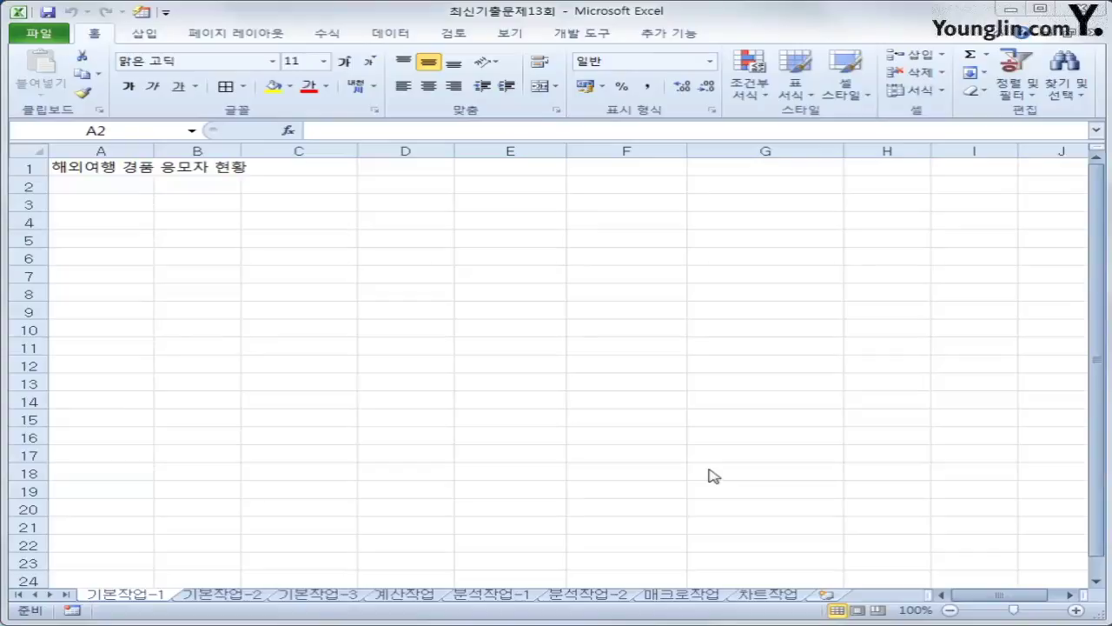
- On the 기본작업-2 sheet, merge and center the title across A1:H1
click(111, 191)
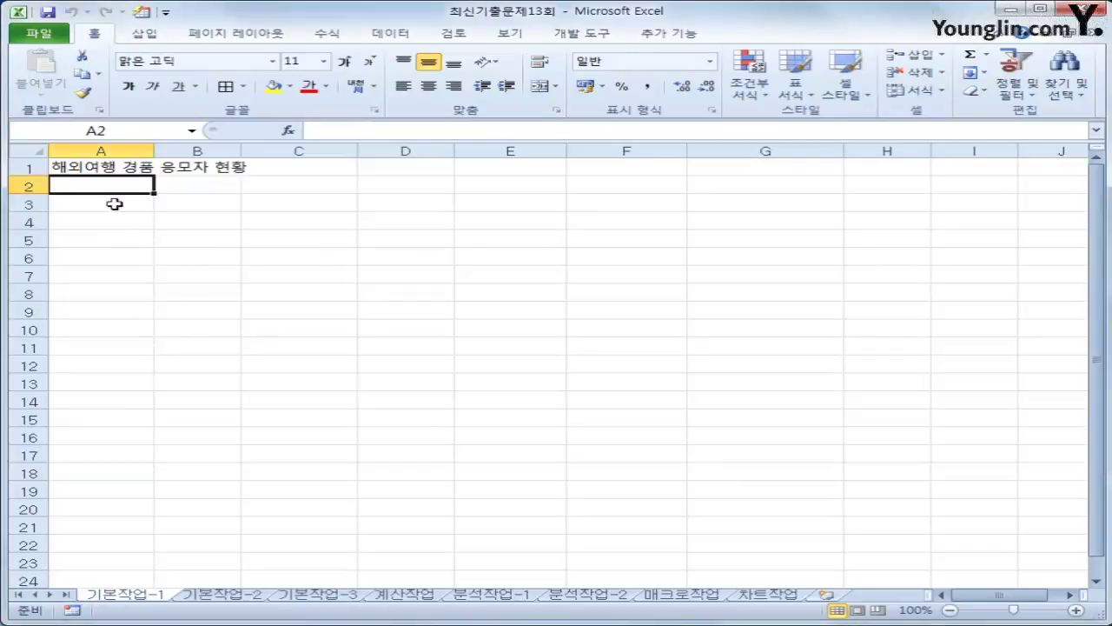
click(223, 596)
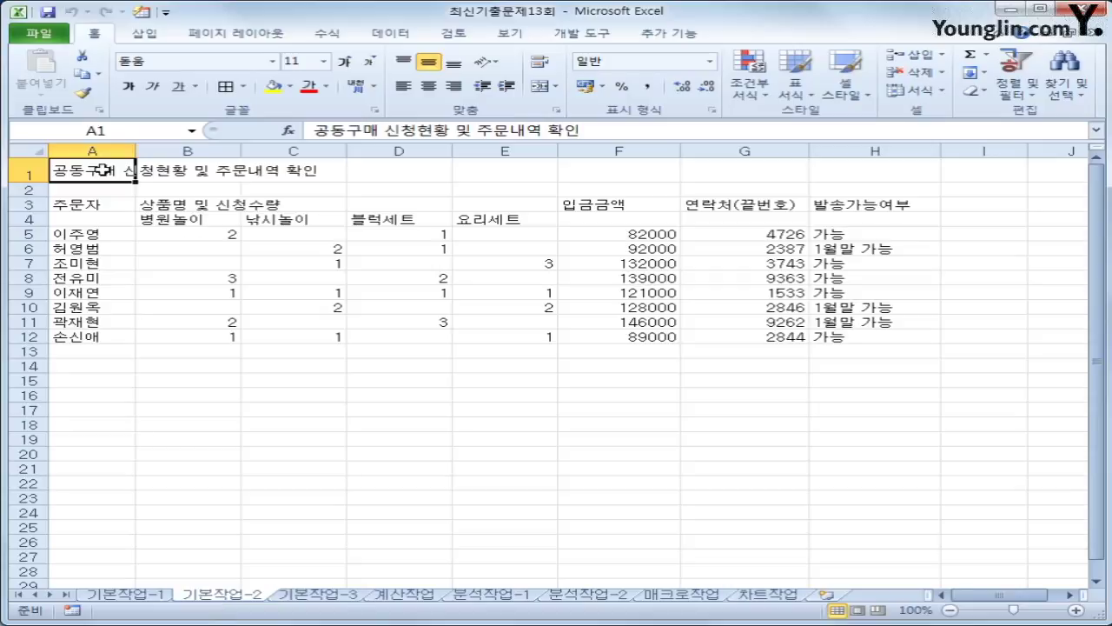
drag(100, 170, 824, 172)
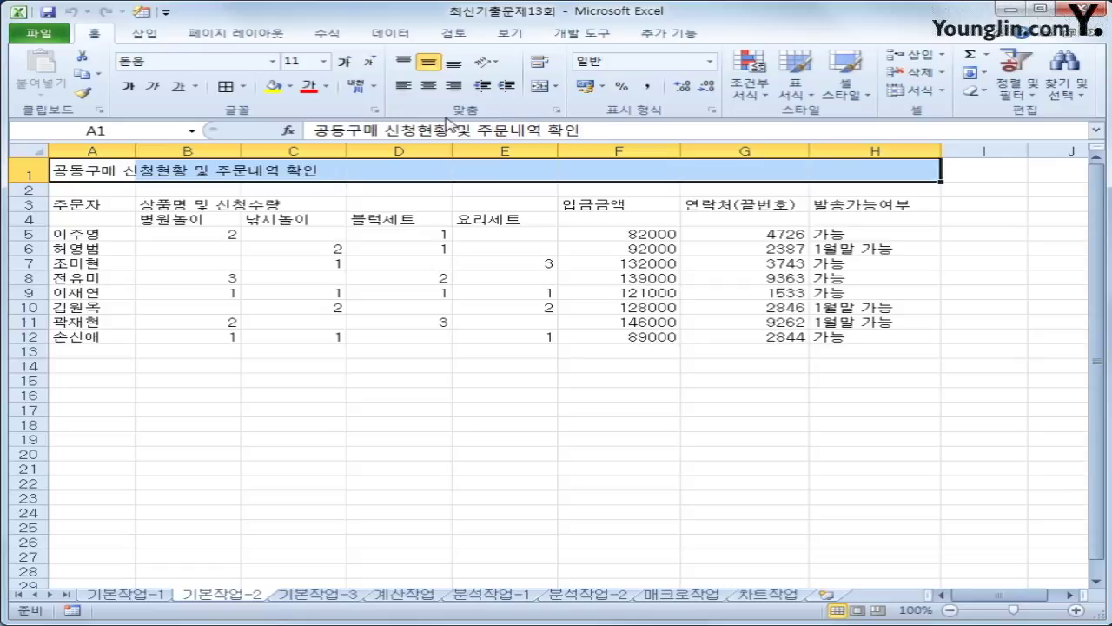
click(538, 93)
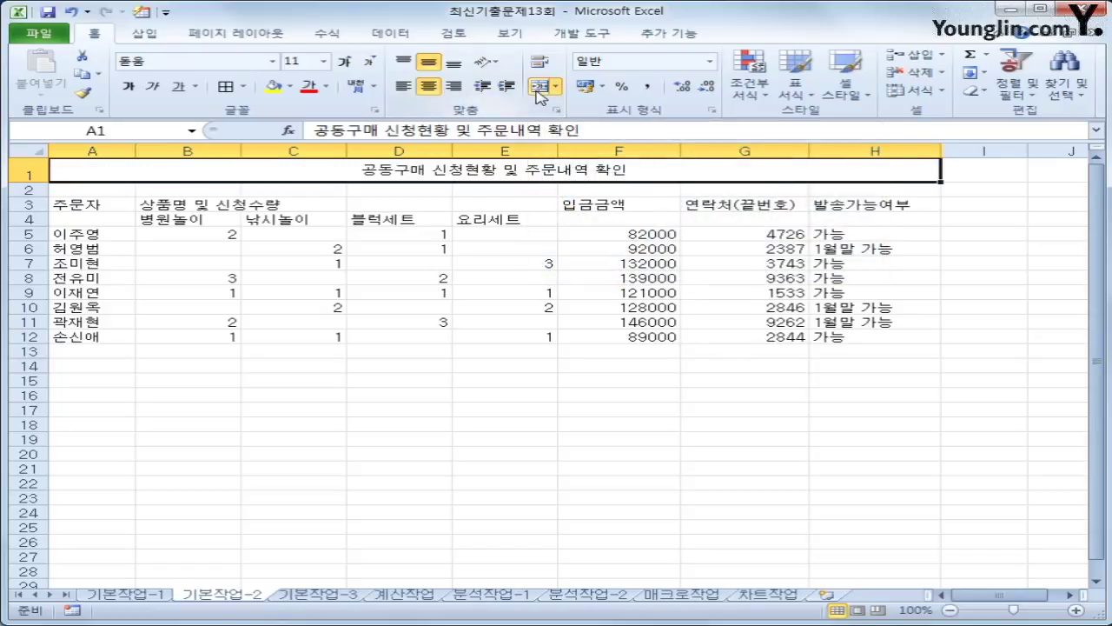
- Format the title in A1 with font size 16 and bold
click(324, 61)
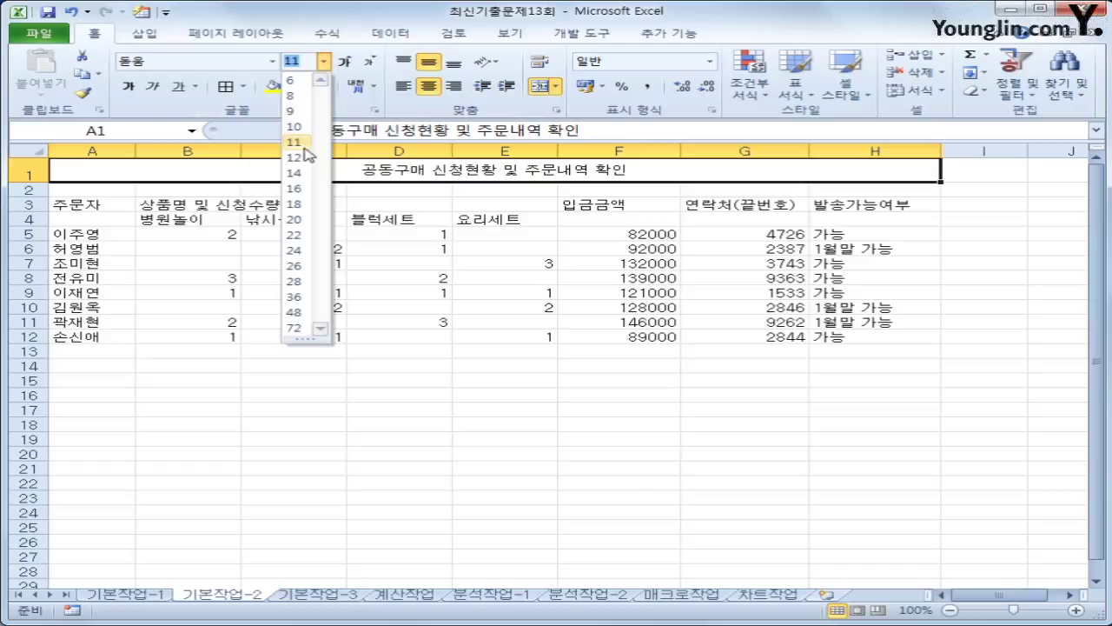
click(295, 187)
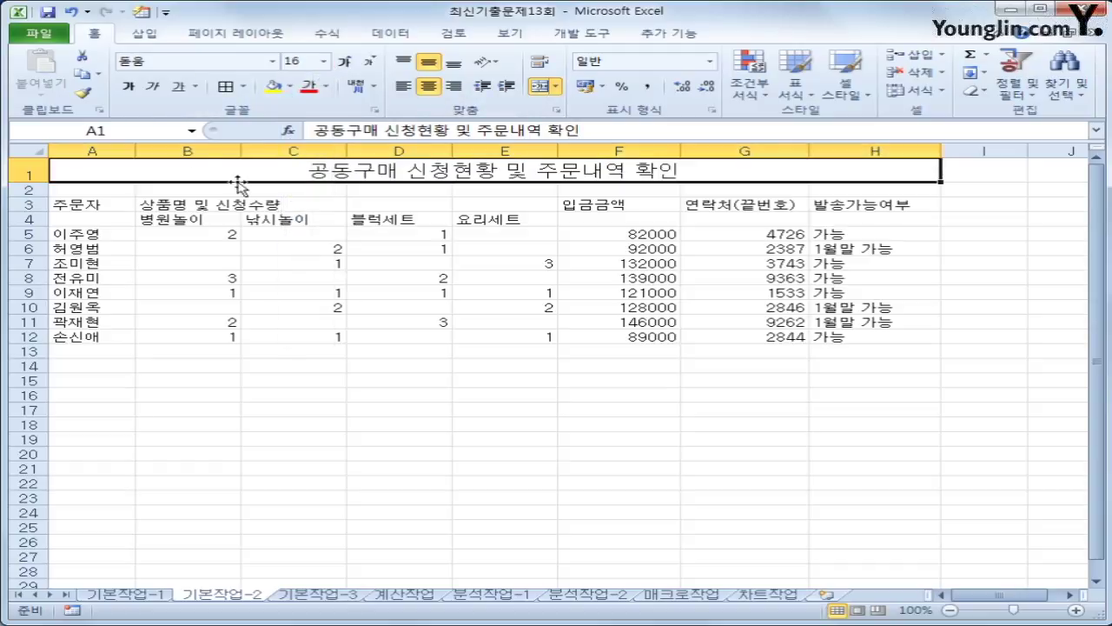
click(128, 86)
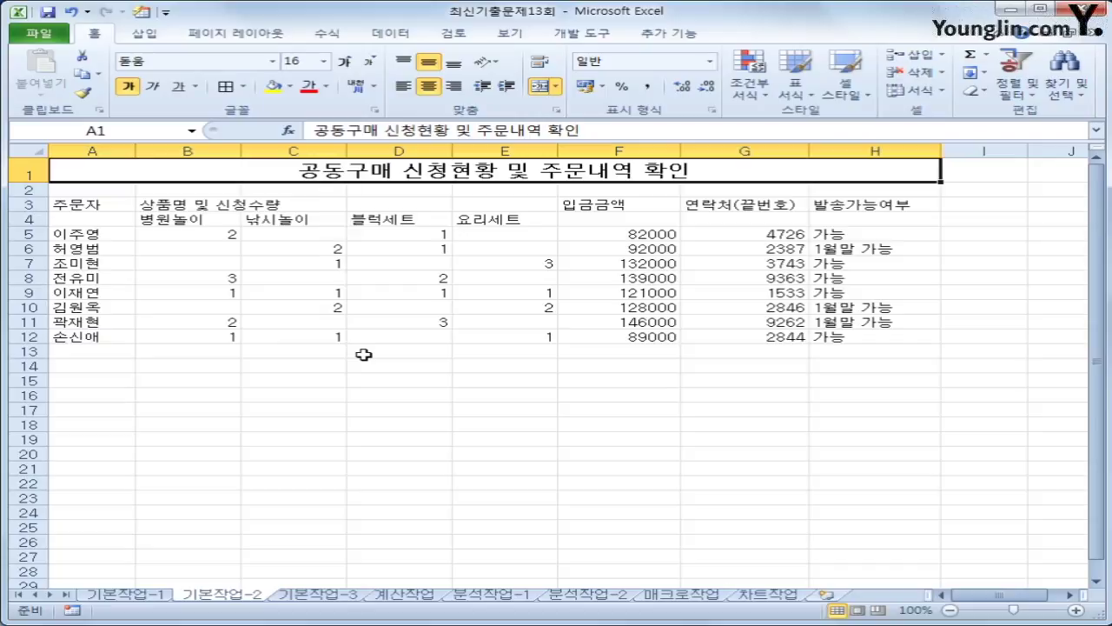
- Apply all borders to the table A3:H12 and center its contents horizontally
drag(98, 207, 835, 346)
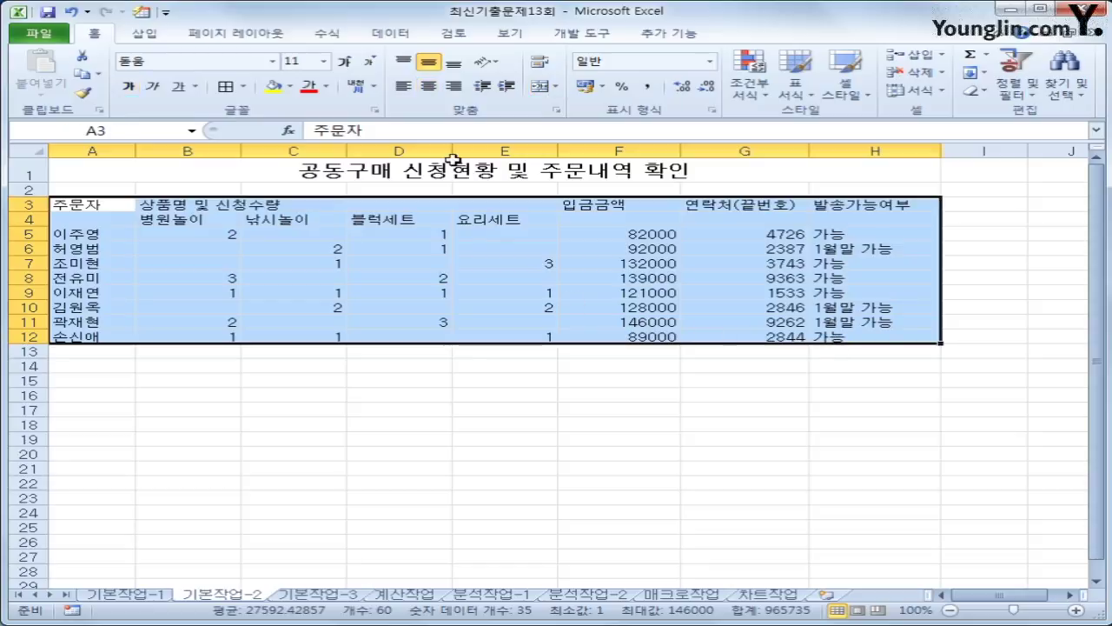
click(243, 86)
click(272, 225)
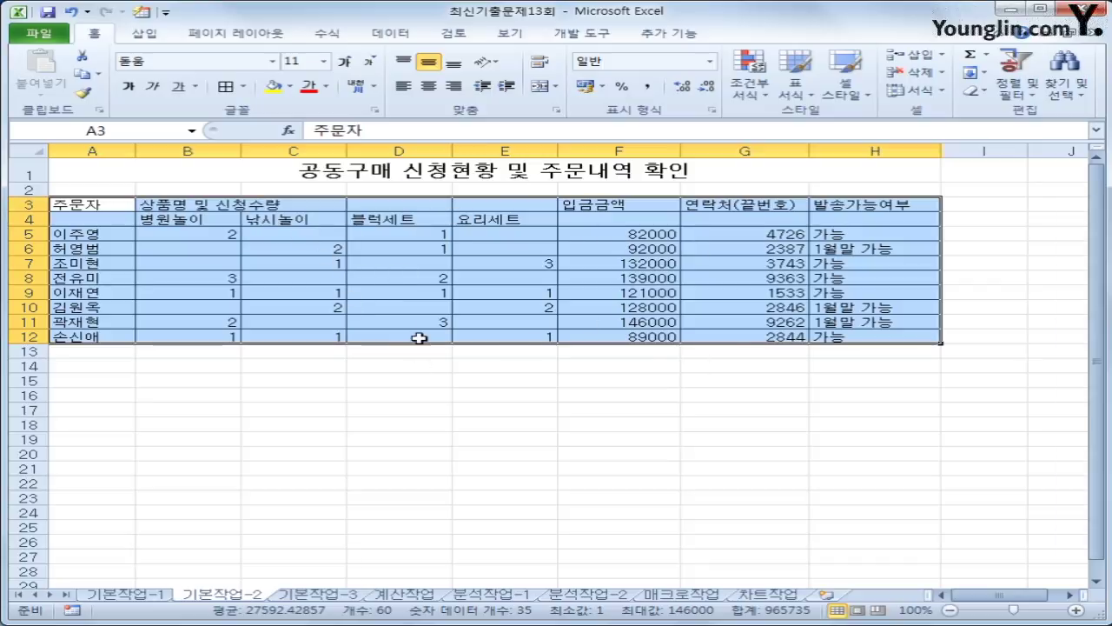
click(429, 87)
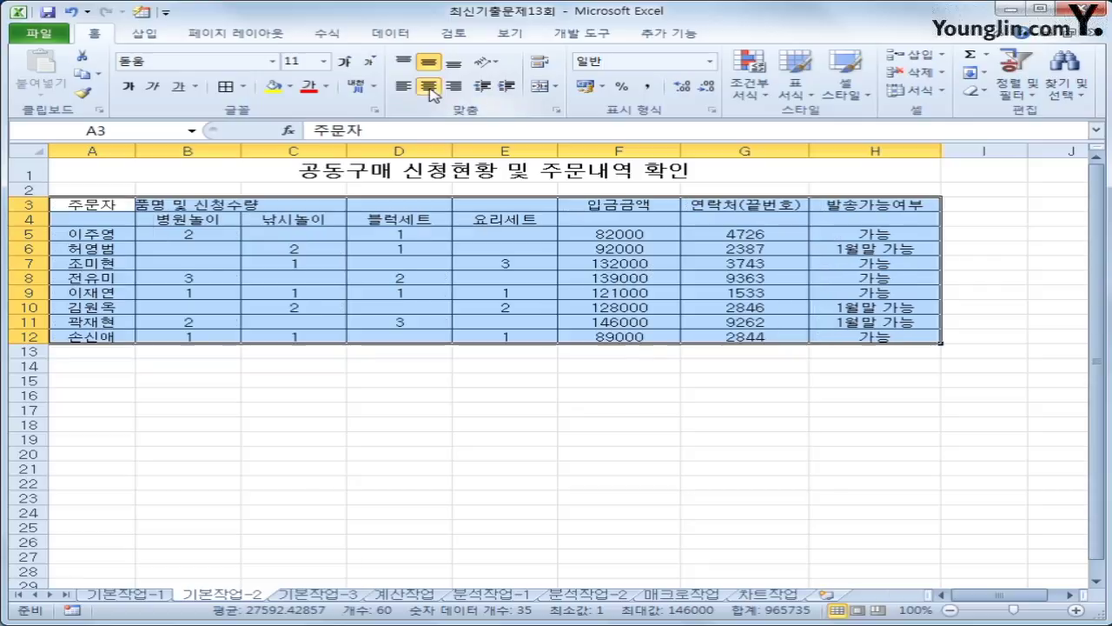
click(431, 64)
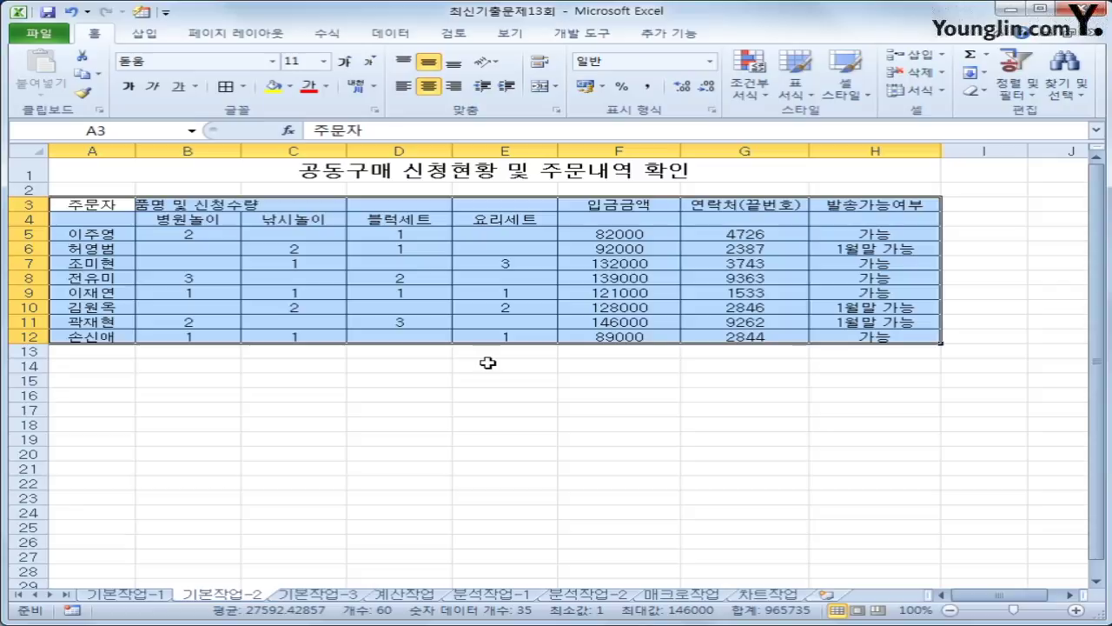
click(485, 404)
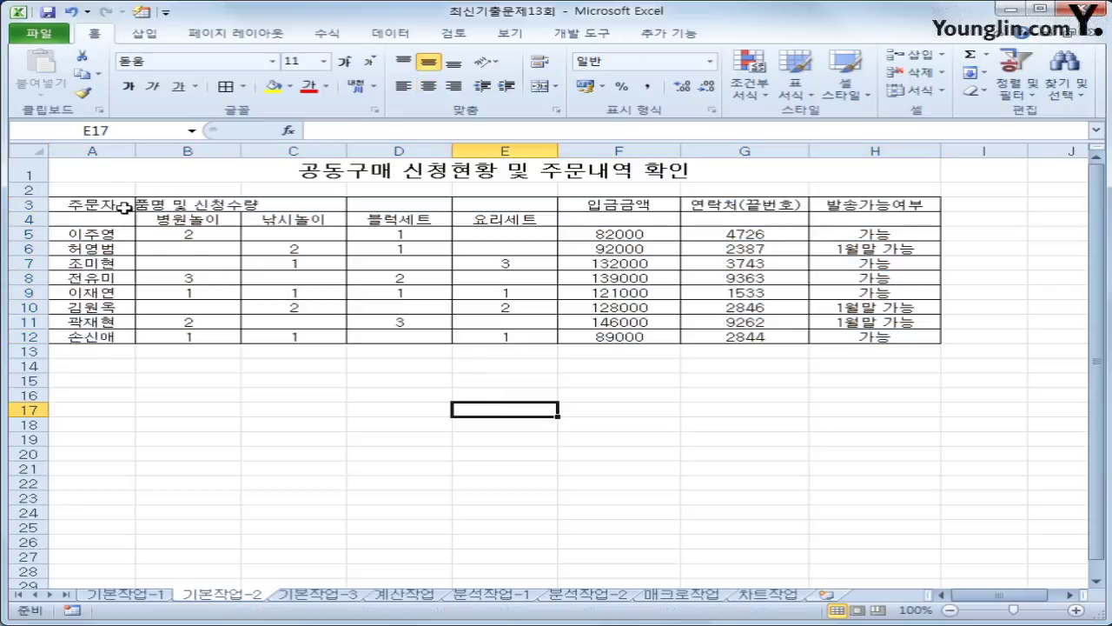
- Merge and center the header ranges A3:A4, B3:E3, F3:F4, G3:G4 and H3:H4
drag(120, 207, 117, 218)
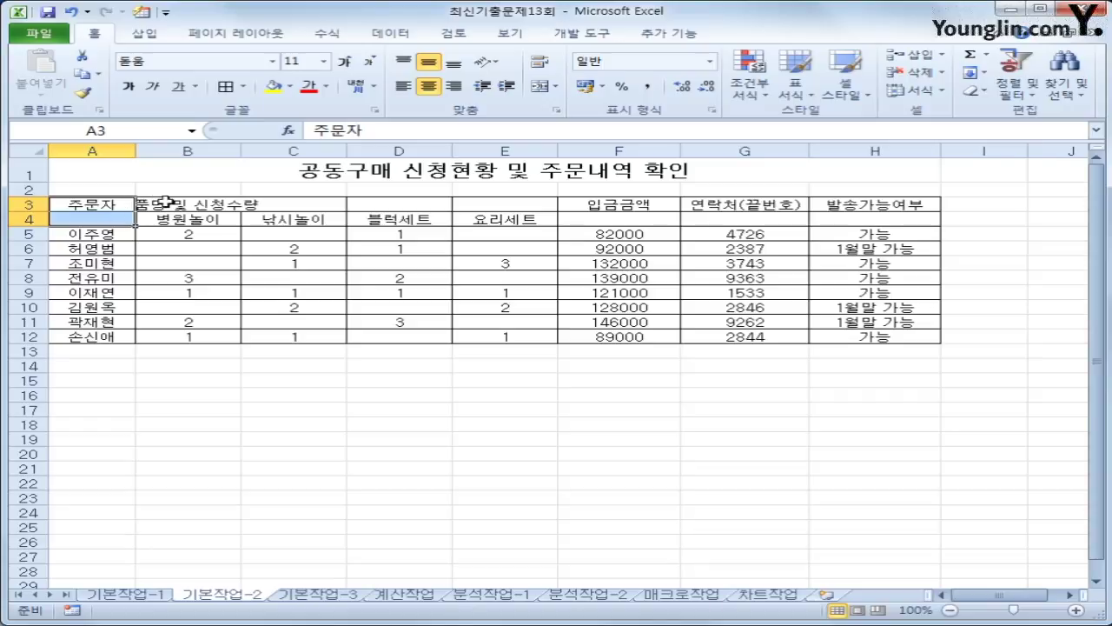
drag(167, 202, 497, 201)
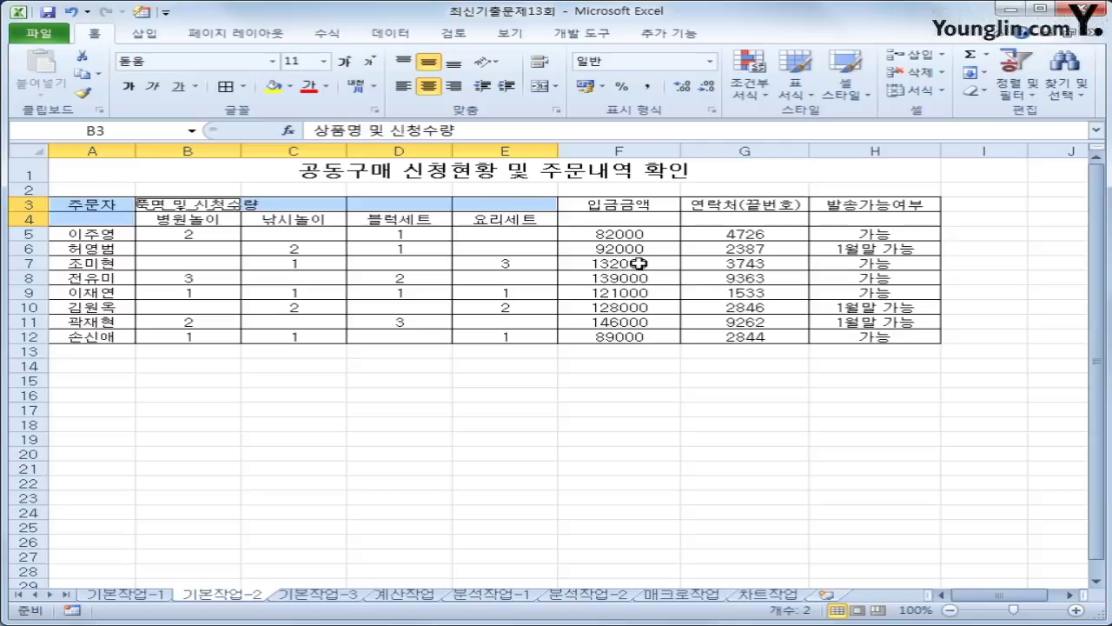
drag(617, 205, 617, 220)
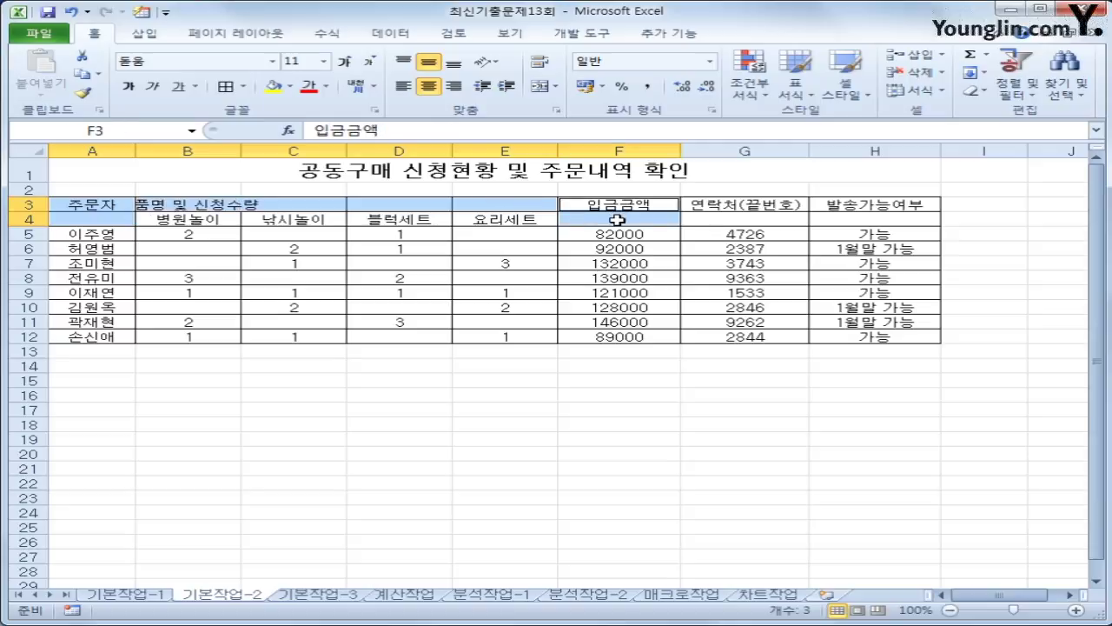
drag(745, 206, 745, 223)
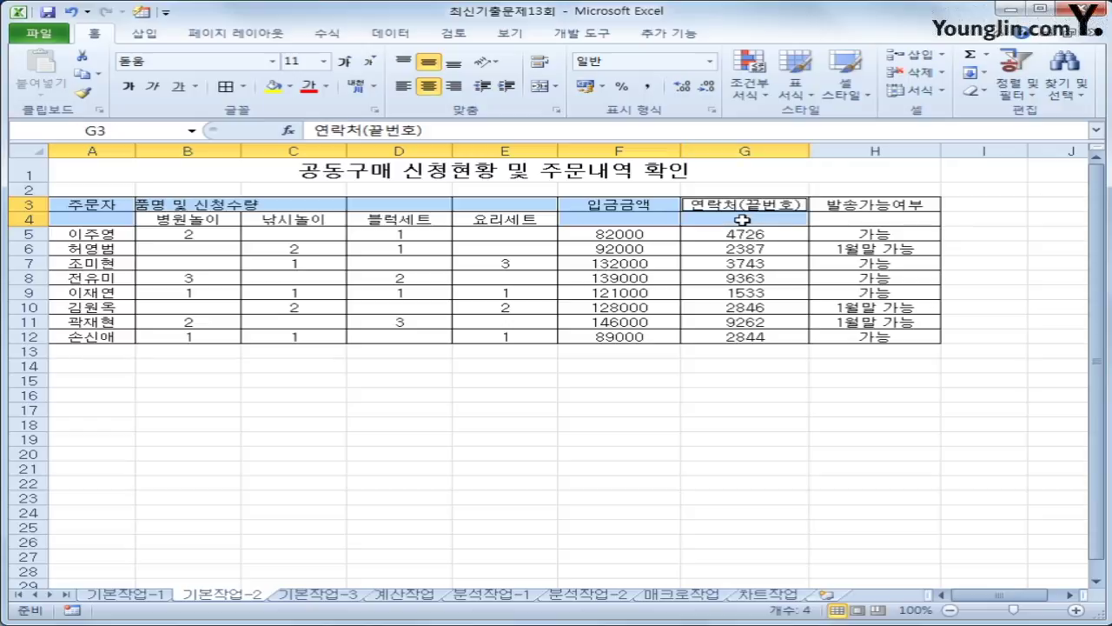
drag(867, 206, 870, 223)
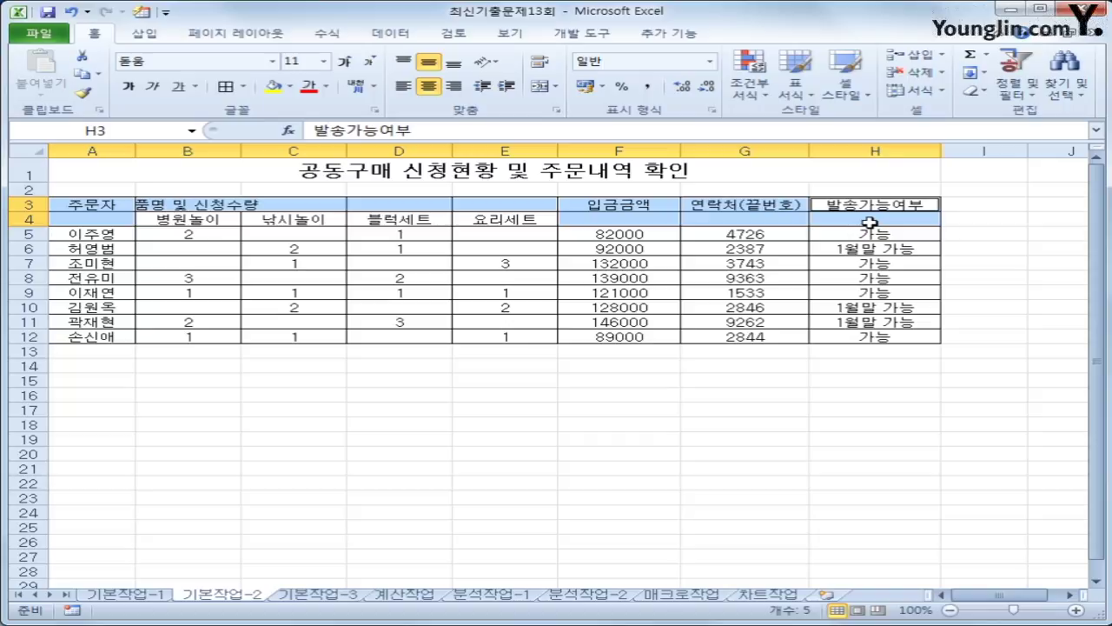
click(538, 87)
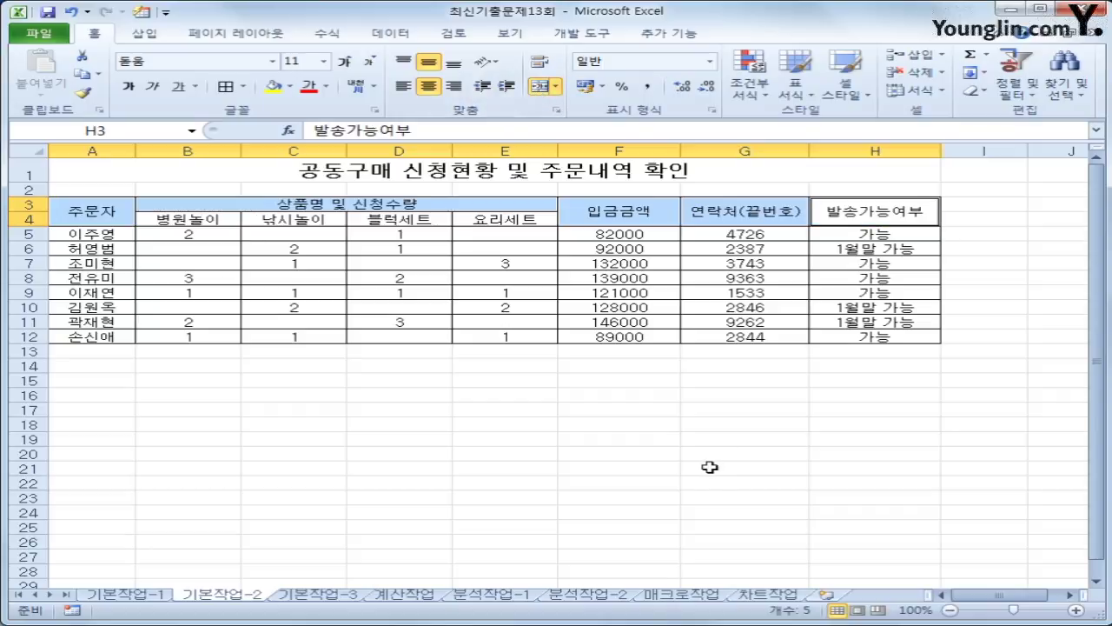
- Apply the currency (통화) number format to the deposit amounts in F5:F12
click(627, 235)
drag(626, 236, 625, 336)
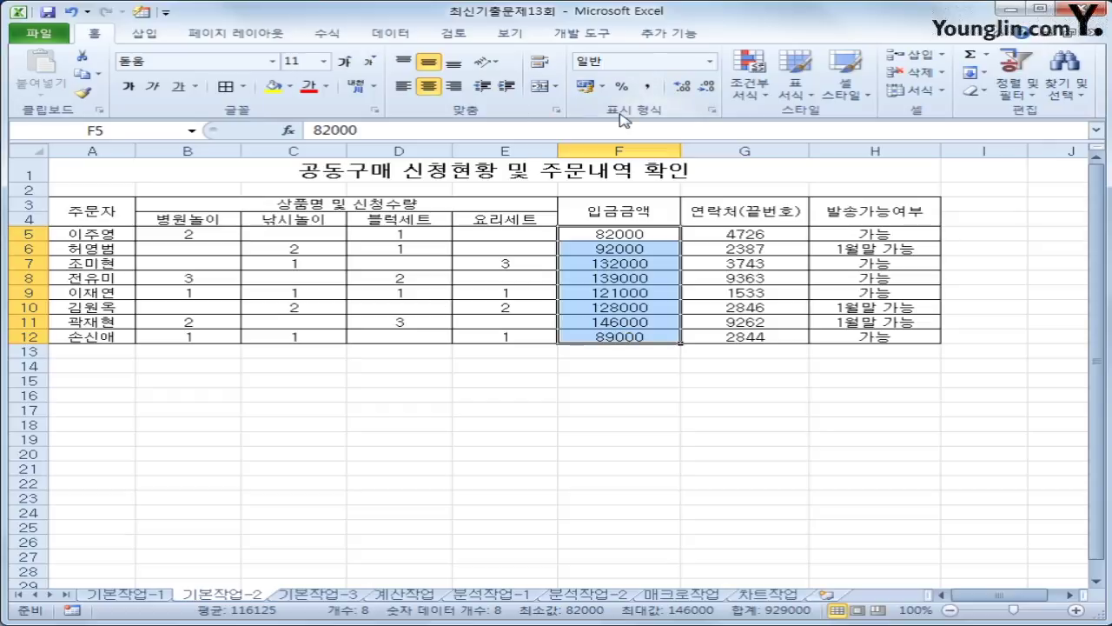
click(710, 61)
click(687, 160)
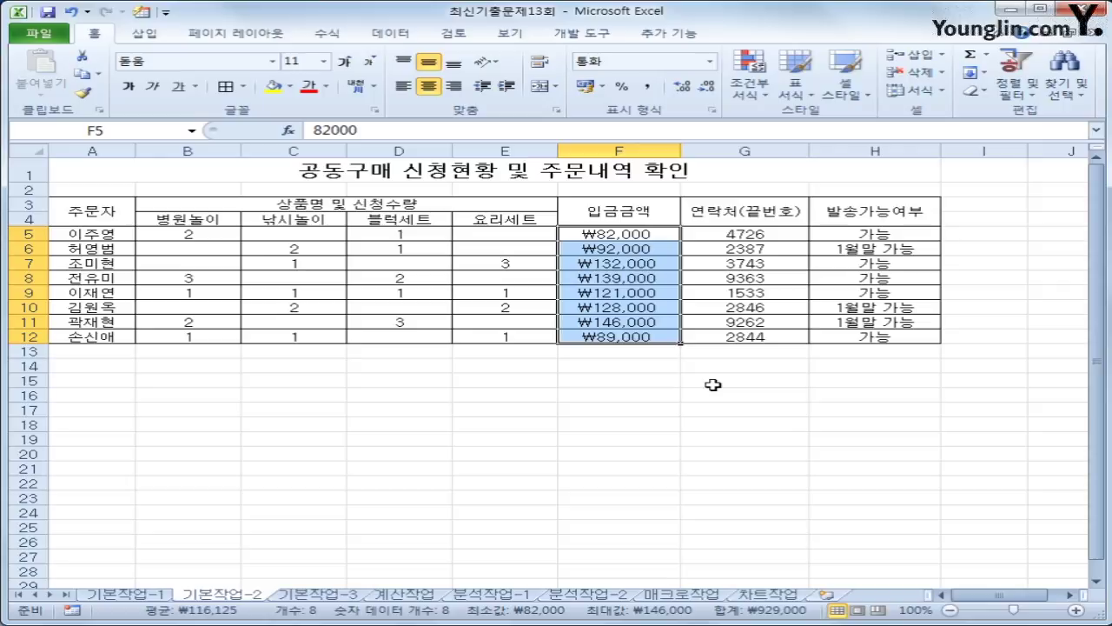
- Insert a comment on H3 reading "1월 20일 현재", replacing the default user name text
click(884, 215)
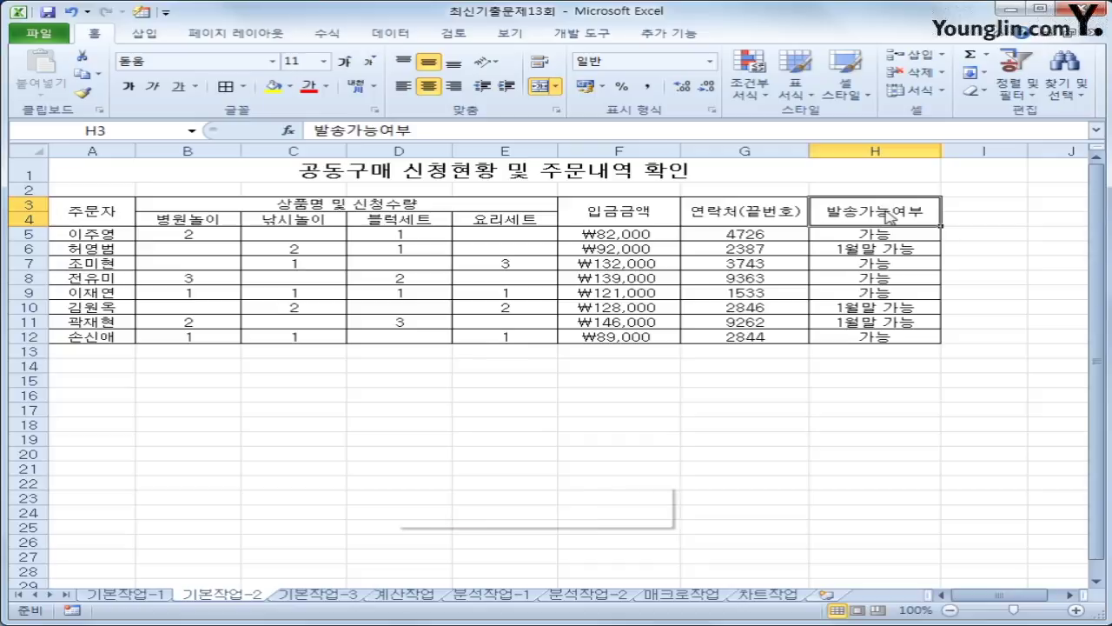
right_click(884, 211)
click(587, 365)
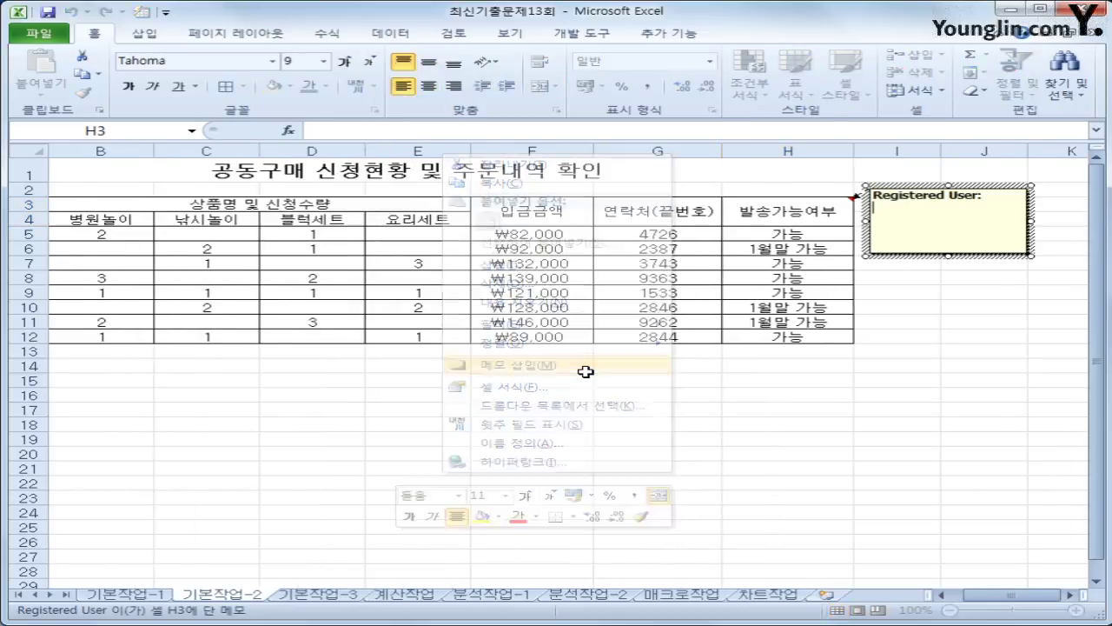
key(ctrl+a)
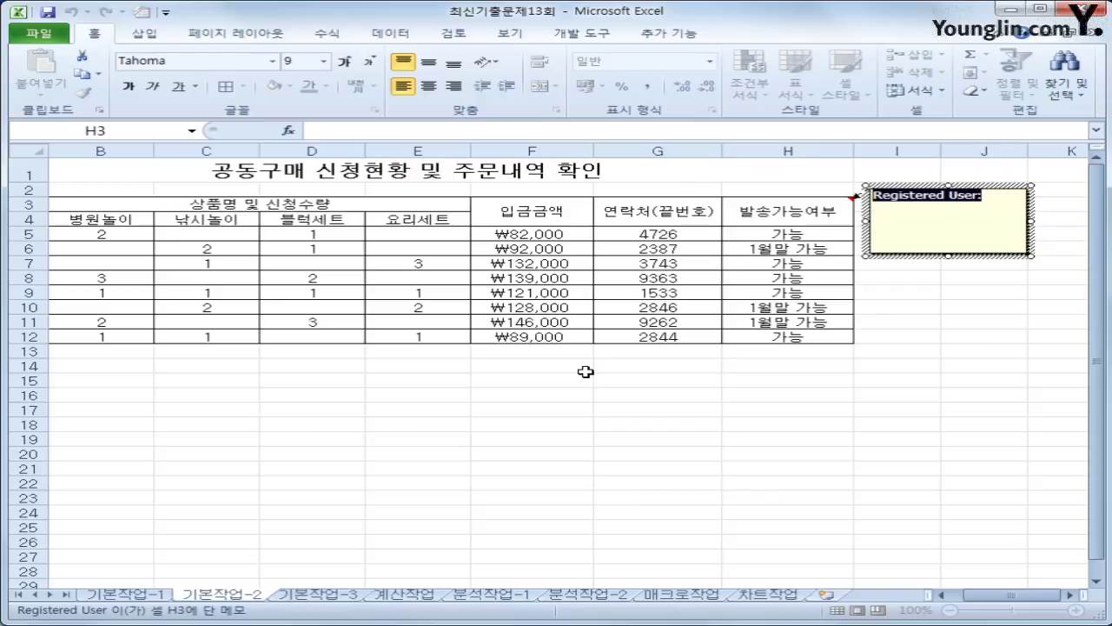
text(1월 20ㅇ)
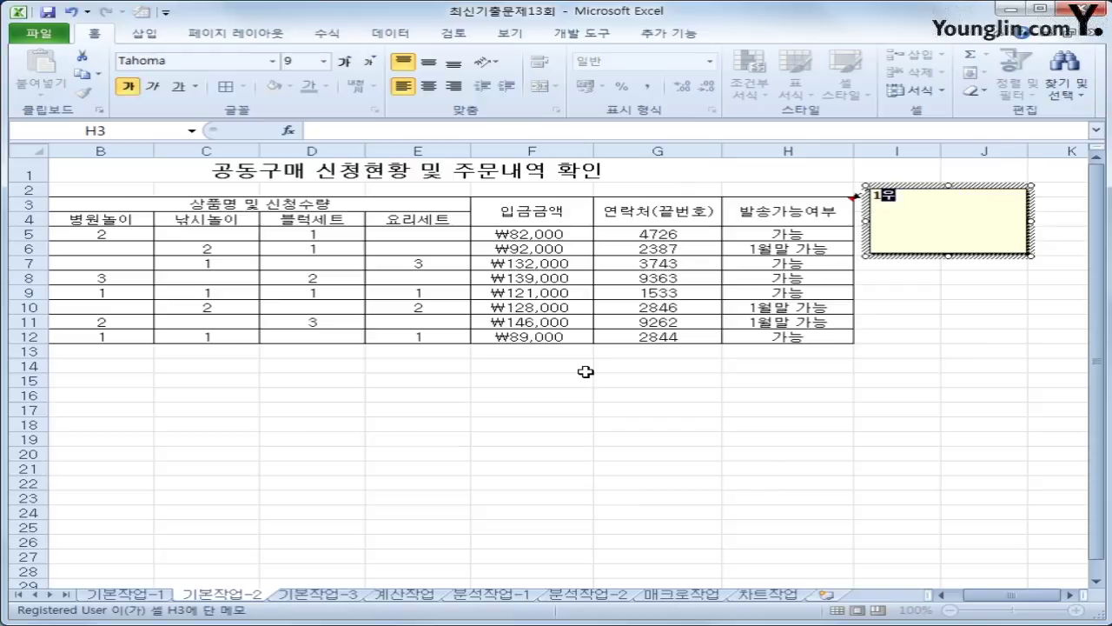
text(일 현재)
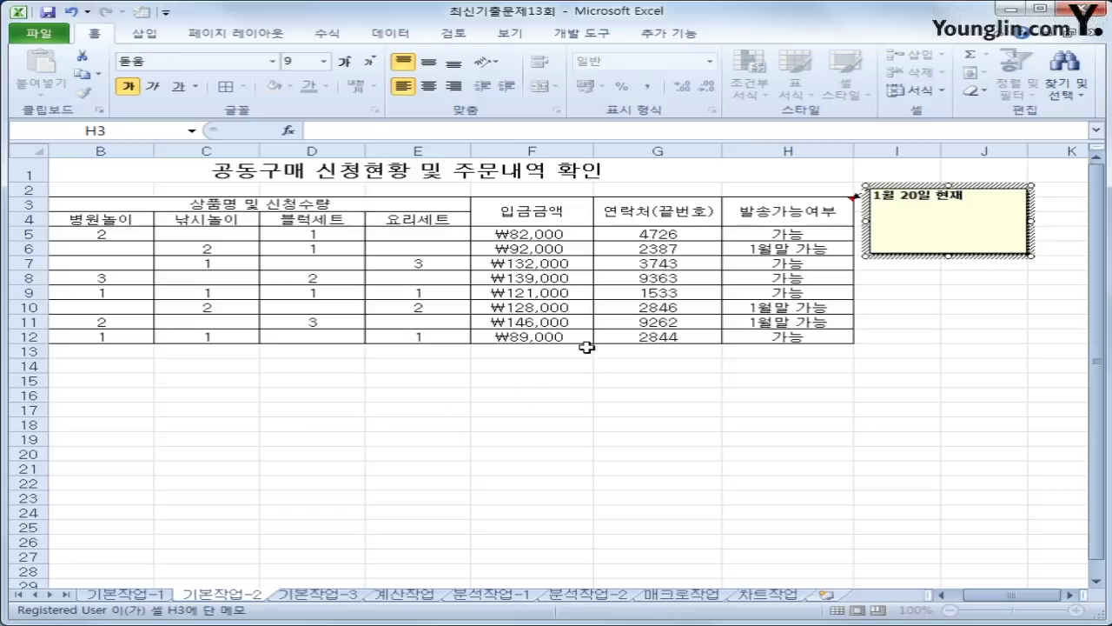
- Keep the comment on H3 always displayed and select its frame
click(820, 210)
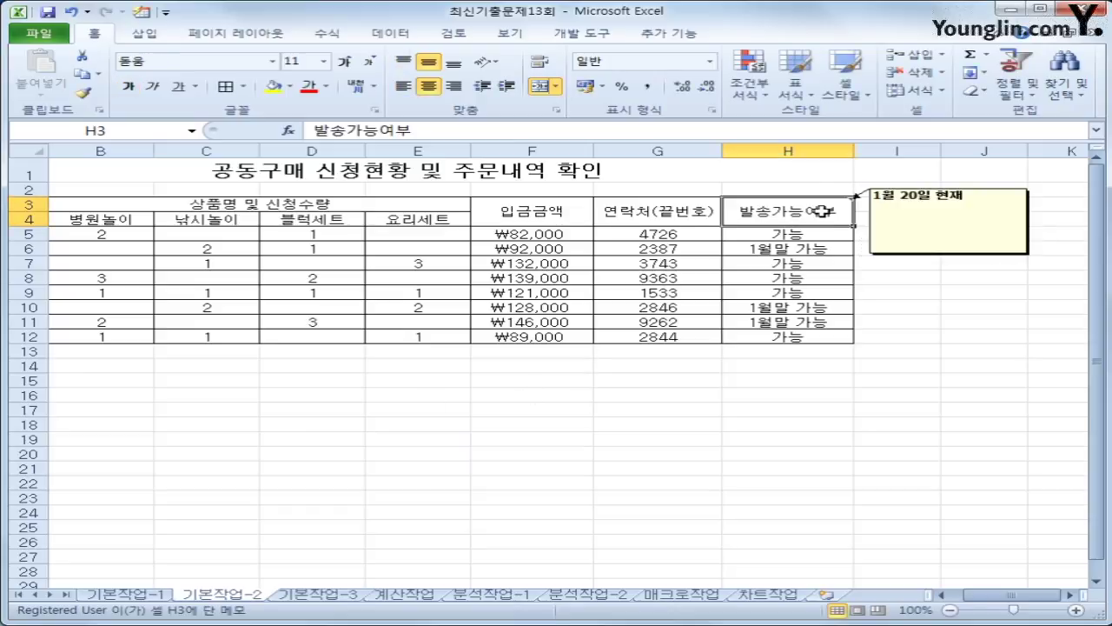
right_click(825, 218)
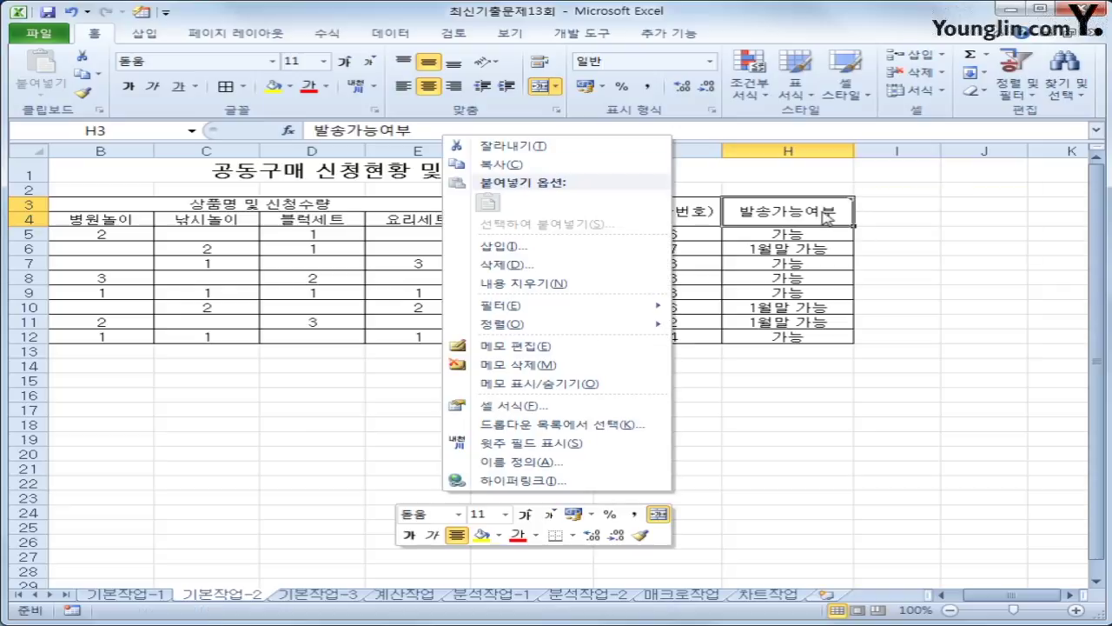
click(611, 384)
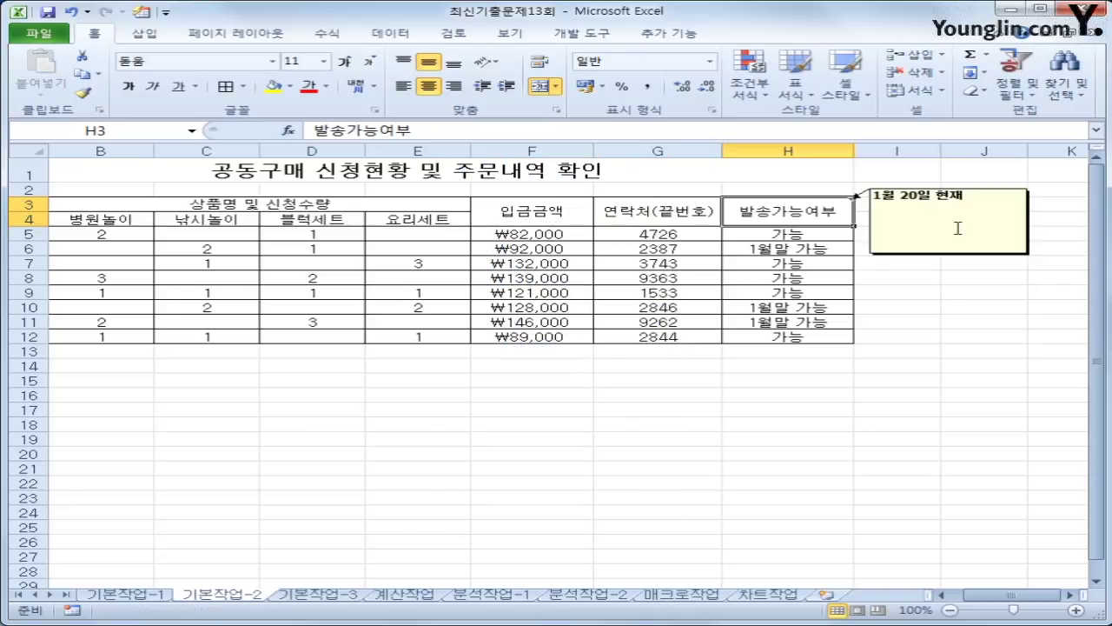
click(930, 185)
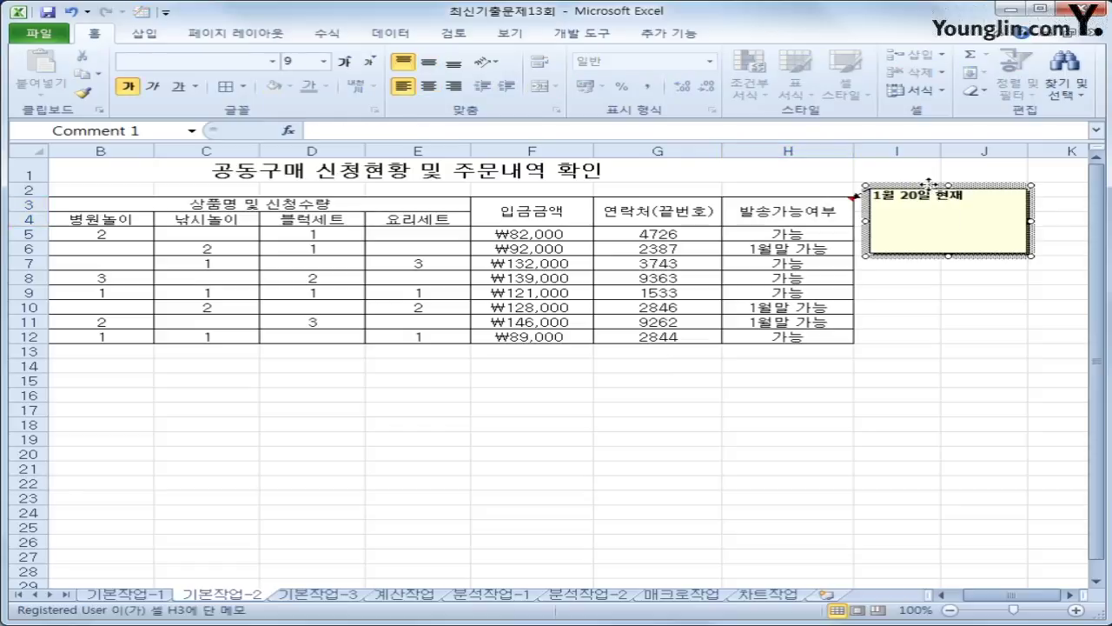
right_click(930, 185)
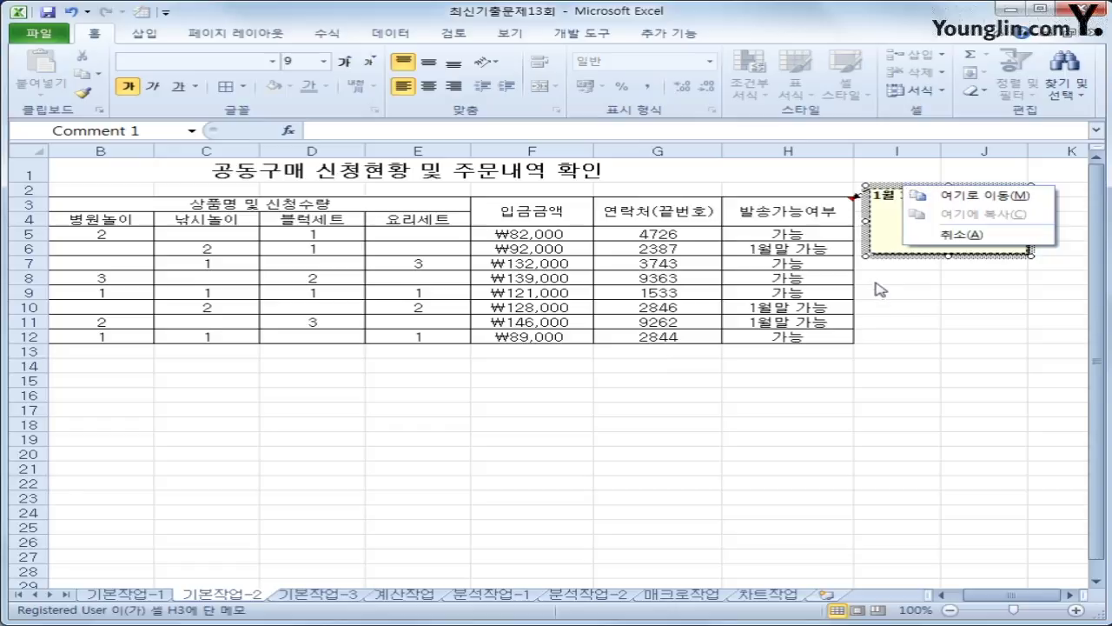
click(866, 239)
right_click(865, 239)
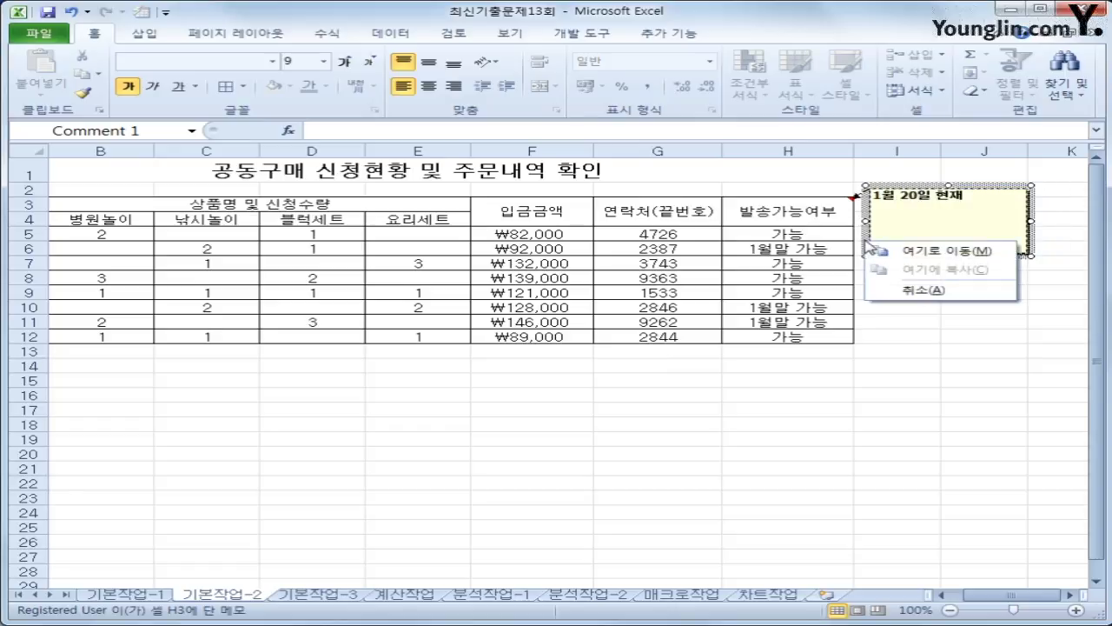
click(914, 282)
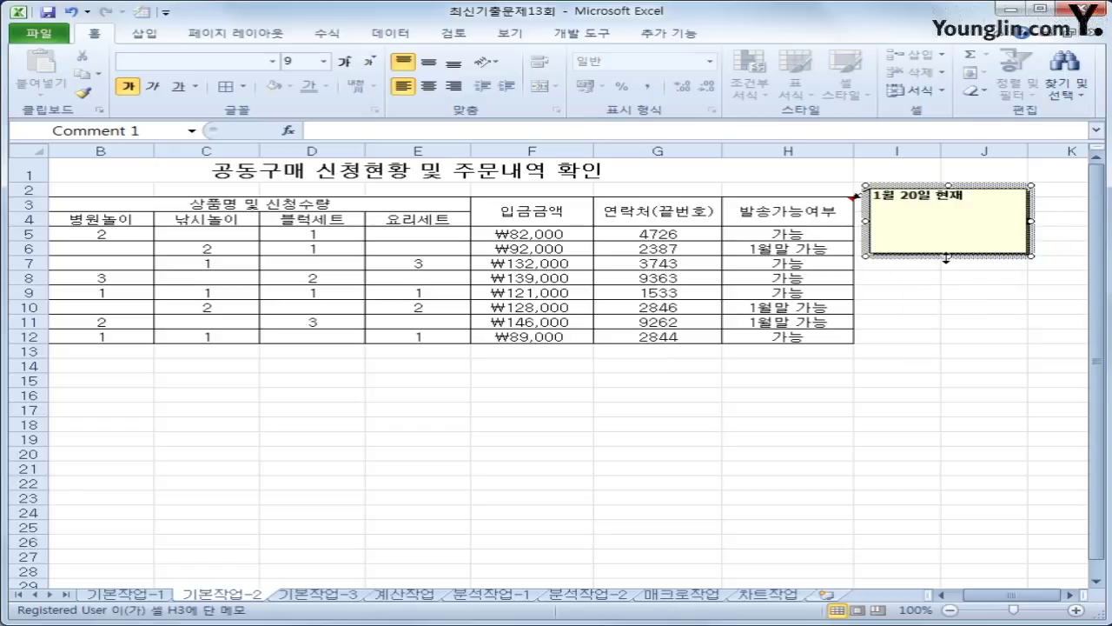
- Format the comment on H3 so that its frame uses automatic size (자동 크기)
right_click(952, 258)
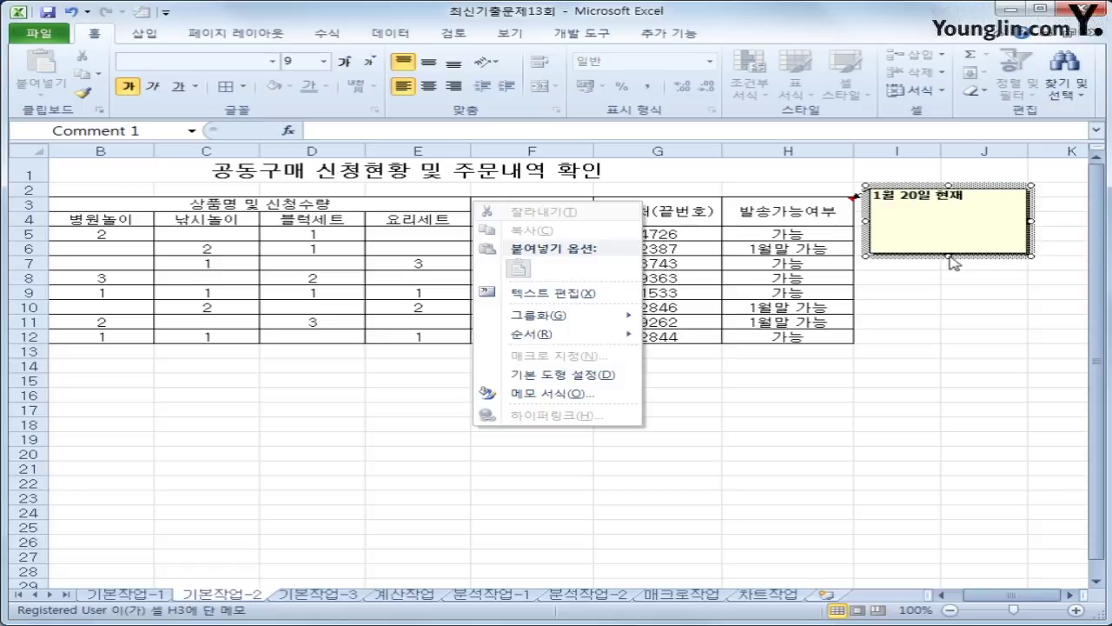
click(556, 393)
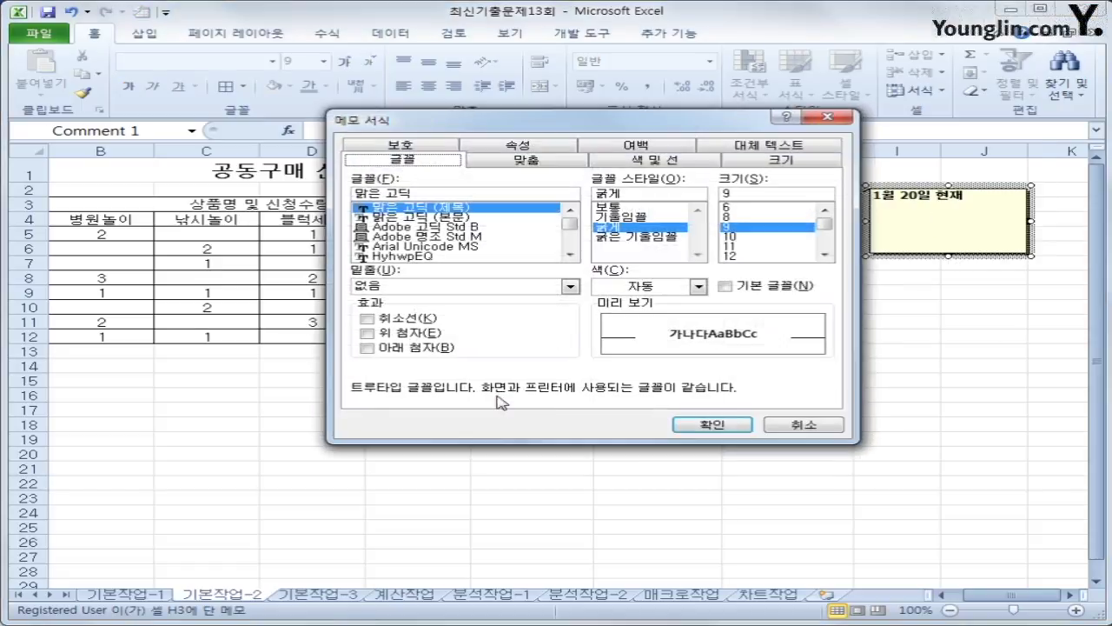
click(534, 161)
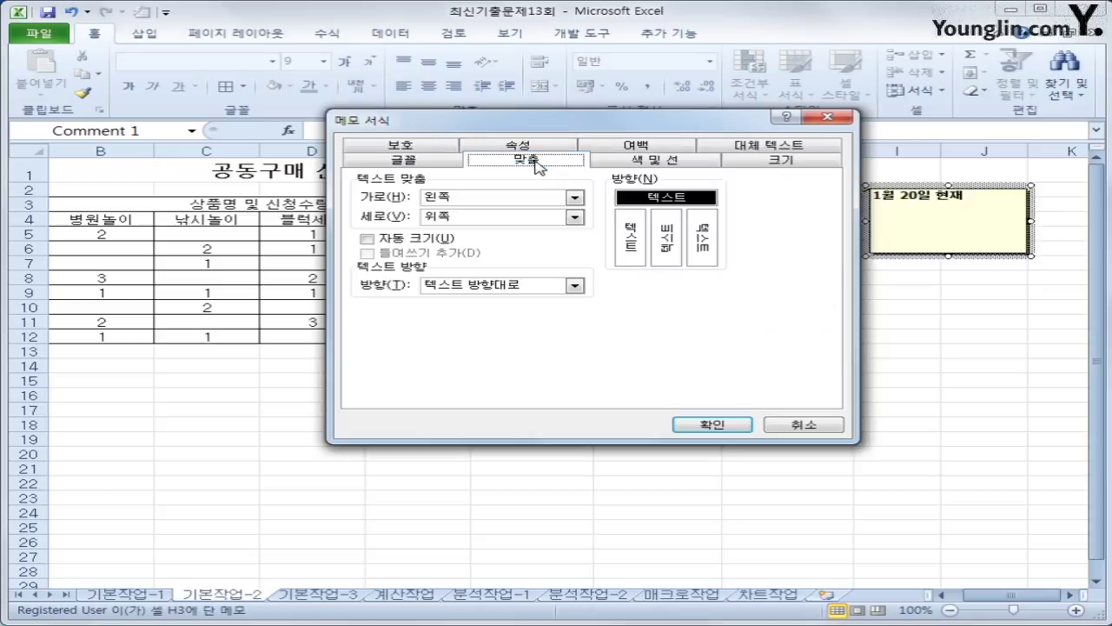
click(444, 240)
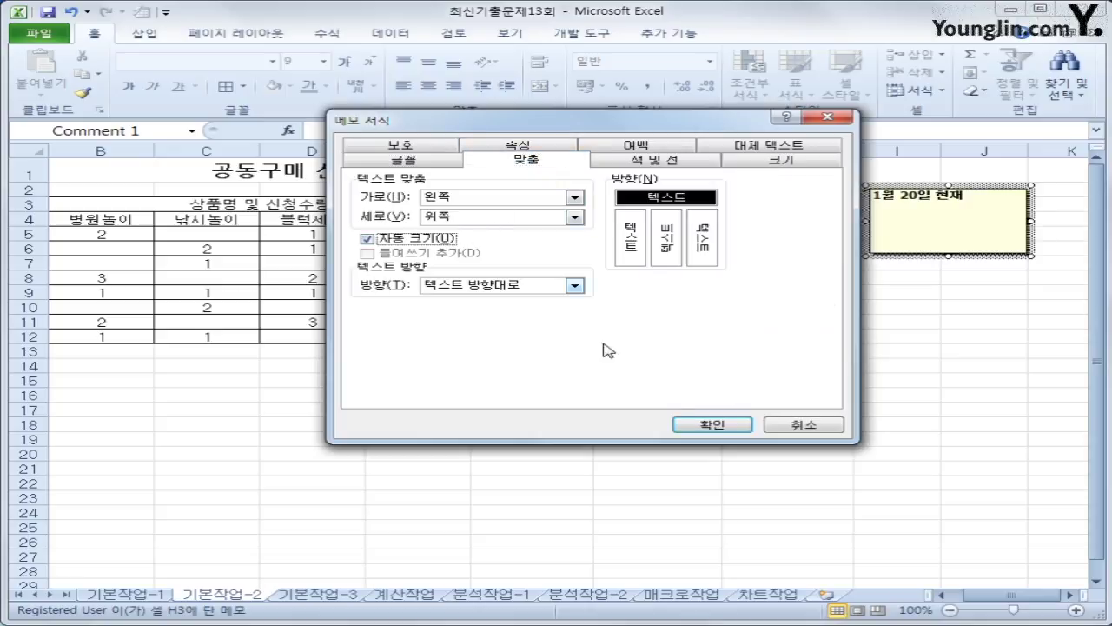
click(695, 425)
click(853, 423)
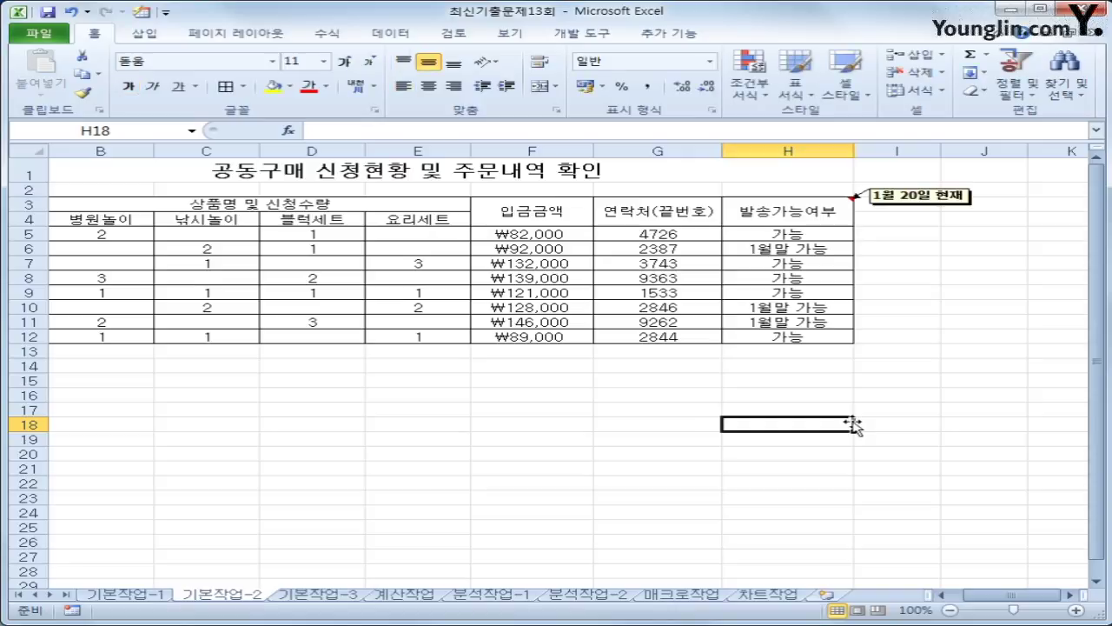
click(941, 594)
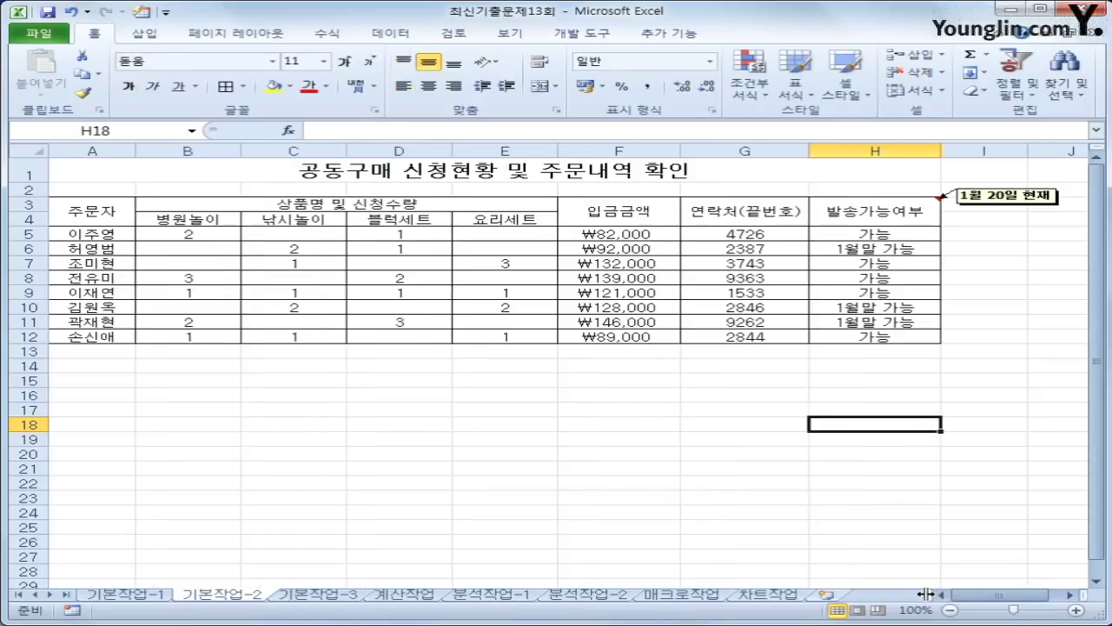
- On the 기본작업-3 sheet, copy the 연장수당 and 자격수당 headers from D3 and F3 to C15:D15
click(331, 596)
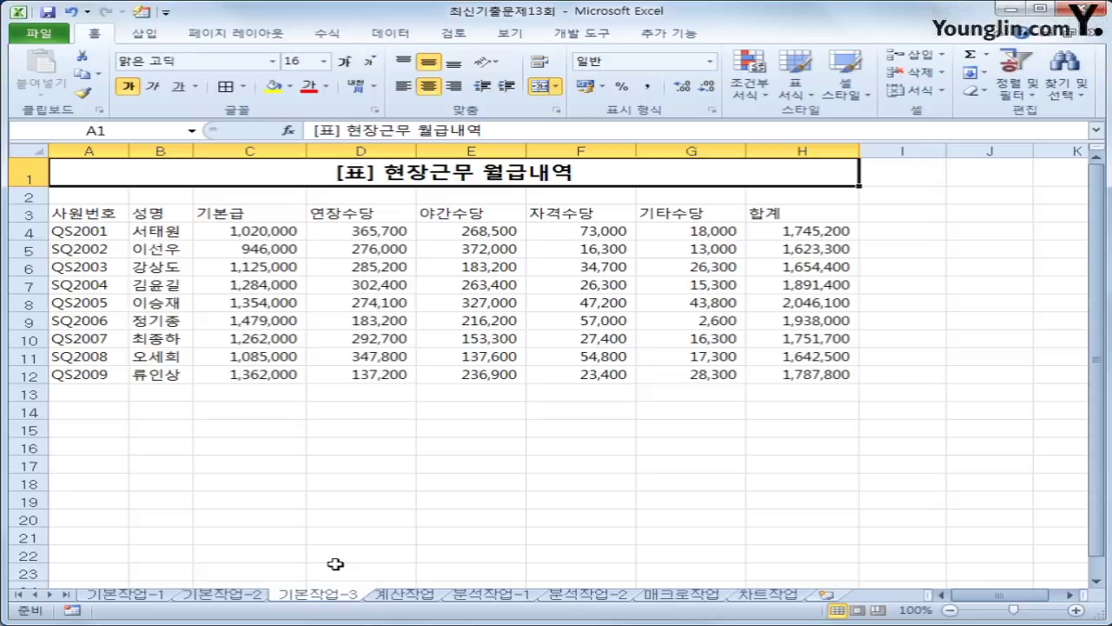
click(383, 214)
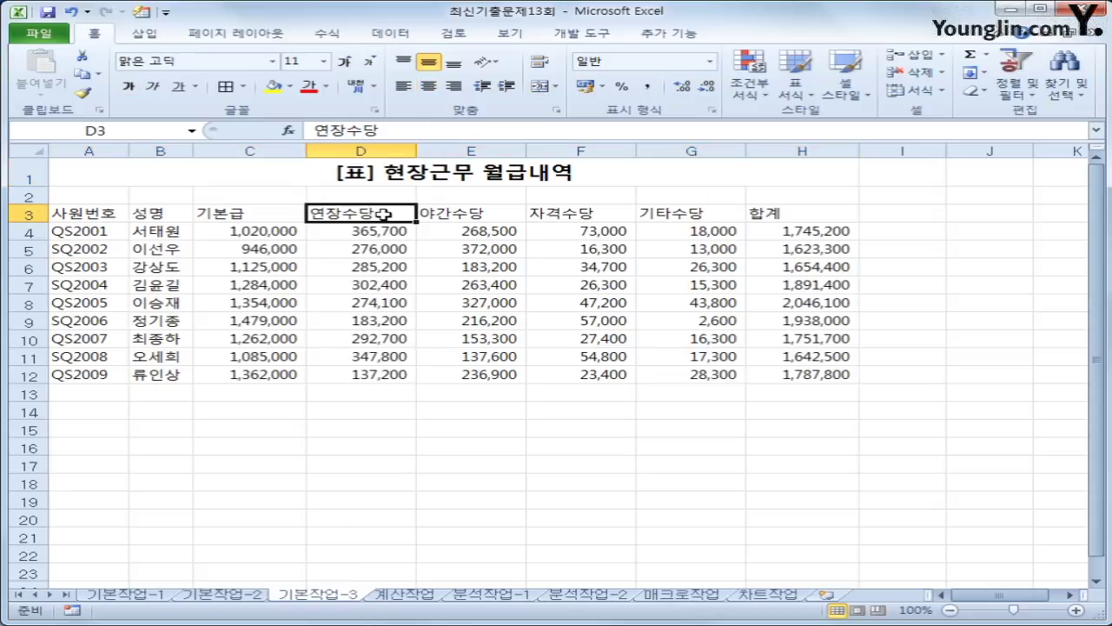
ctrl+click(622, 218)
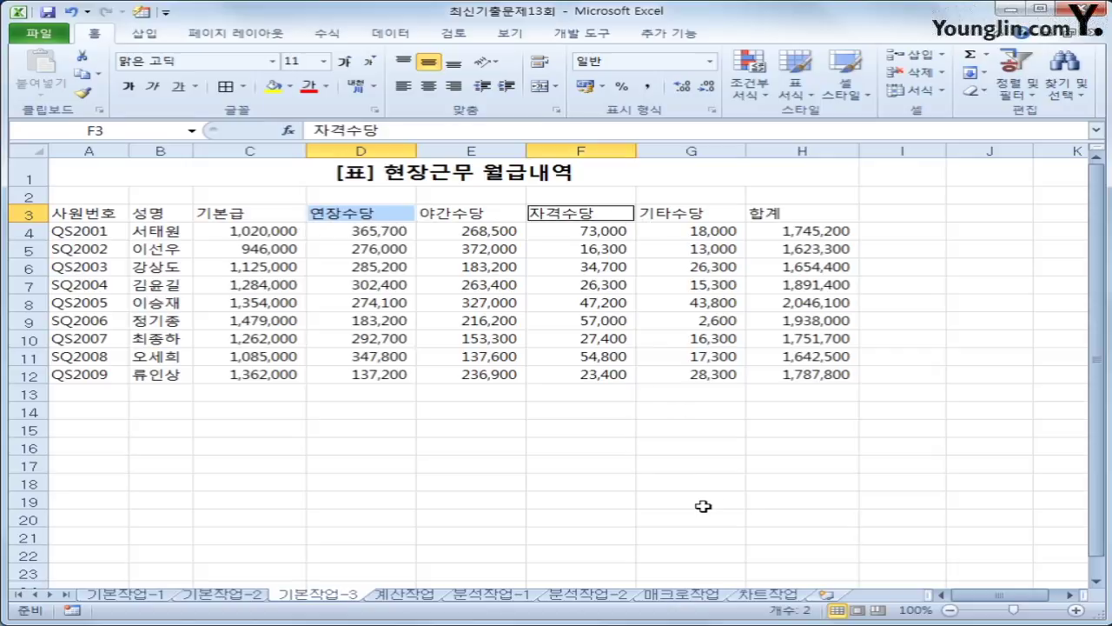
key(ctrl+c)
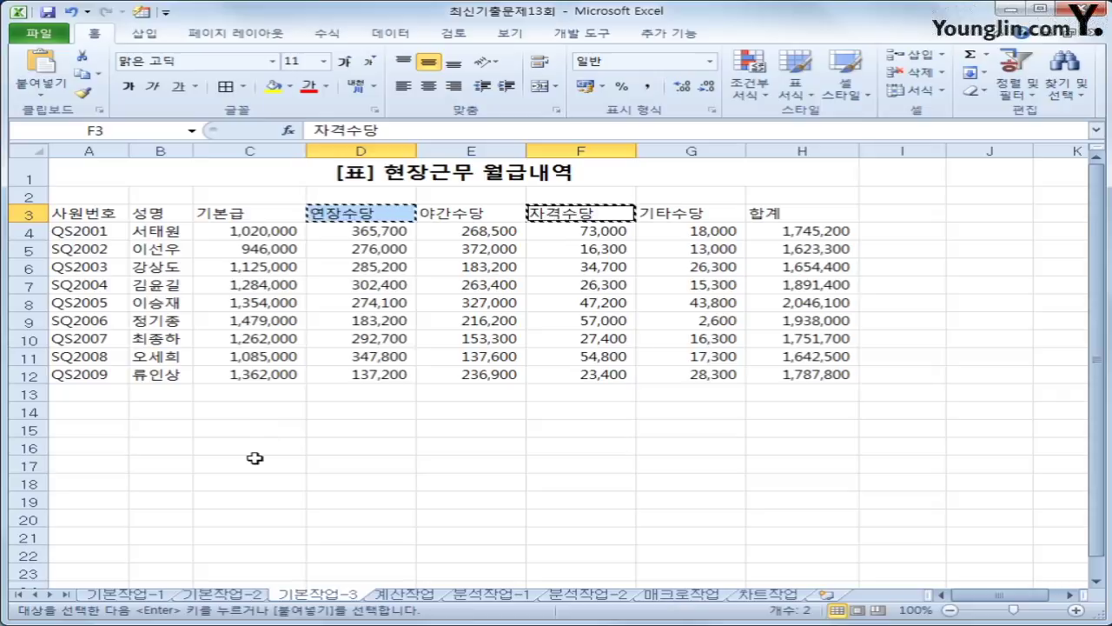
click(261, 432)
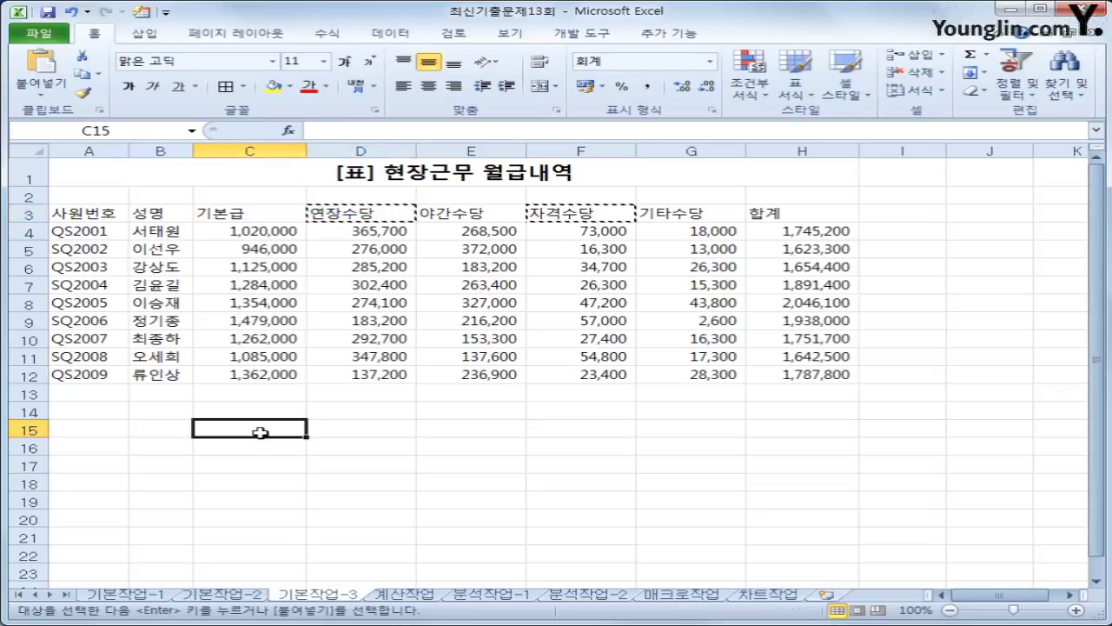
key(ctrl+v)
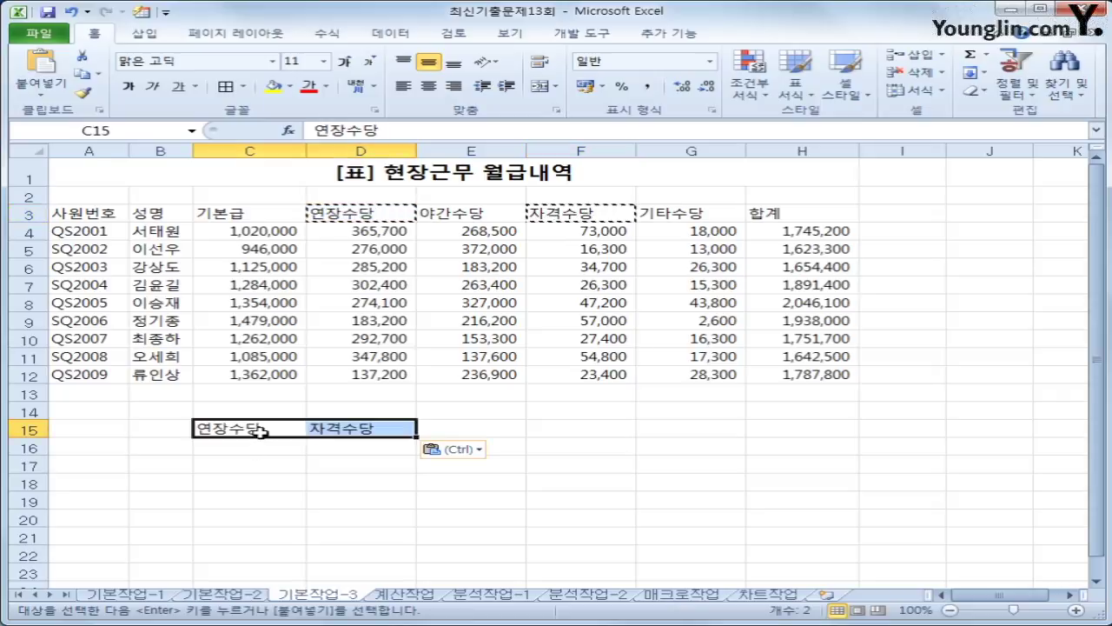
- Enter the OR filter criteria >=300000 in C16 under 연장수당 and >=50000 in D17 under 자격수당
click(267, 448)
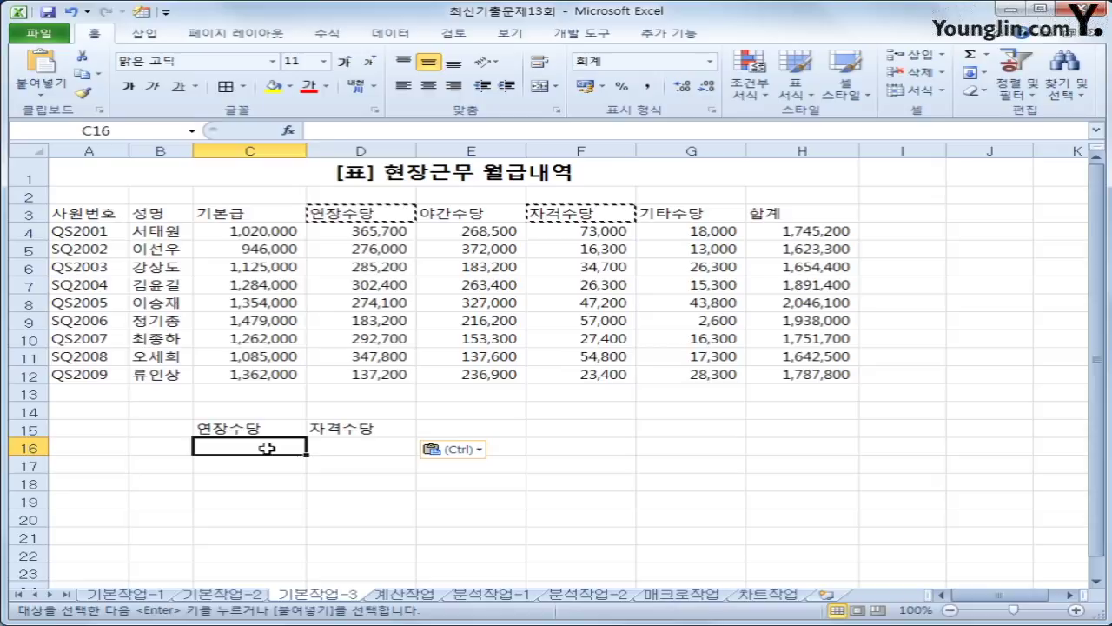
text(>=)
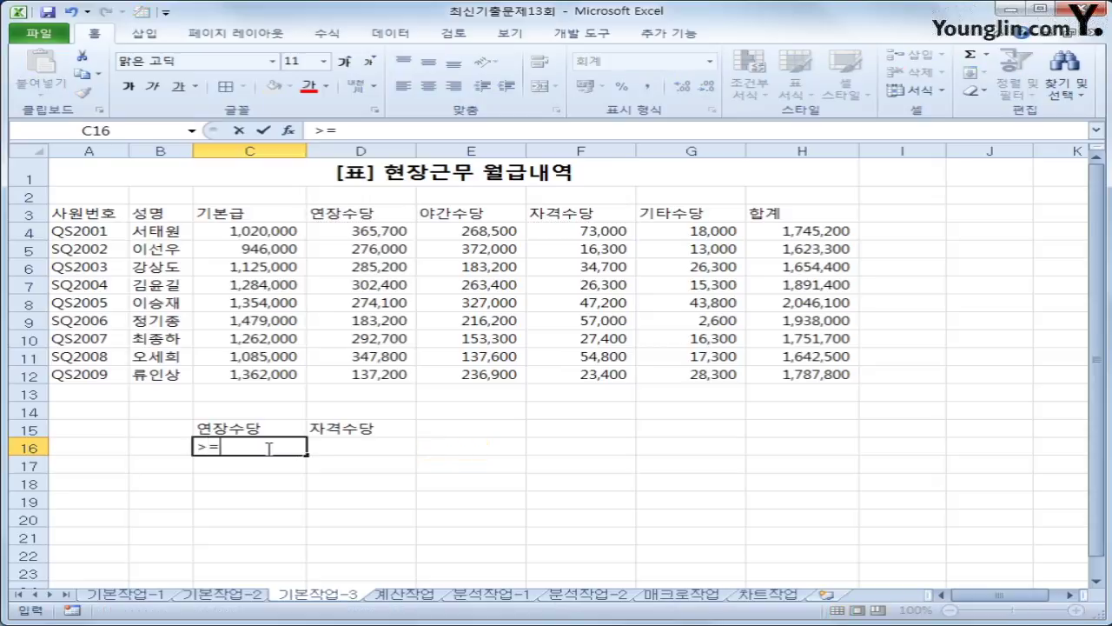
text(300000)
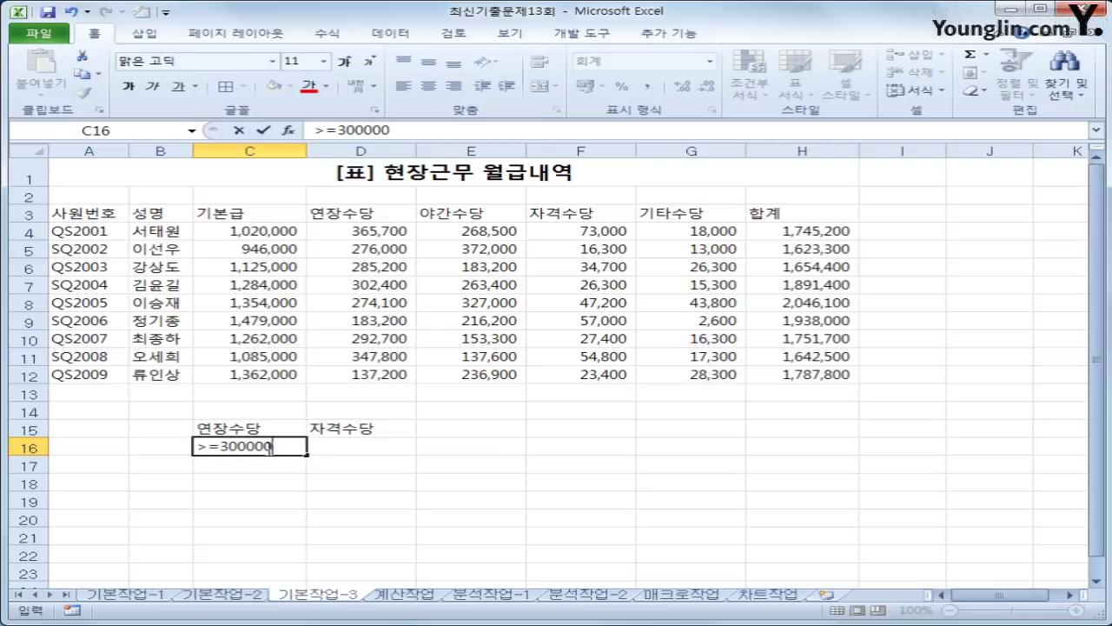
key(Return)
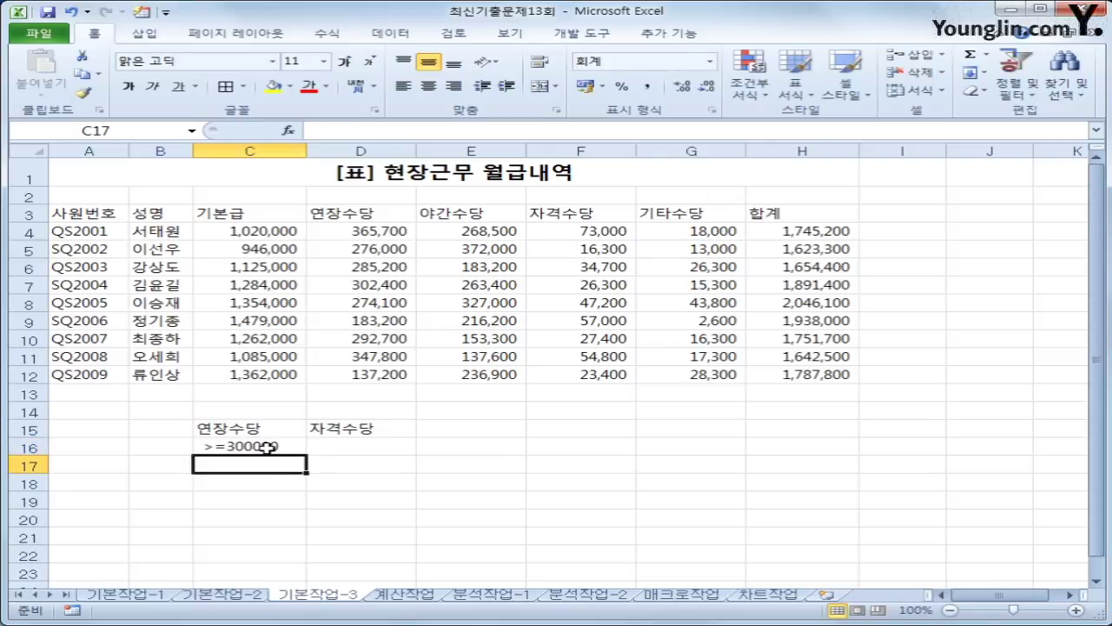
click(338, 461)
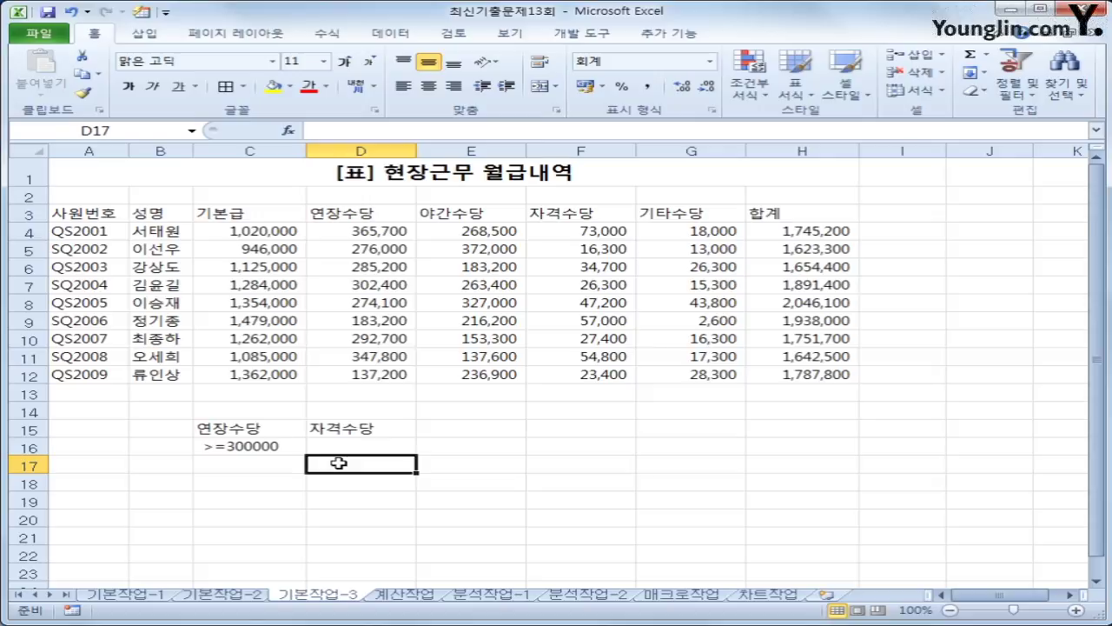
text(>=500)
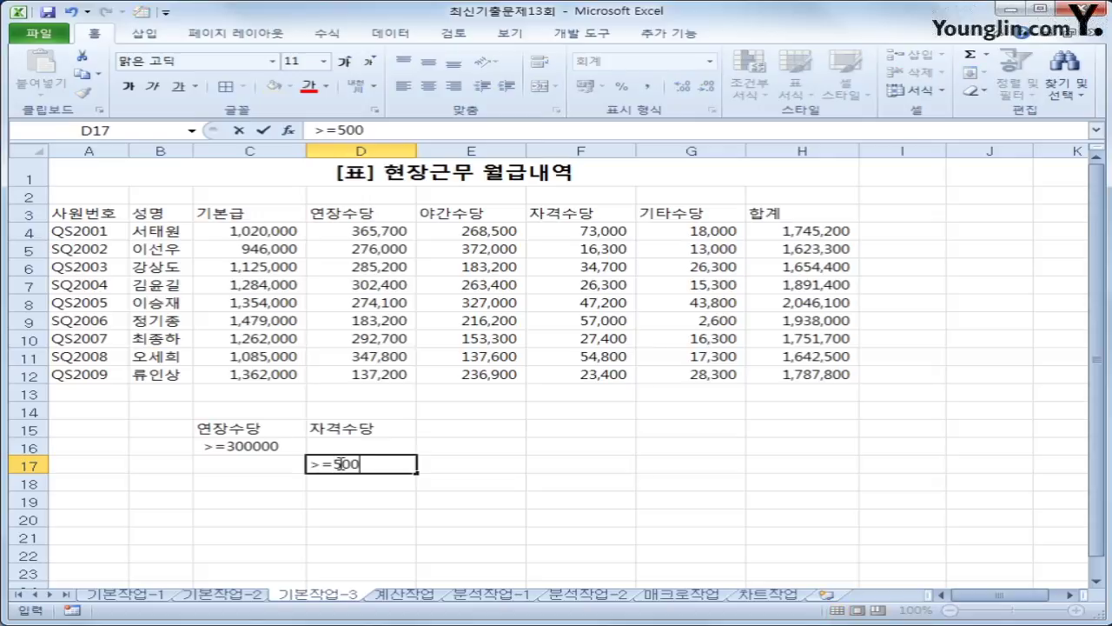
text(00)
key(Return)
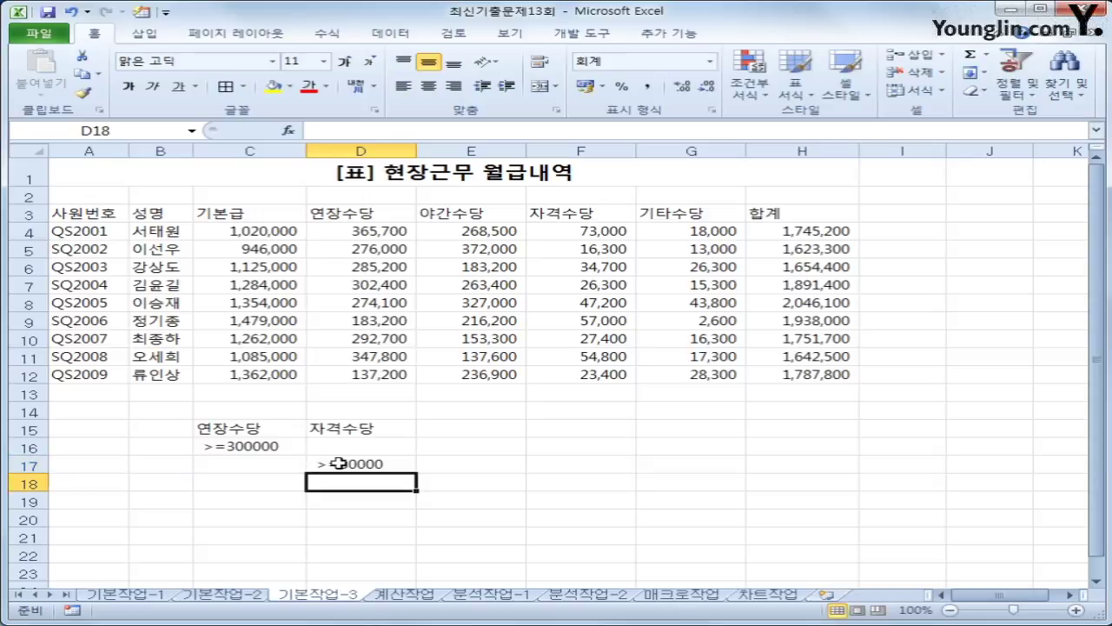
- Run an advanced filter on list A3:H12 with criteria range C15:D17, copying the results to another location starting at A22
click(105, 215)
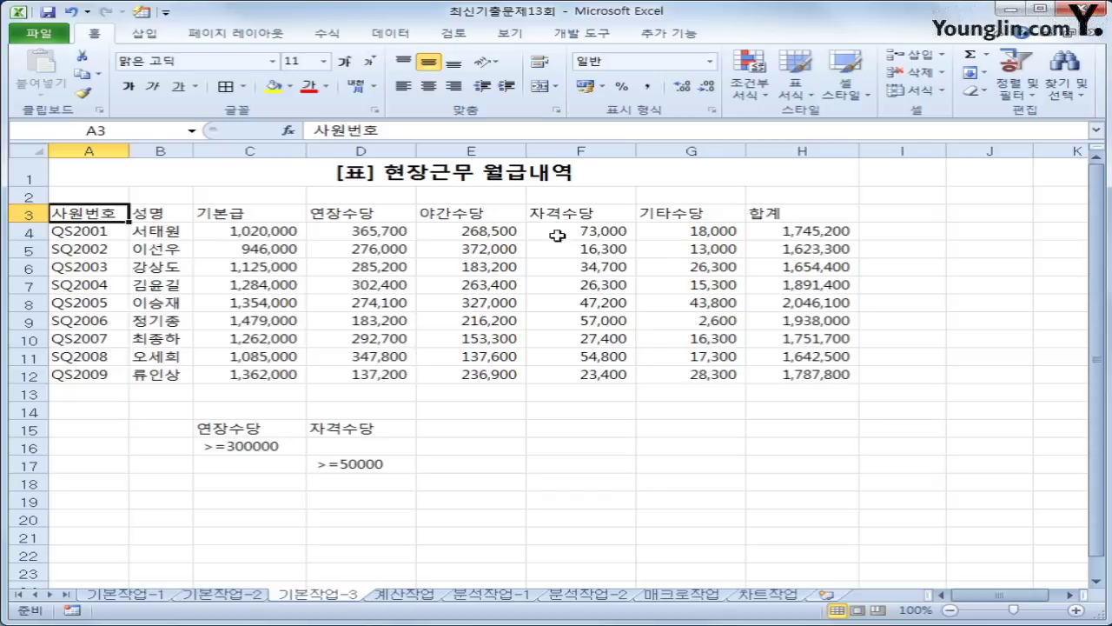
click(390, 35)
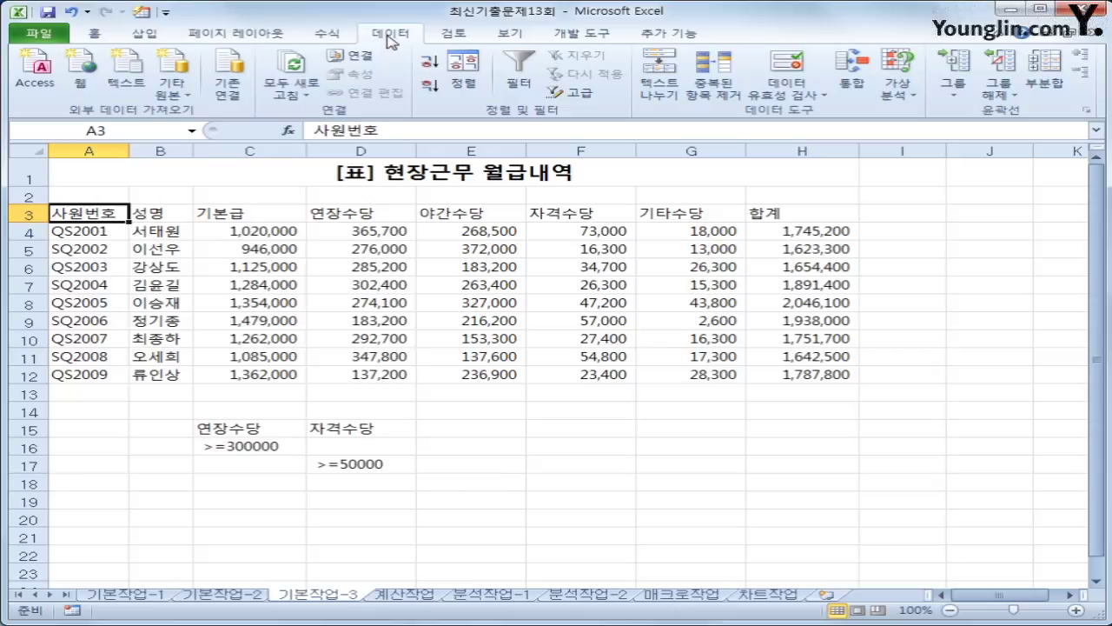
click(571, 96)
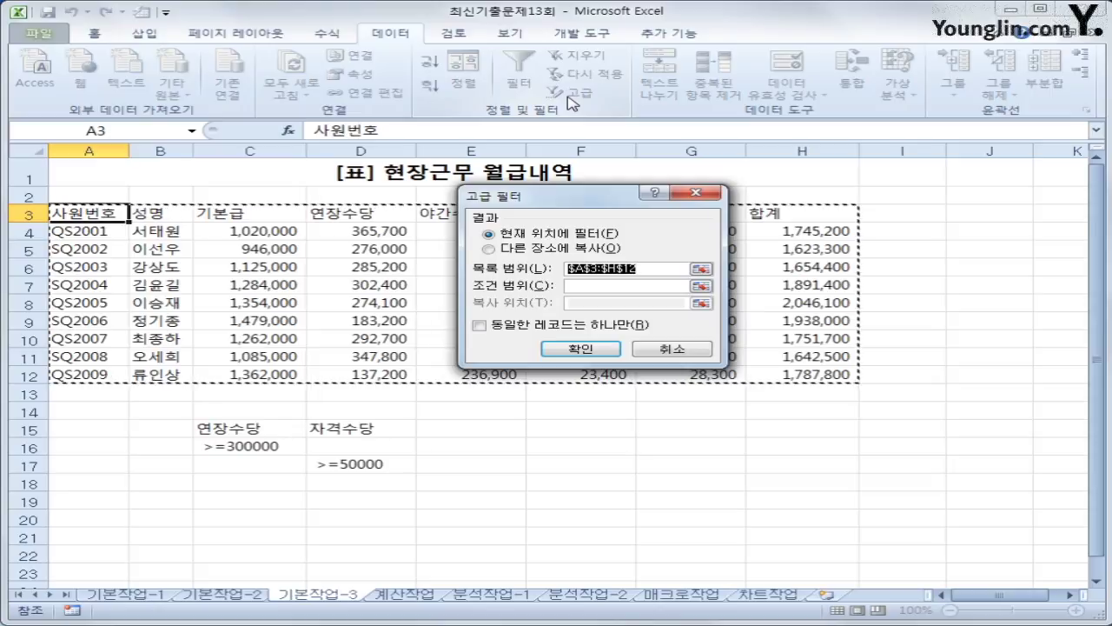
click(574, 286)
drag(287, 425, 335, 470)
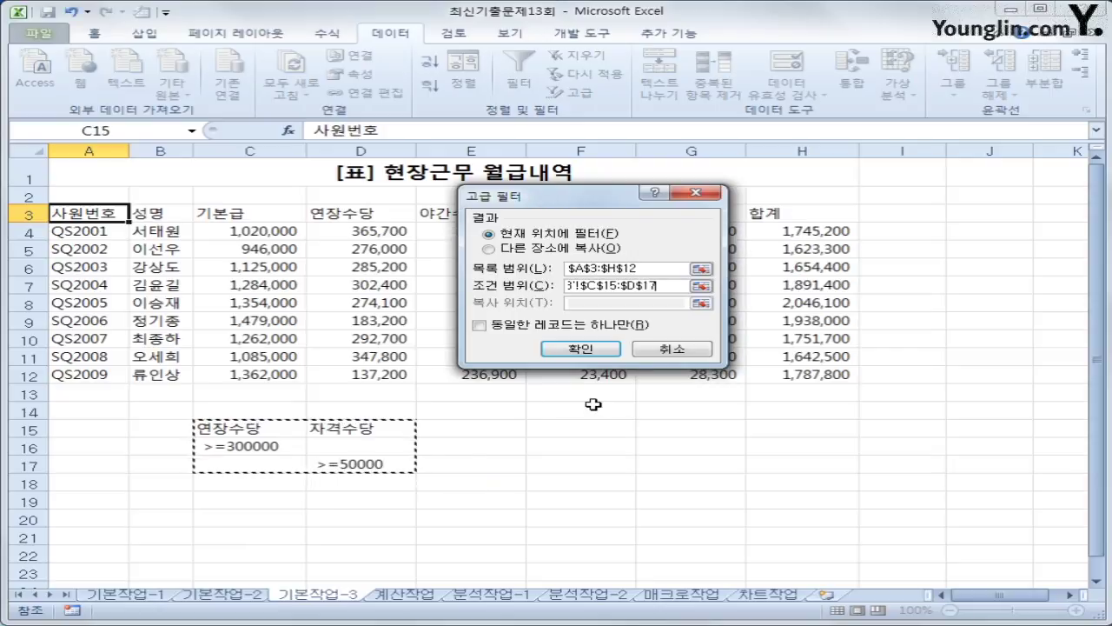
click(556, 249)
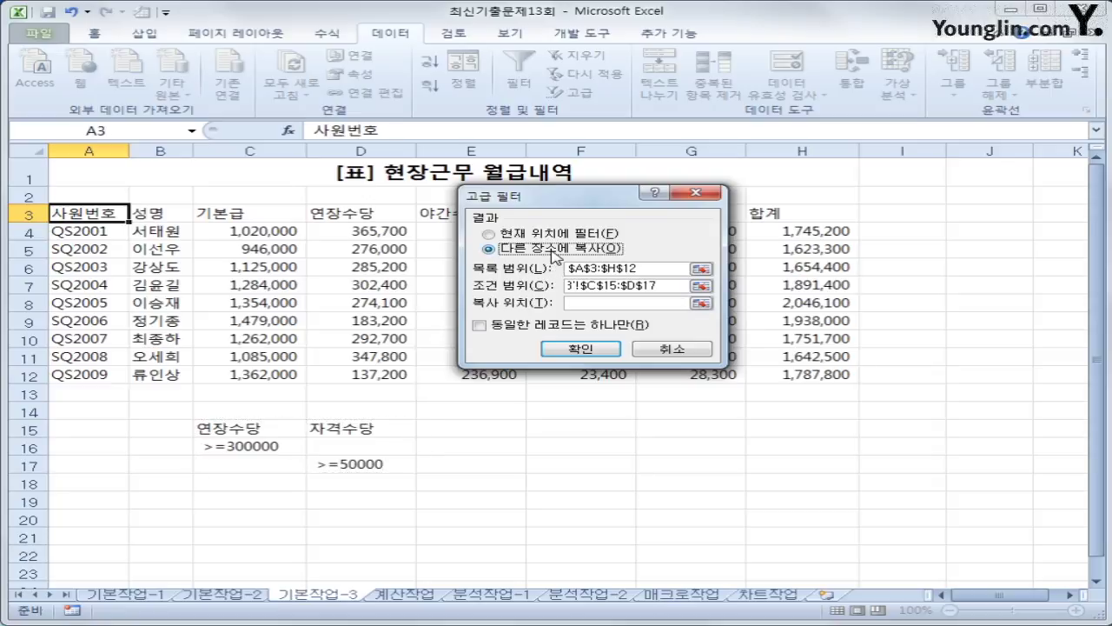
click(600, 302)
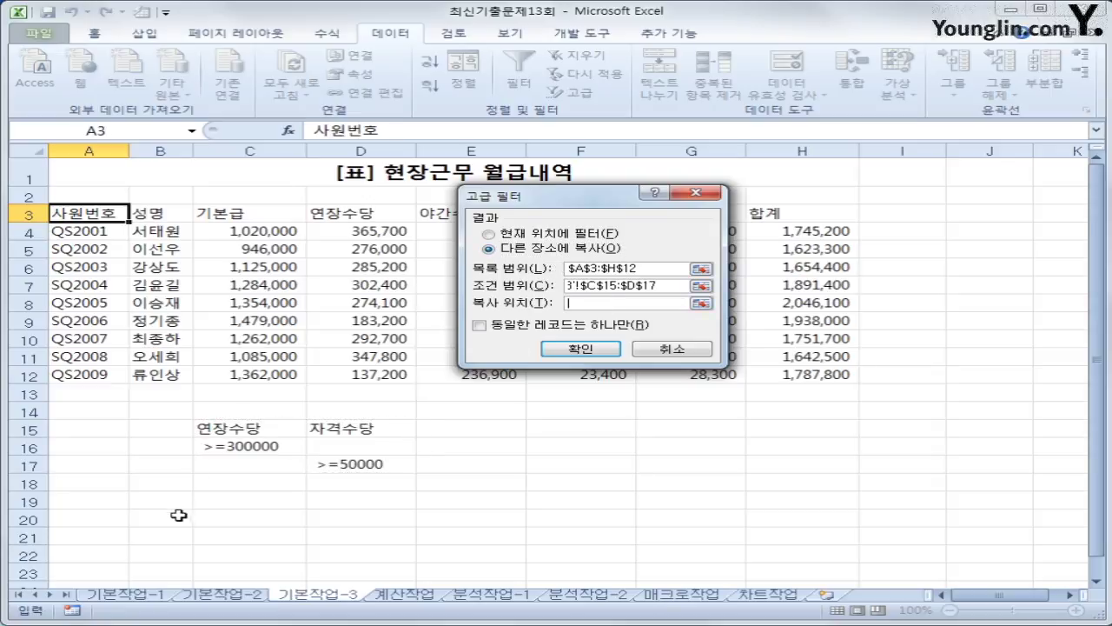
click(104, 559)
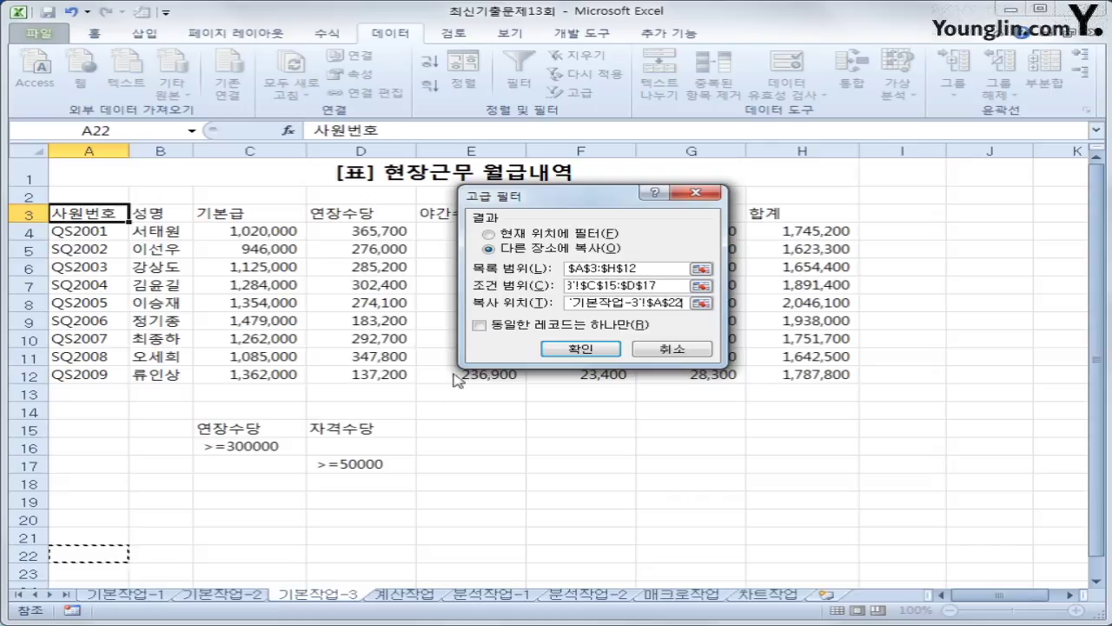
click(579, 348)
scroll(579, 347, down, 4)
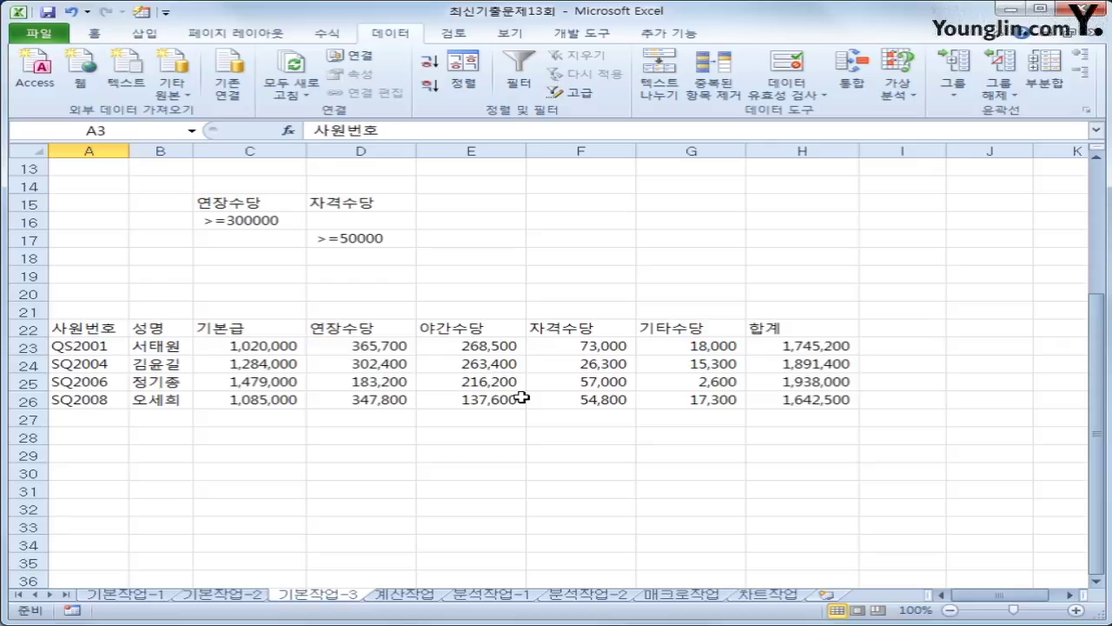
- On the 계산작업 sheet, insert the SUMIF function in cell D12 for 사과류 판매합계
click(420, 595)
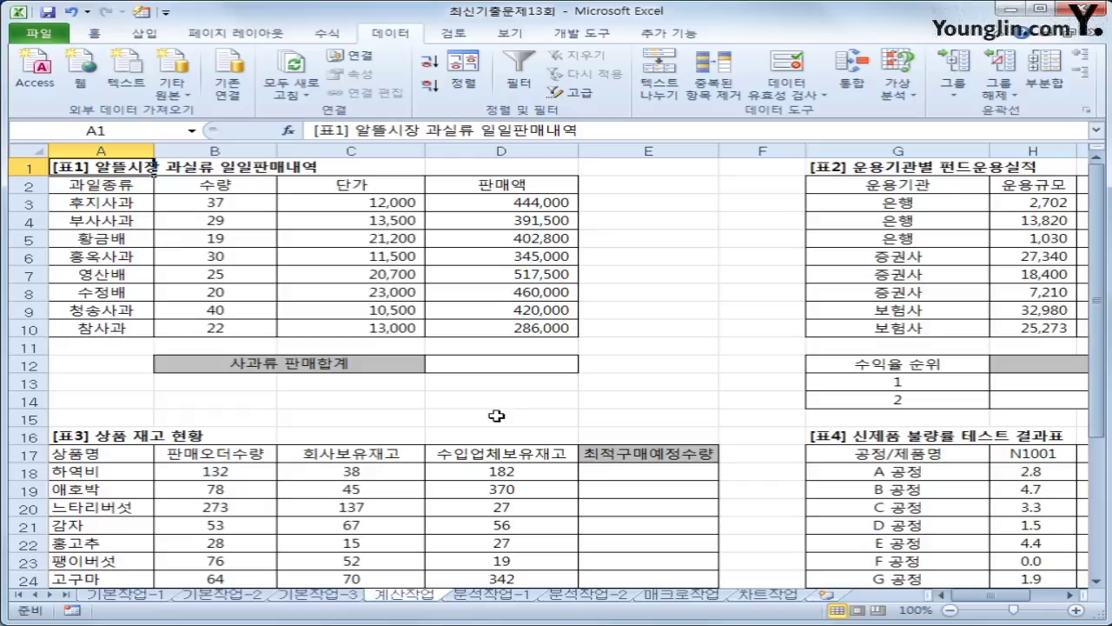
click(512, 367)
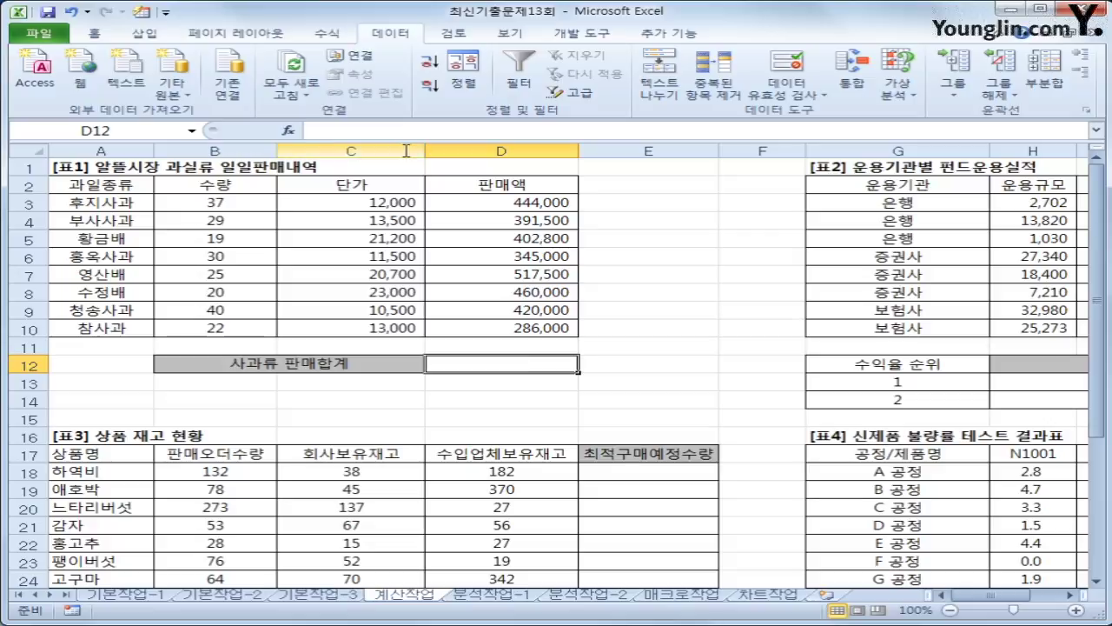
click(334, 40)
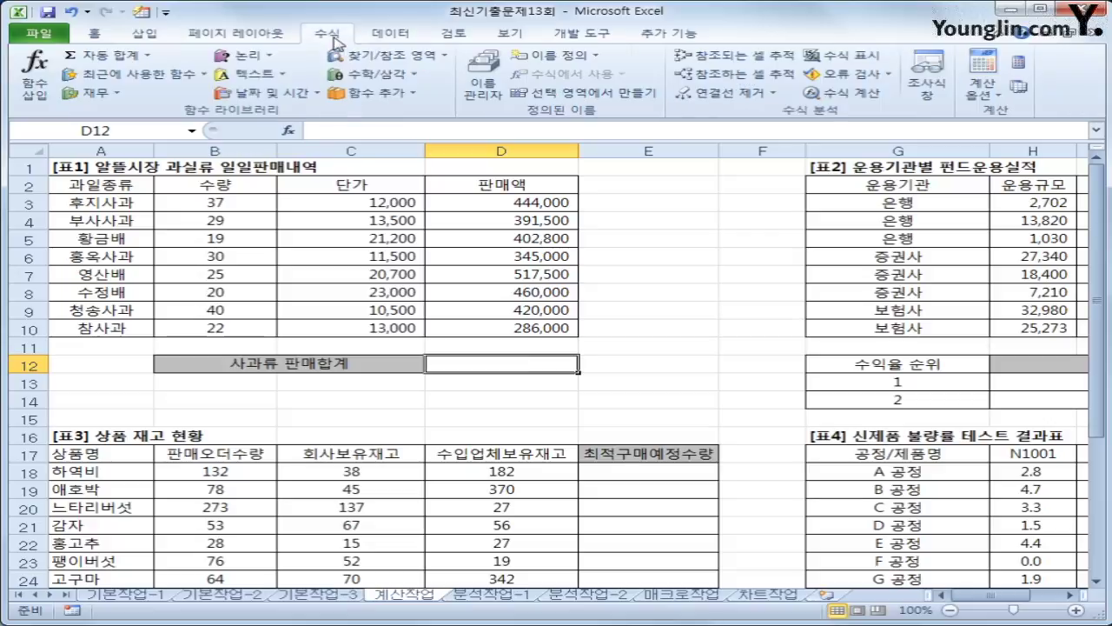
click(382, 76)
scroll(613, 213, down, 10)
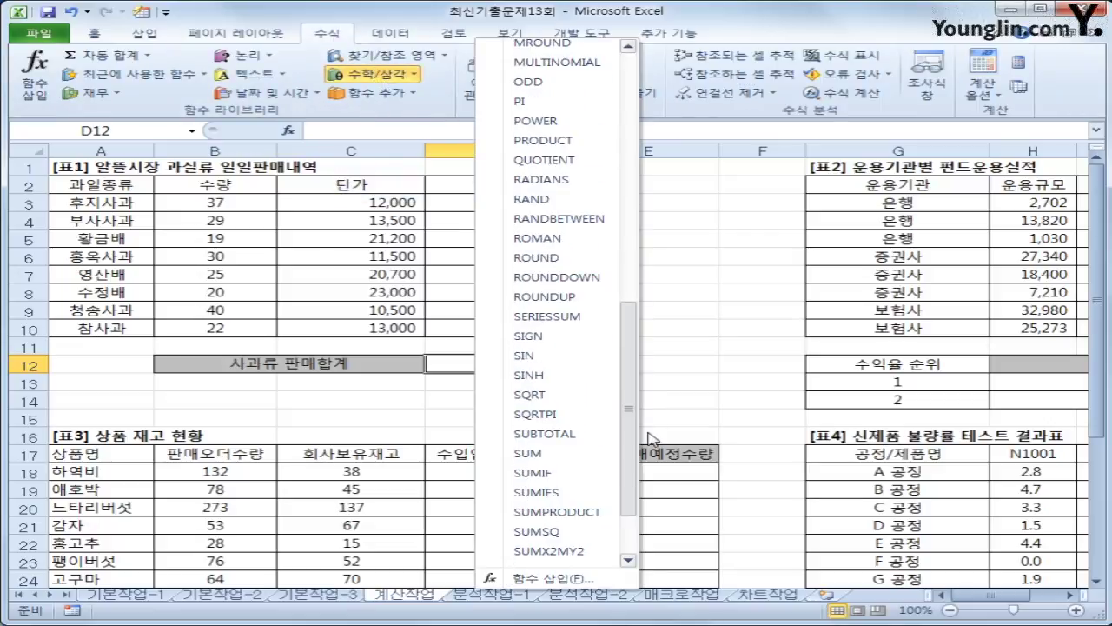
click(587, 473)
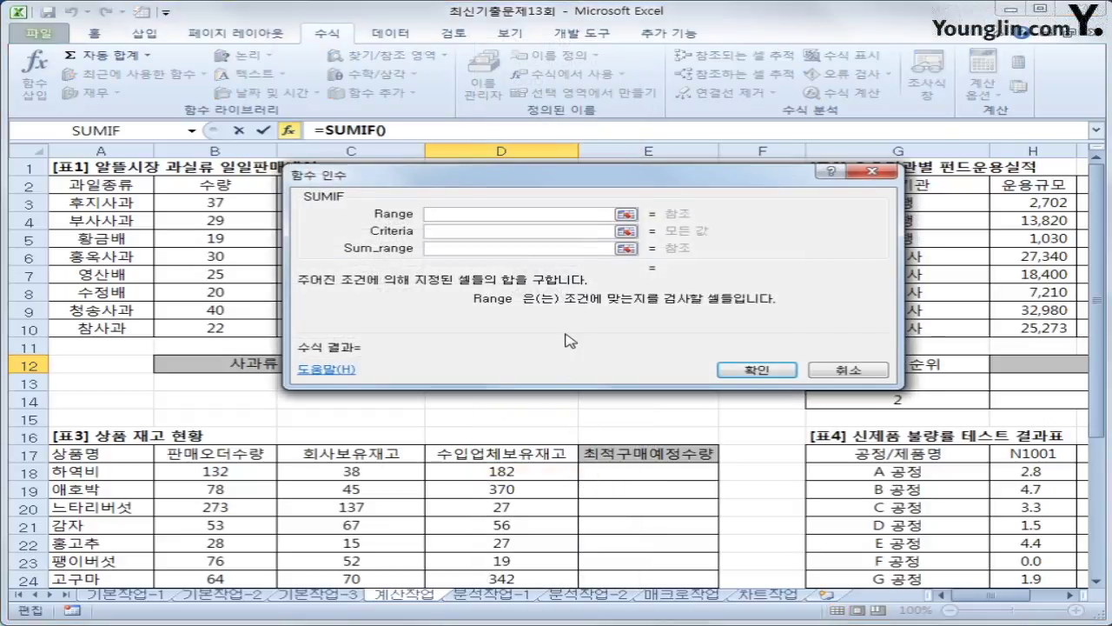
drag(571, 341, 671, 494)
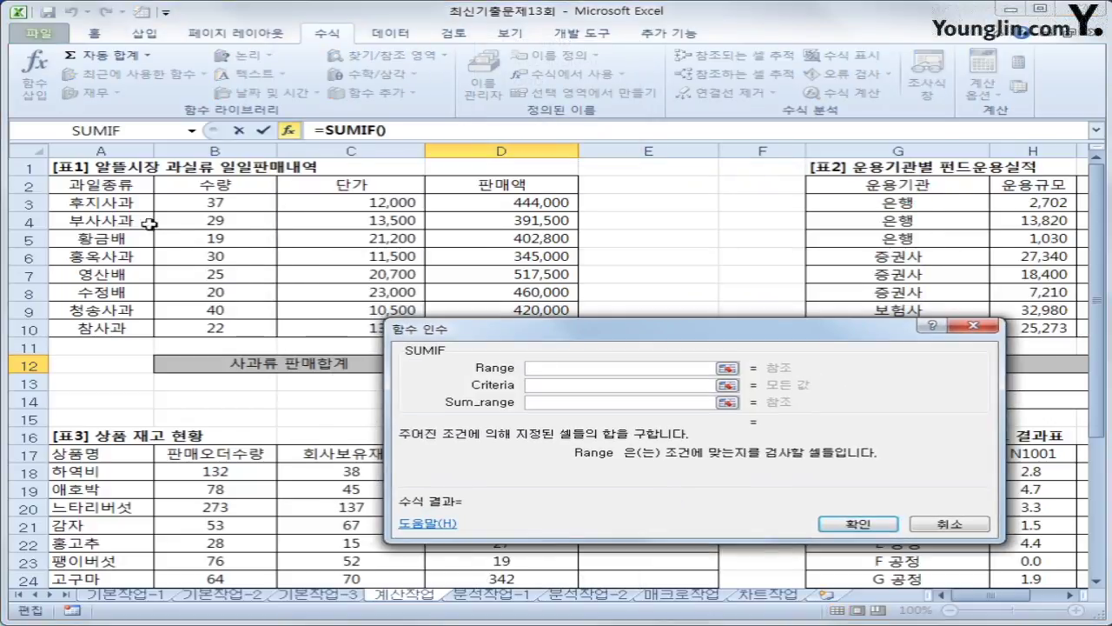
- Complete the SUMIF in D12 with range A3:A10, criteria "*사과" and sum range D3:D10
drag(122, 203, 98, 327)
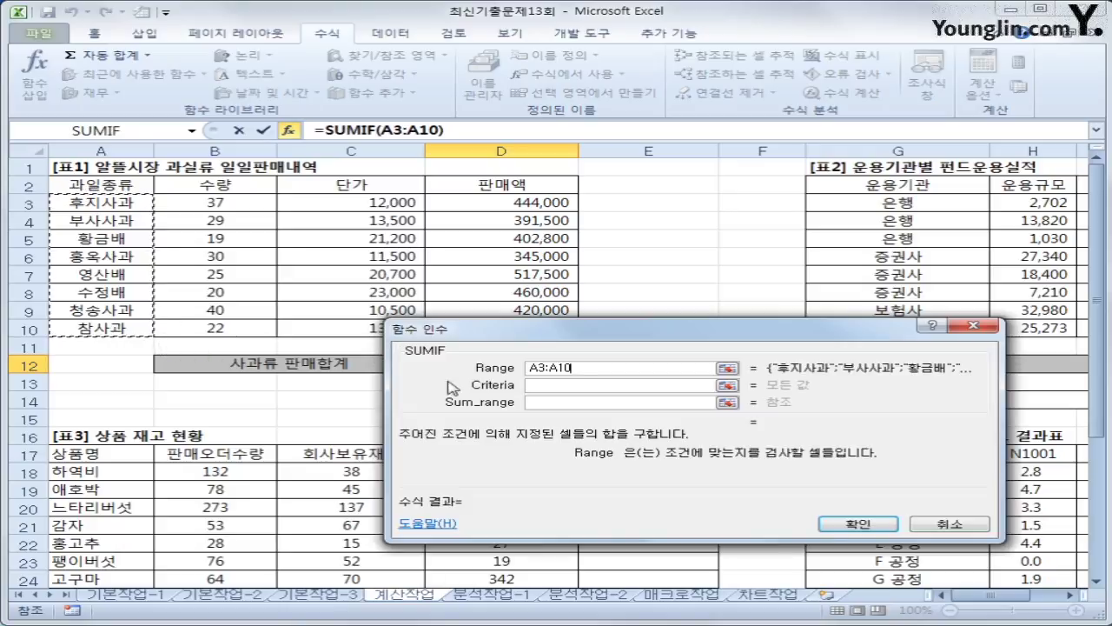
click(560, 386)
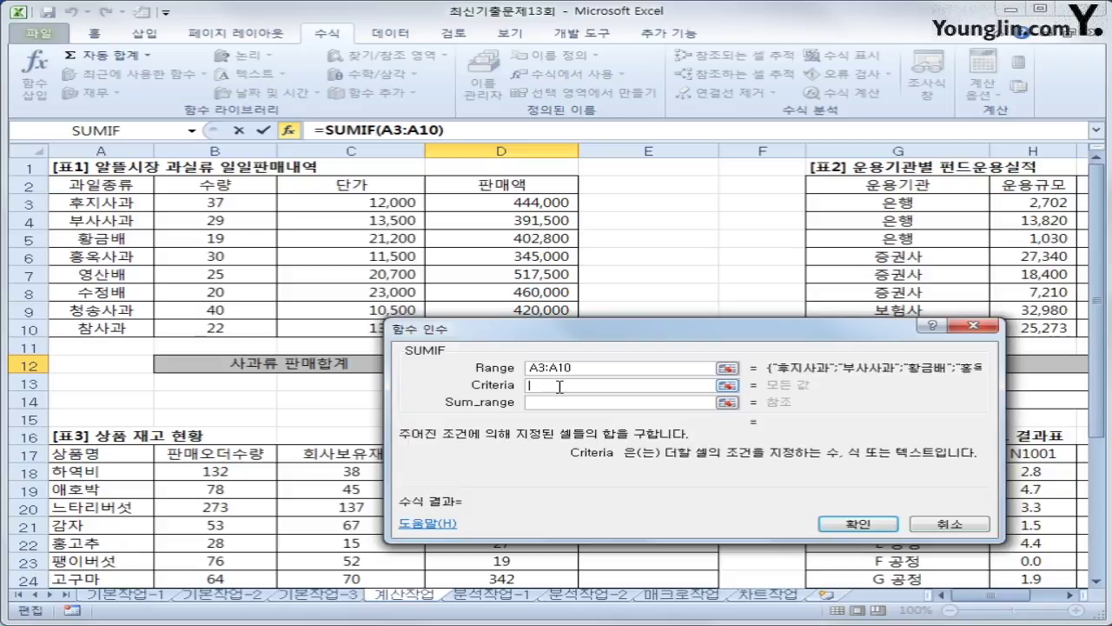
text(*)
text(사과)
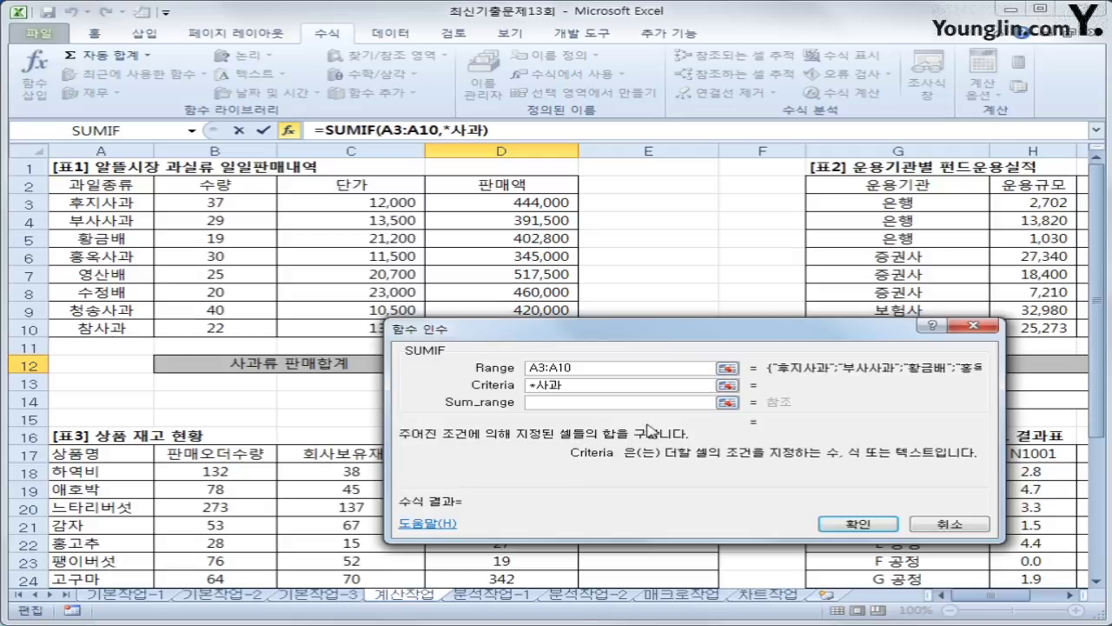
click(630, 403)
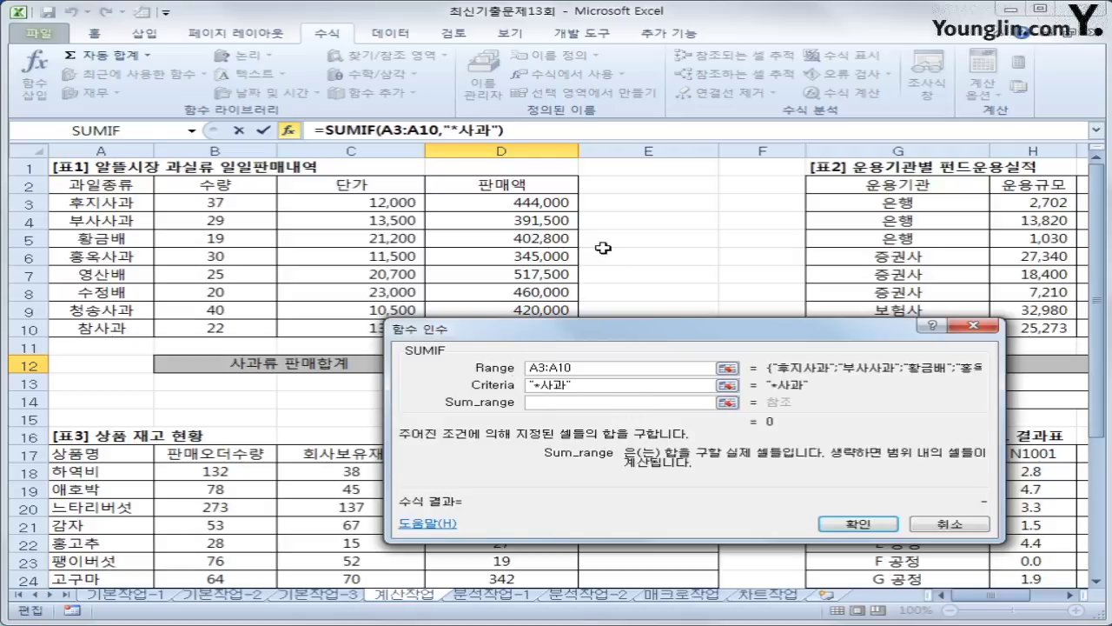
drag(556, 207, 548, 325)
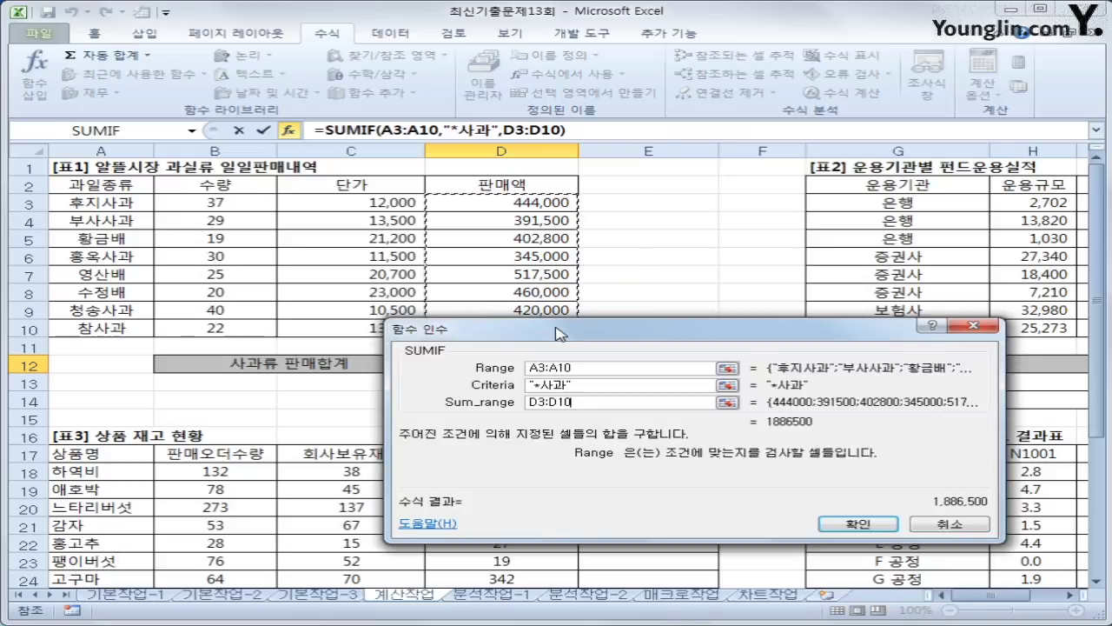
drag(634, 373, 572, 390)
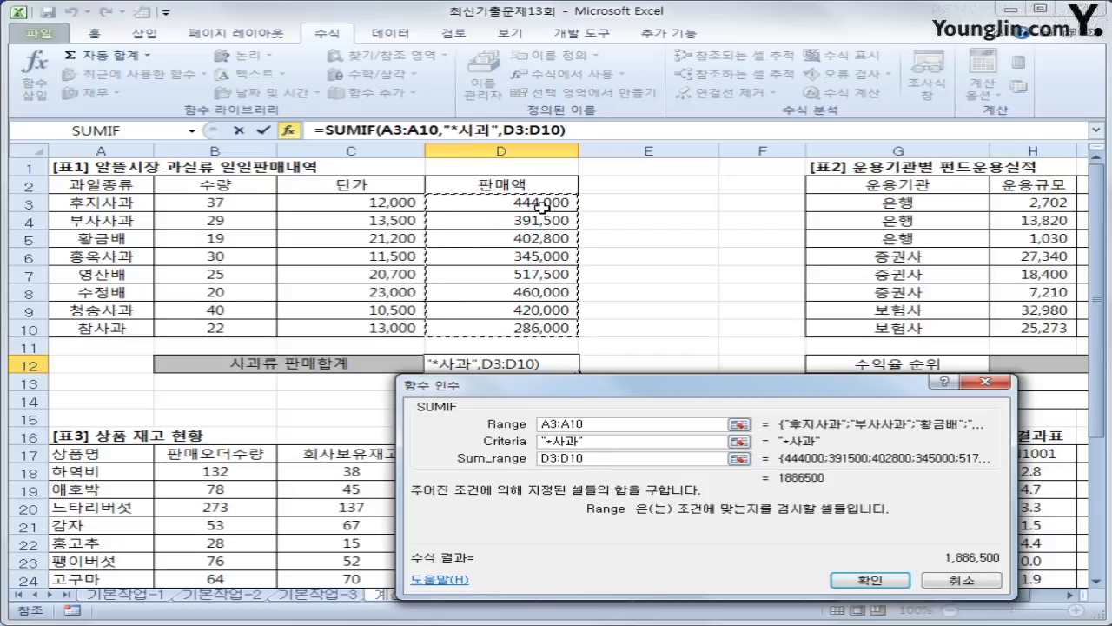
click(854, 580)
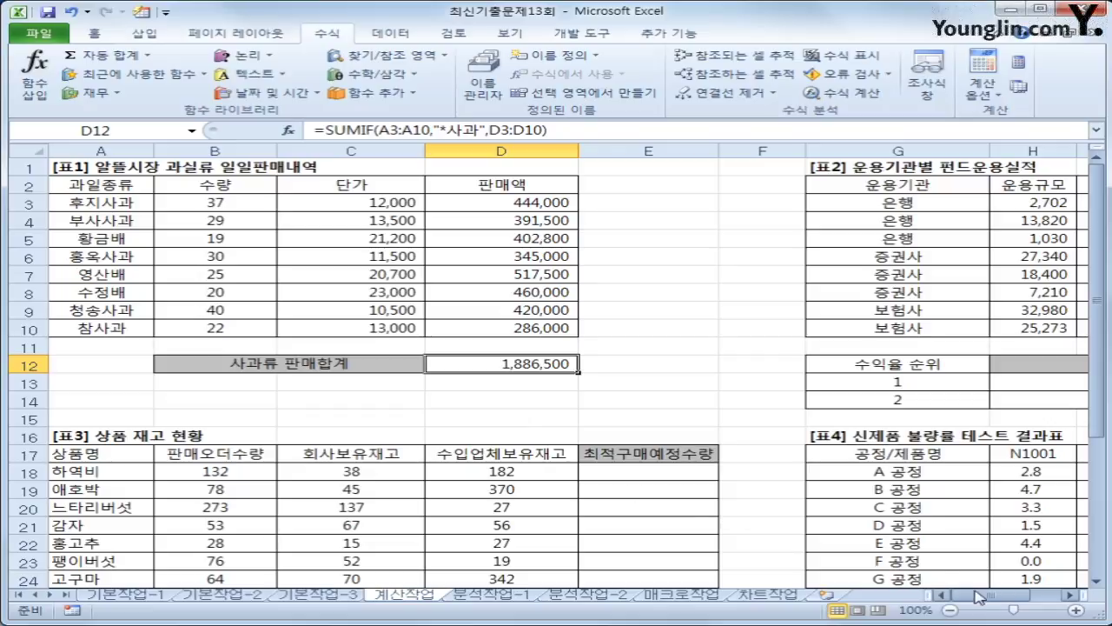
- Examine 표2's 수익율 values in J3:J10, the 펀드명 entries in K3:K10 and the rank cells G13:G14
drag(960, 596, 1011, 598)
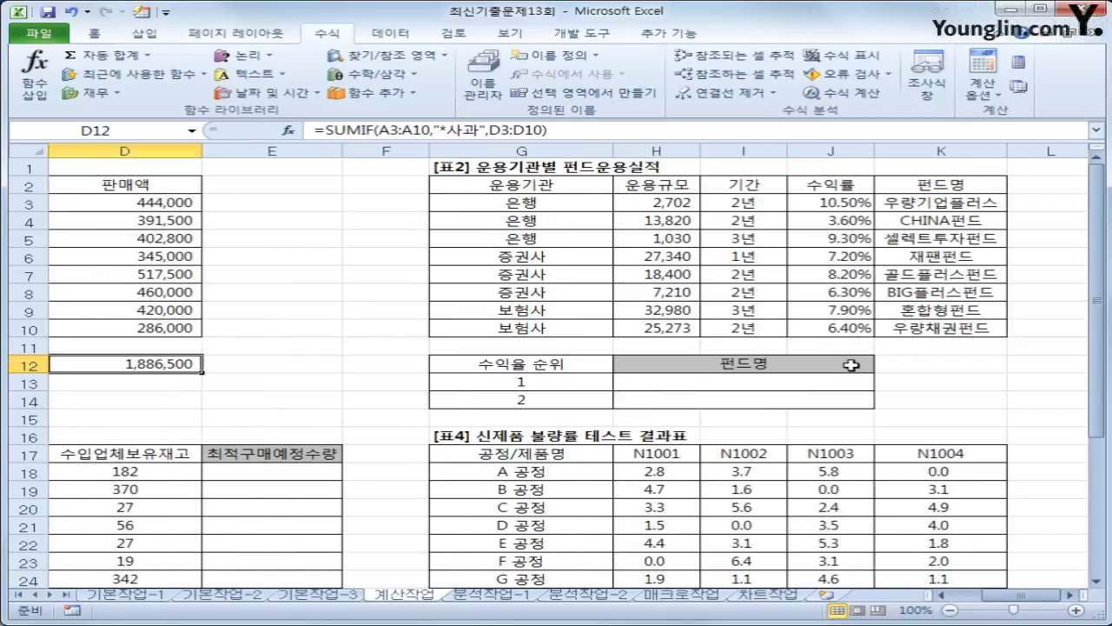
click(826, 380)
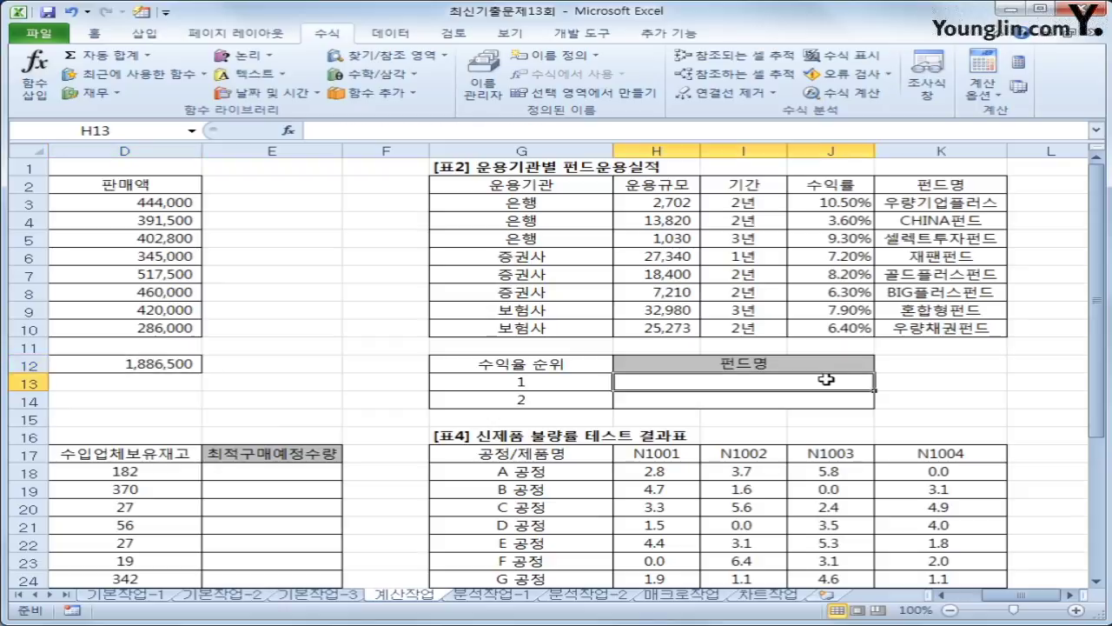
click(812, 205)
click(928, 201)
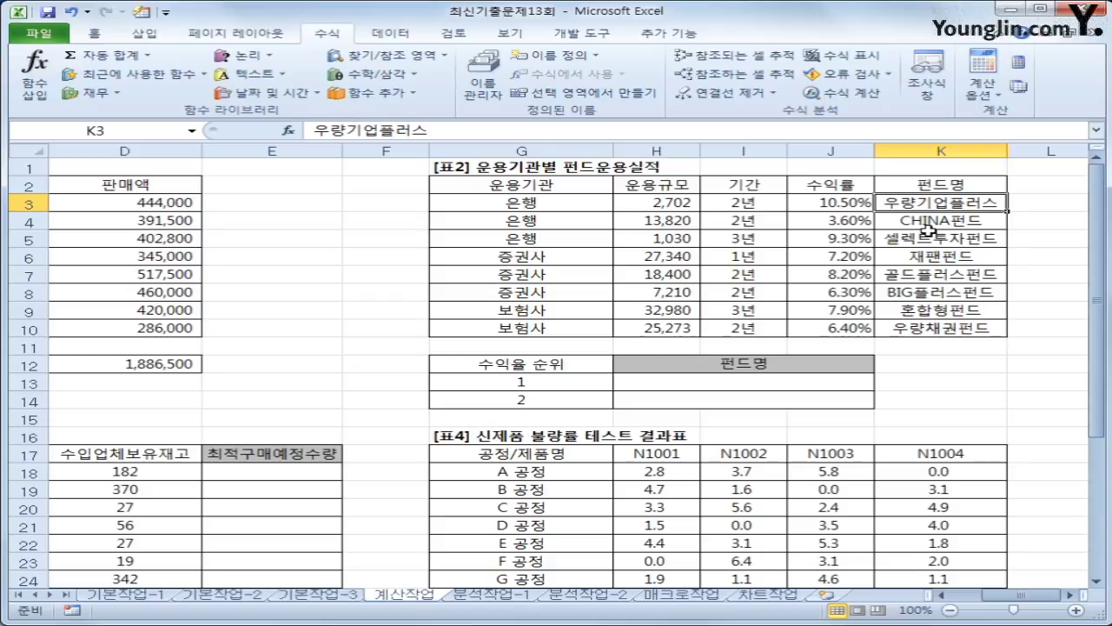
click(704, 380)
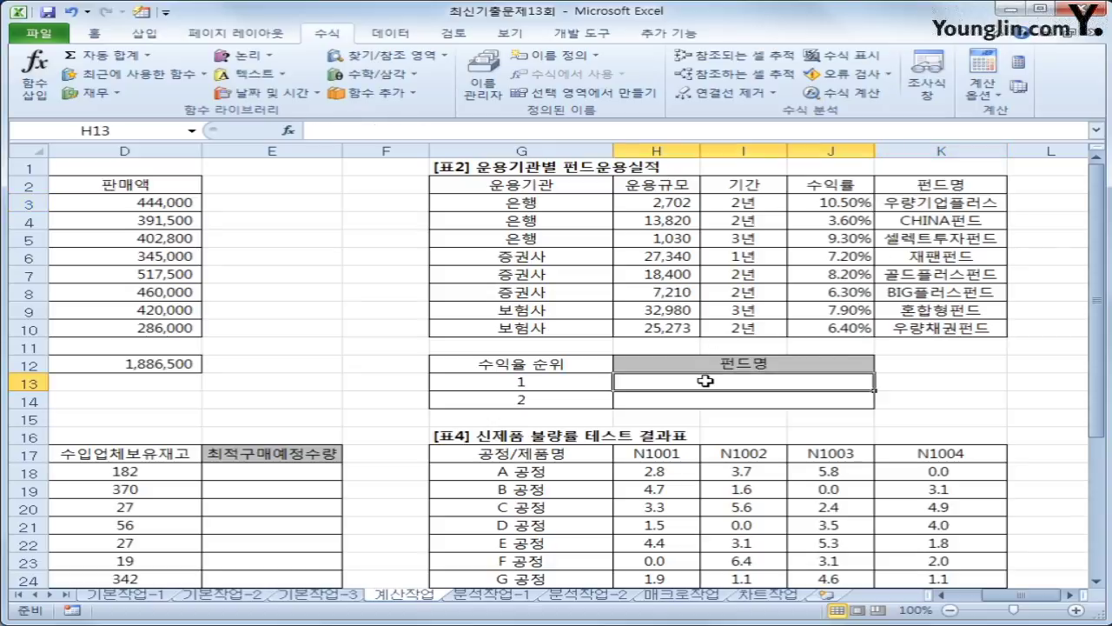
click(542, 375)
click(541, 401)
click(688, 384)
drag(830, 203, 810, 328)
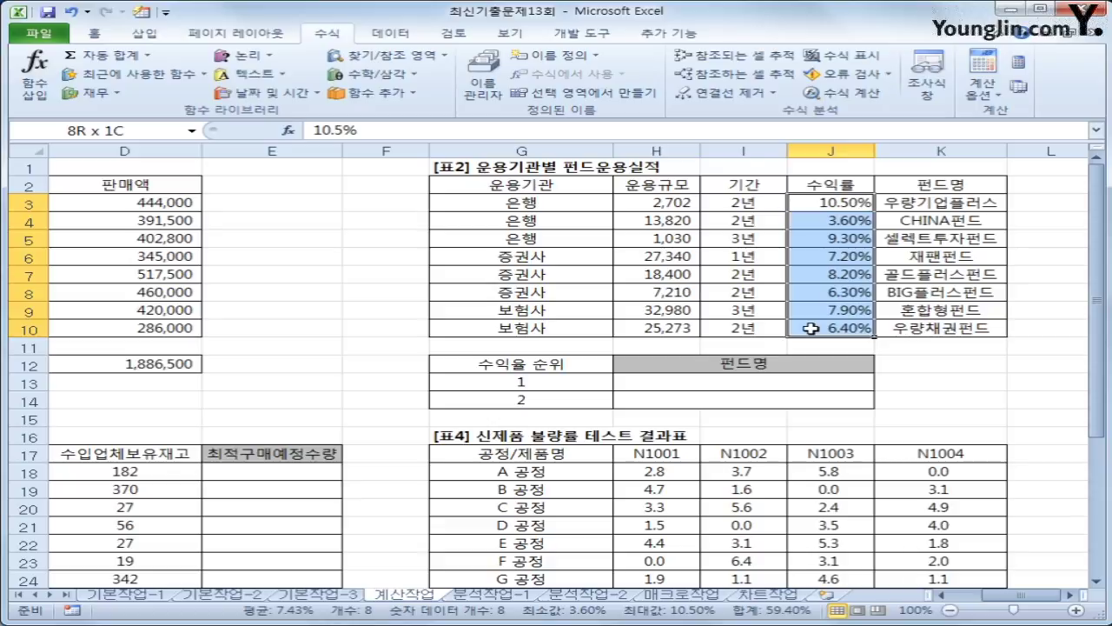
drag(941, 203, 940, 327)
- Insert a VLOOKUP function in H13 with LARGE($J$3:$J$10,G13) as its lookup value
click(865, 383)
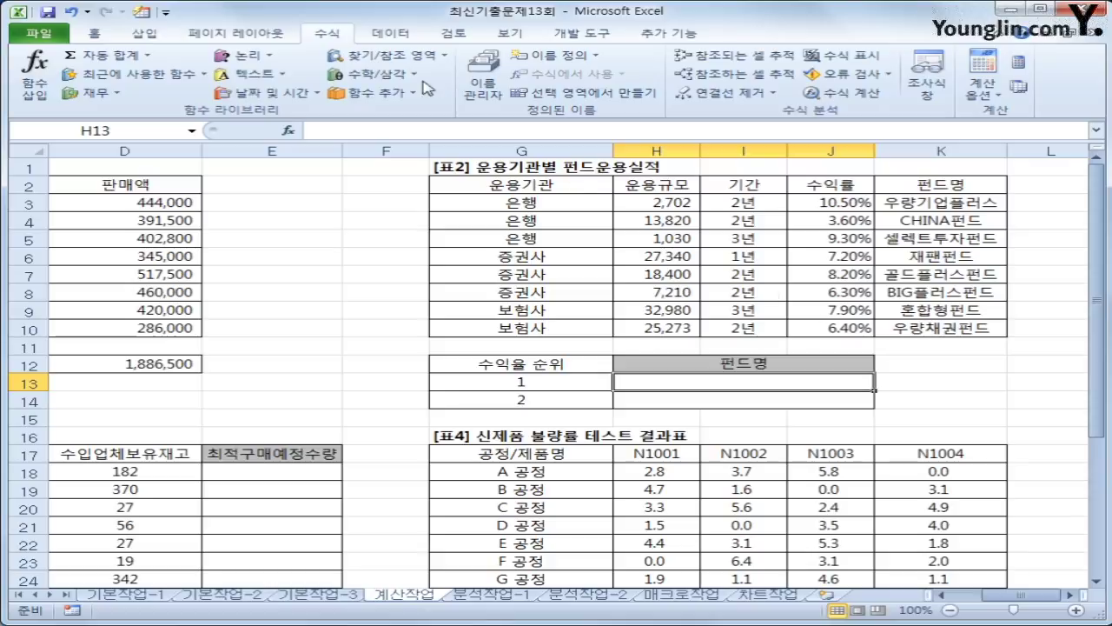
click(407, 55)
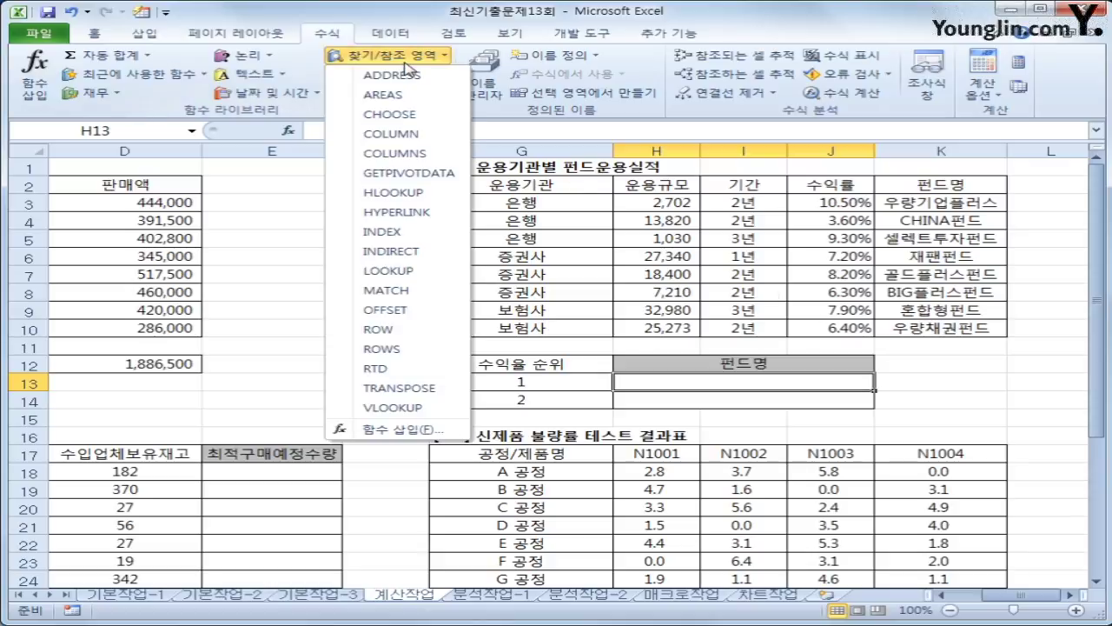
click(391, 407)
drag(630, 381, 356, 108)
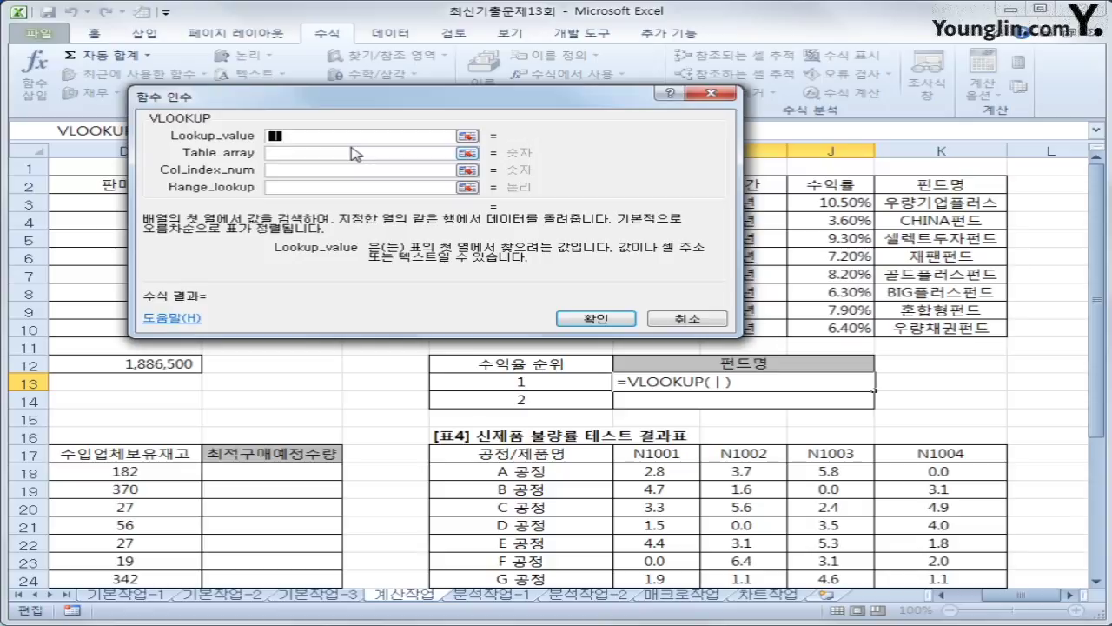
text(large()
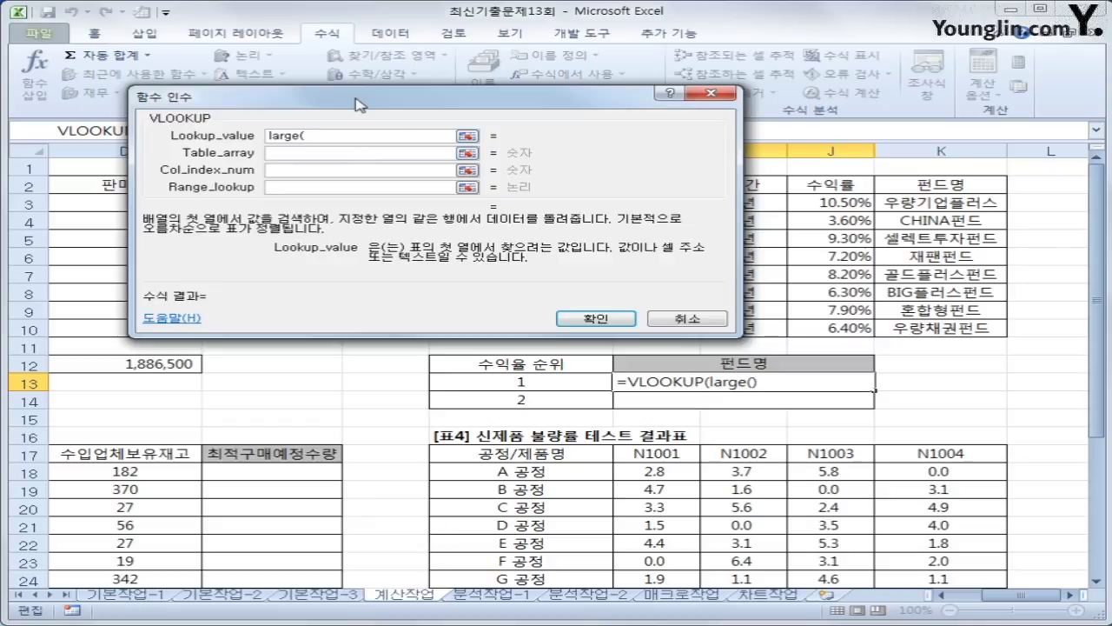
drag(847, 204, 850, 328)
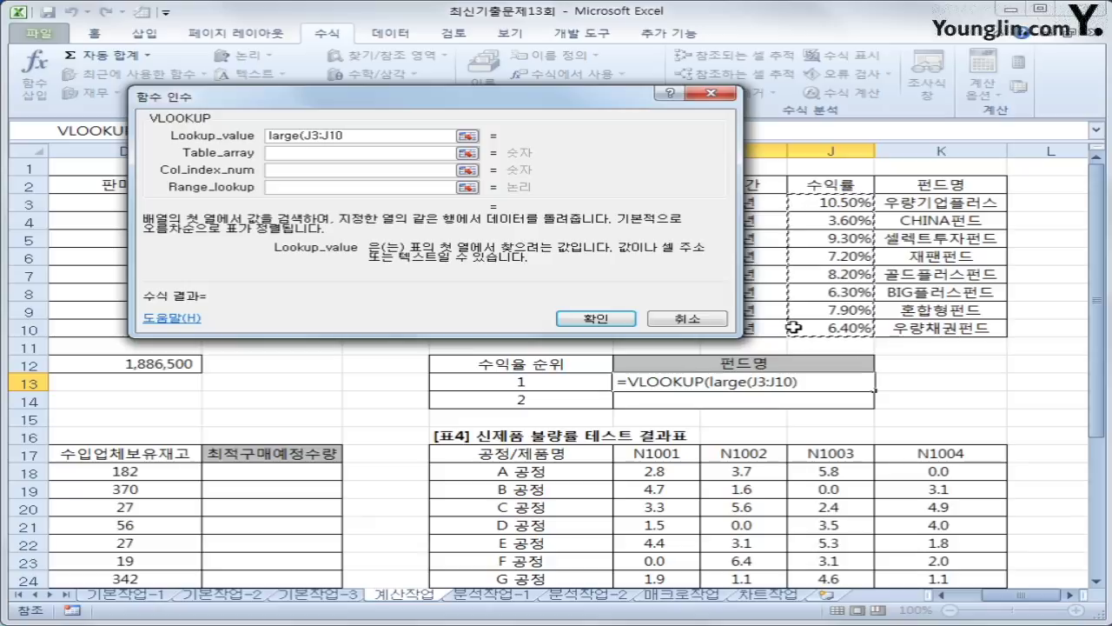
key(F4)
text(,)
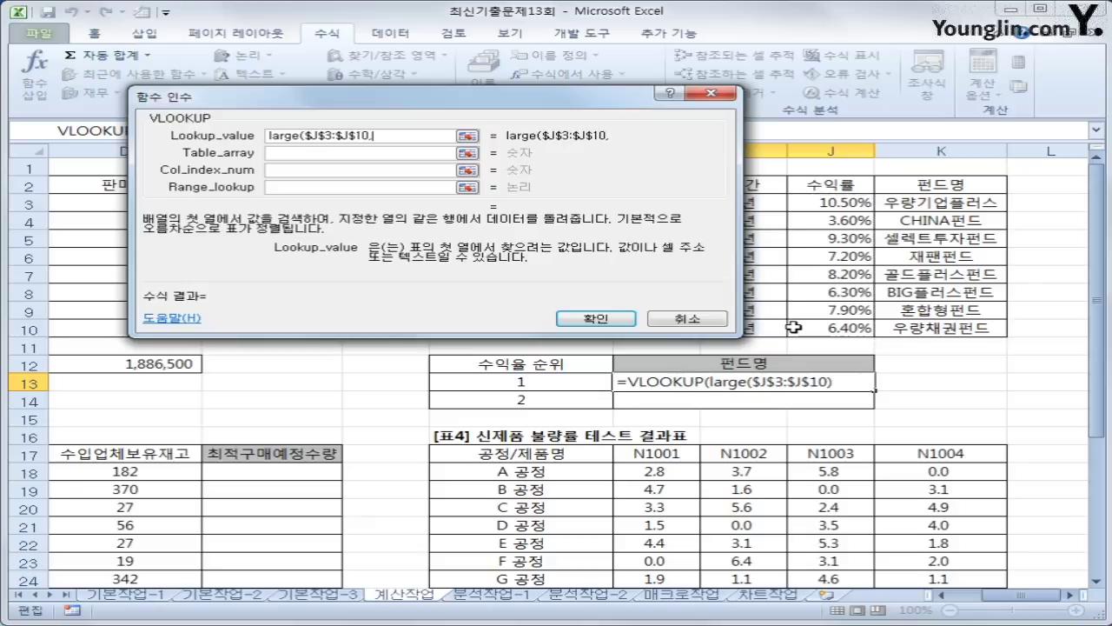
click(529, 379)
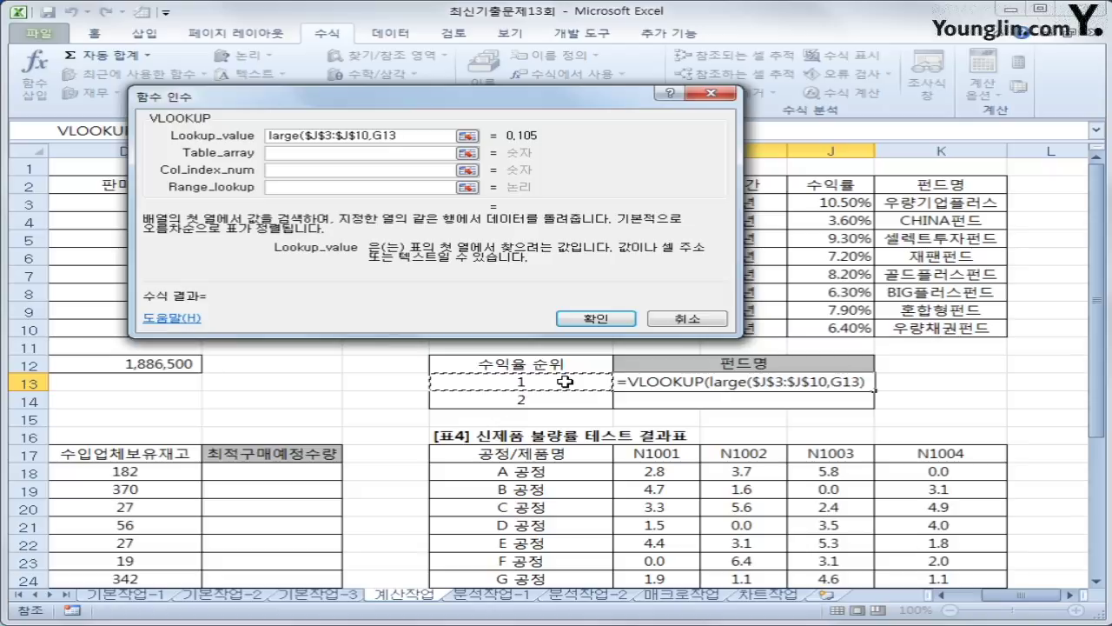
text())
- Complete the VLOOKUP with table array $J$3:$K$10, column index 2 and range lookup 0, and fill the formula down to H14
click(382, 153)
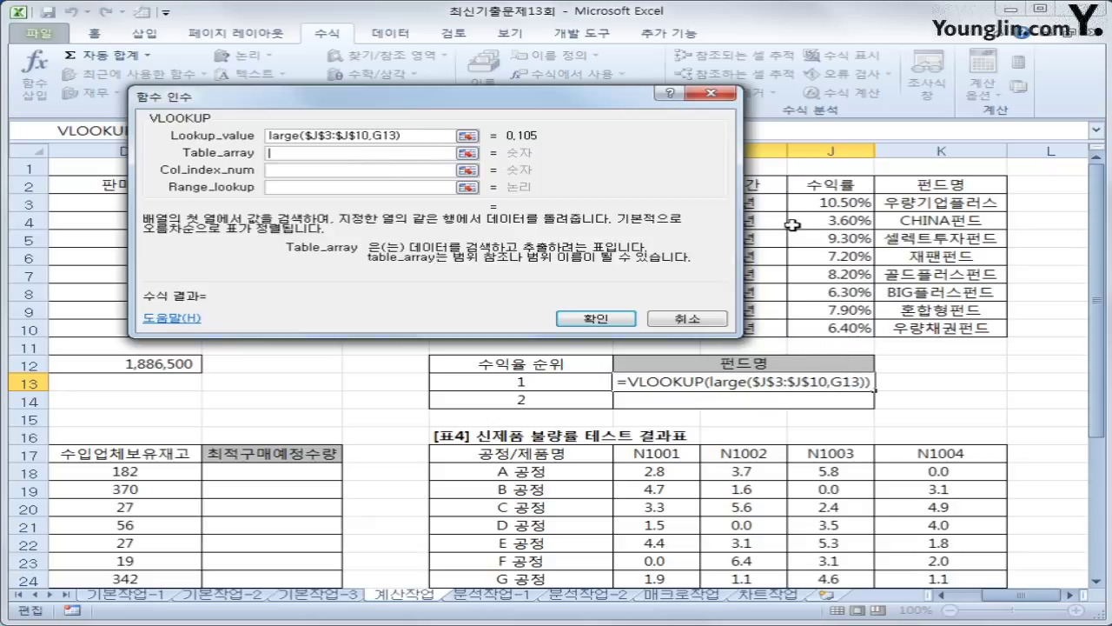
drag(821, 200, 900, 326)
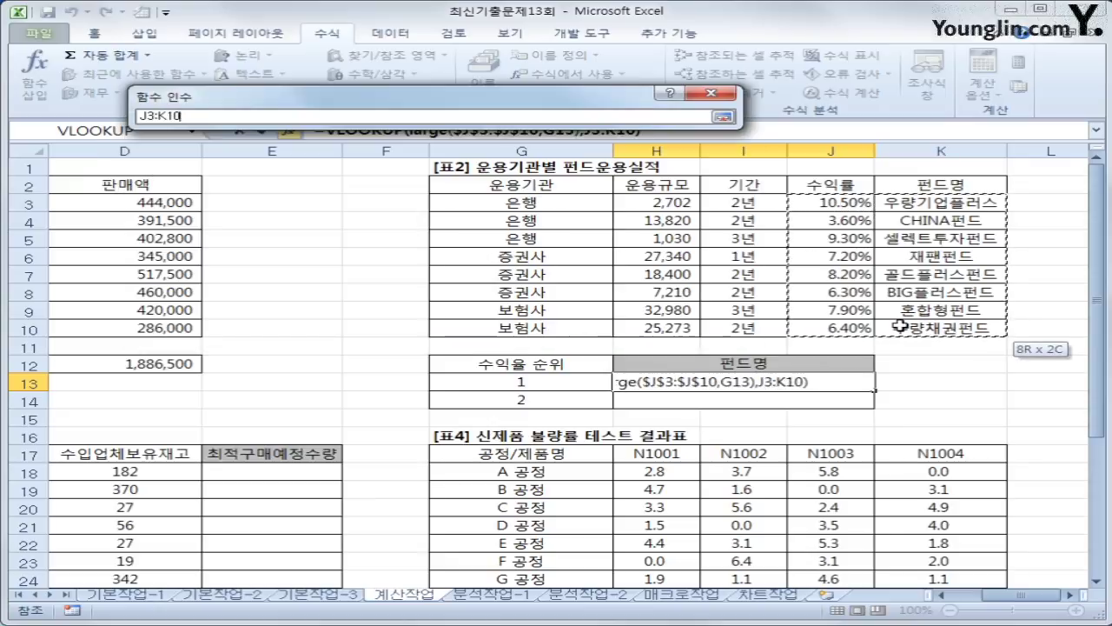
drag(900, 326, 900, 326)
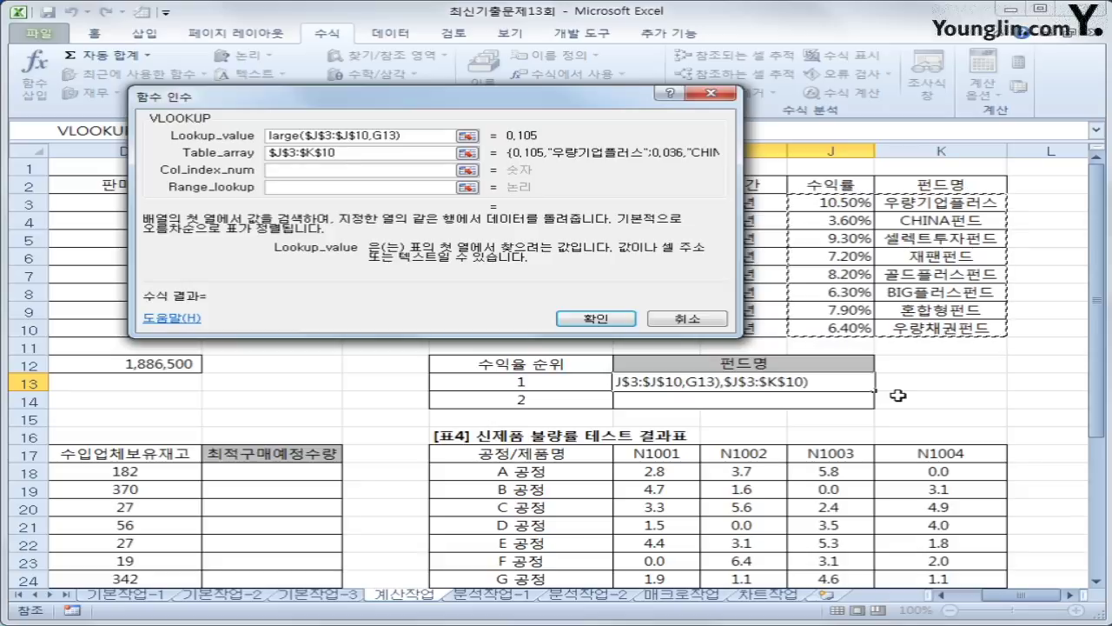
click(424, 171)
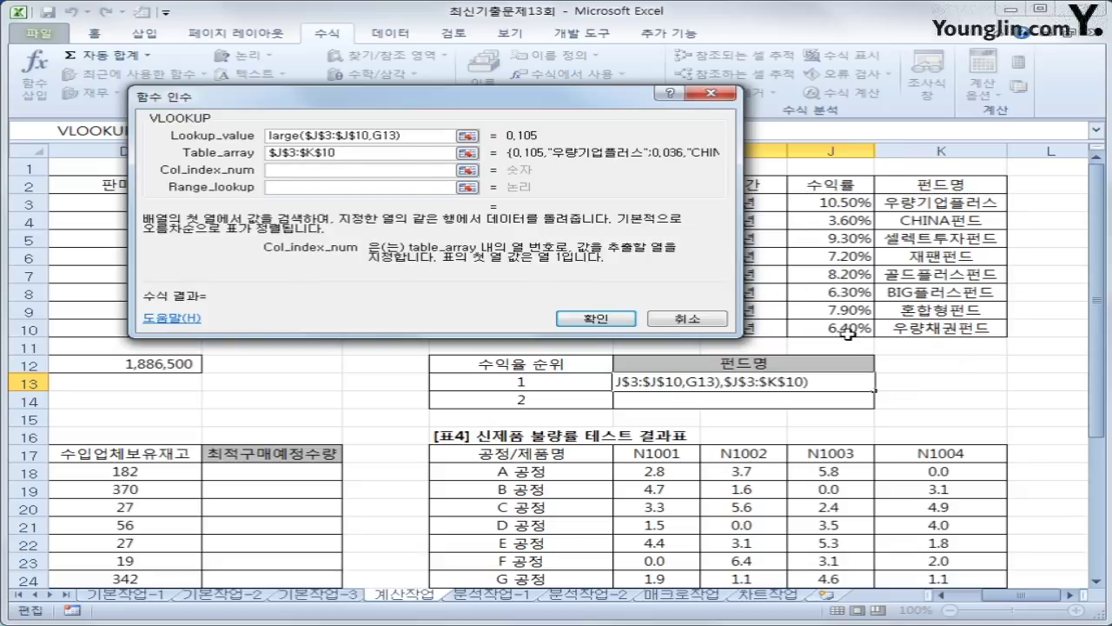
text(2)
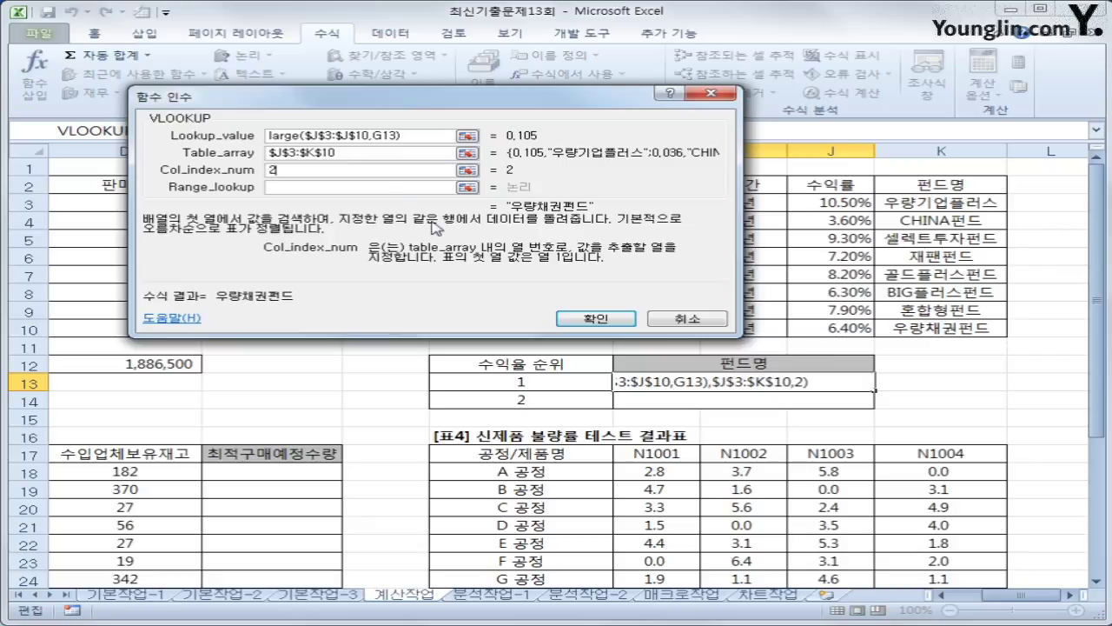
click(380, 186)
text(0)
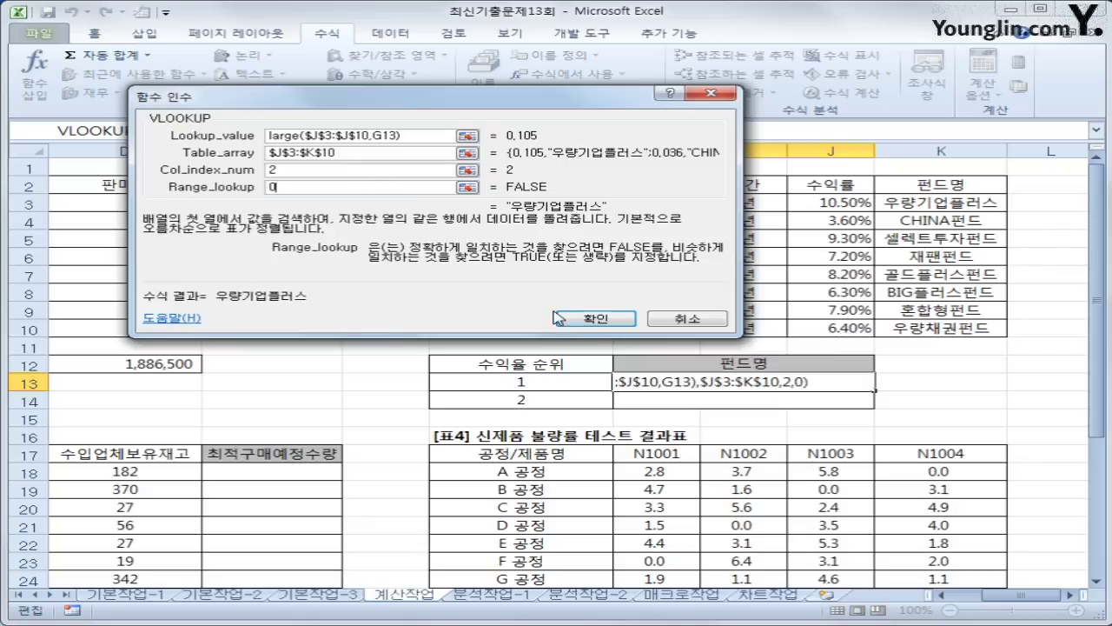
click(615, 319)
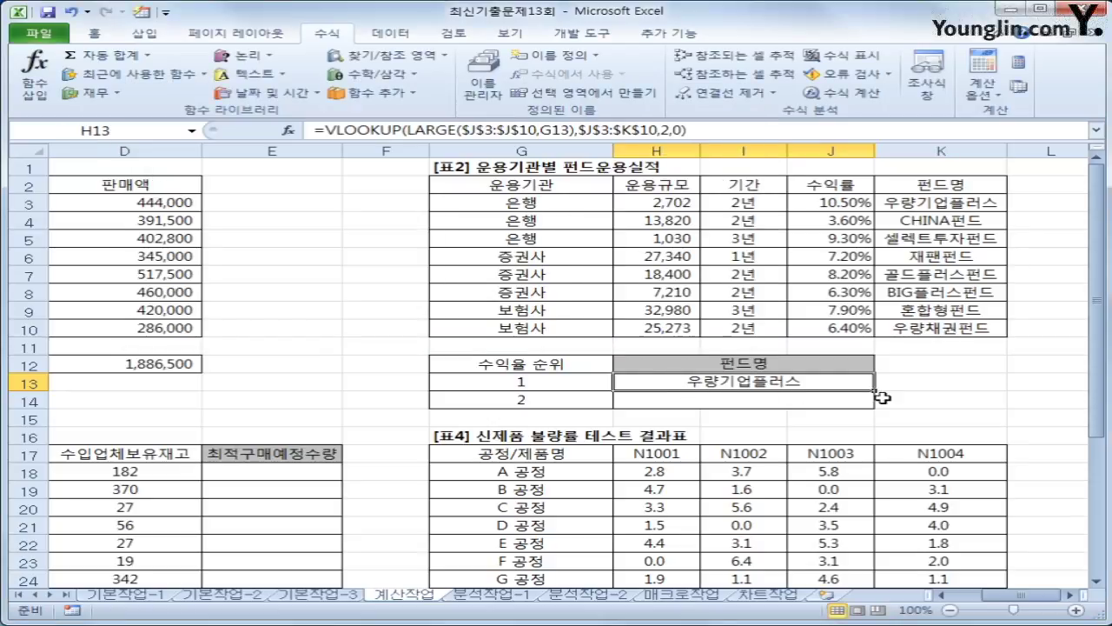
drag(876, 391, 866, 411)
click(705, 399)
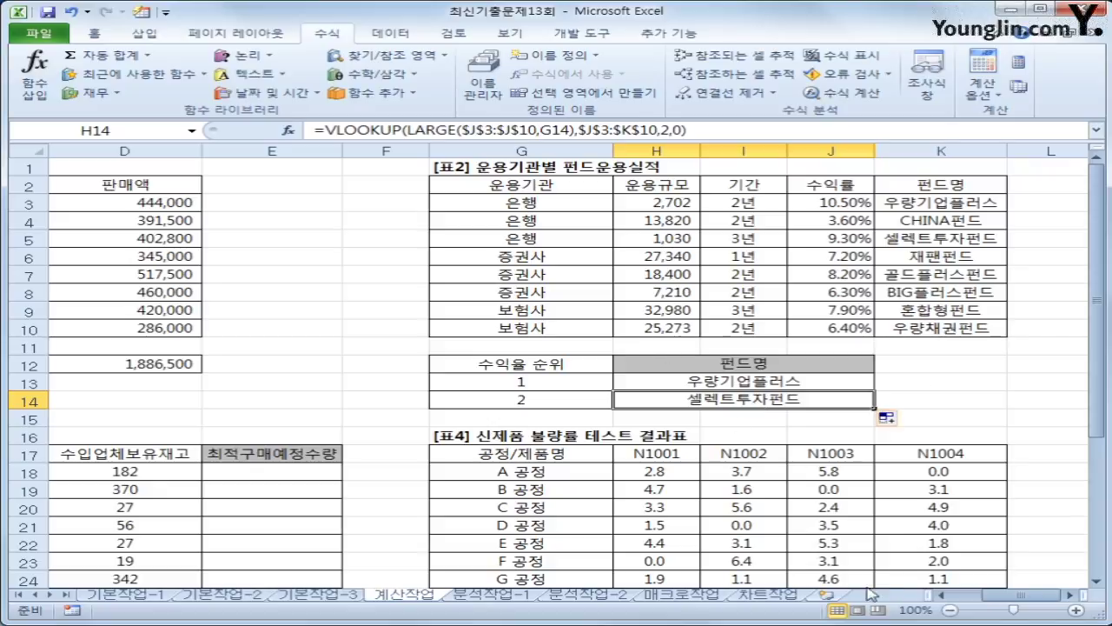
- Examine 표3's 판매오더수량, 회사보유재고 and 수입업체보유재고 cells in row 18, along with the empty result cell E18
drag(997, 598, 955, 598)
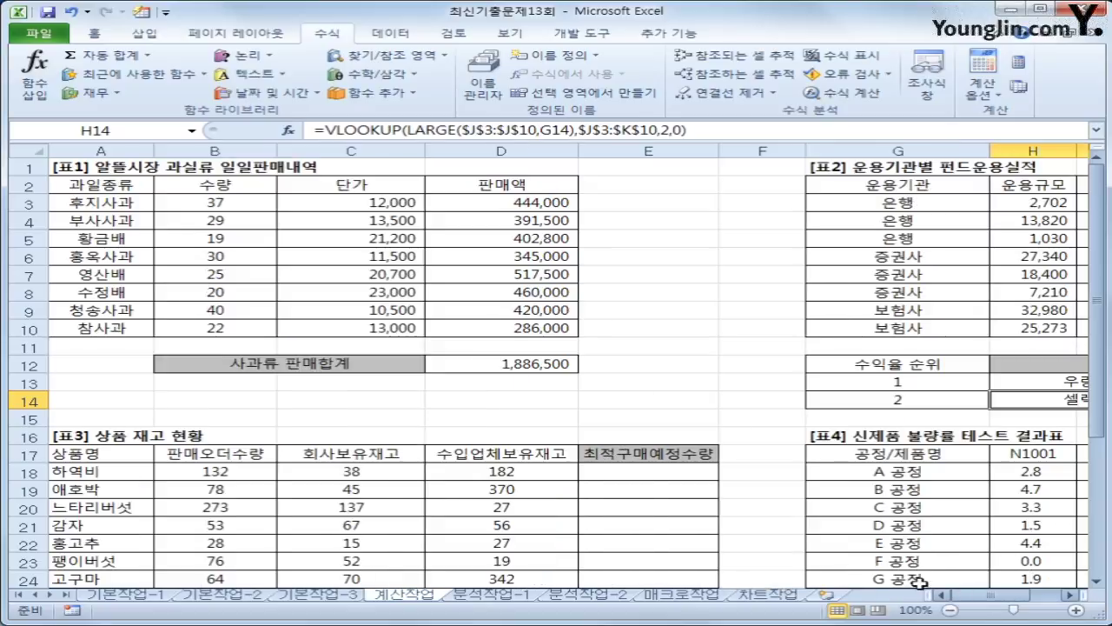
scroll(594, 383, down, 3)
click(634, 312)
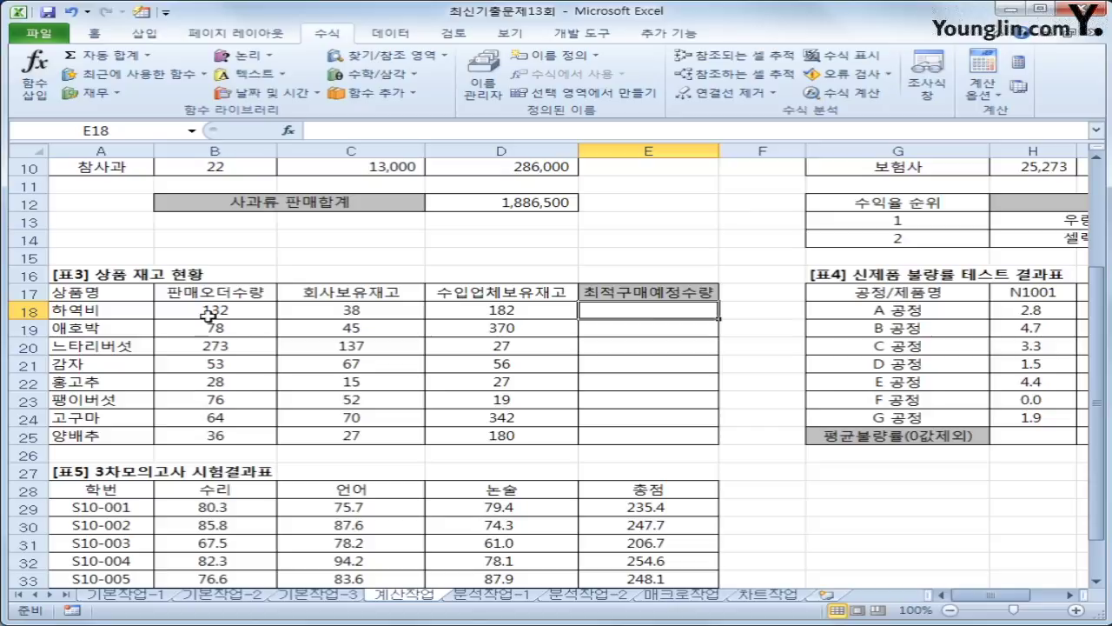
click(334, 316)
click(537, 311)
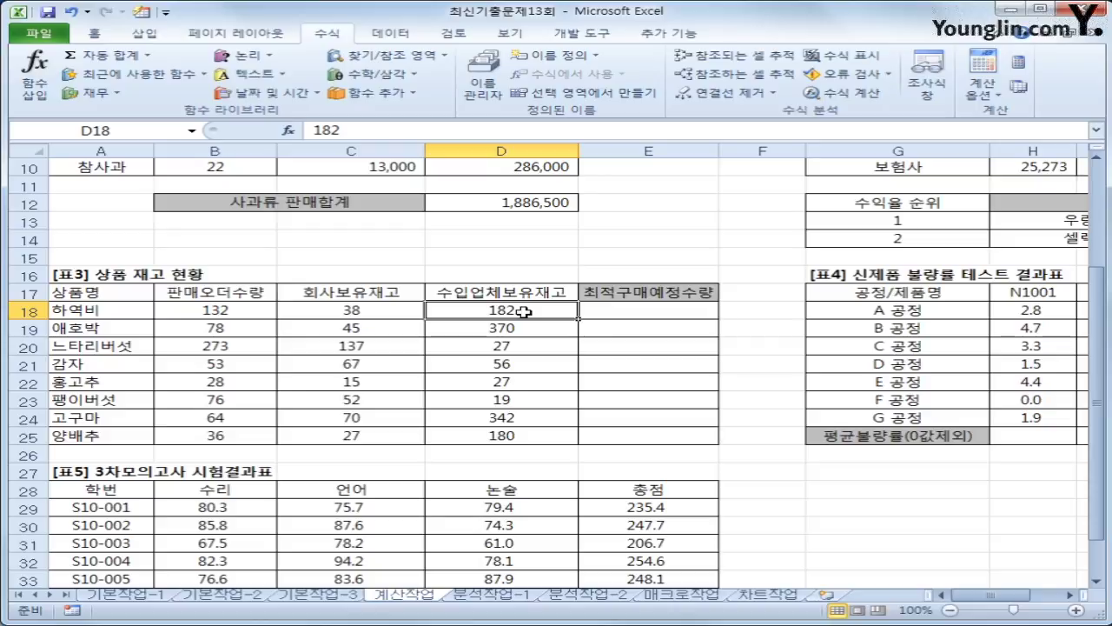
click(339, 312)
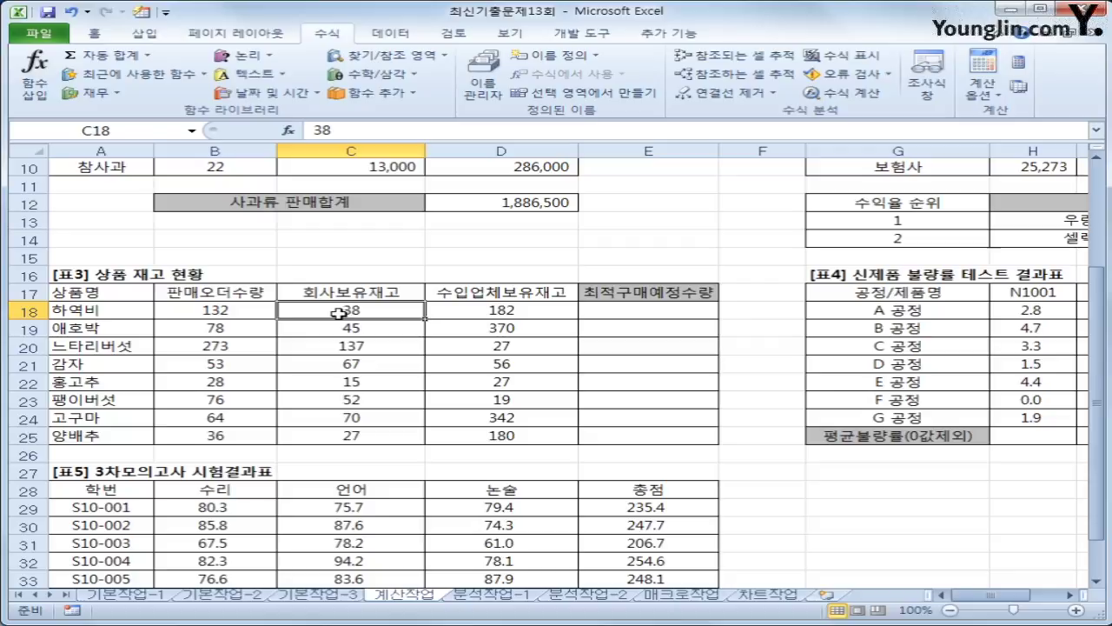
click(249, 313)
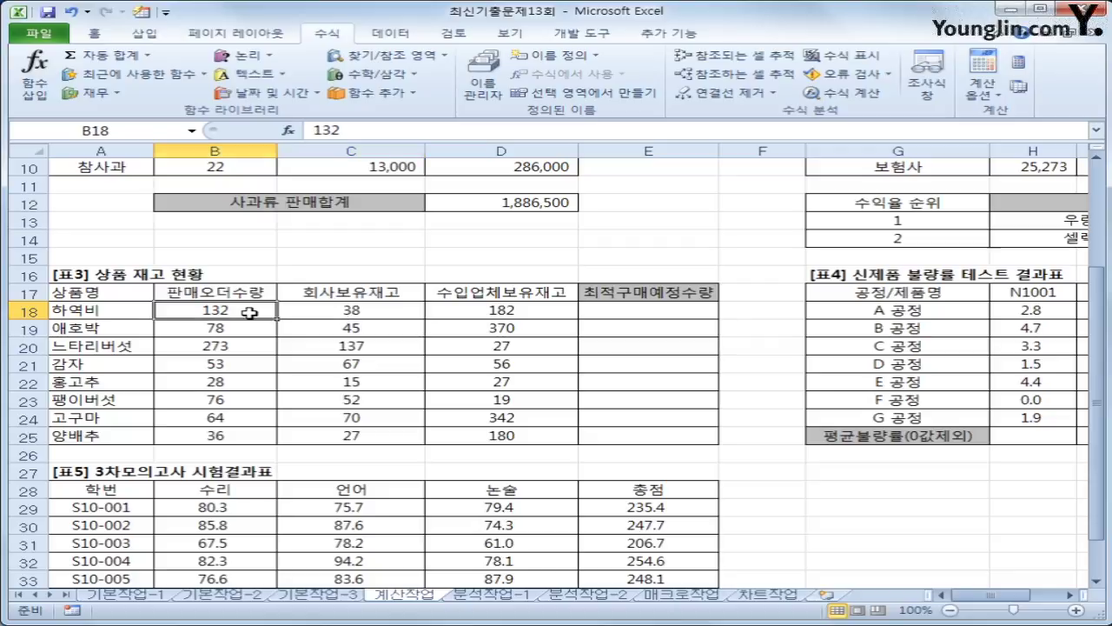
- Start an IF formula in E18 with the condition C18>=B18 and 0 as the value if true
click(658, 314)
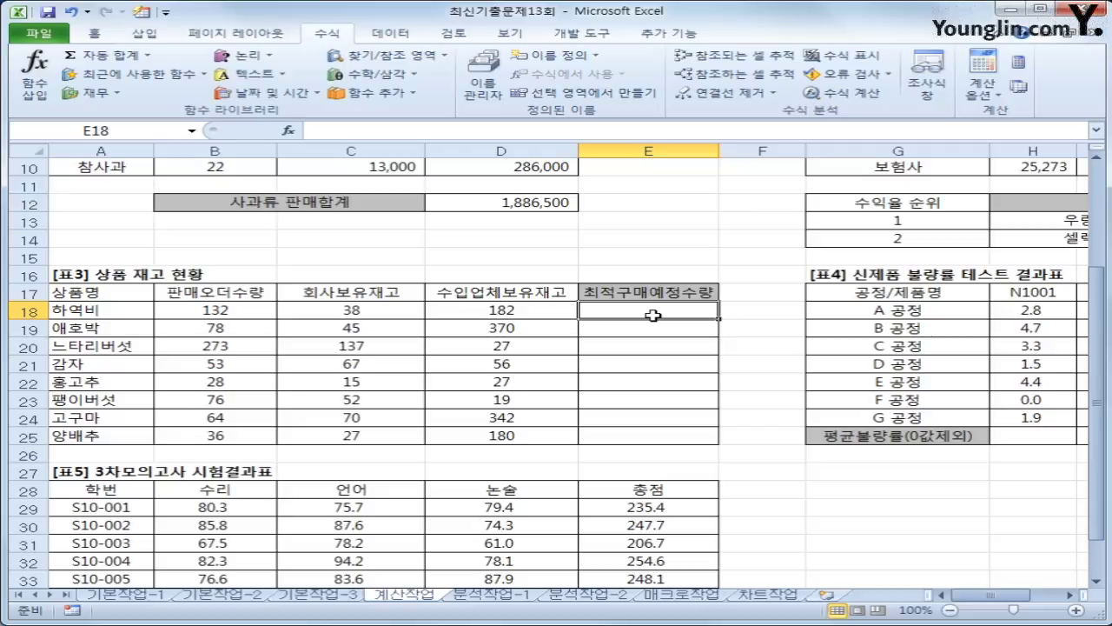
text(=)
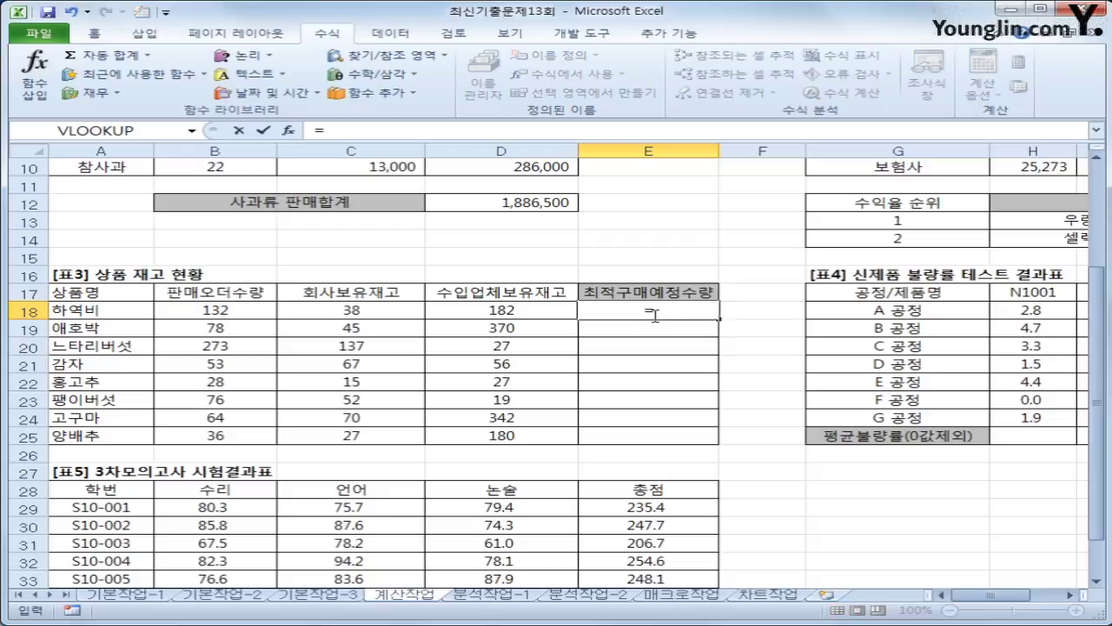
text(if()
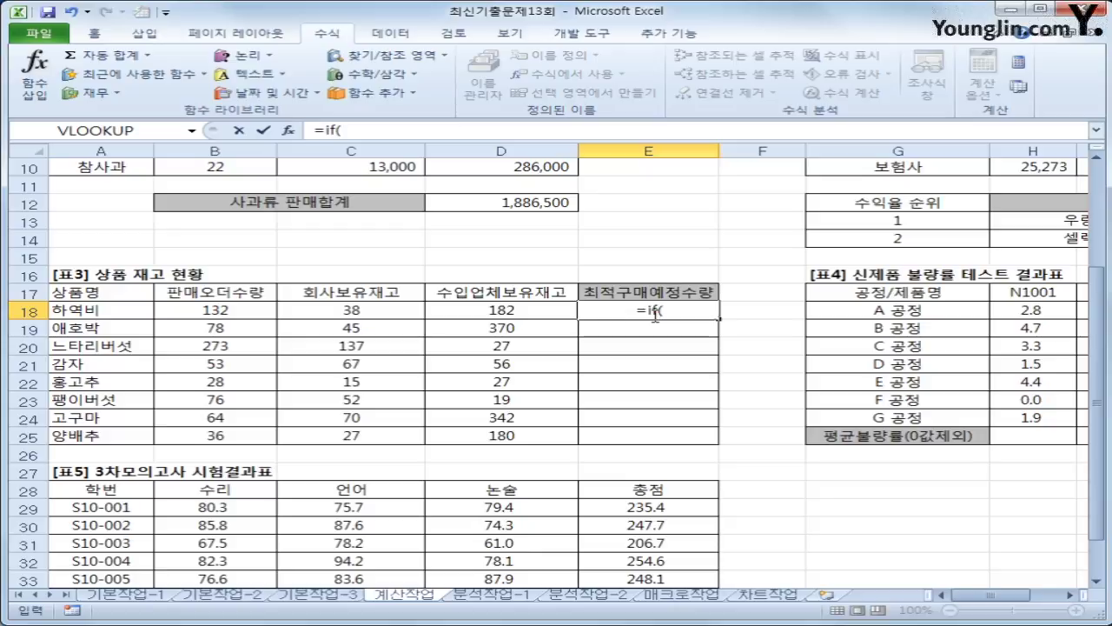
click(390, 317)
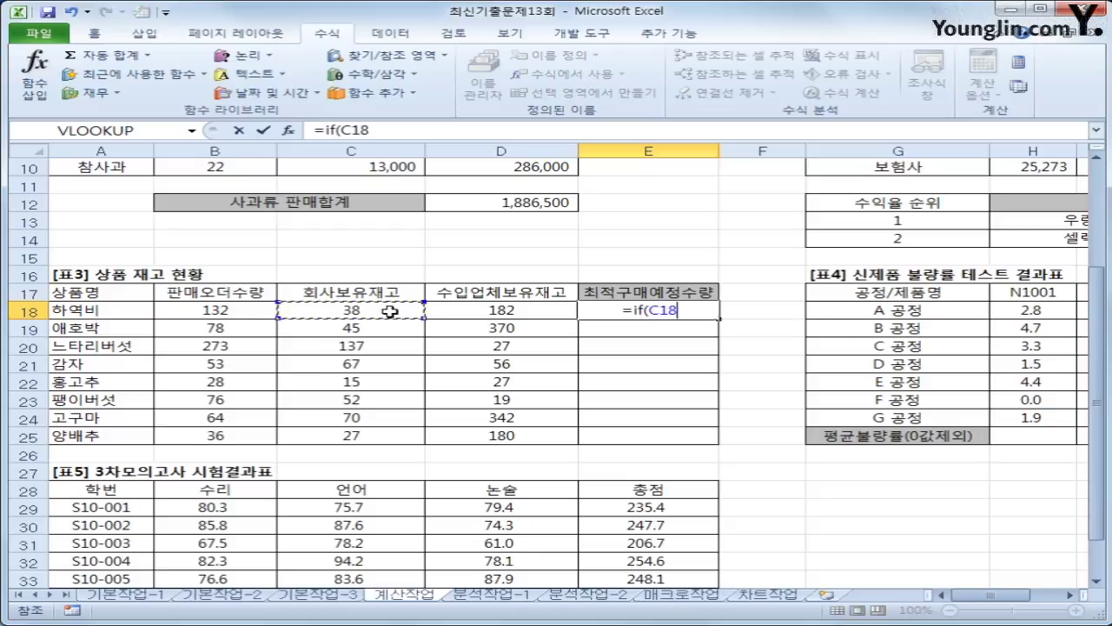
text(>=)
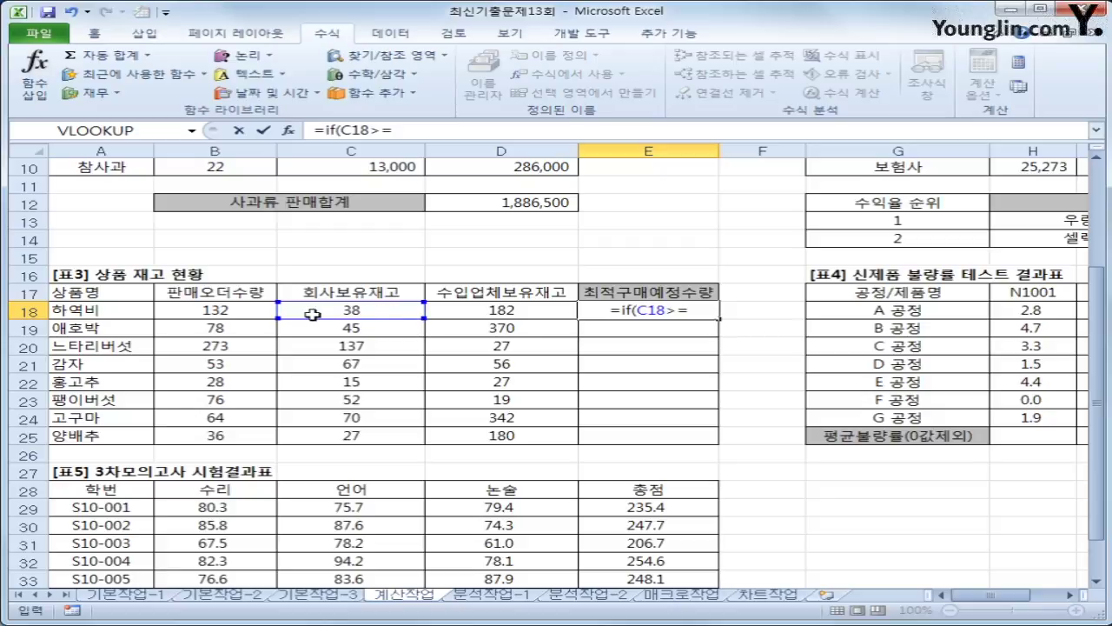
click(248, 315)
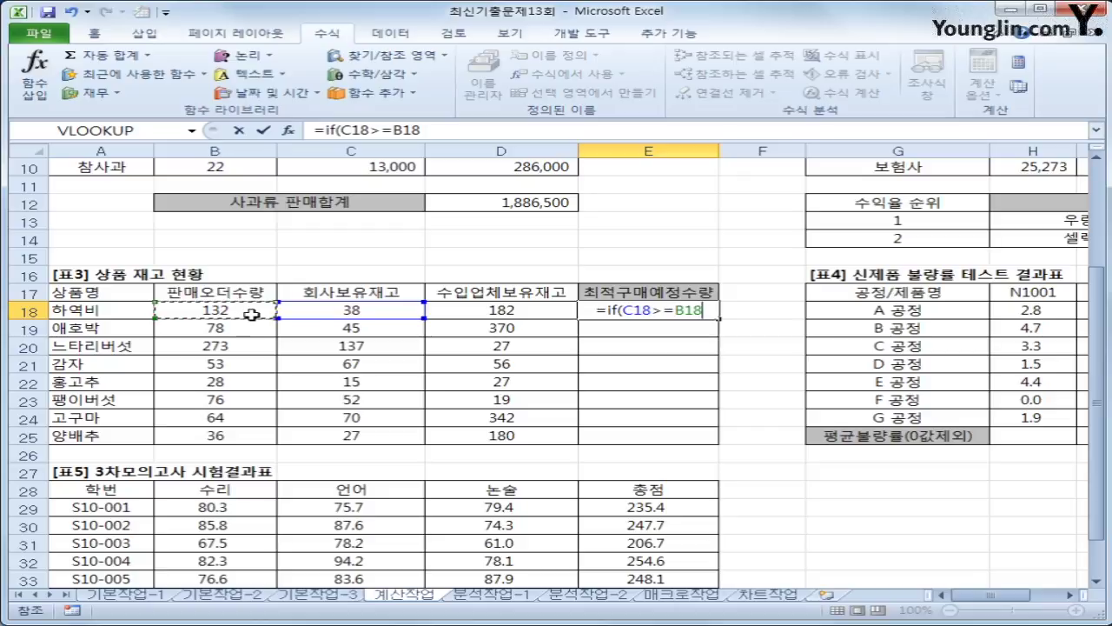
text(,0)
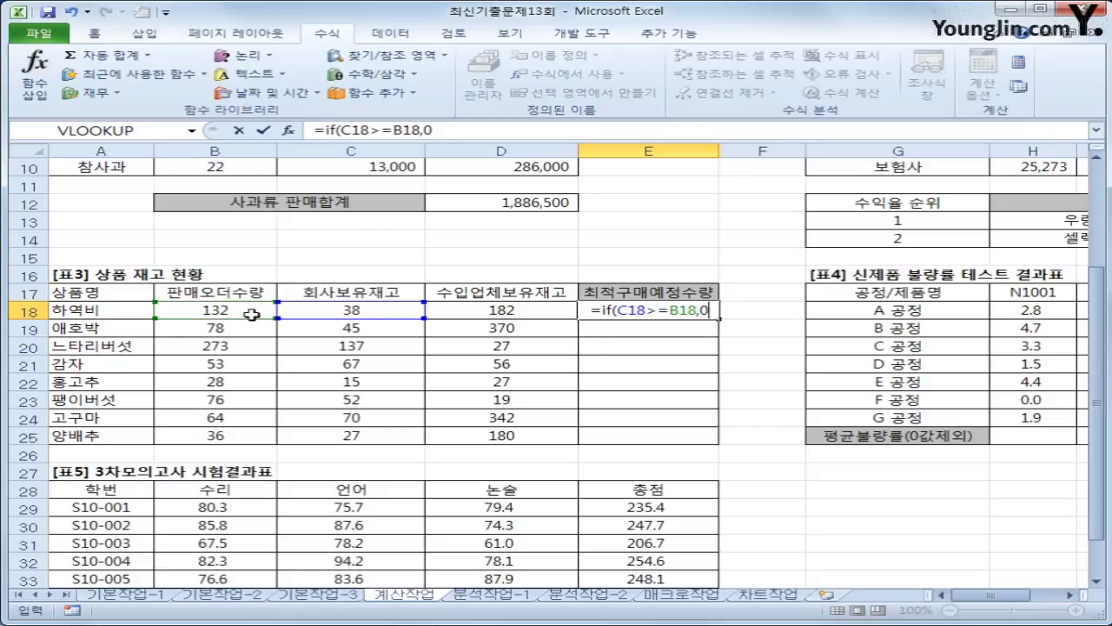
text(,)
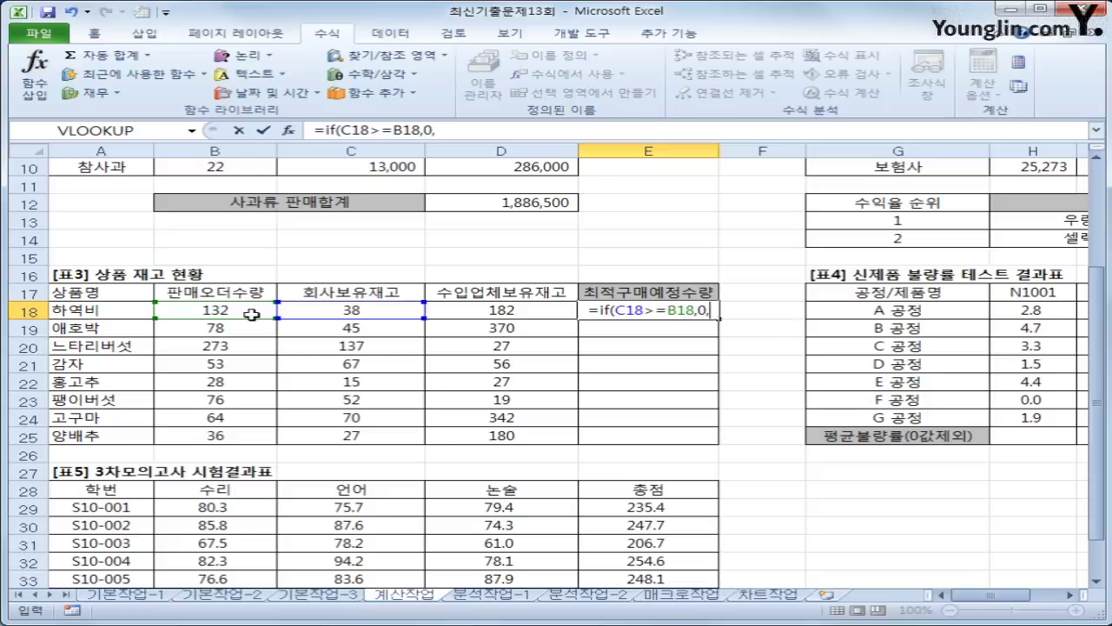
- Complete the IF formula in E18 with MIN(B18-C18,D18) as the value if false, and fill it down to E25
text(min()
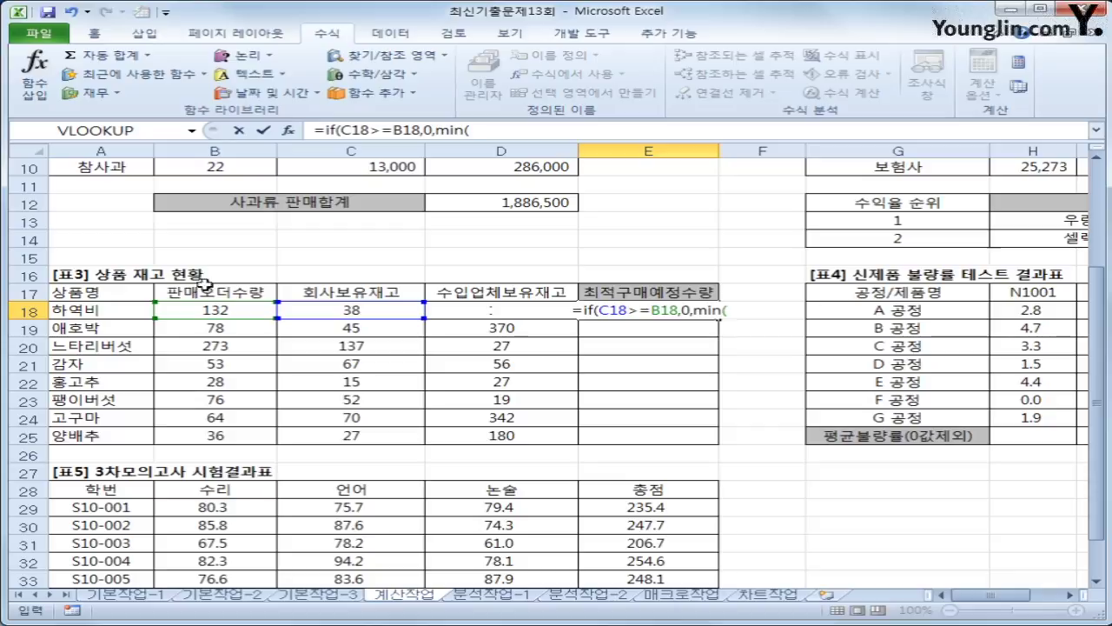
click(229, 312)
text(-)
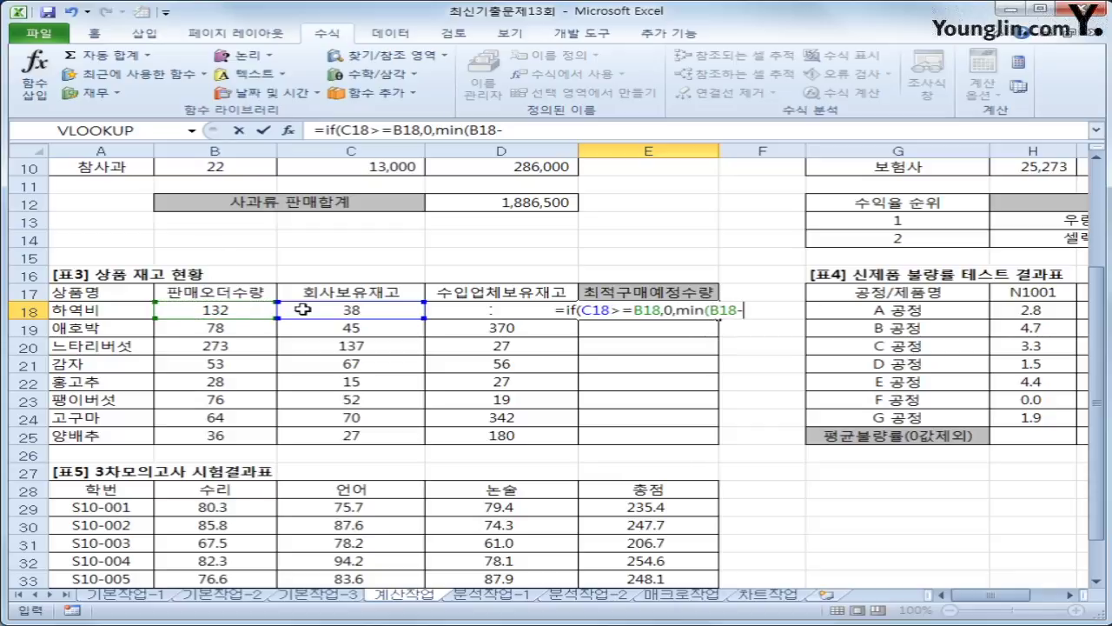
click(306, 309)
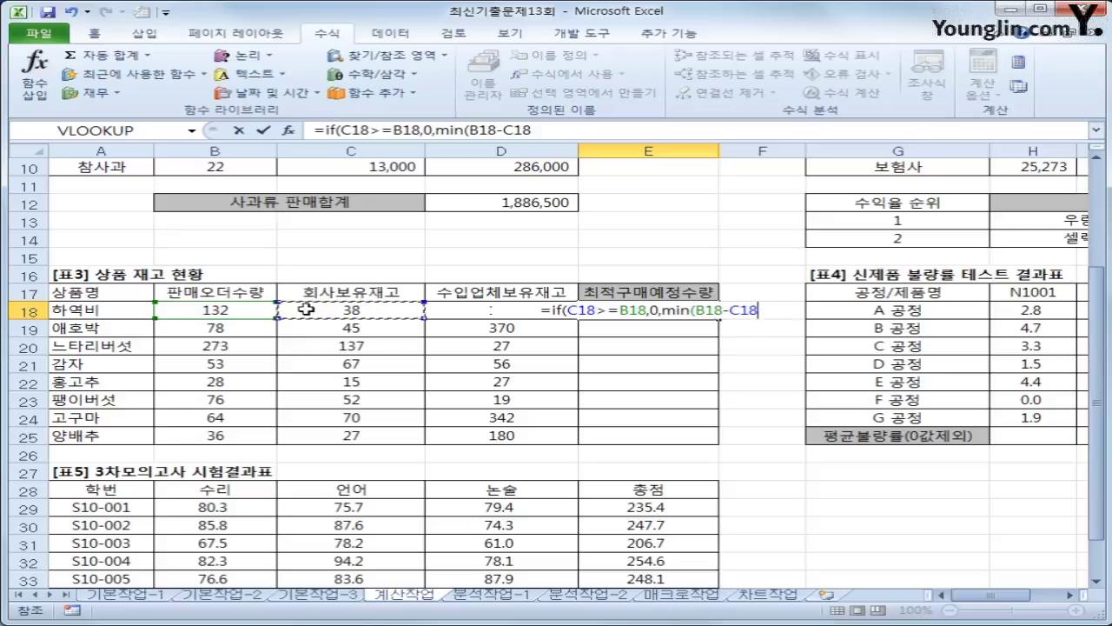
text(,)
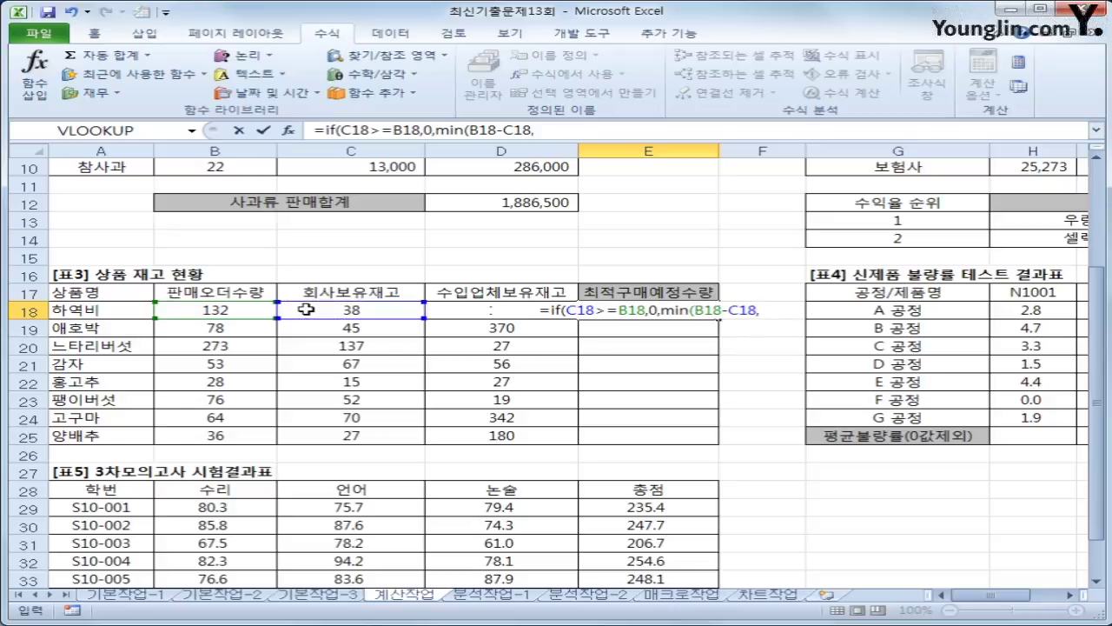
click(502, 312)
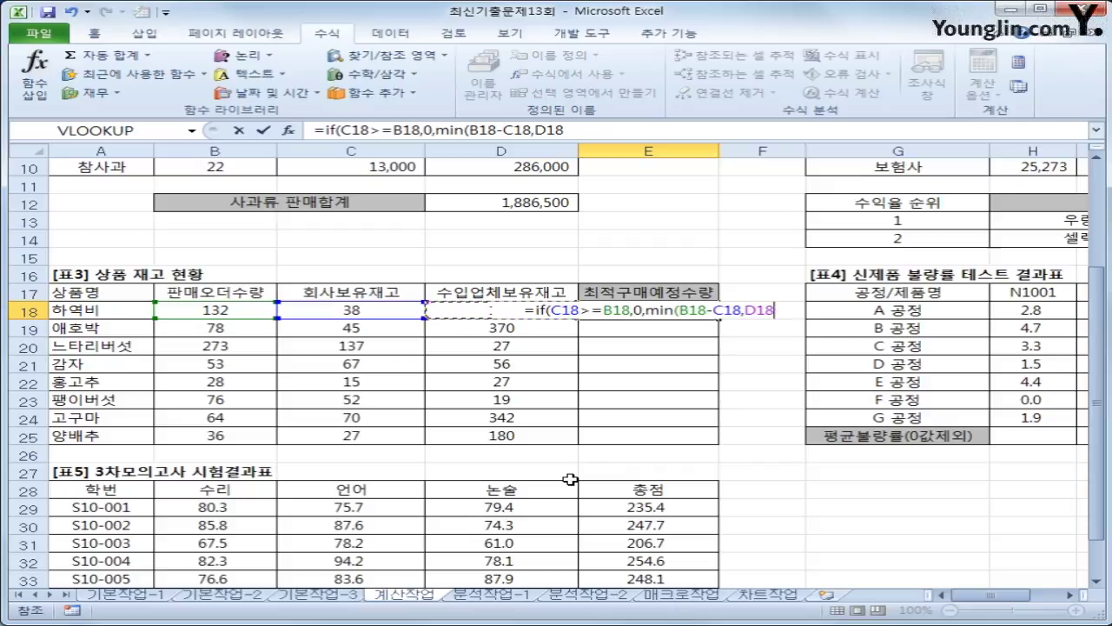
text())
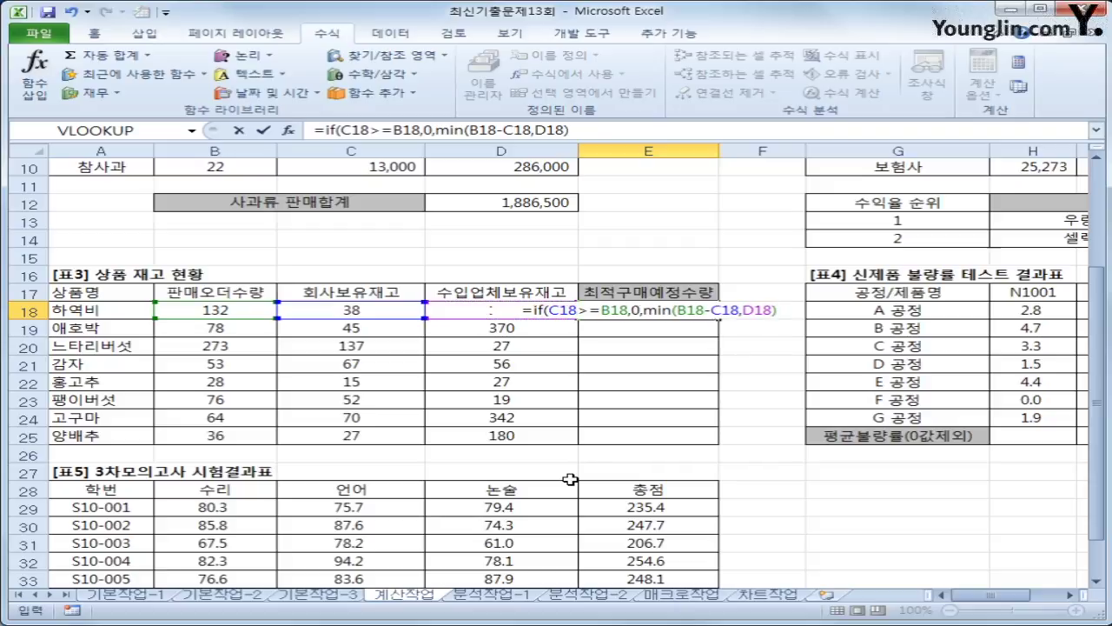
key(Return)
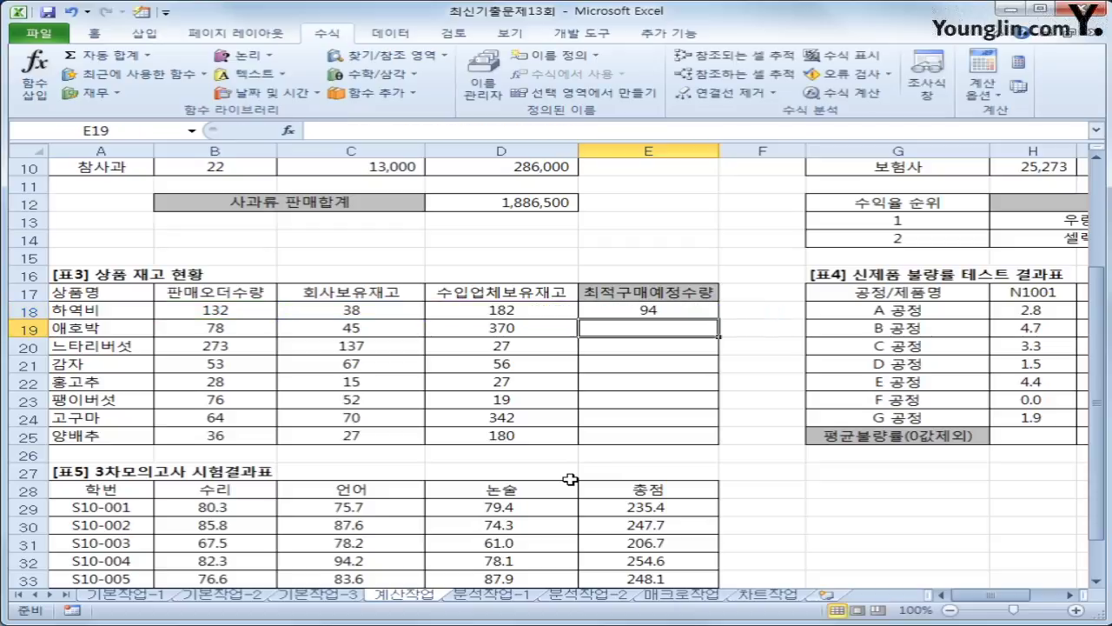
click(650, 313)
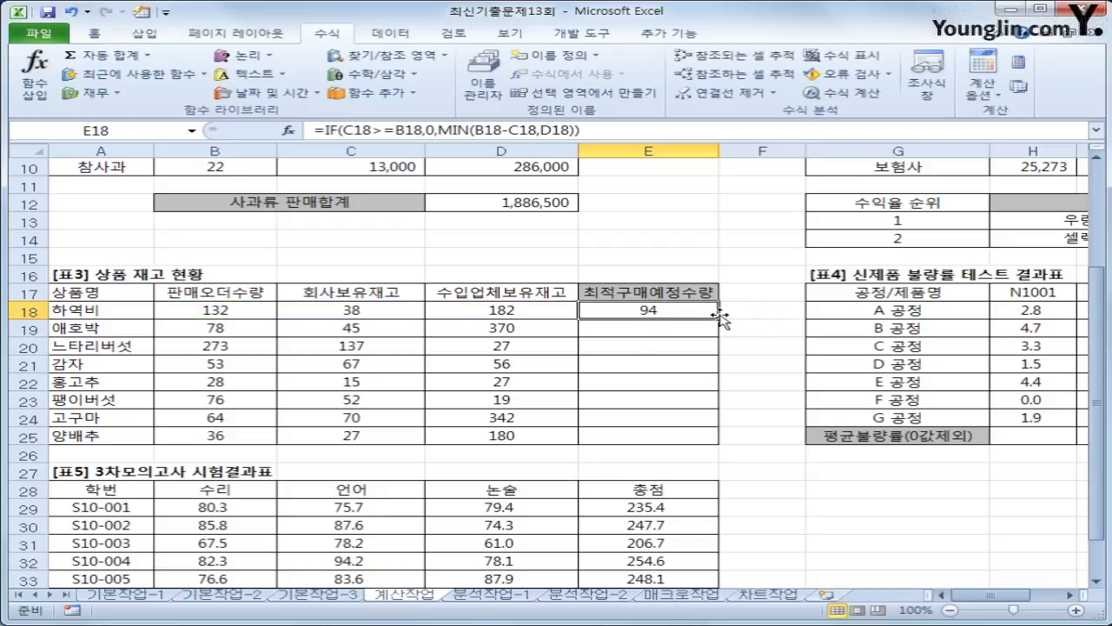
drag(717, 318, 705, 440)
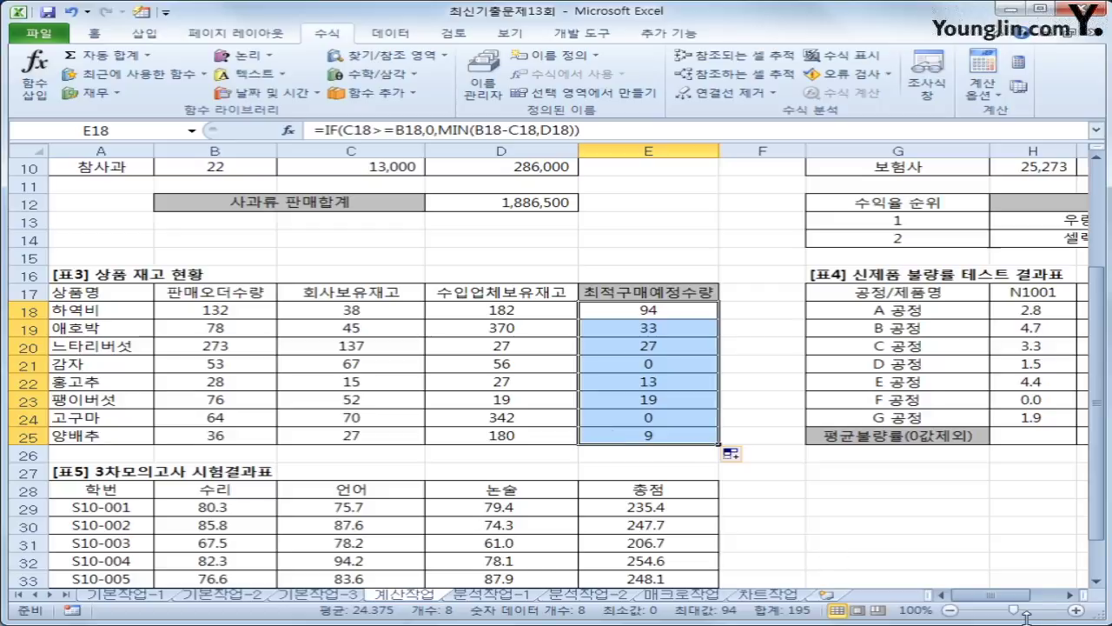
- Examine 표4's N1001 defect rates in H18:H24, including the zero value, and the empty average cell H25
drag(1012, 603, 1045, 604)
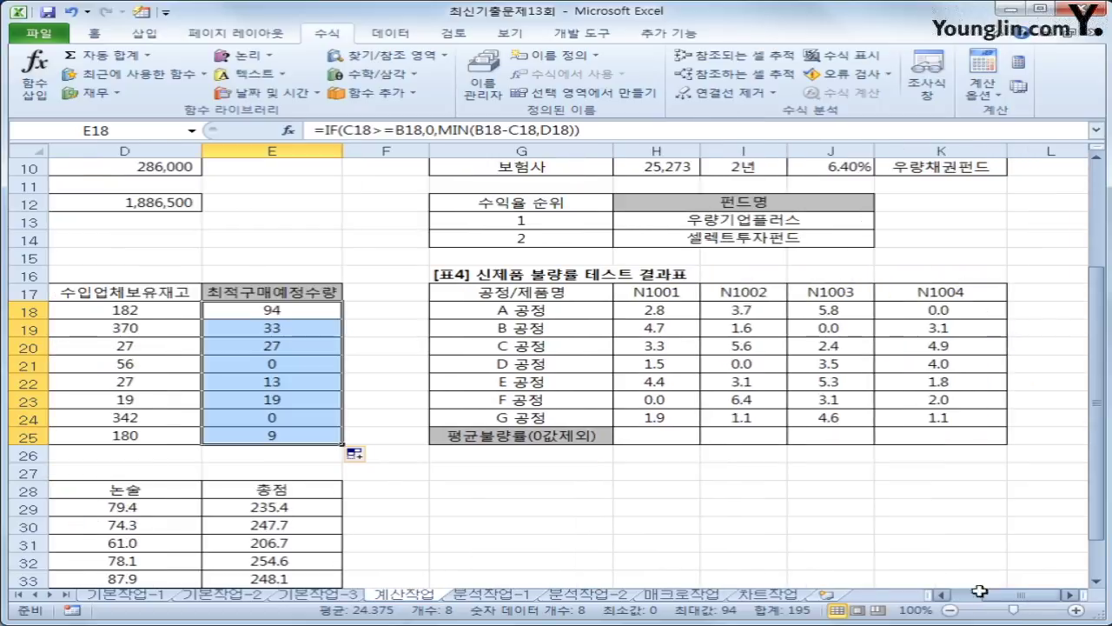
click(649, 440)
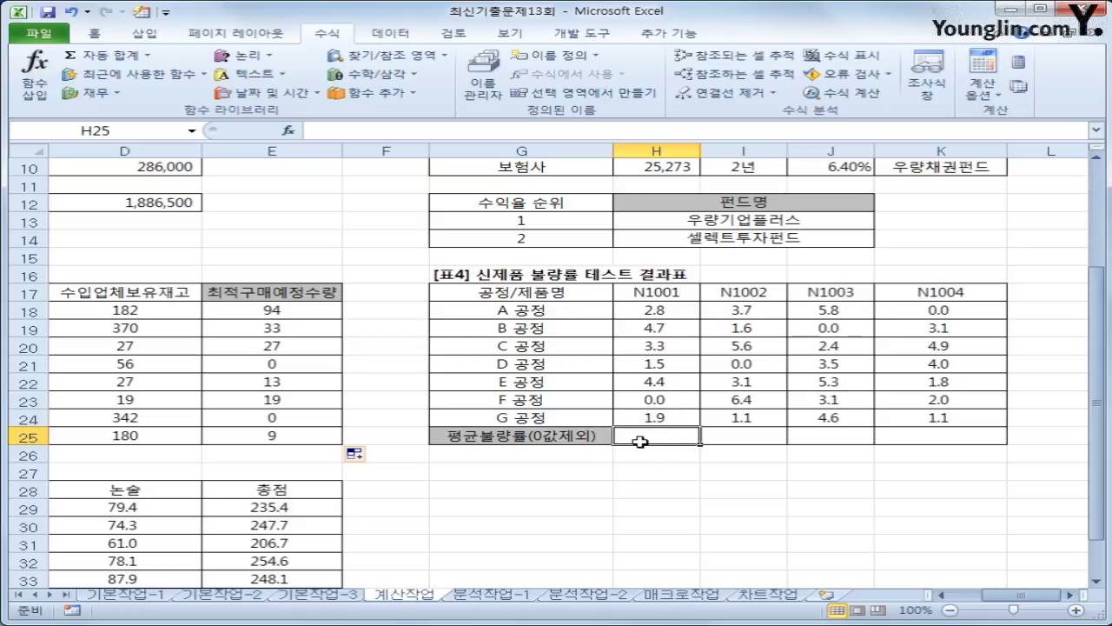
click(655, 401)
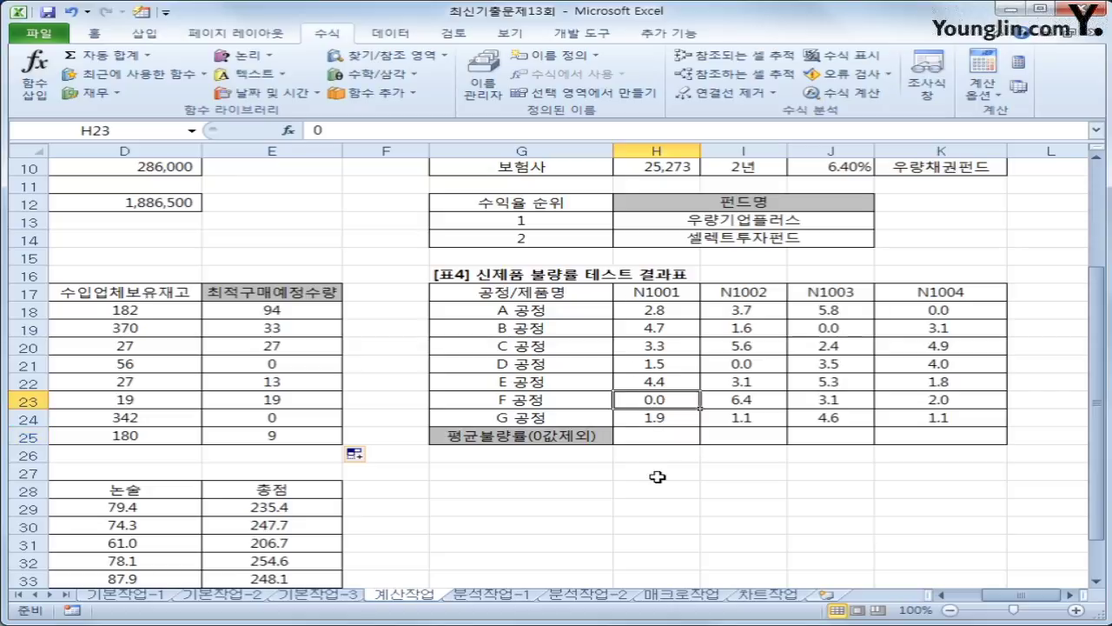
click(648, 315)
click(648, 331)
click(649, 348)
click(653, 365)
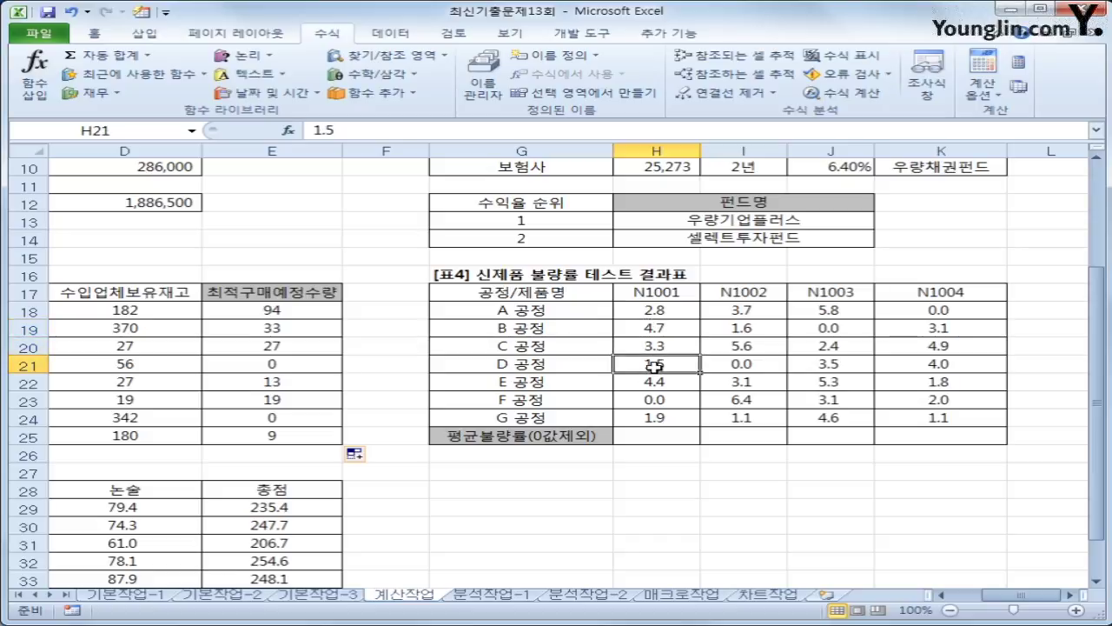
click(650, 384)
click(656, 418)
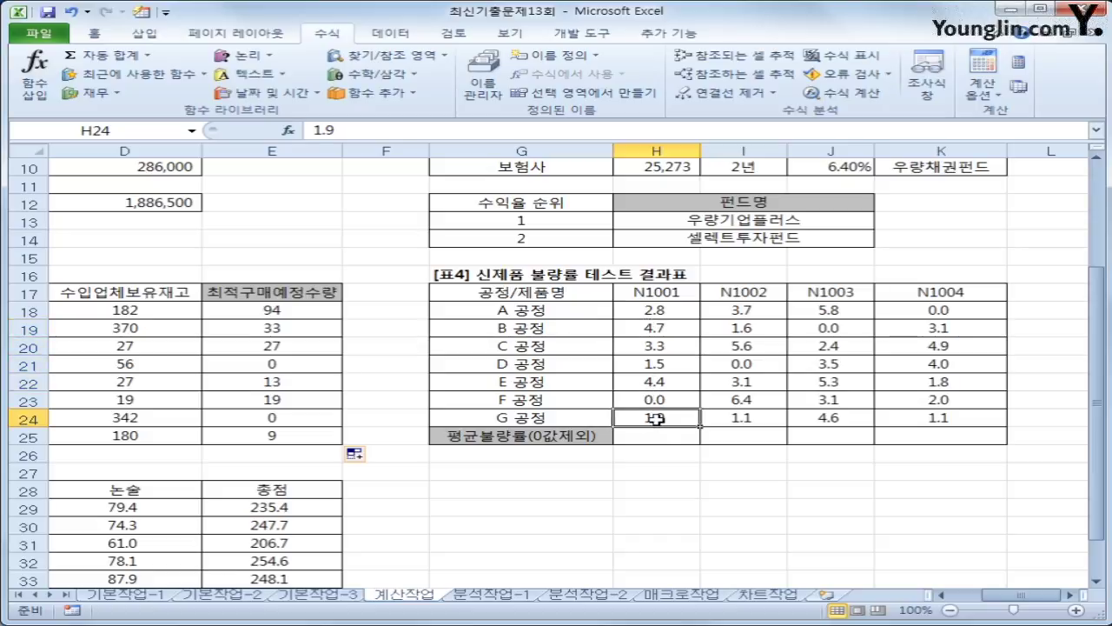
- Enter =SUM(H18:H24) in H25, the 평균불량률(0값제외) cell for N1001
click(662, 439)
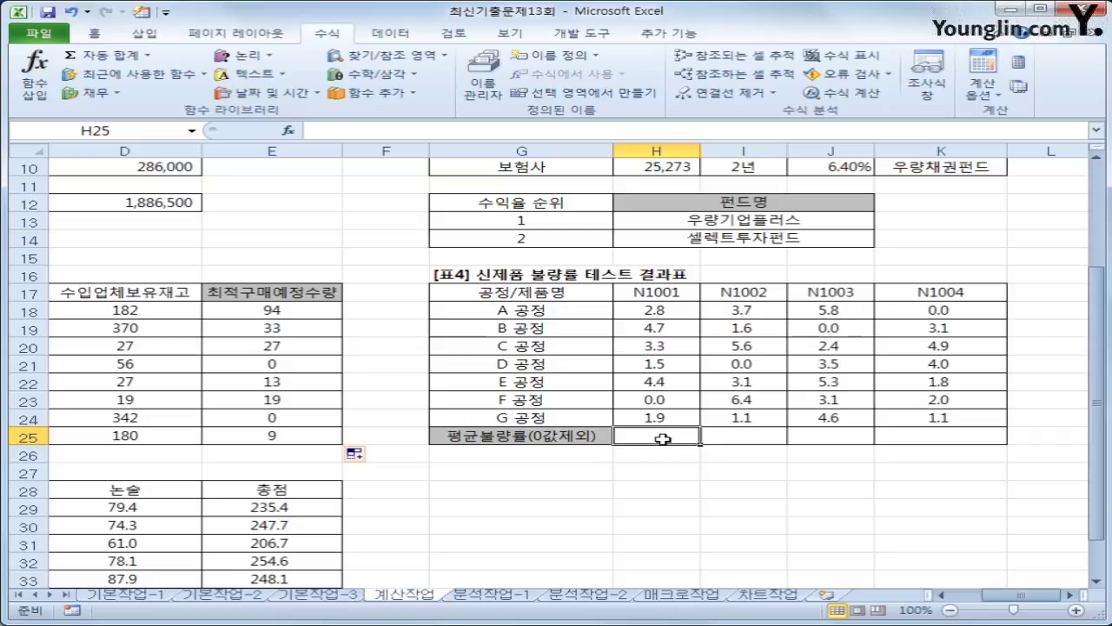
text(=)
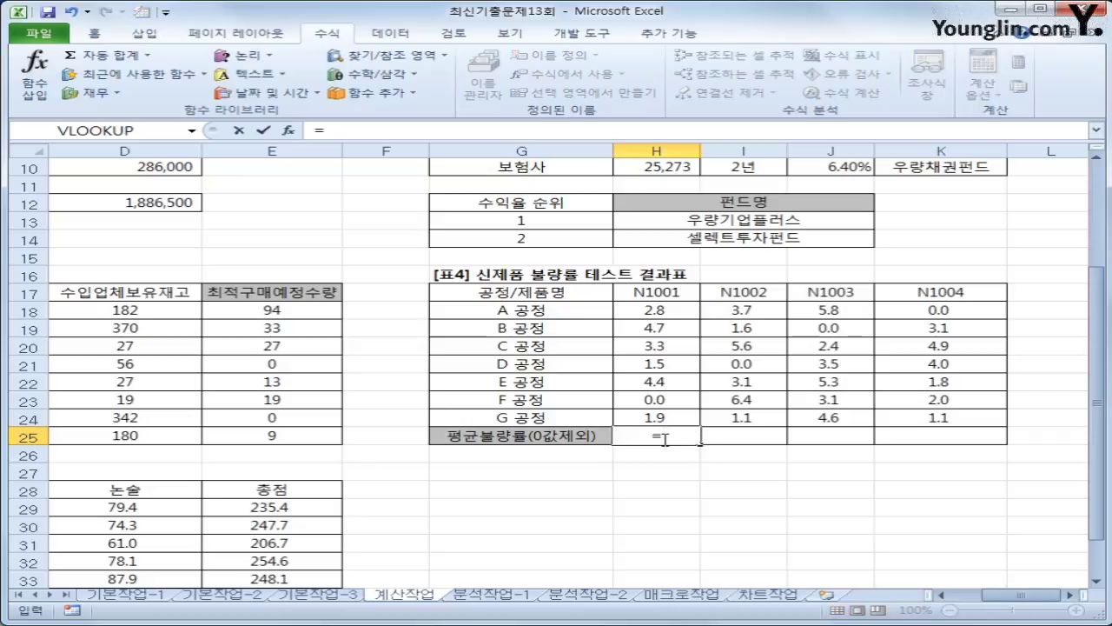
text(녀)
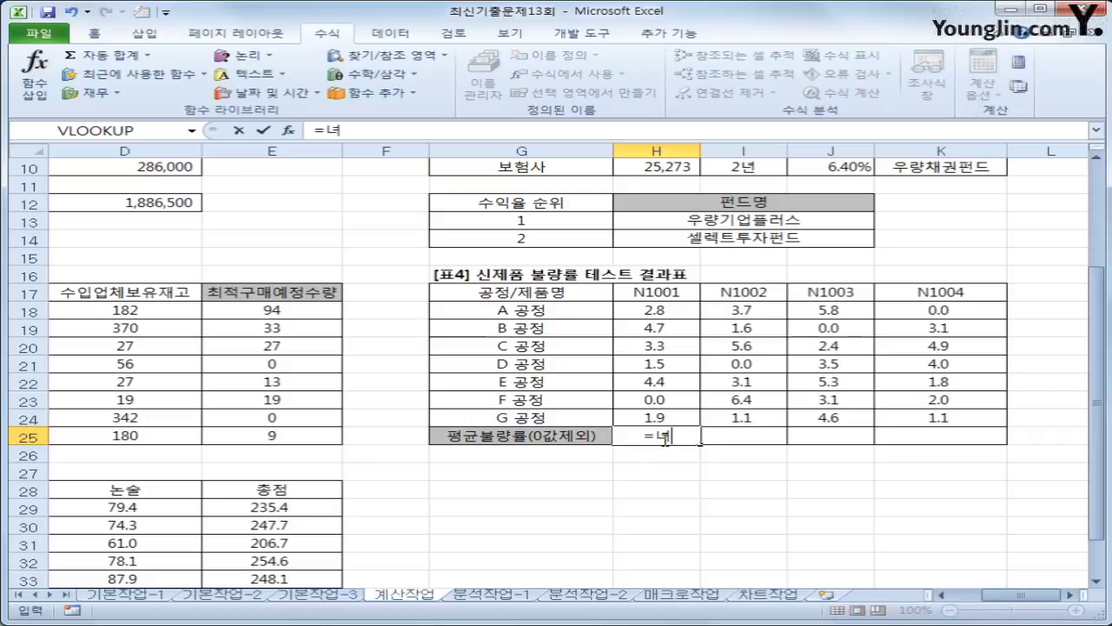
key(BackSpace)
text(sum()
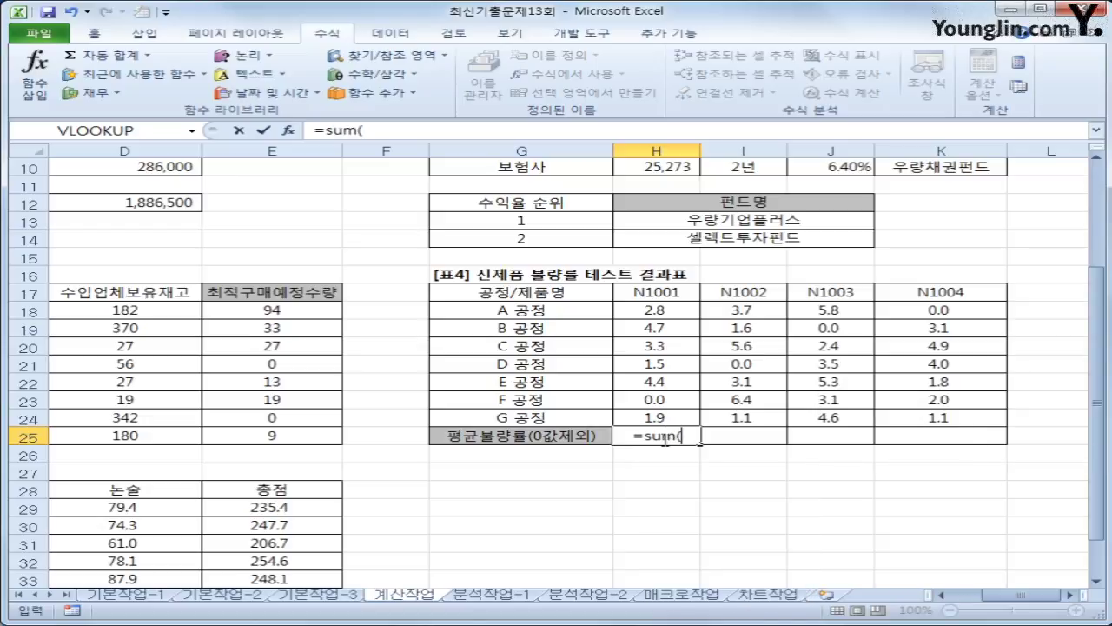
drag(632, 313, 651, 418)
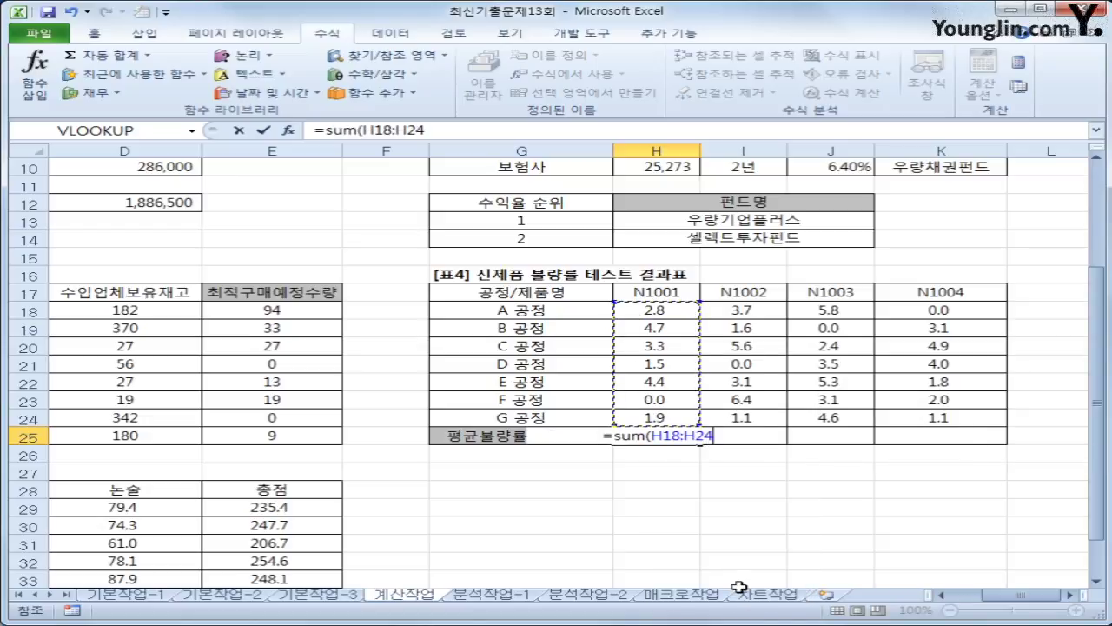
text())
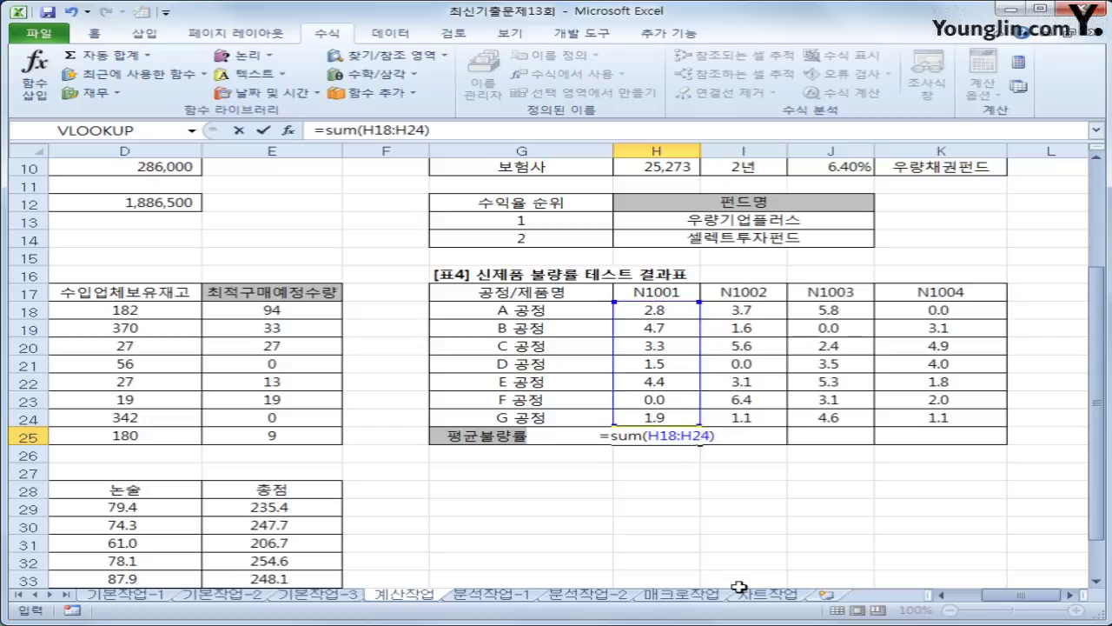
key(Return)
key(Up)
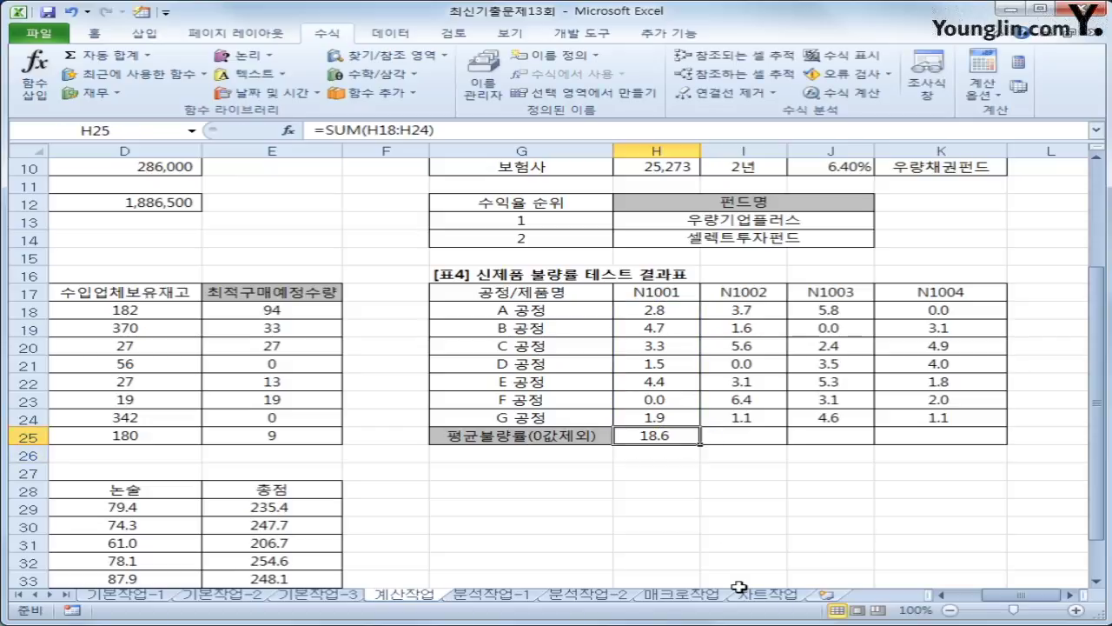
- Divide the SUM formula in H25 by COUNTIF(H18:H24,"<>0") so that zero values are excluded from the average
click(444, 131)
text(/)
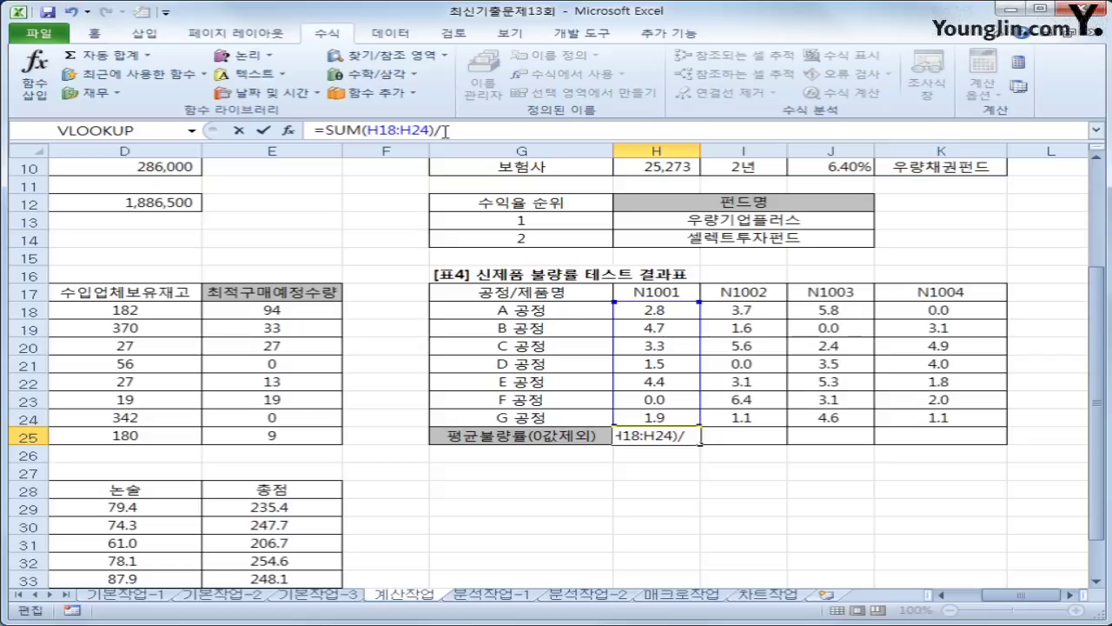
text(c)
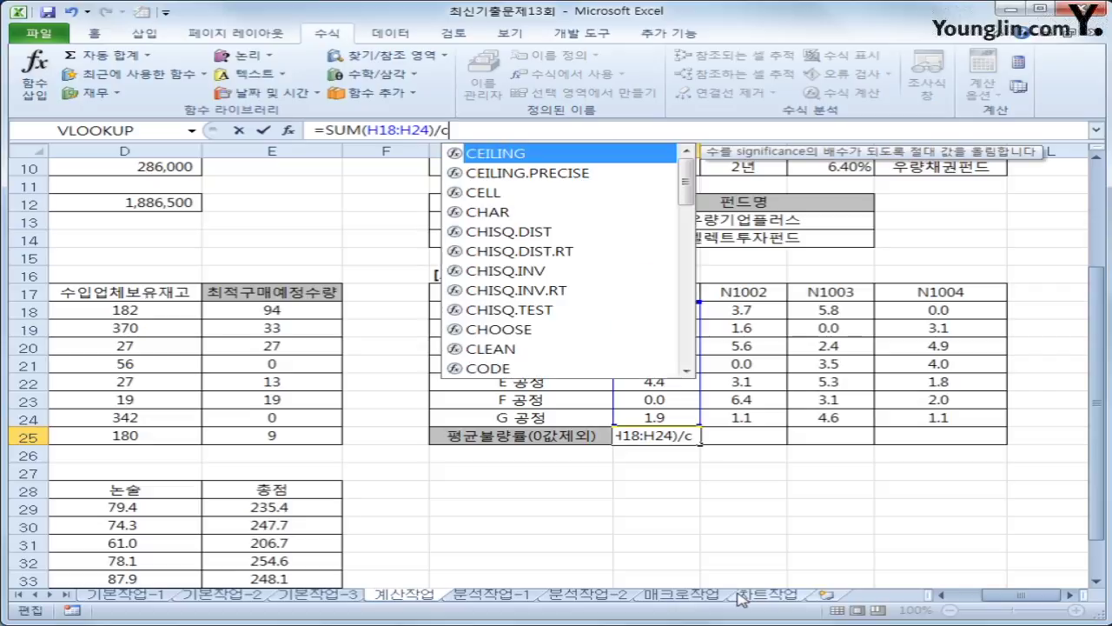
text(ountif()
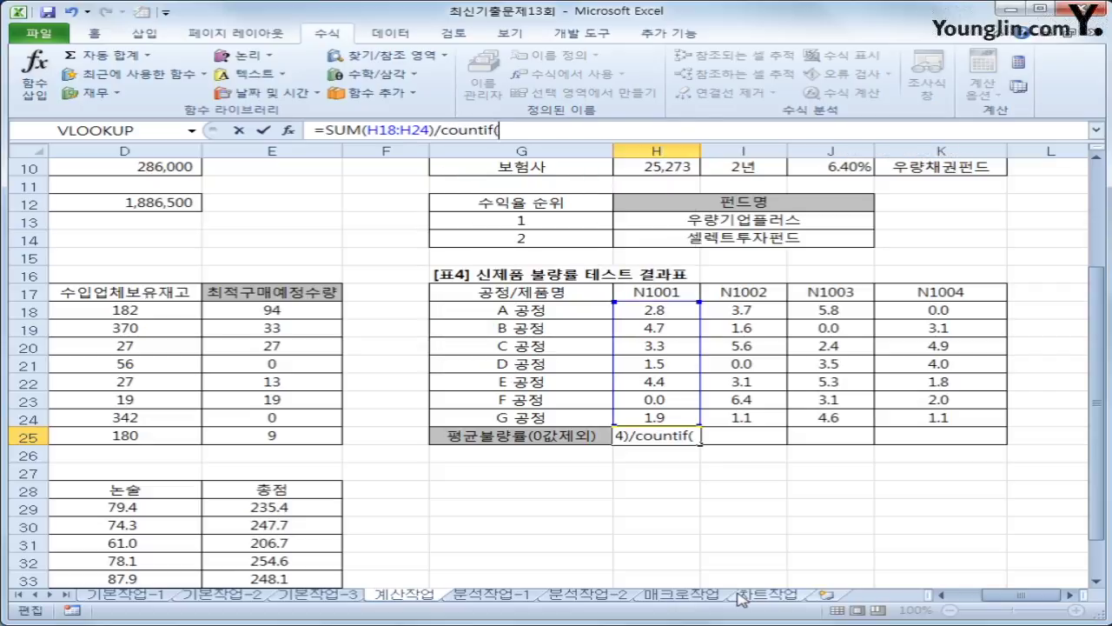
drag(663, 310, 685, 418)
text(,)
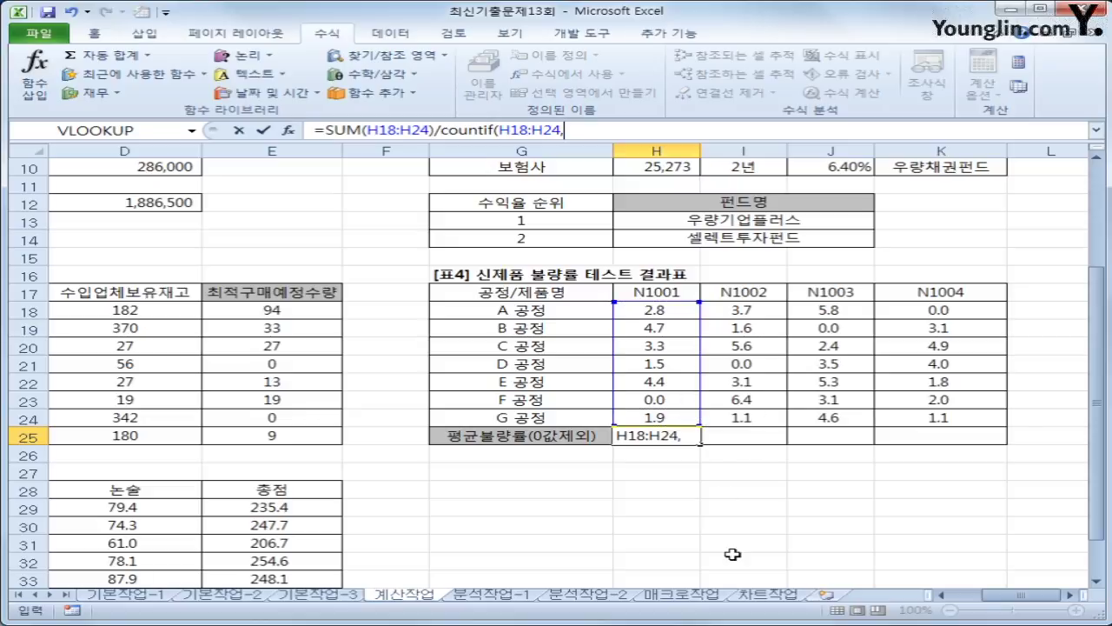
text("<>)
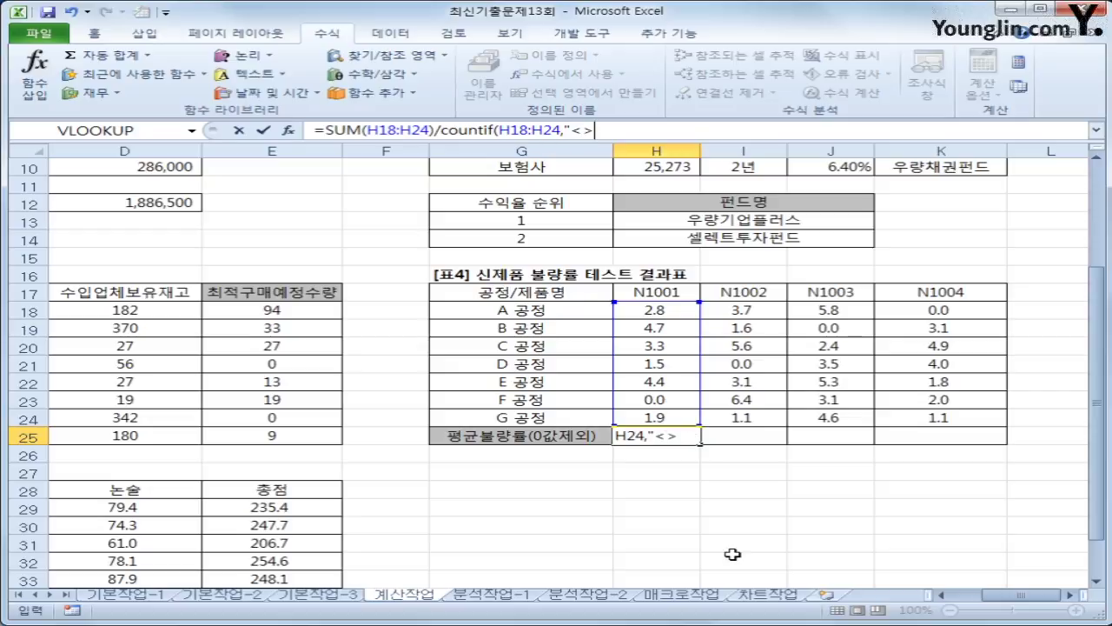
text(0"))
key(Return)
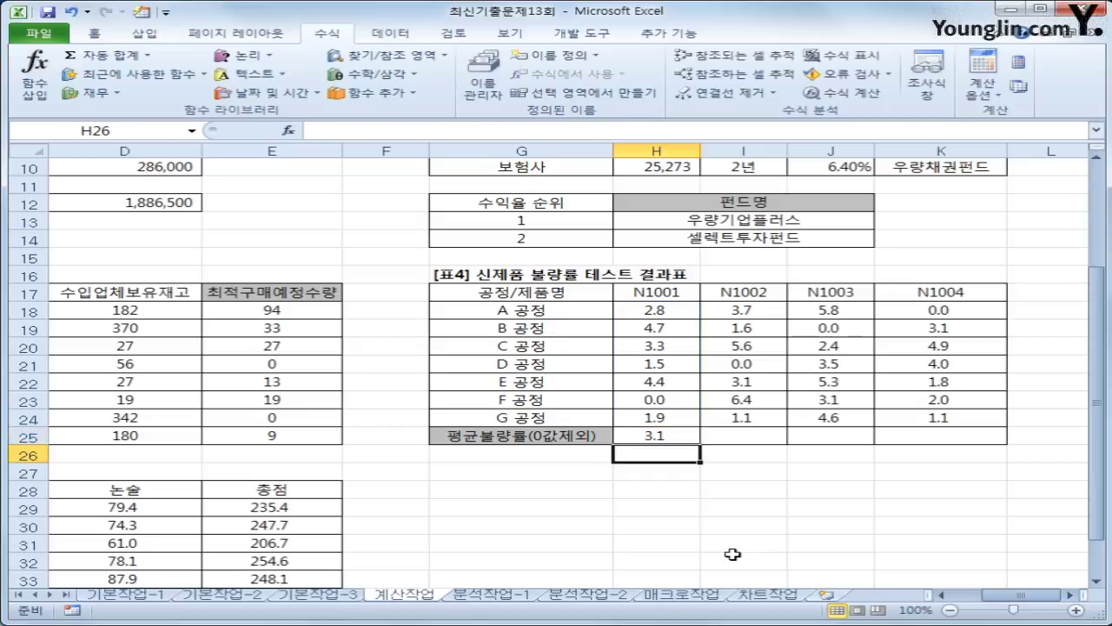
key(Up)
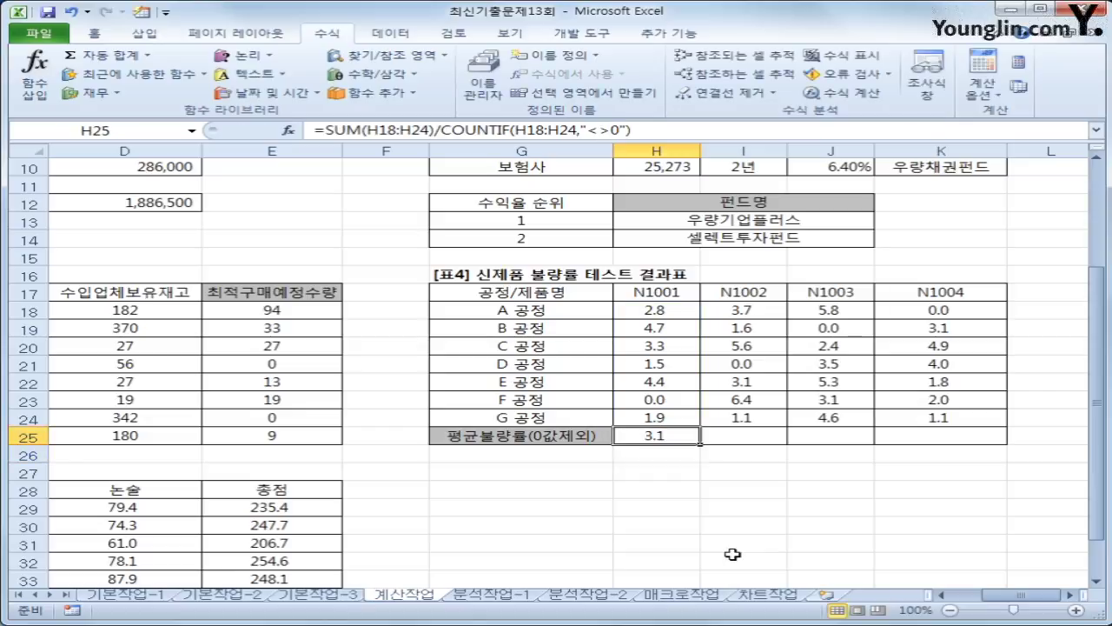
- Wrap the H25 average formula in TRUNC with 1 decimal place and fill it across to K25
click(318, 129)
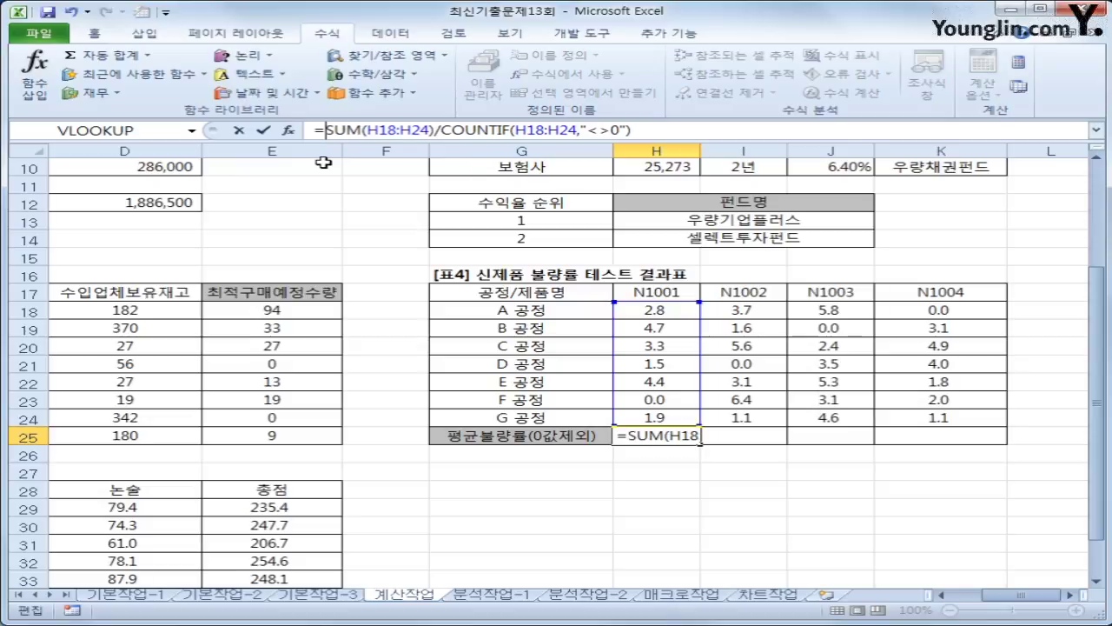
text(trunc)
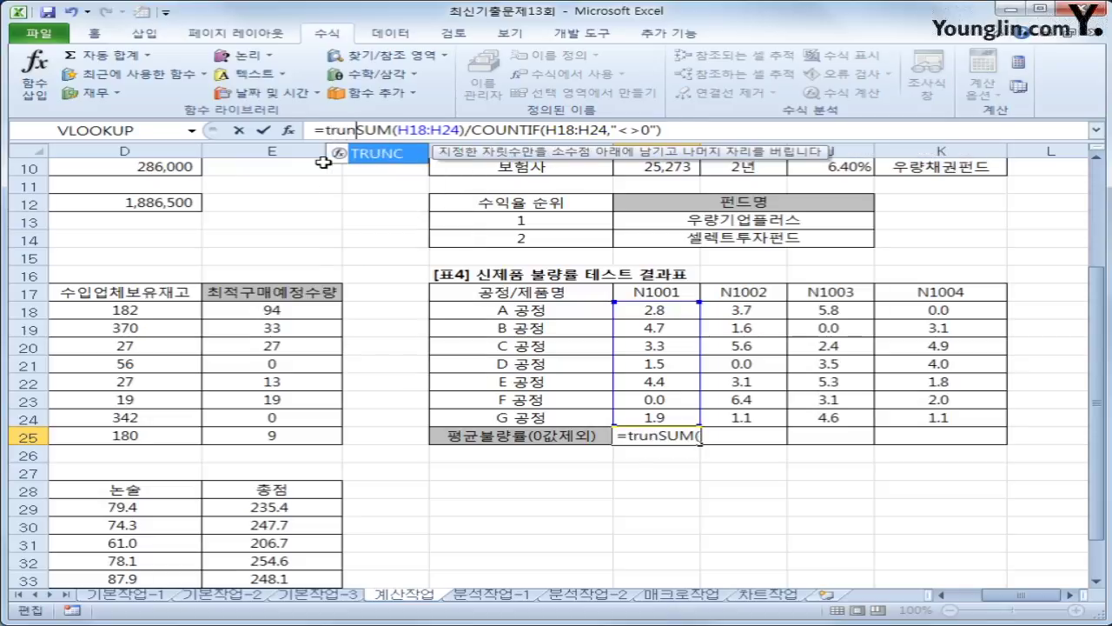
key(Tab)
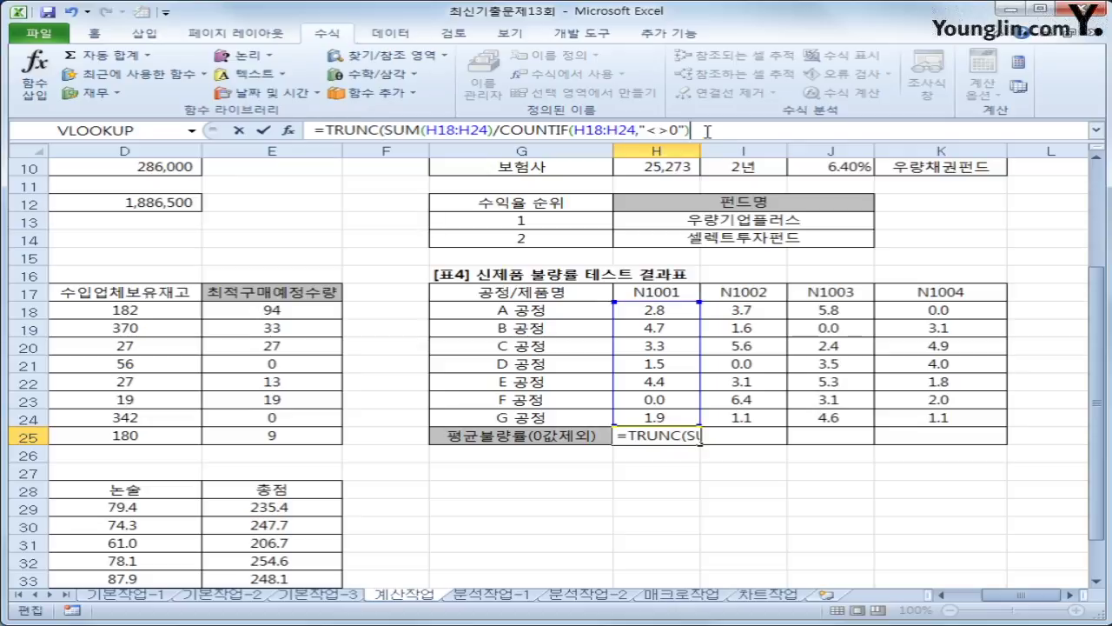
text(,)
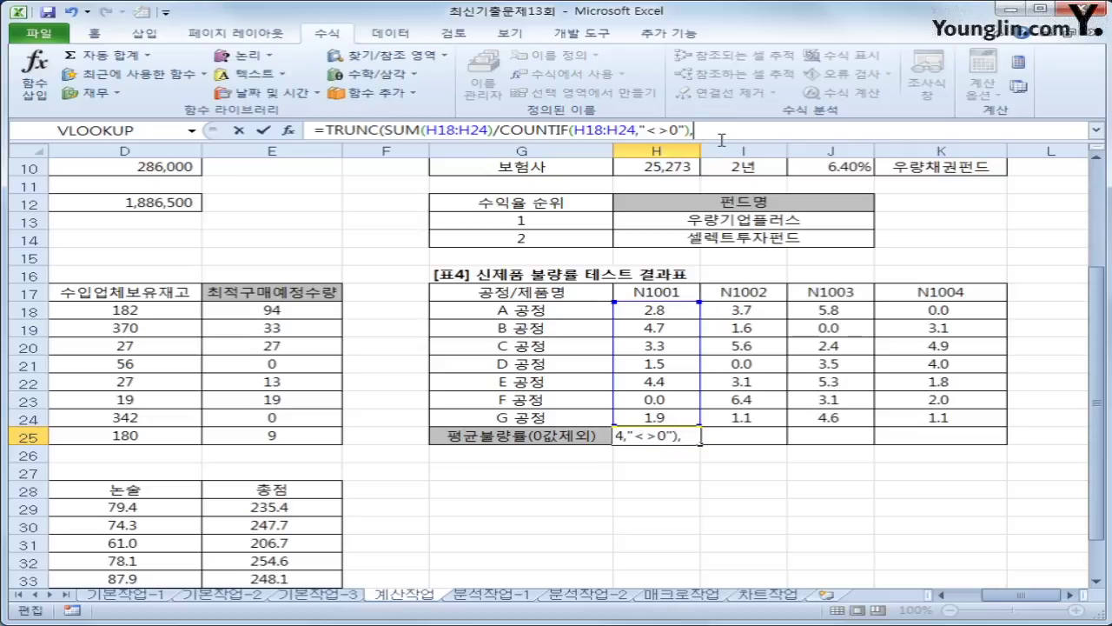
text(1))
key(Return)
click(643, 434)
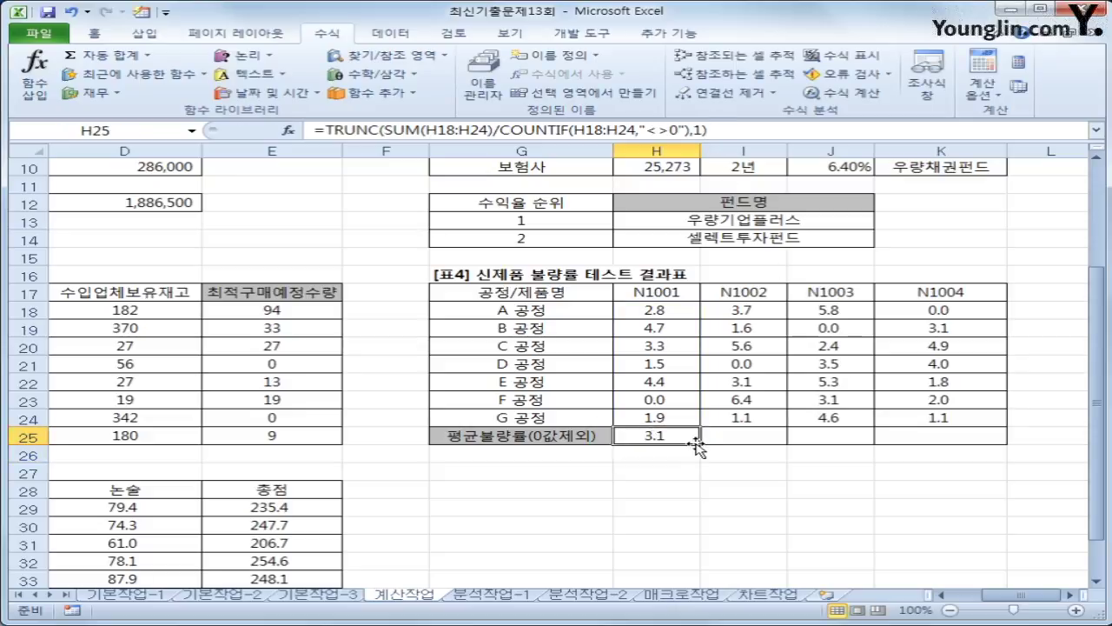
drag(699, 442, 975, 458)
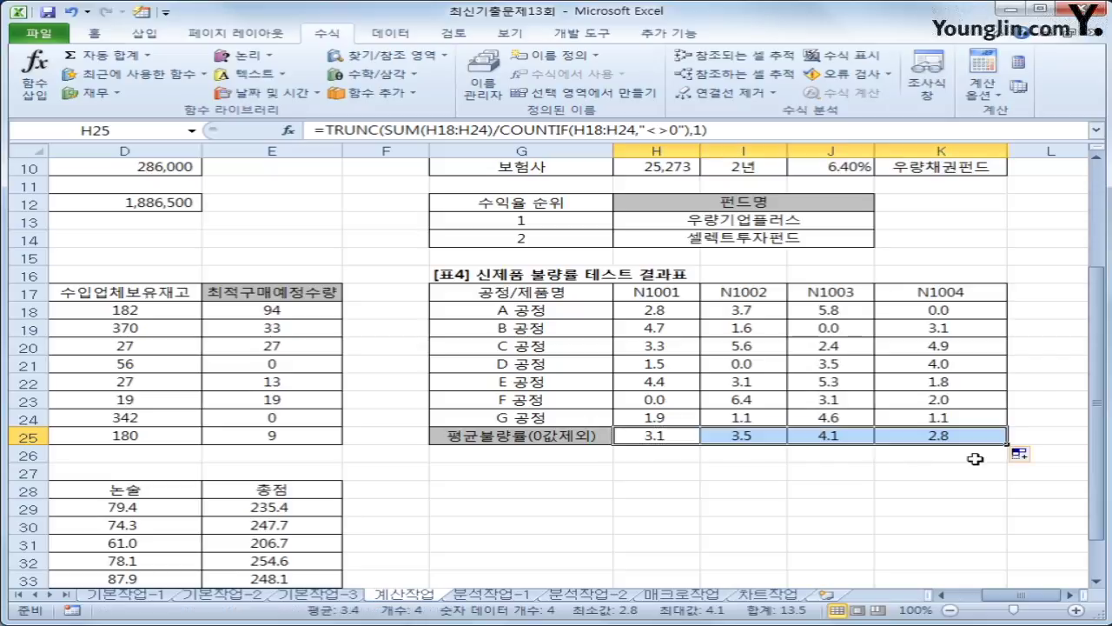
- Enter 표5's criteria below the score table: >=80 for 수리 in A36 and >=85 for 언어 in B36
drag(1010, 598, 980, 600)
scroll(659, 410, down, 5)
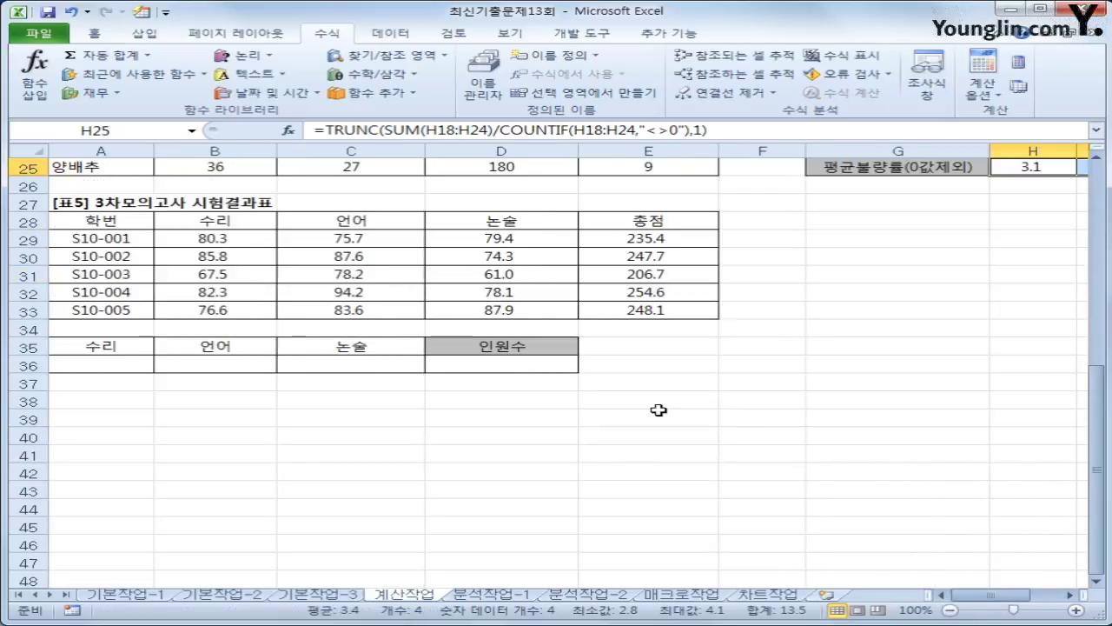
click(109, 365)
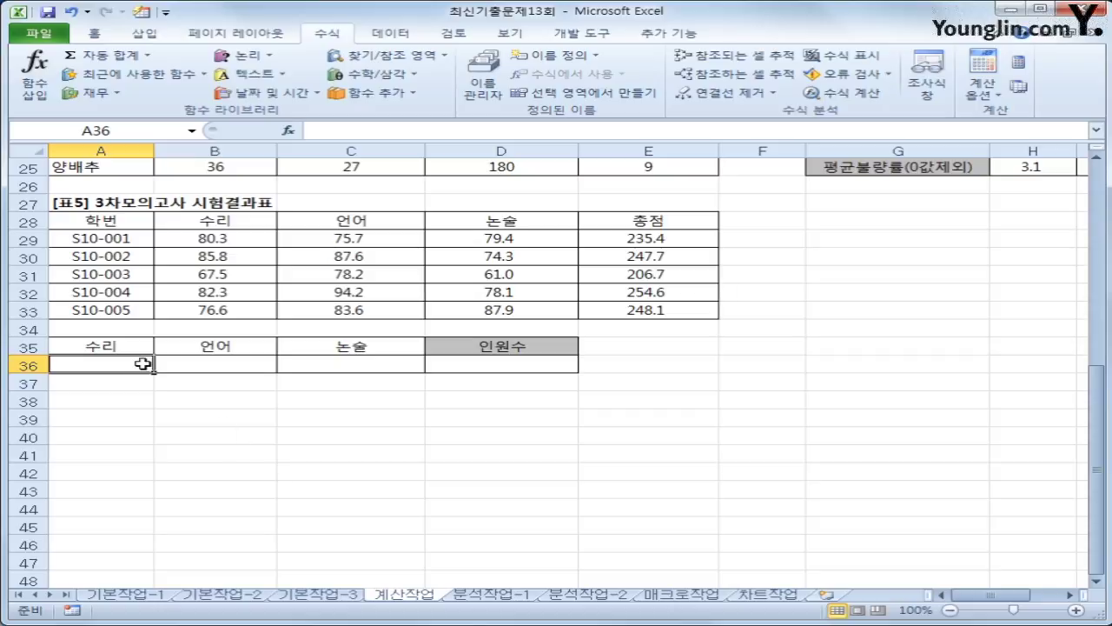
click(304, 367)
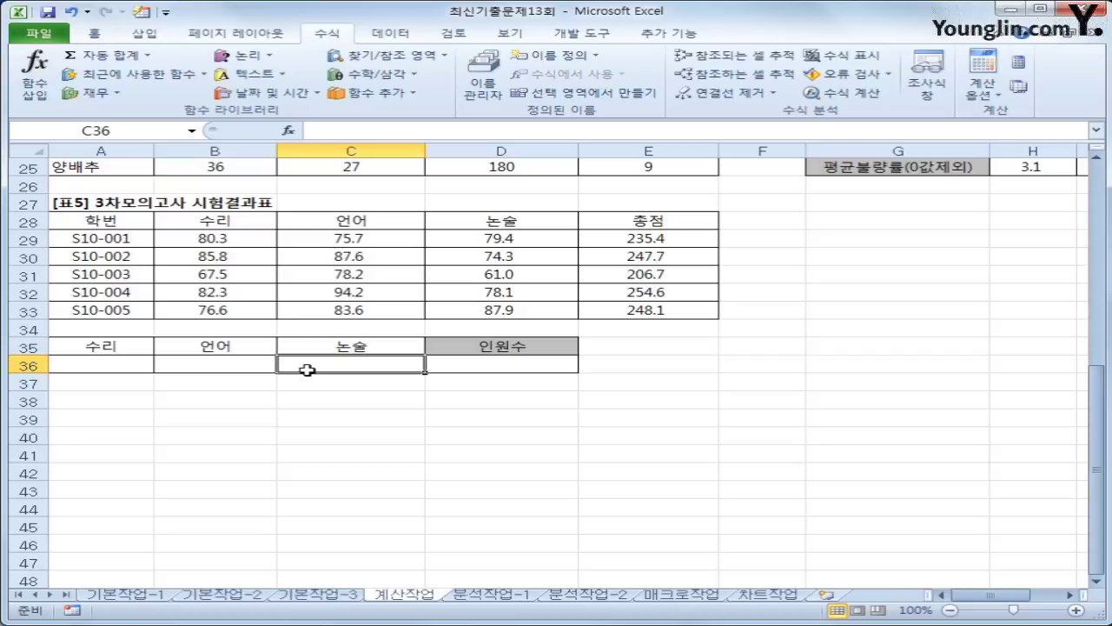
click(117, 362)
text(>)
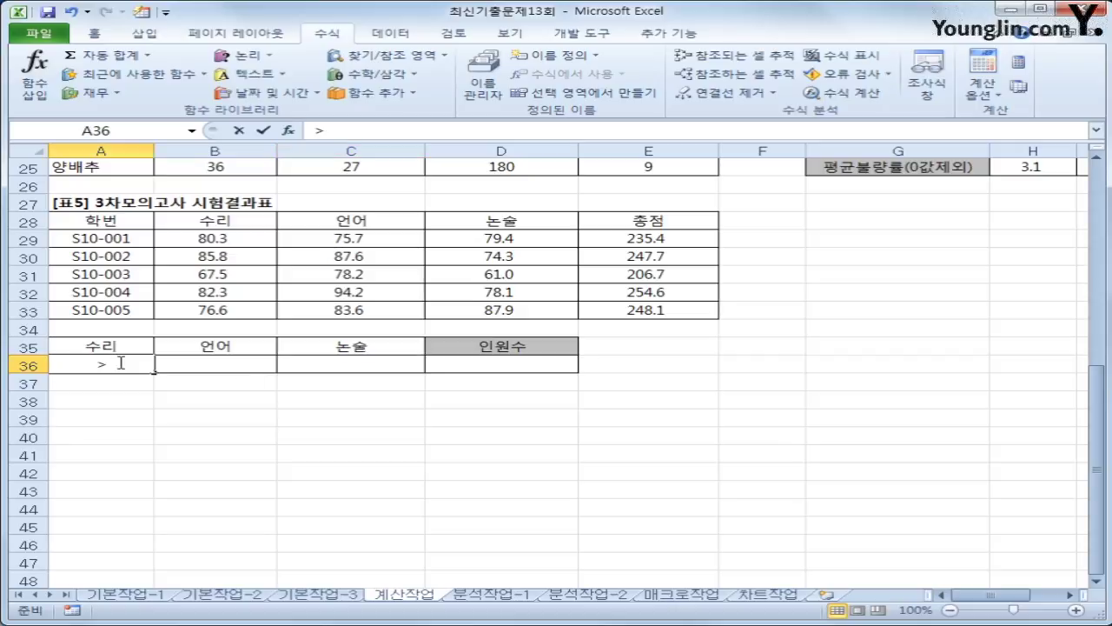
text(=80)
key(Return)
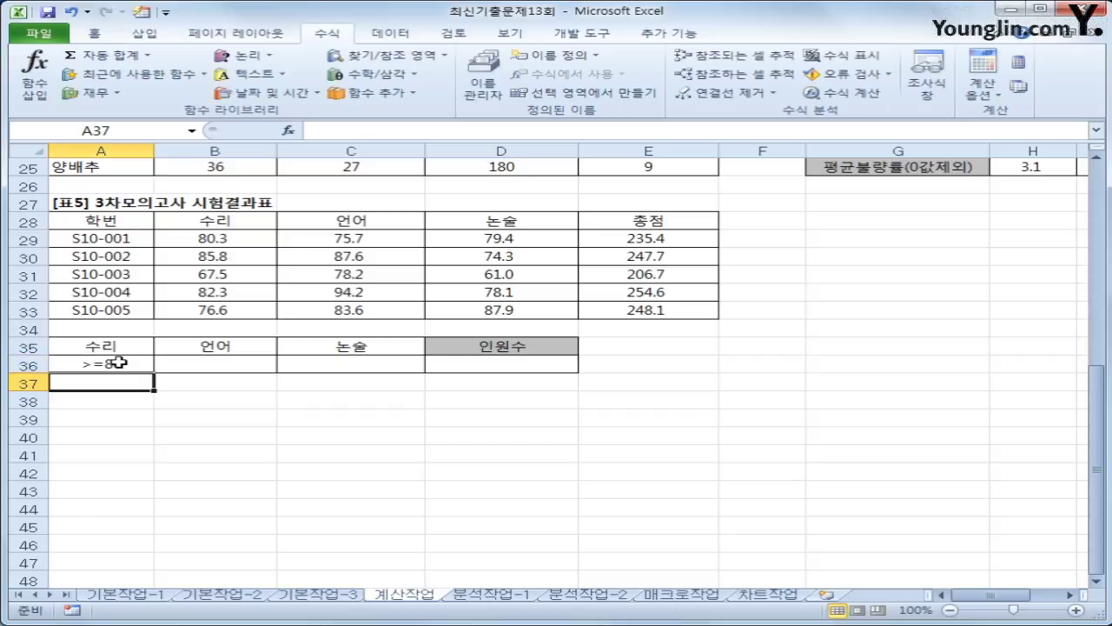
click(202, 366)
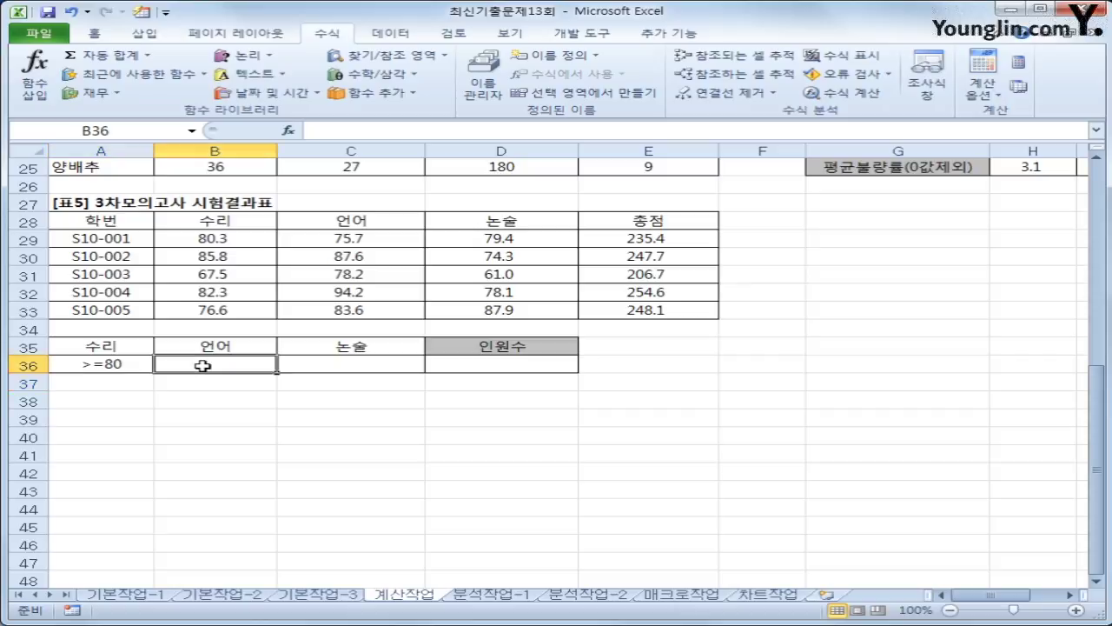
text(>=85)
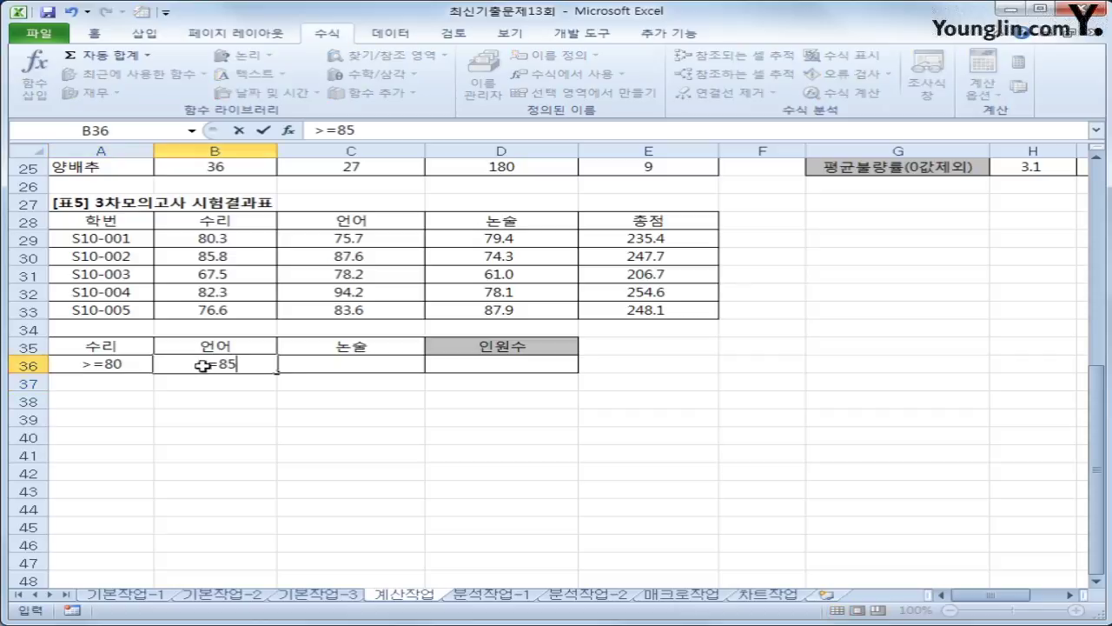
key(Return)
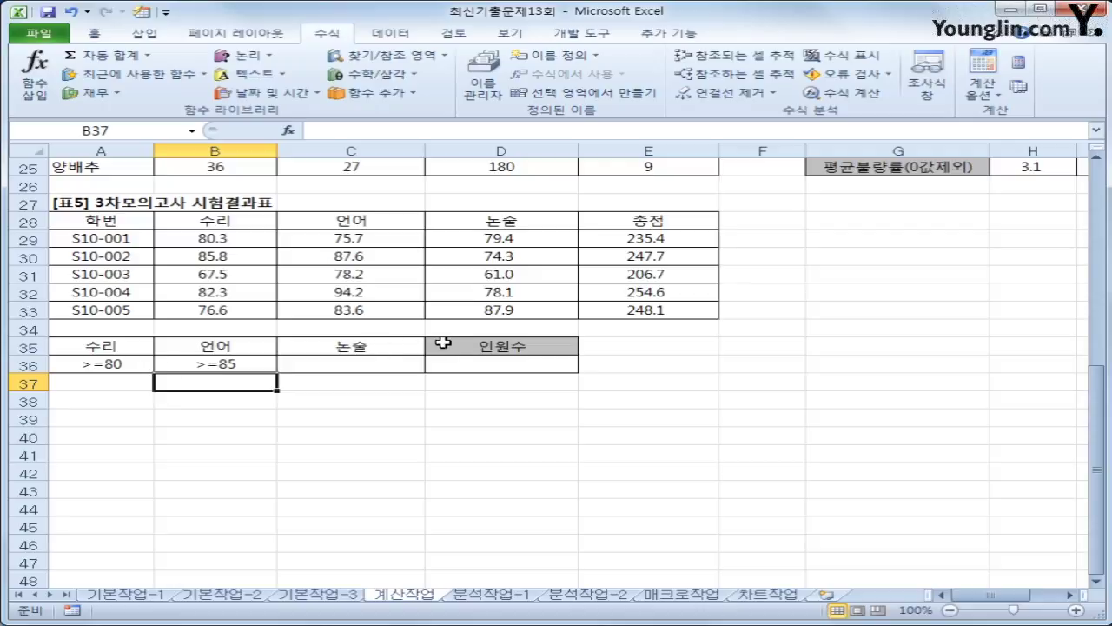
- Insert the DCOUNT function from the 데이터베이스 category in D36, the 인원수 cell
click(465, 366)
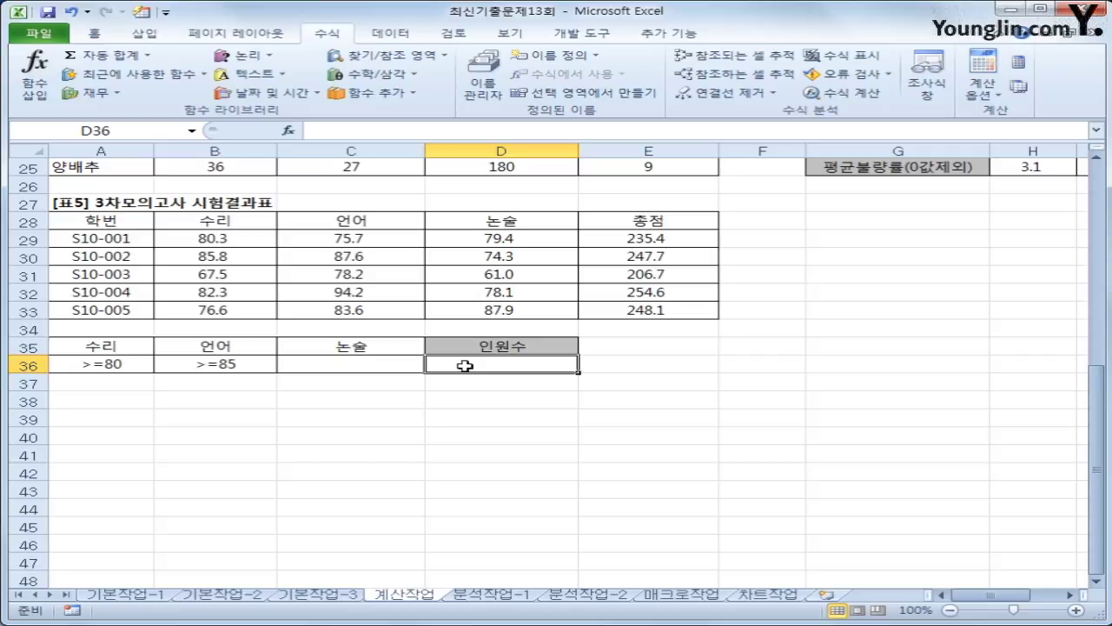
click(288, 136)
click(421, 150)
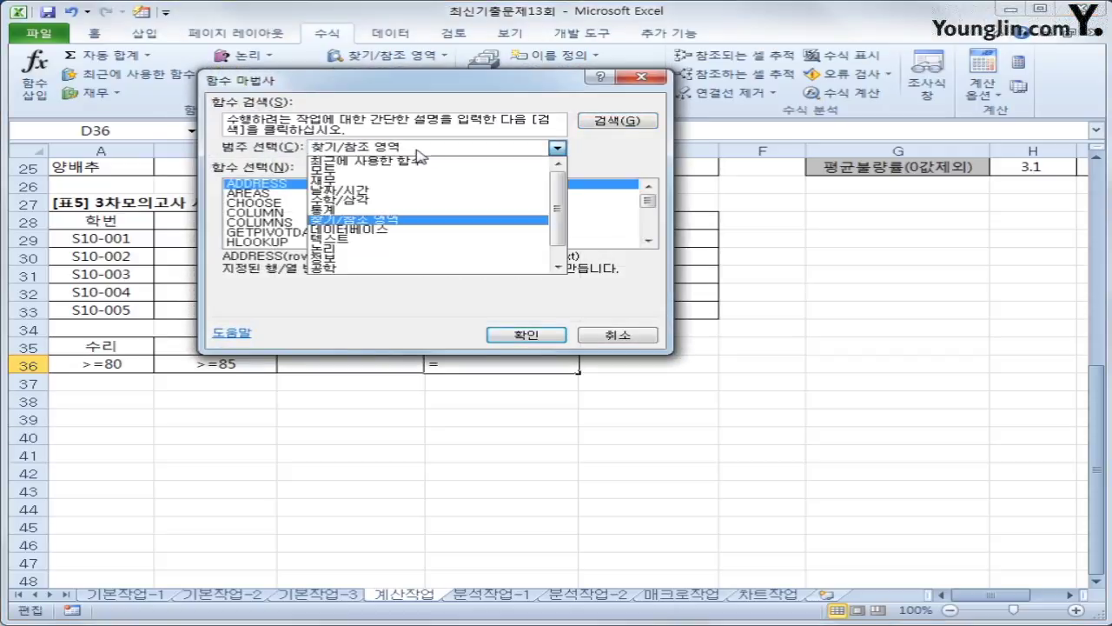
click(402, 229)
click(294, 195)
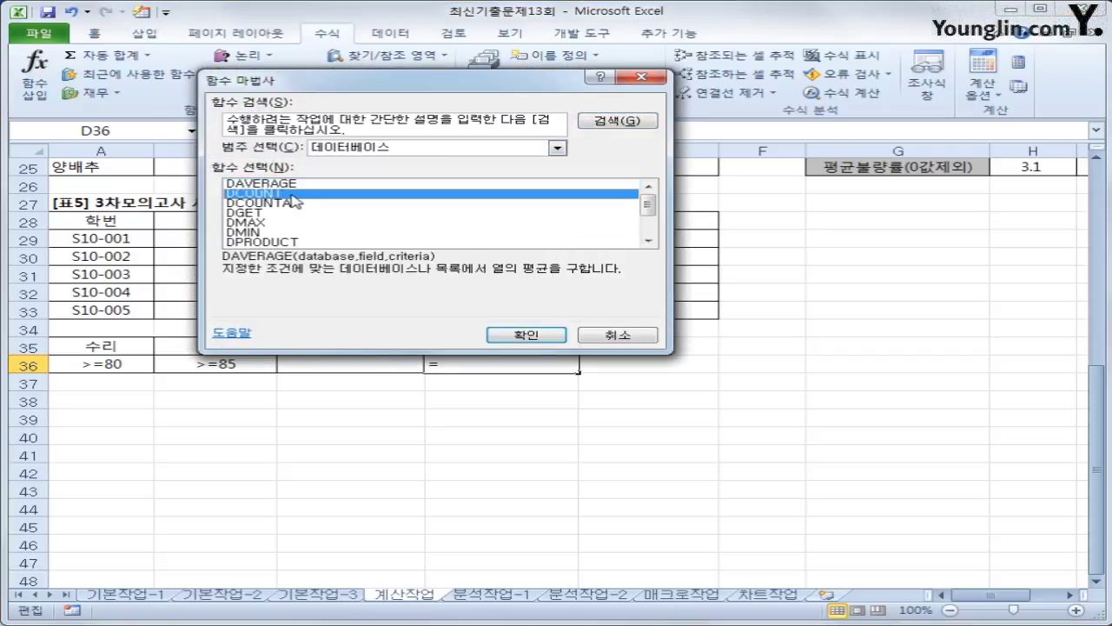
click(540, 337)
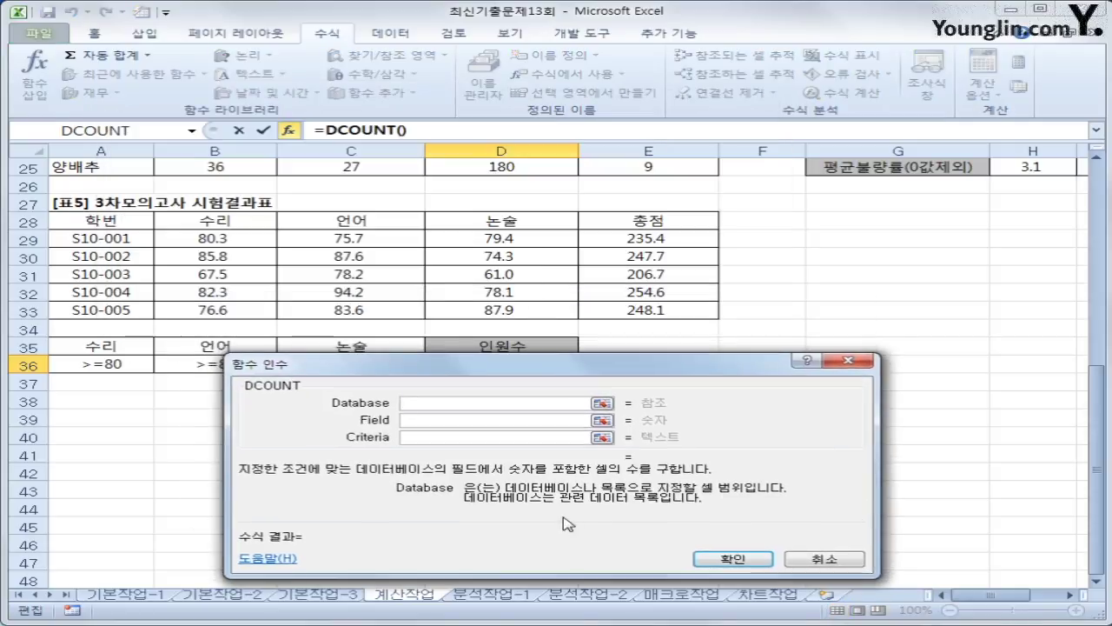
- Set the DCOUNT arguments to database A28:E33, field B28 and criteria A35:B36, and accept the formula
drag(96, 220, 603, 307)
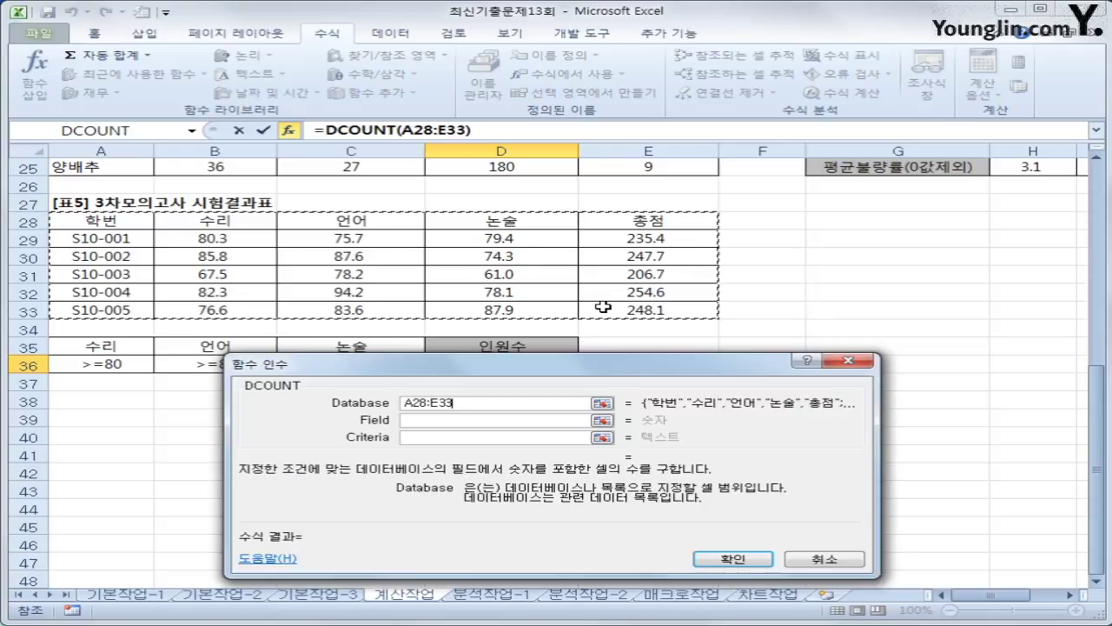
click(441, 423)
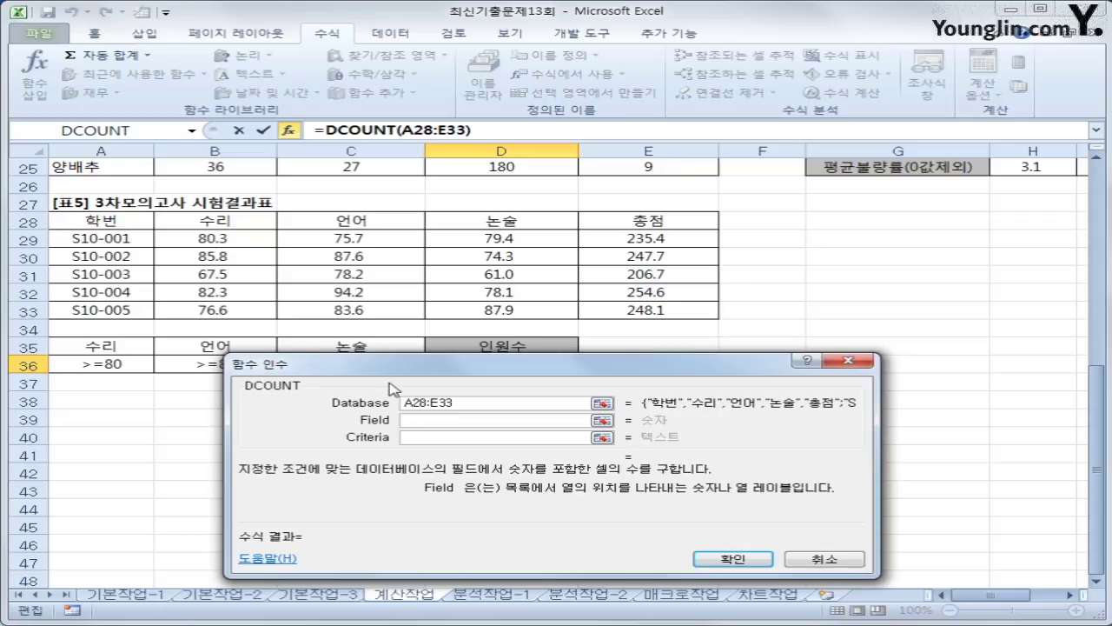
click(239, 222)
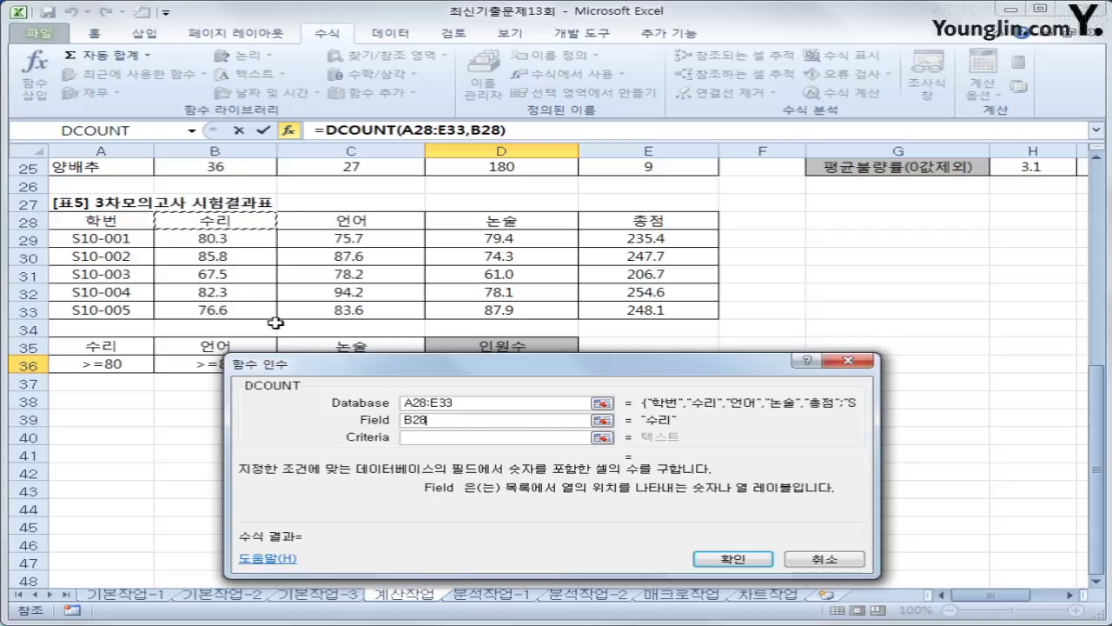
click(432, 437)
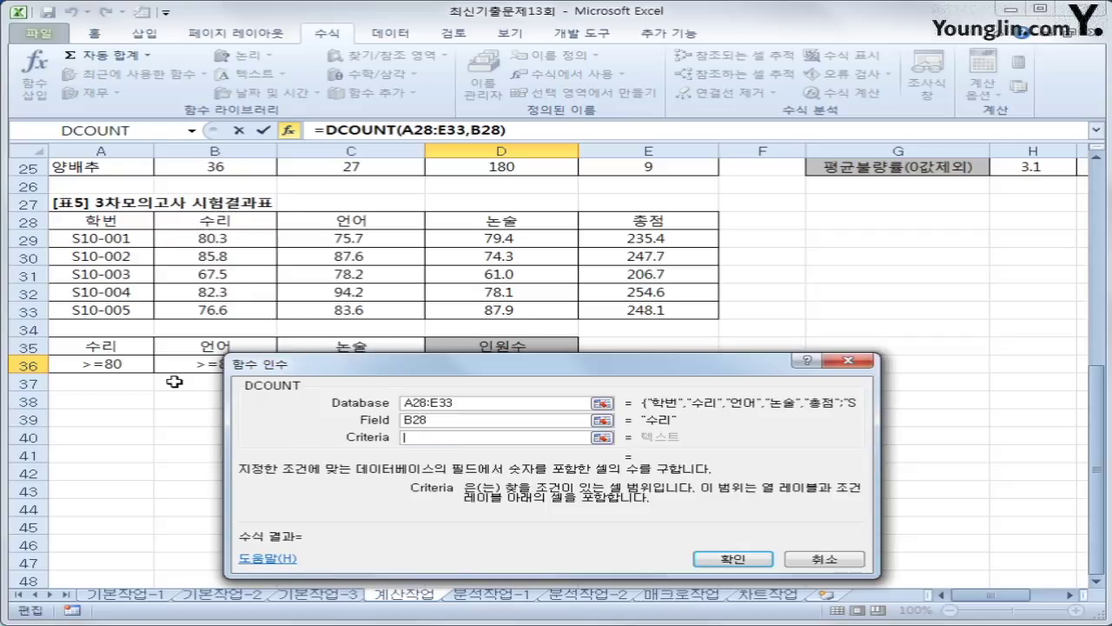
drag(100, 346, 164, 359)
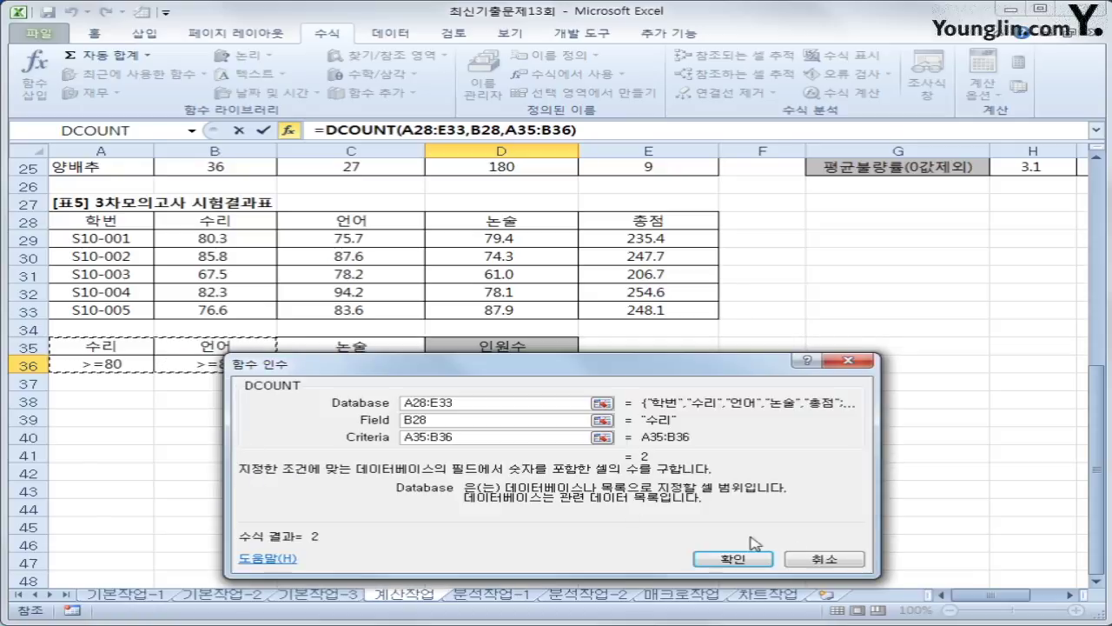
click(732, 559)
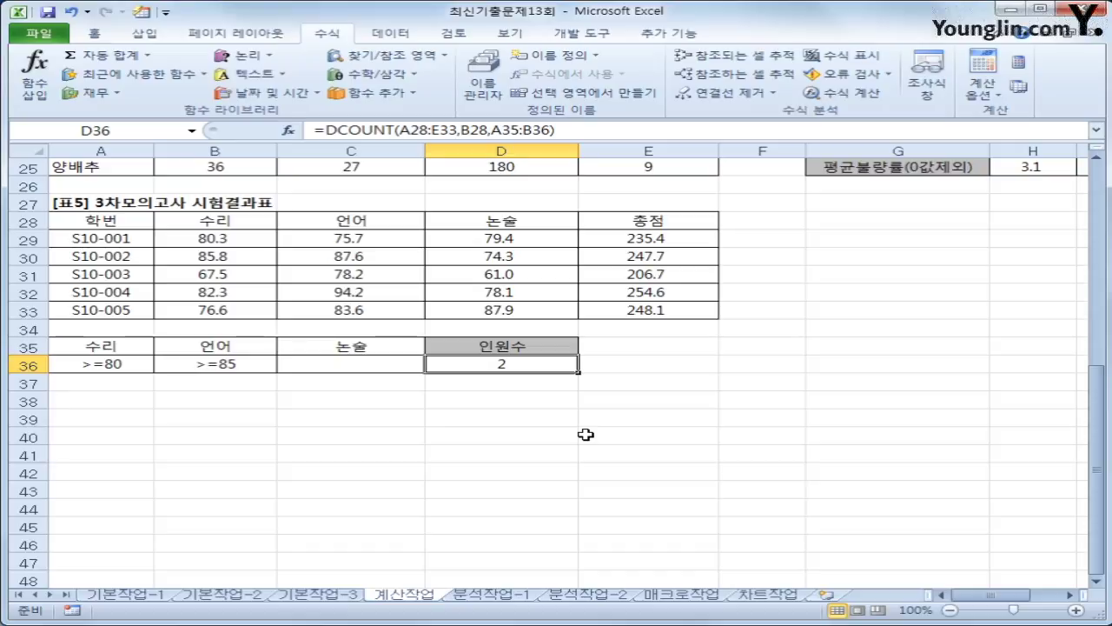
- Append &"명" to the DCOUNT formula in D36 to add the unit to the count
click(586, 129)
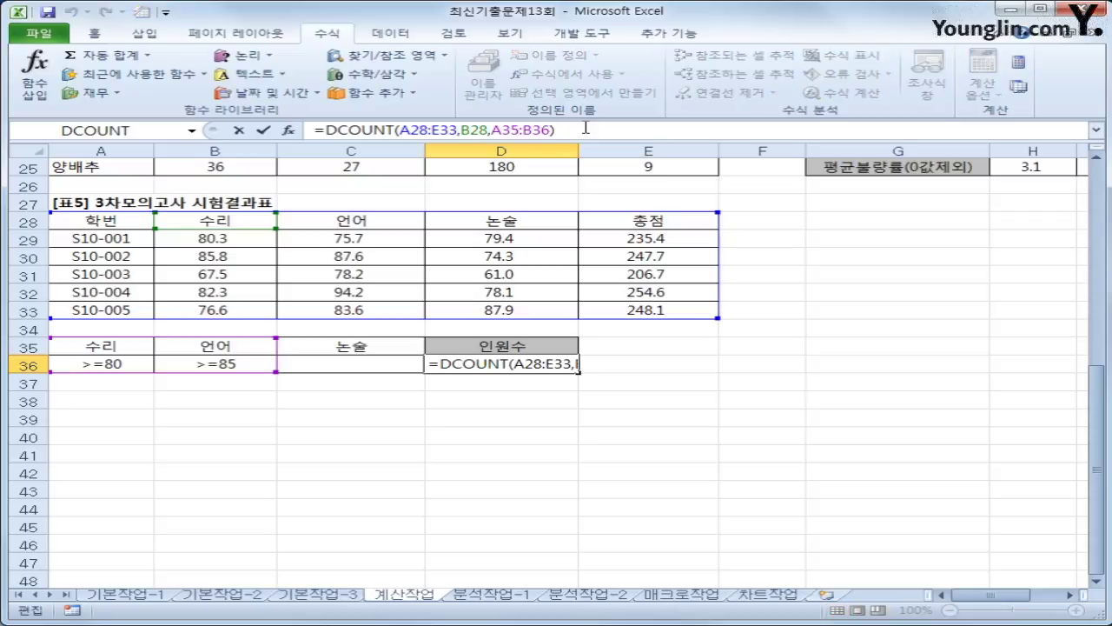
text(&")
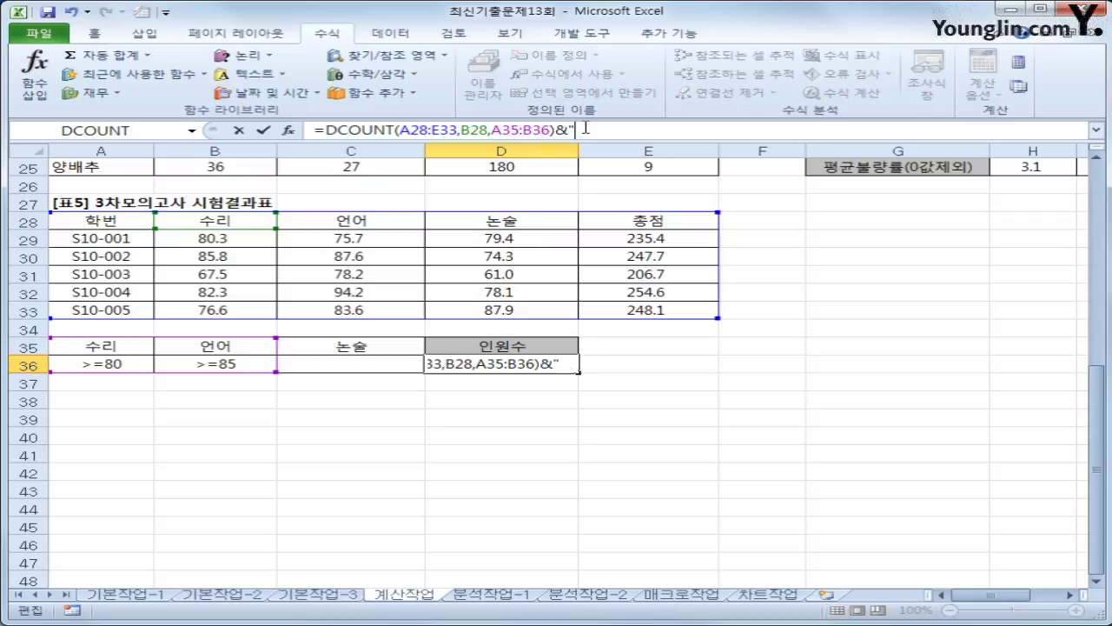
text(명")
key(Return)
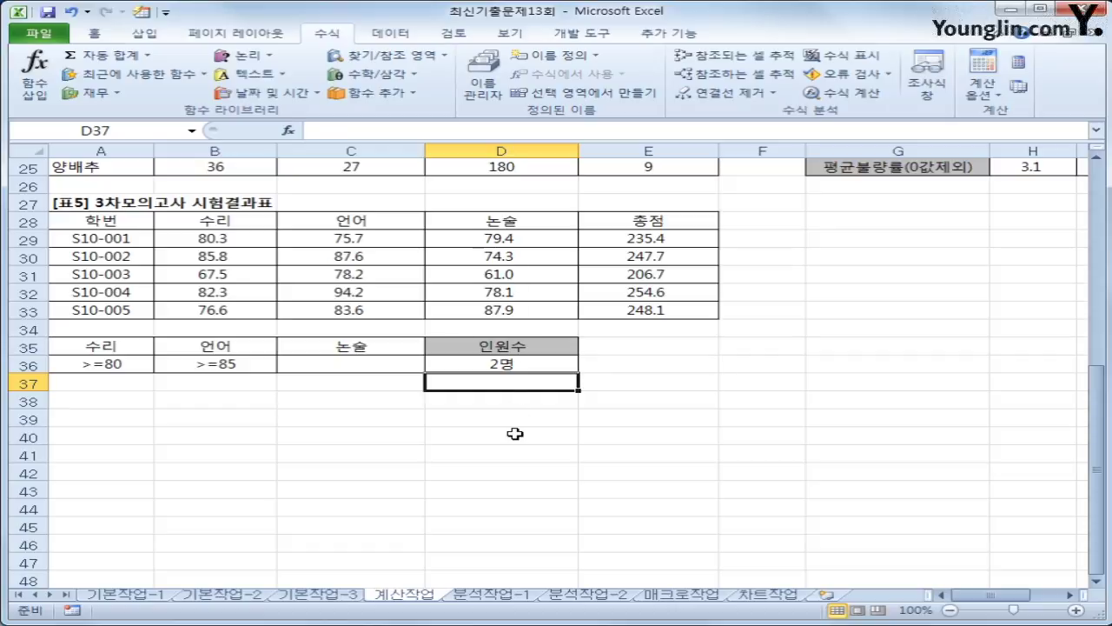
scroll(515, 433, up, 2)
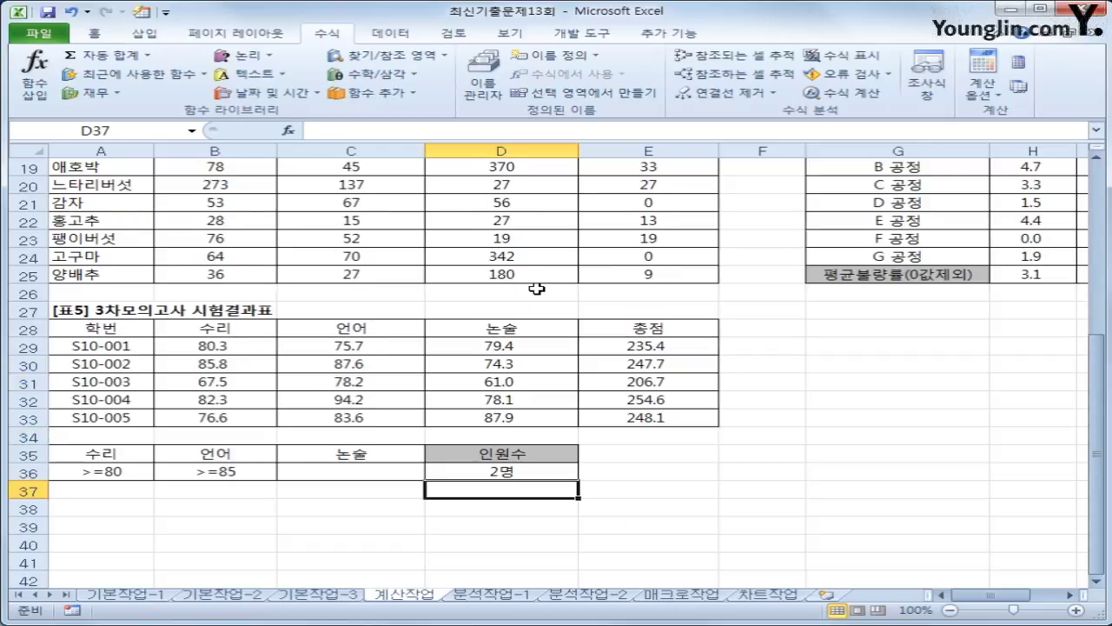
- On the 분석작업-1 sheet, define the name 평균할인율 for cell C16, the 평일 discount rate
click(488, 596)
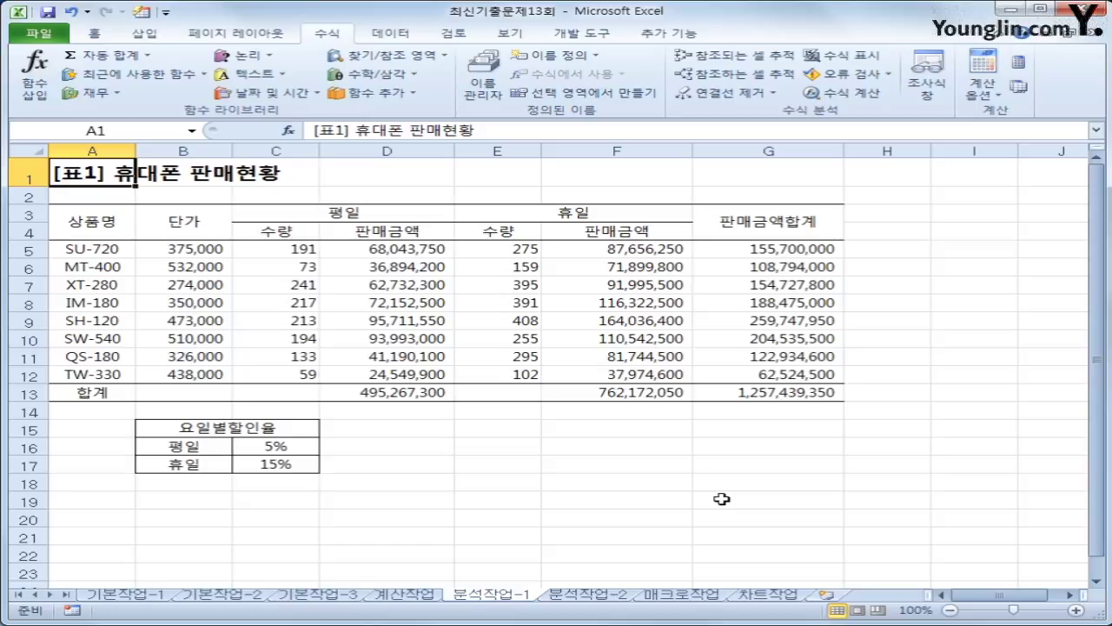
click(274, 449)
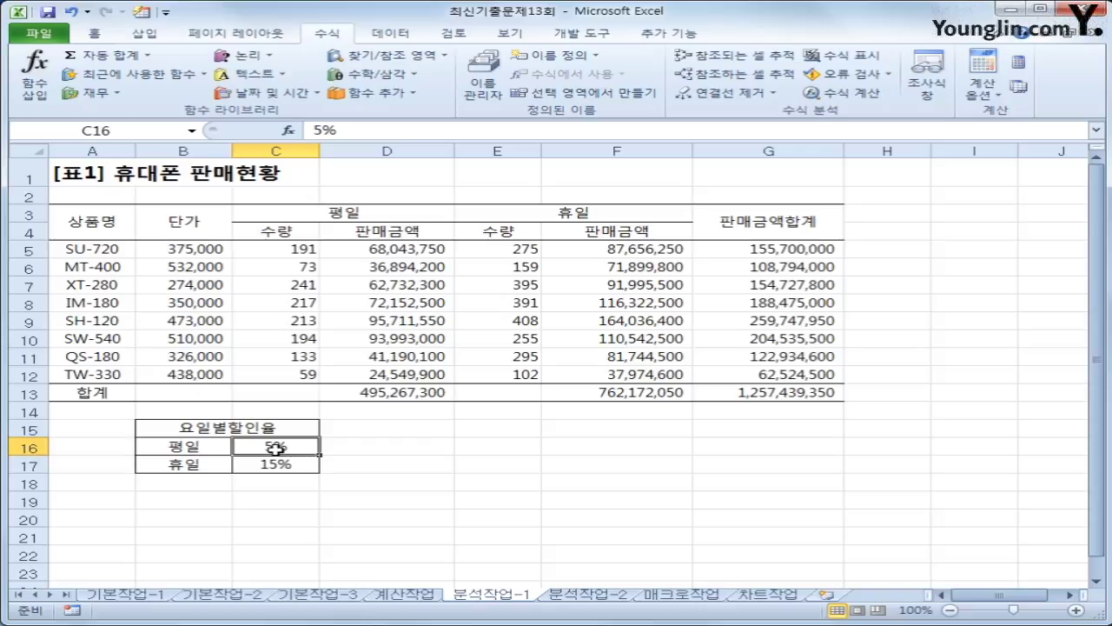
click(125, 132)
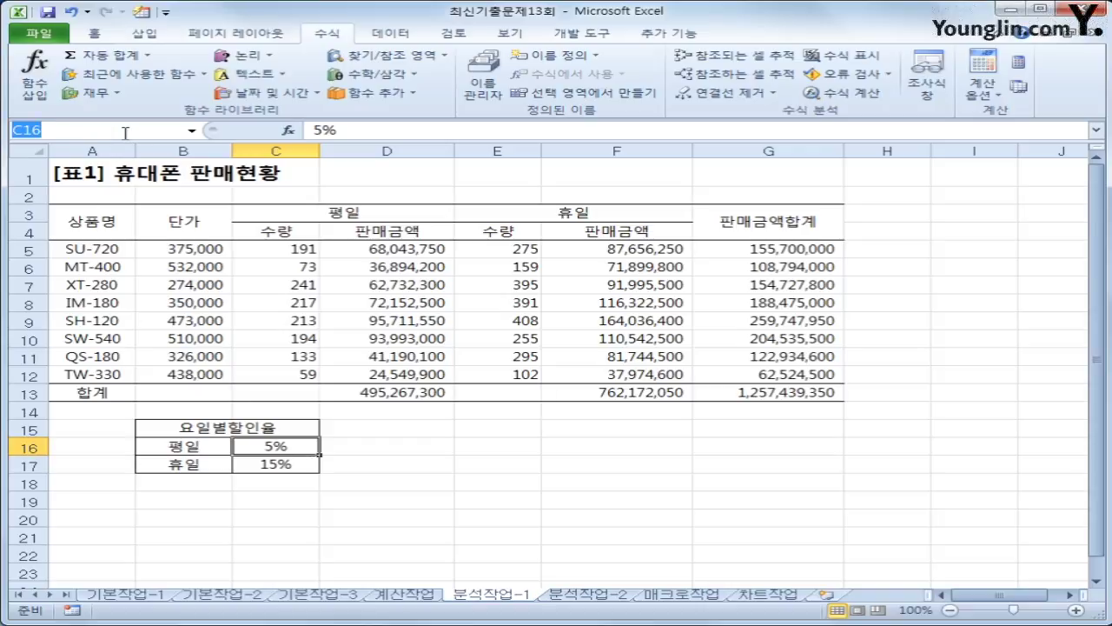
text(평균할)
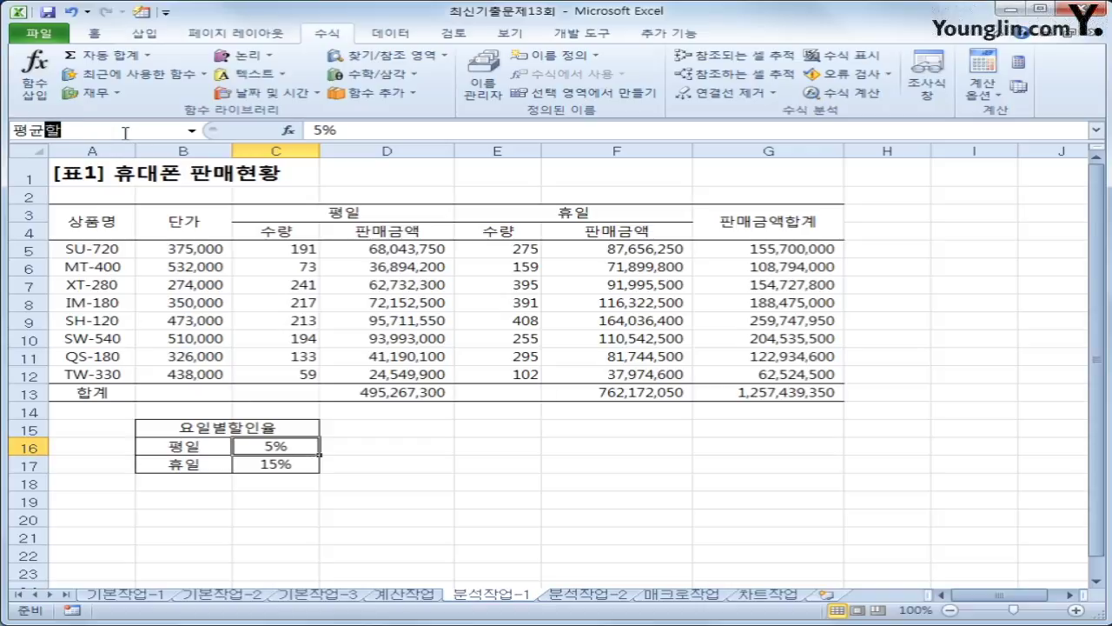
text(인율)
key(Return)
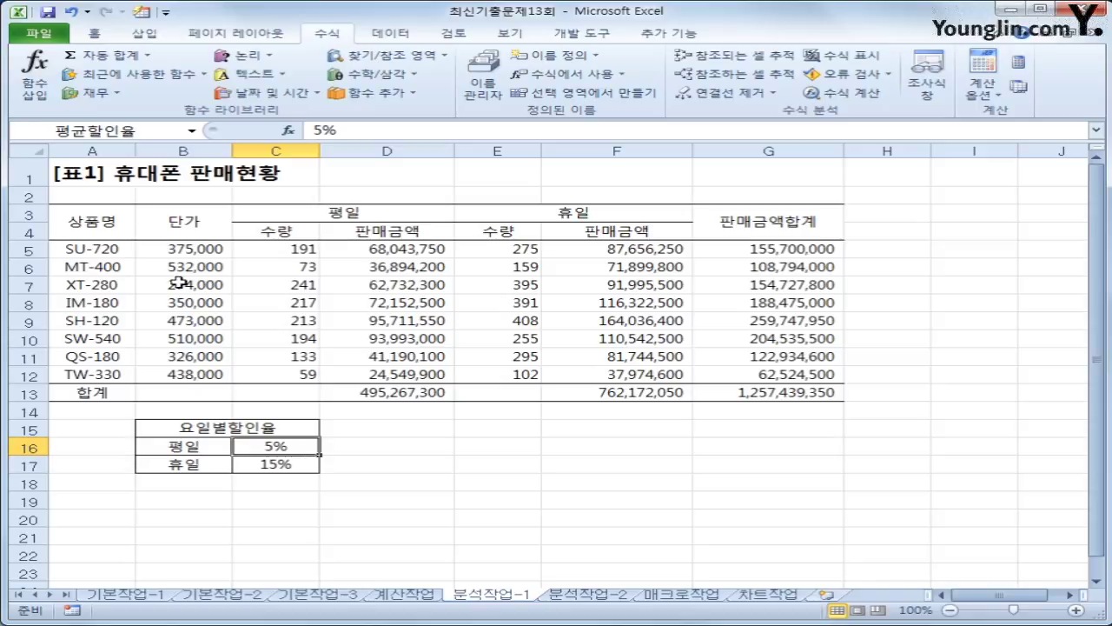
- Define the name 휴일할인율 for cell C17, the 휴일 discount rate
click(145, 132)
text(휴일)
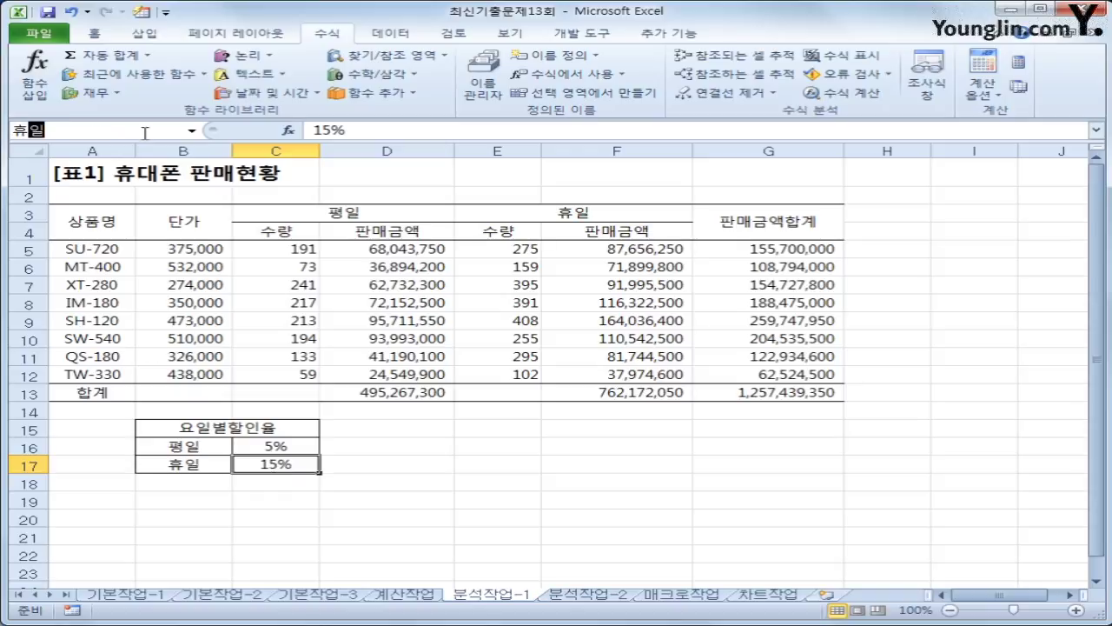
text(할인ㅇ율)
key(Return)
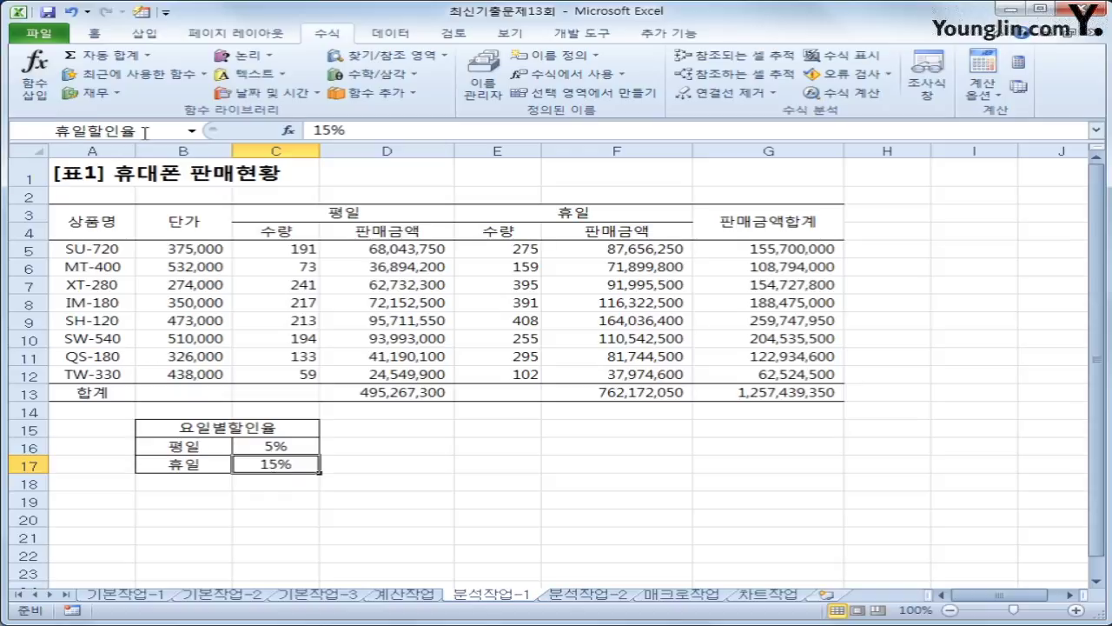
- Define the name 평일판매액 for D13, the 평일 판매금액 total
click(405, 392)
click(128, 132)
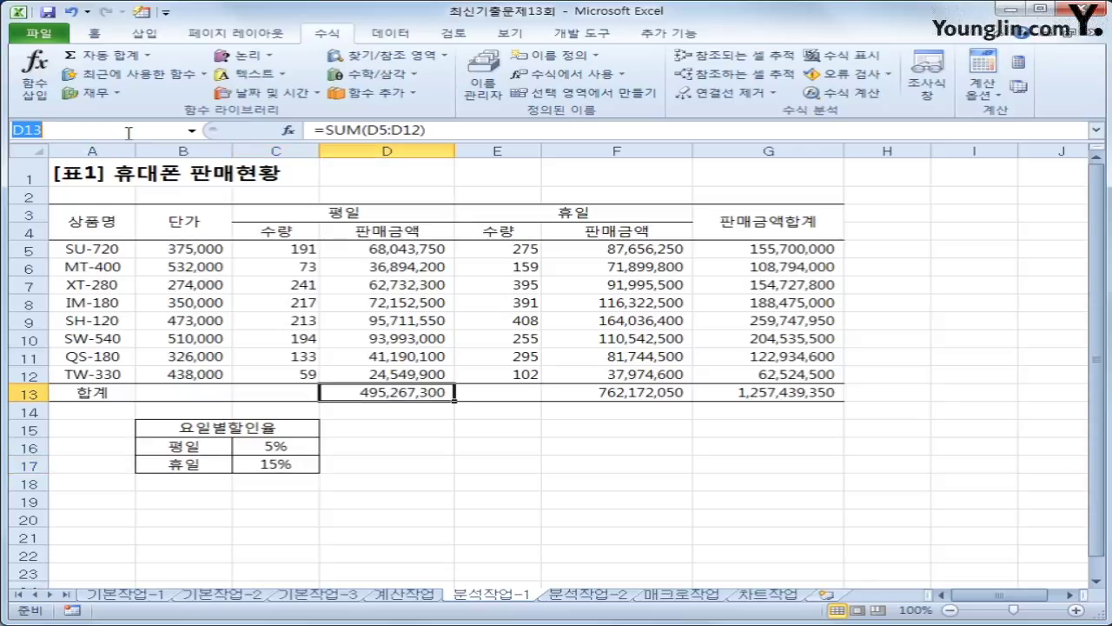
text(평일판맥)
text(액)
key(Return)
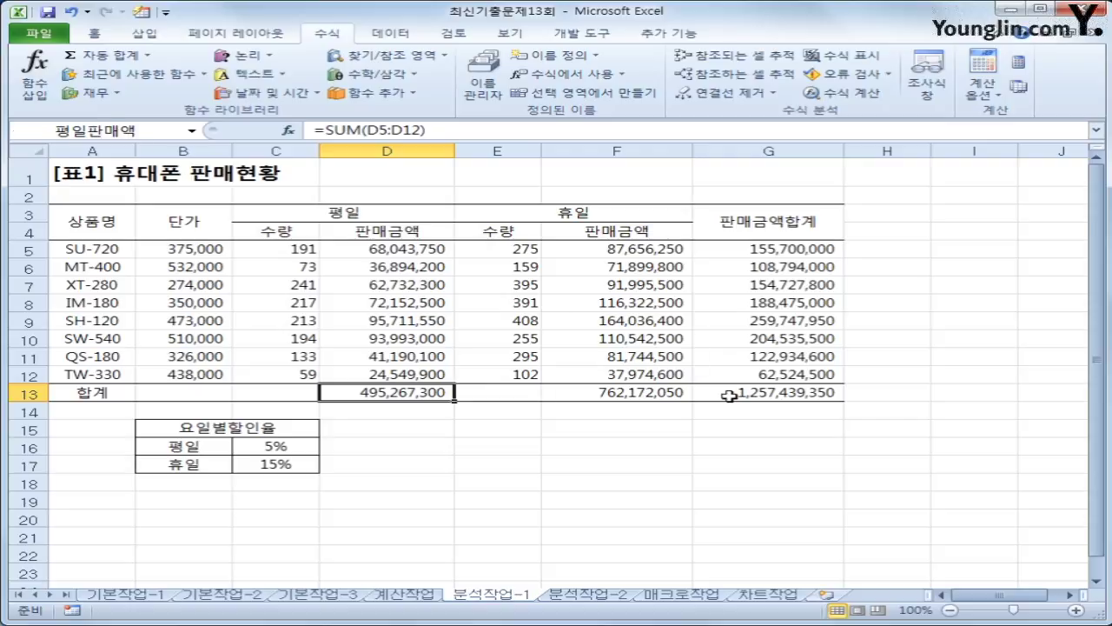
- Define the name 휴일판매액 for F13, the 휴일 판매금액 total
click(651, 396)
click(161, 131)
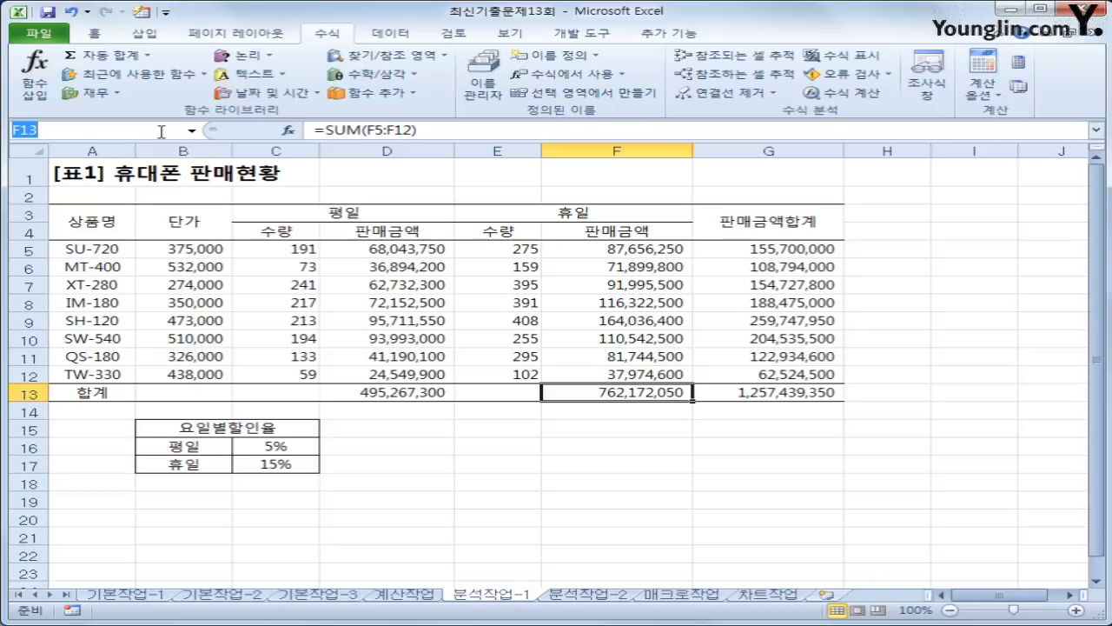
text(휴일판매)
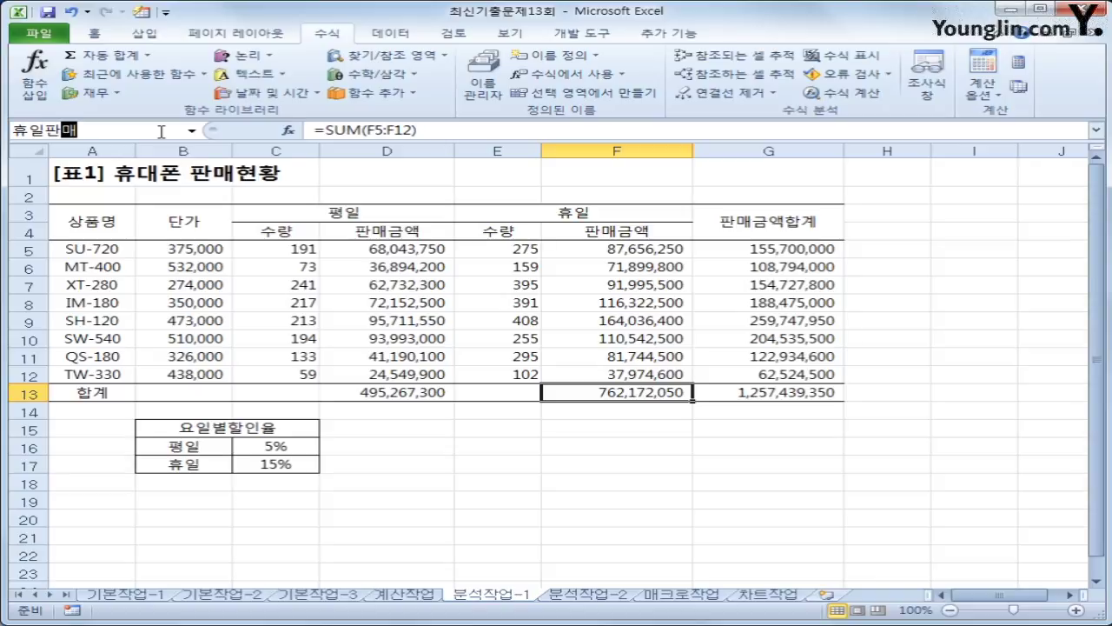
text(액)
key(Return)
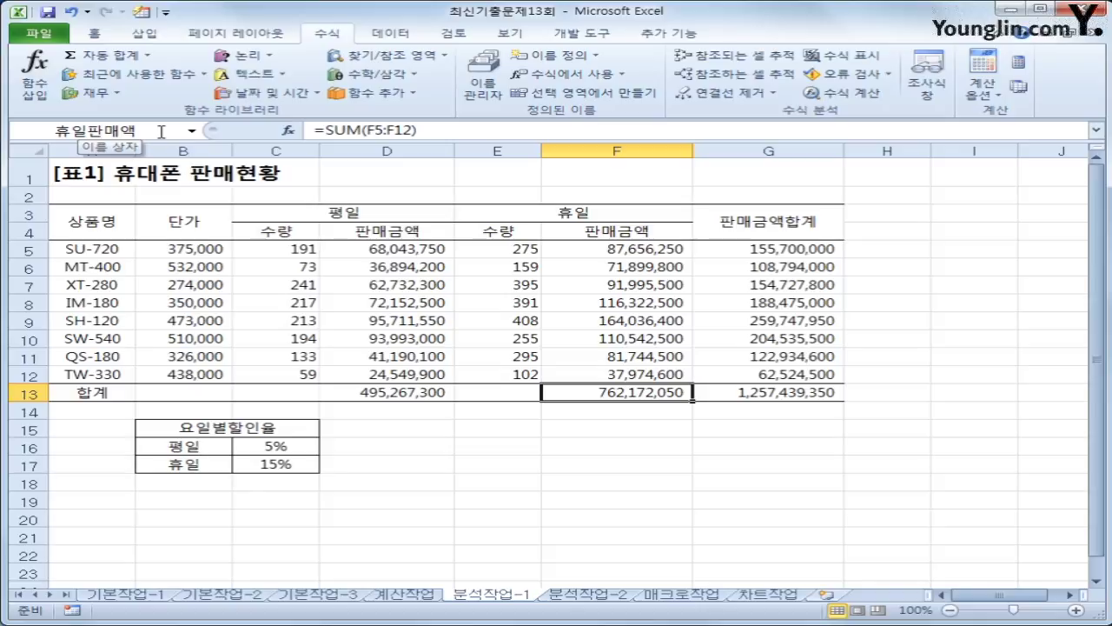
- Define the name 판매합계 for G13, the total of the 판매금액합계 column
click(732, 396)
click(136, 131)
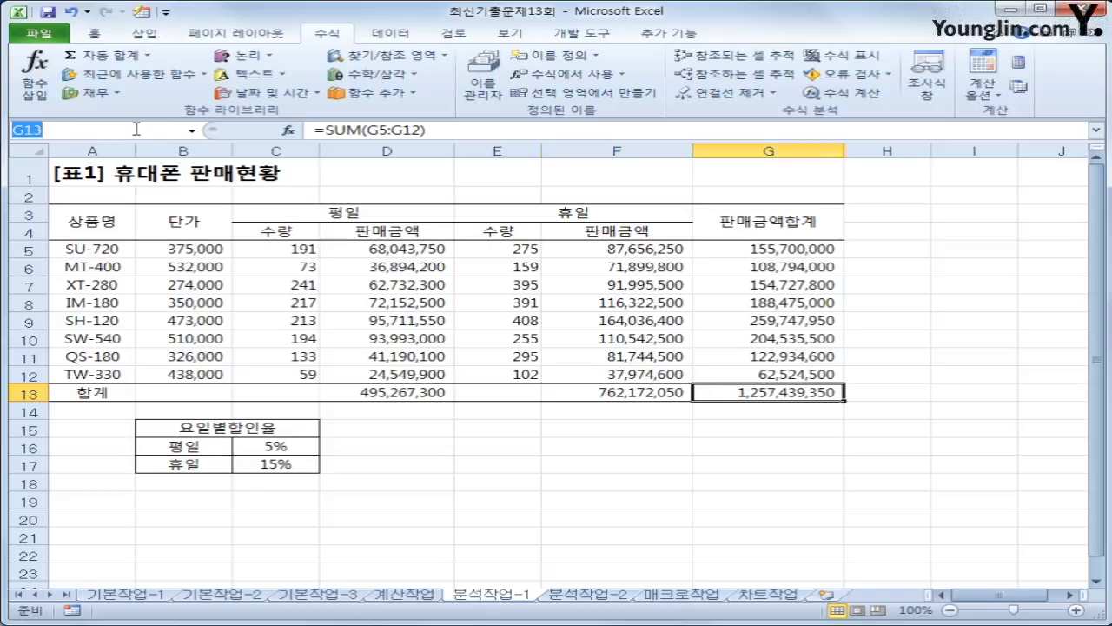
text(판매합계)
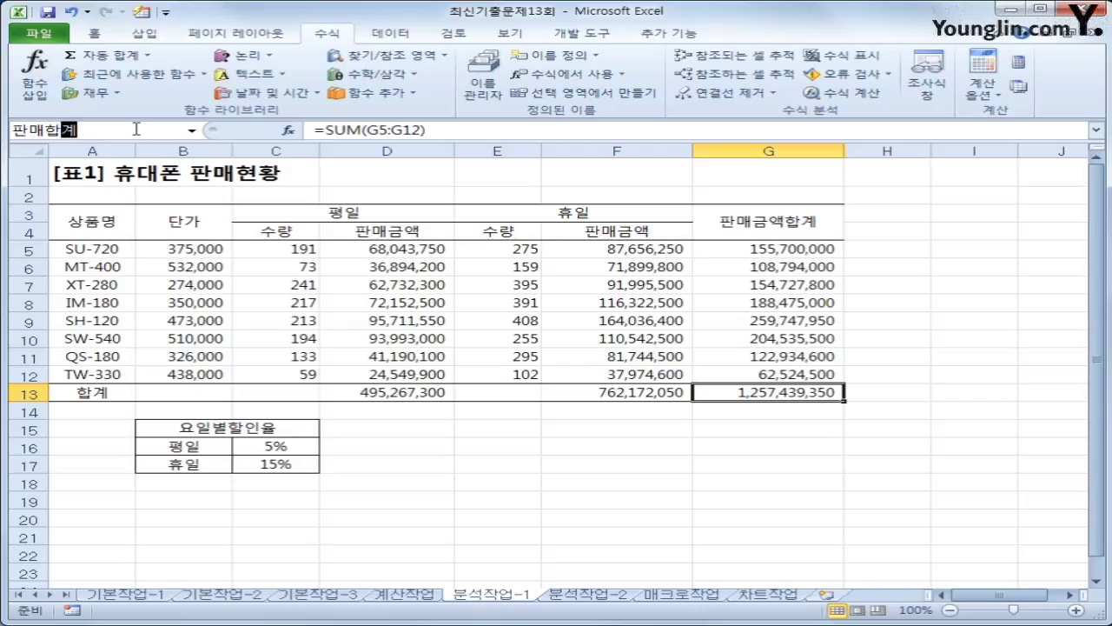
key(Return)
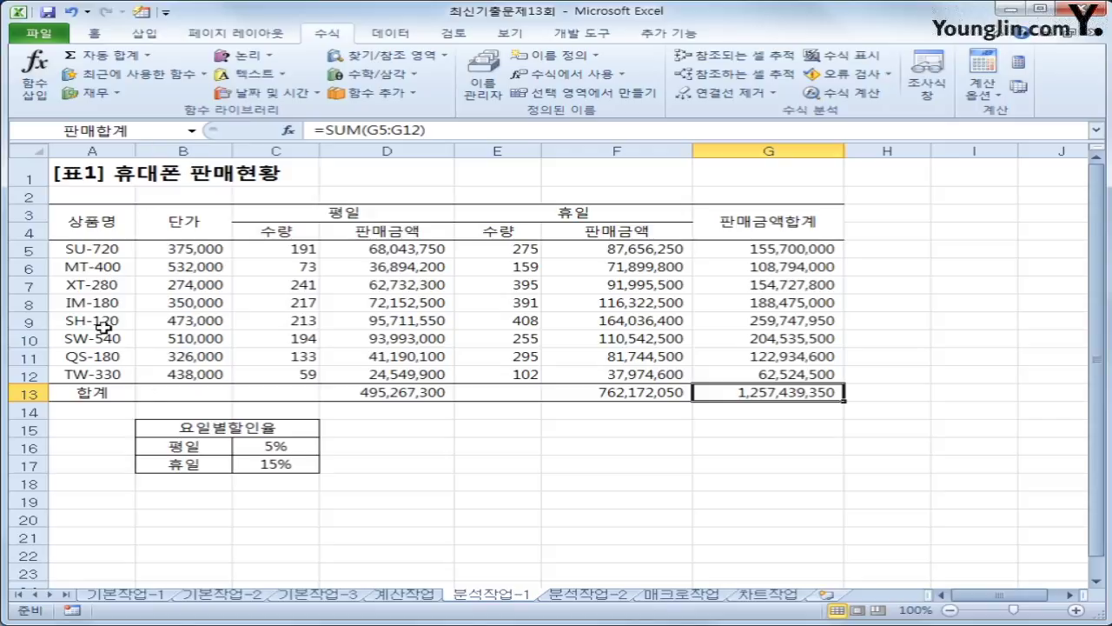
- Add a scenario named 평일할인 in the scenario manager, with C16:C17 as the changing cells
drag(257, 450, 263, 463)
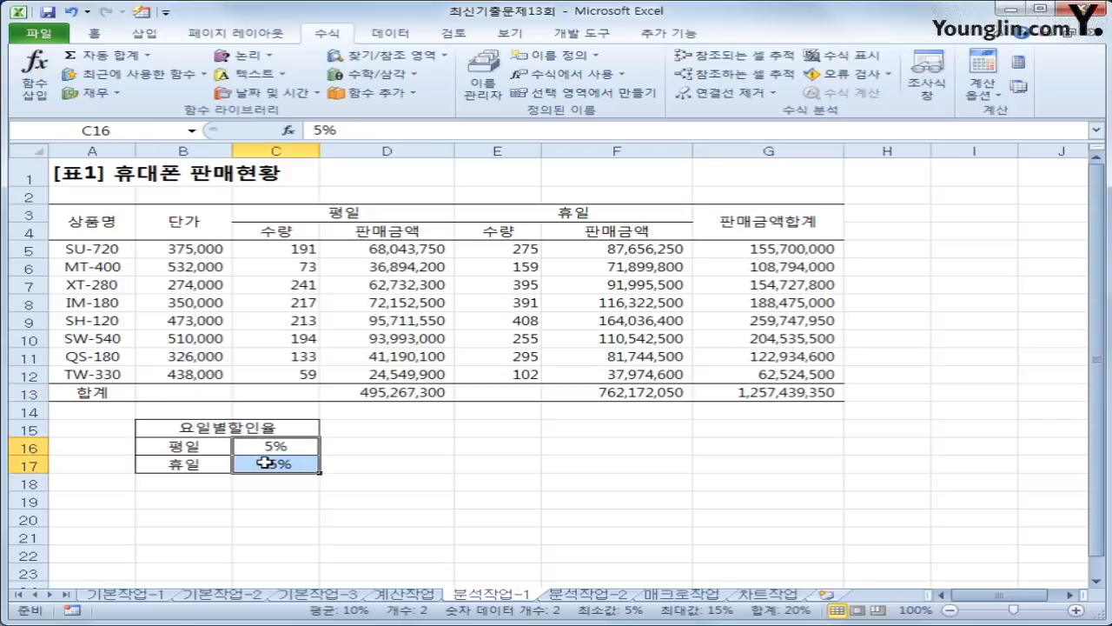
click(390, 33)
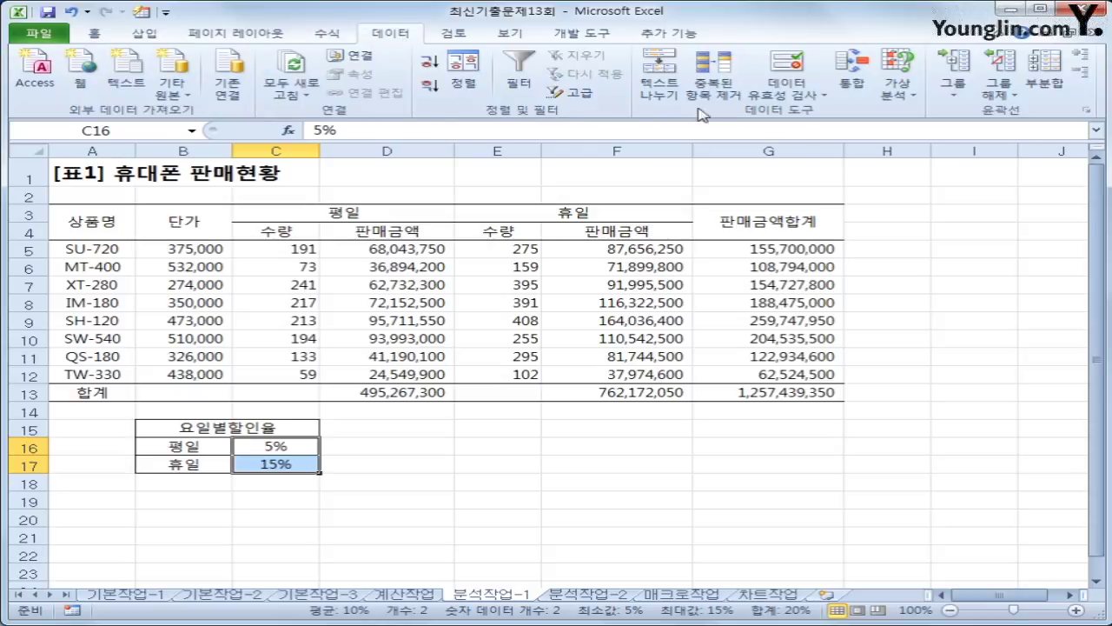
click(898, 90)
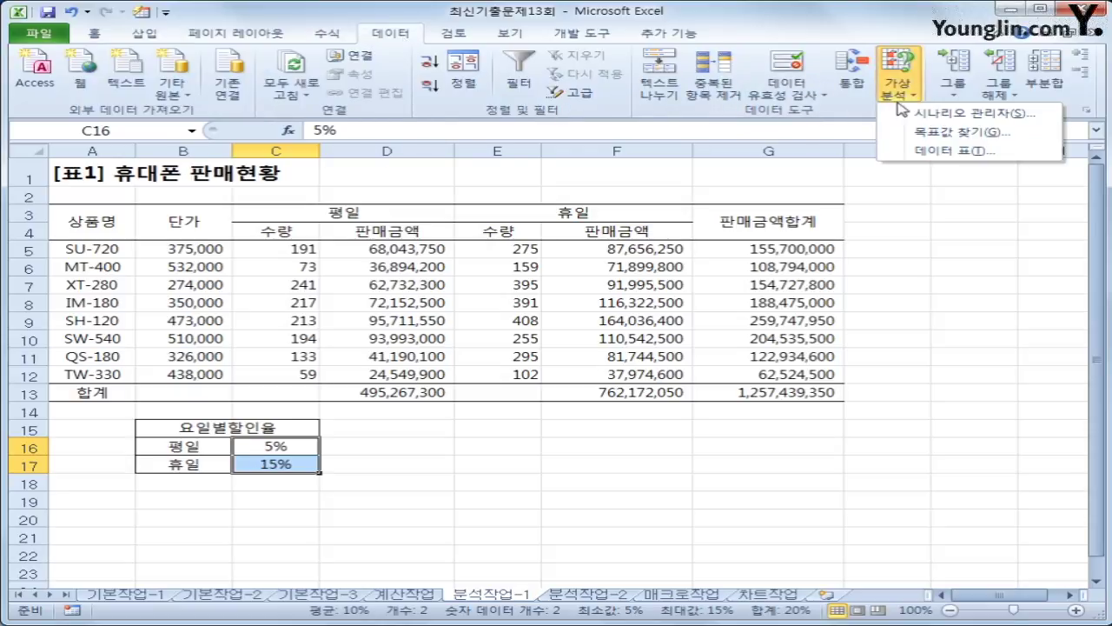
click(977, 113)
drag(667, 331, 805, 156)
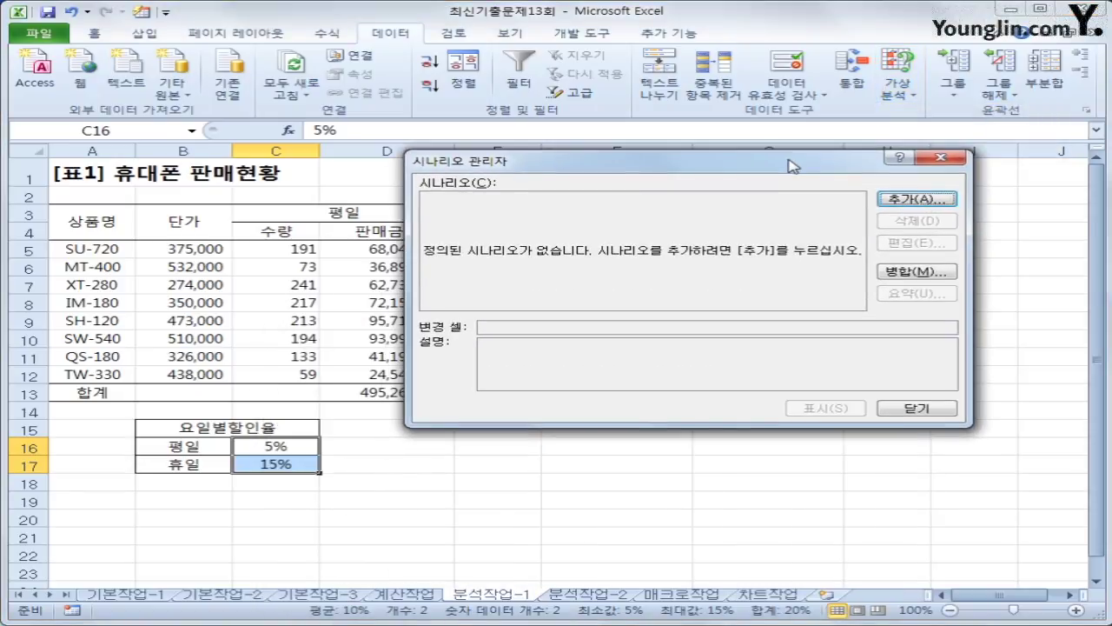
click(935, 201)
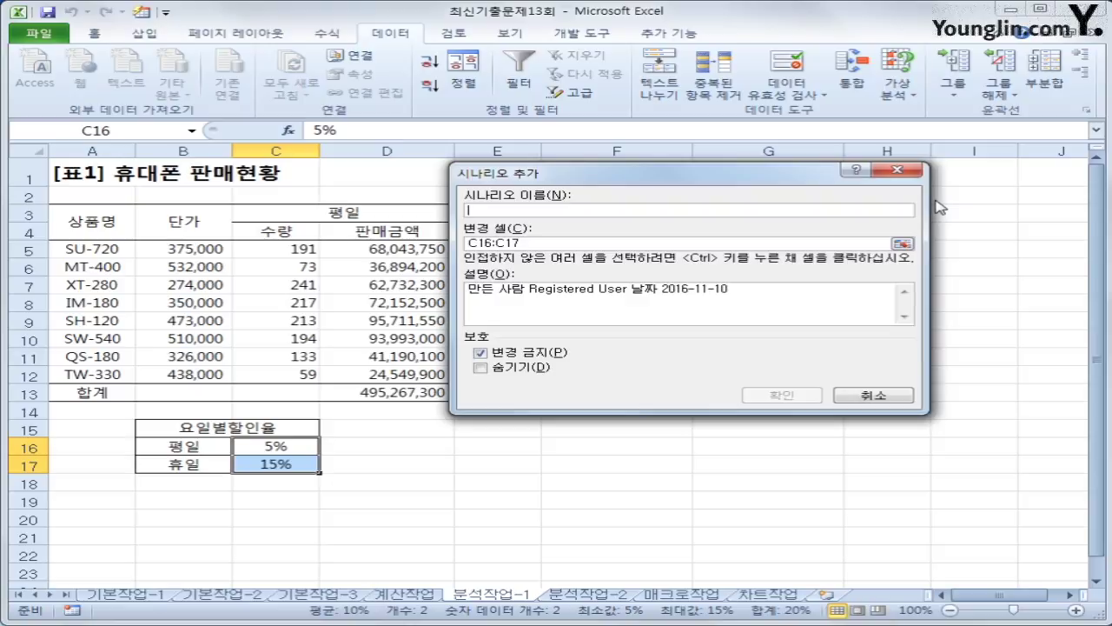
text(평일할인)
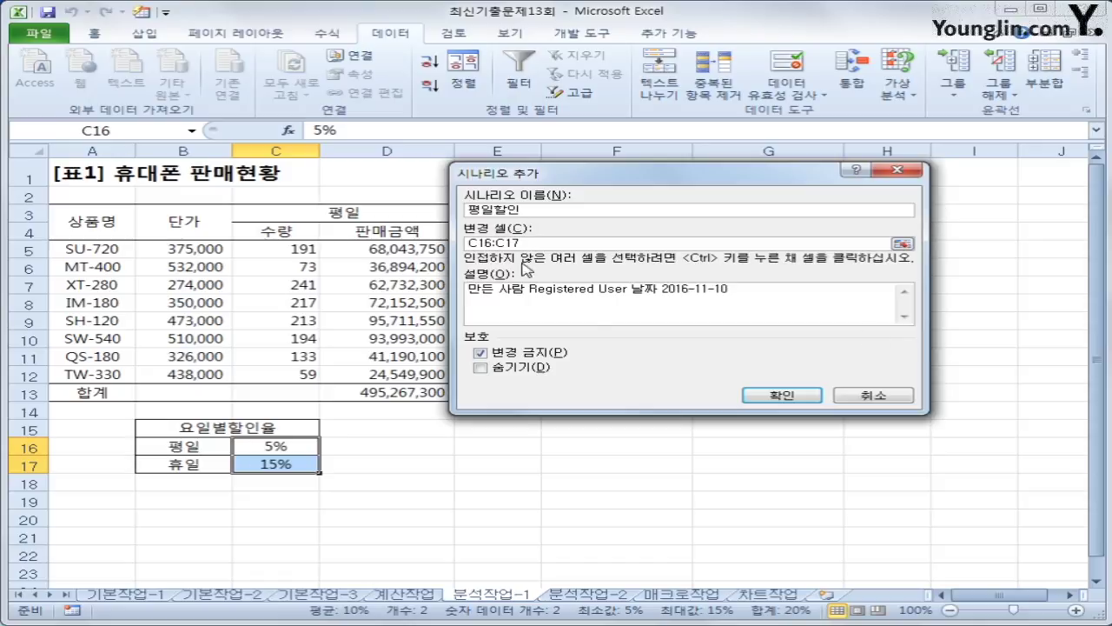
click(798, 400)
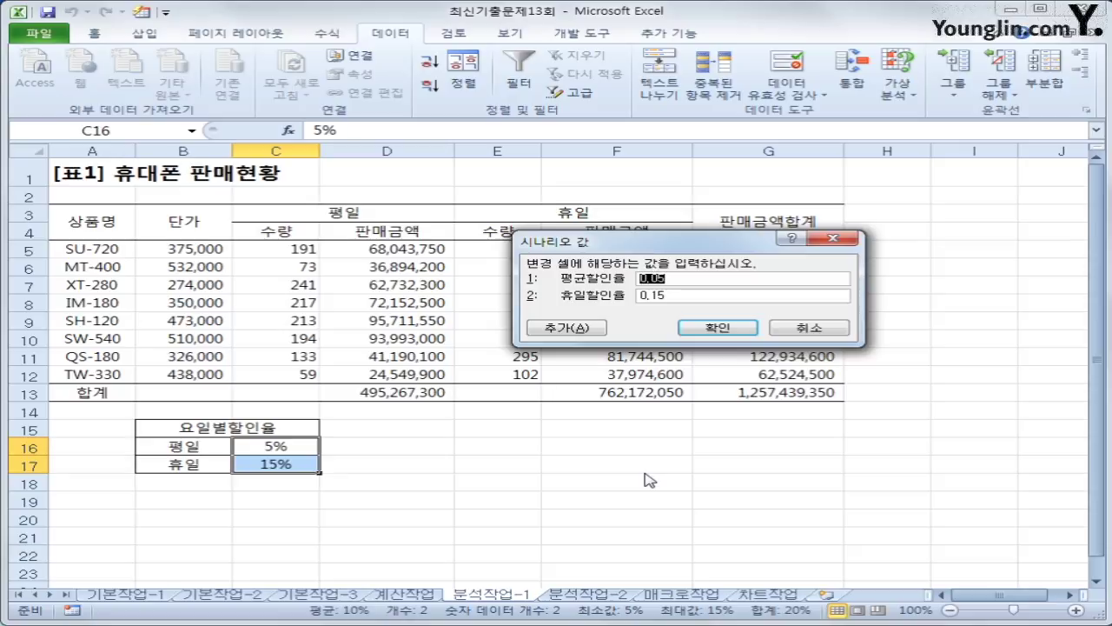
- Set the 평일할인 scenario values to 10% for 평균할인율 and 13% for 휴일할인율, and continue to another new scenario
text(10%)
key(Tab)
text(13%)
click(596, 329)
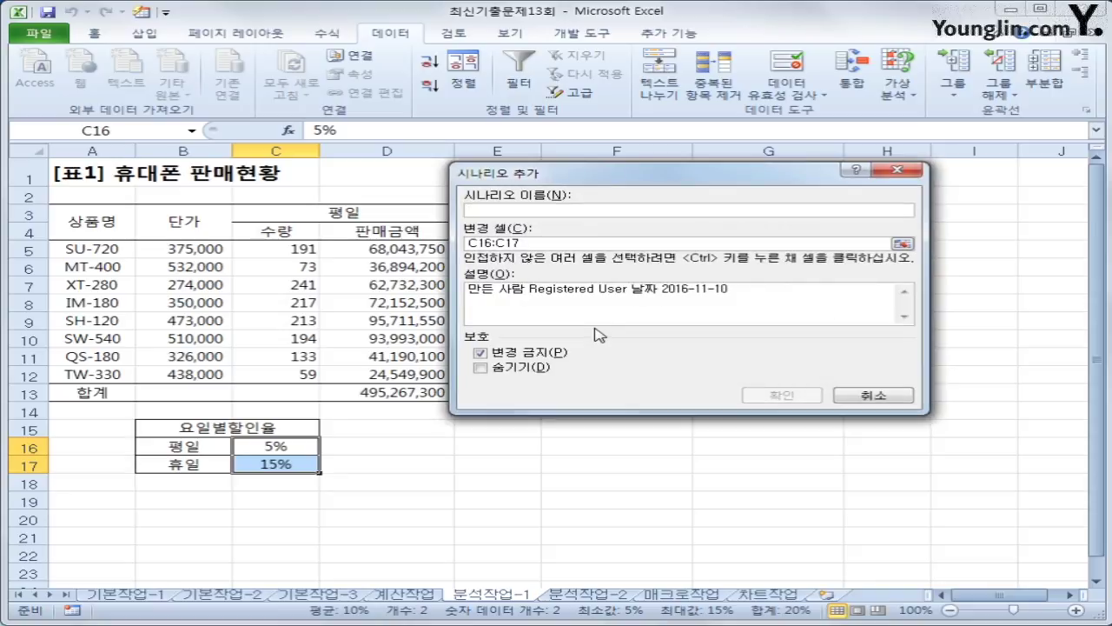
- Add a second scenario named 휴일할인 for C16:C17, with 3% for 평균할인율 and 20% for 휴일할인율
text(휴일)
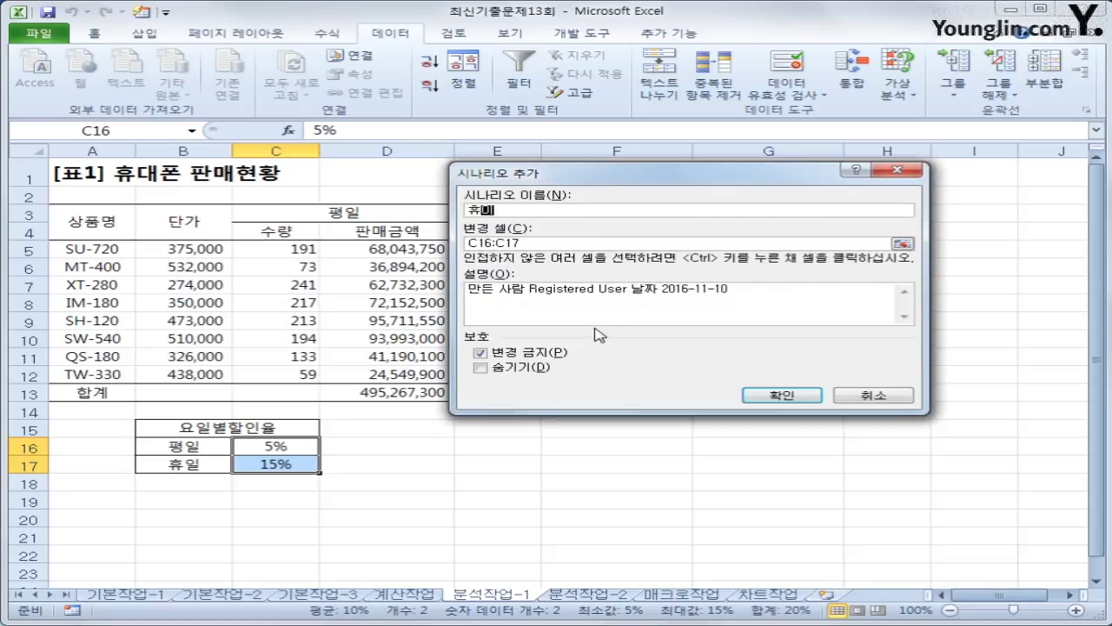
text(할ㅇ인)
key(Tab)
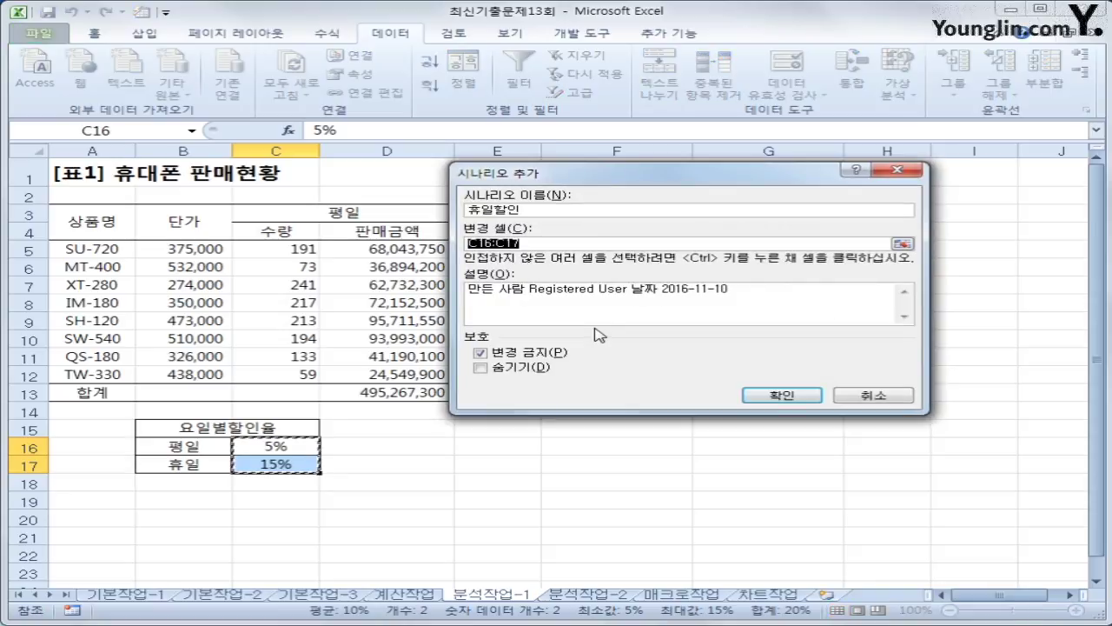
click(782, 396)
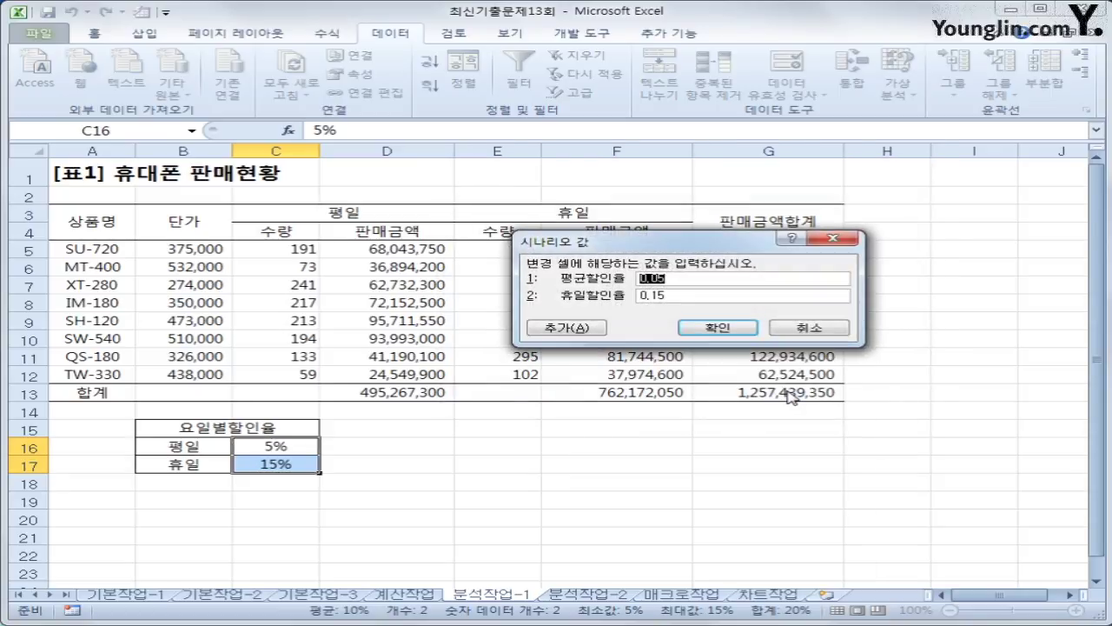
text(3%)
key(Tab)
text(20%)
click(718, 325)
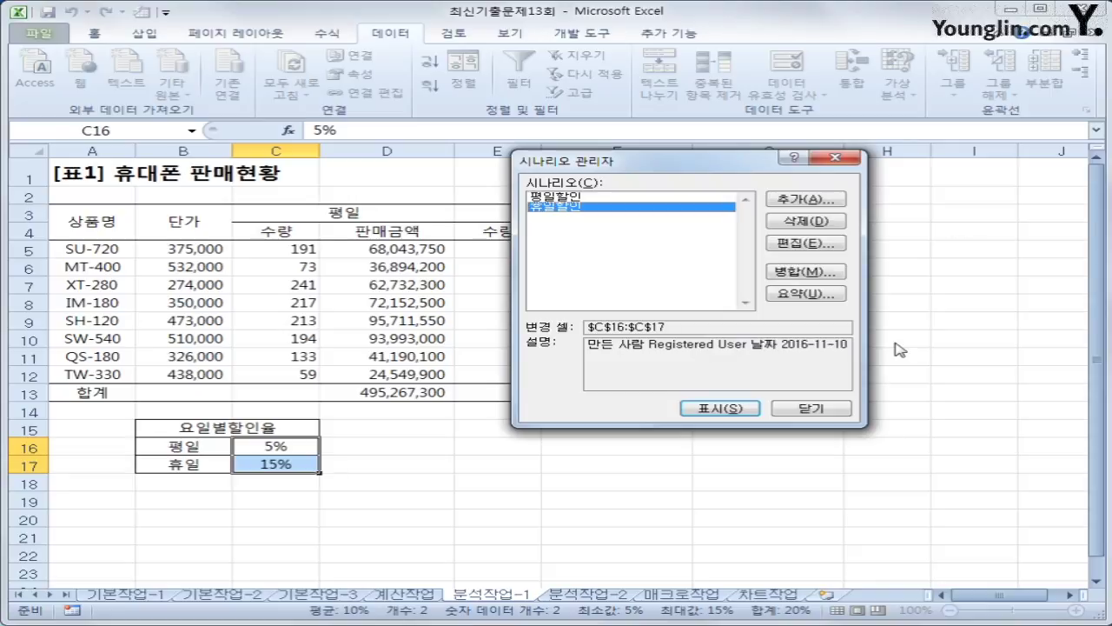
- Create a 시나리오 요약 report with D13, F13 and G13 as the result cells
click(831, 298)
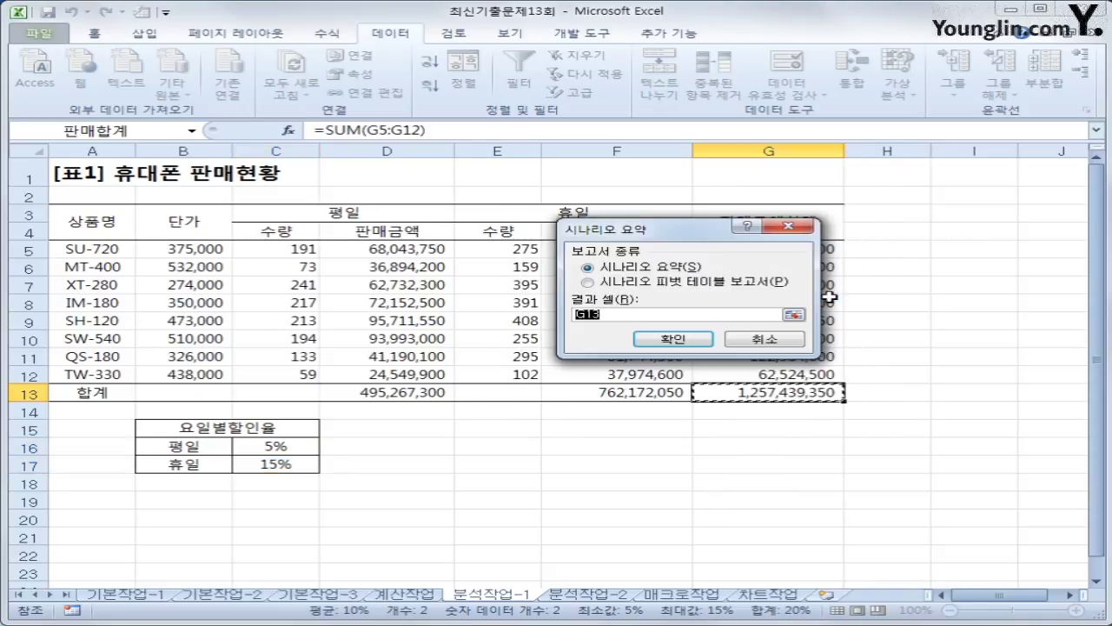
click(405, 393)
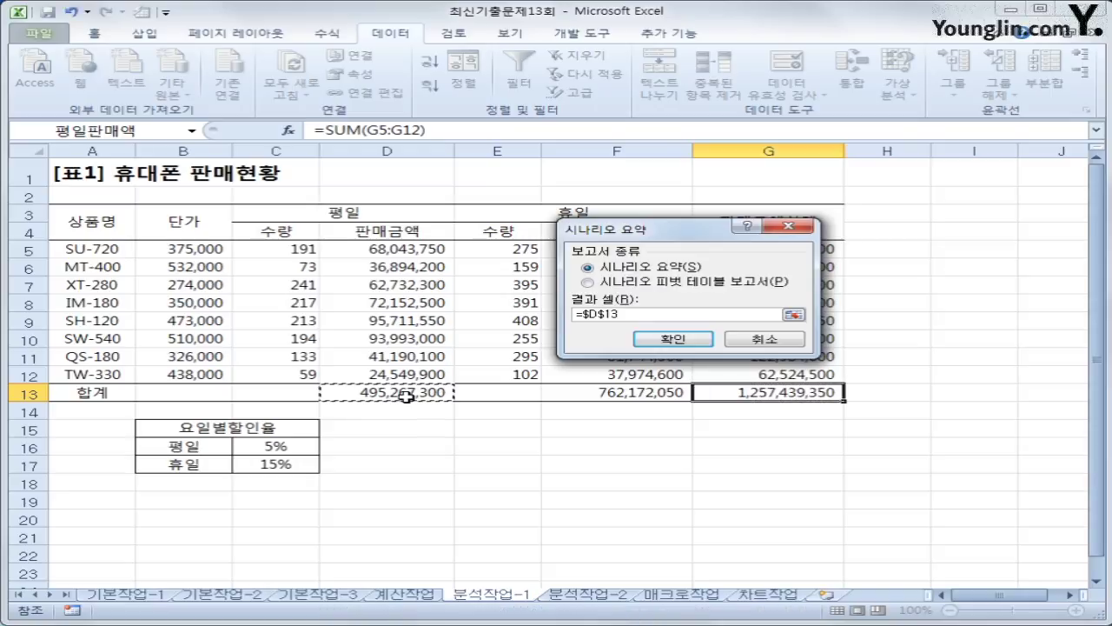
text(,)
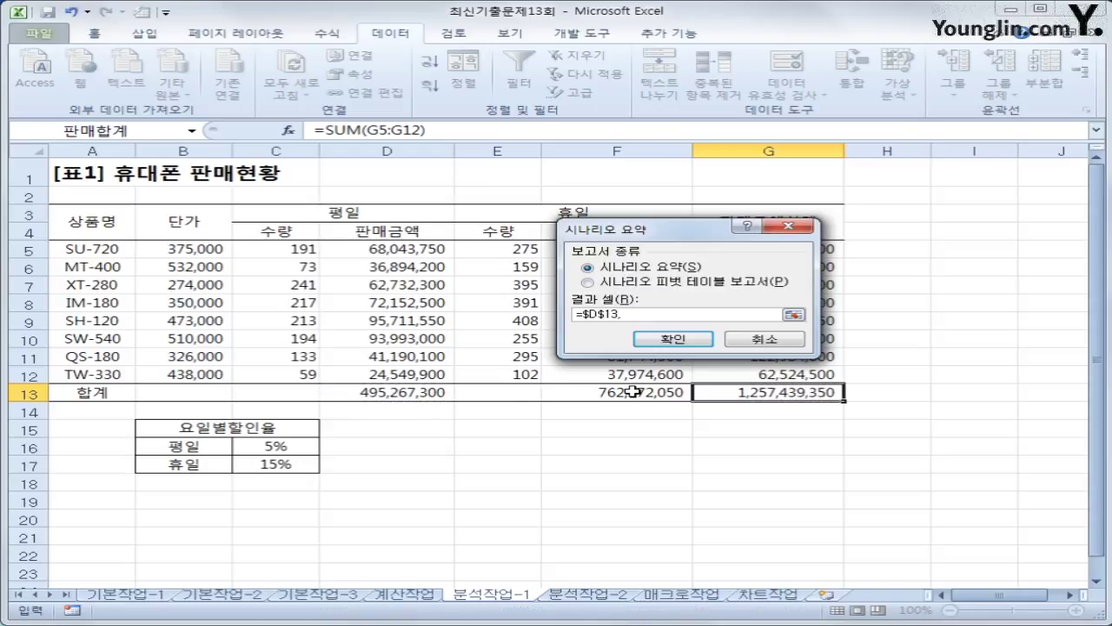
click(632, 392)
text(,)
click(782, 393)
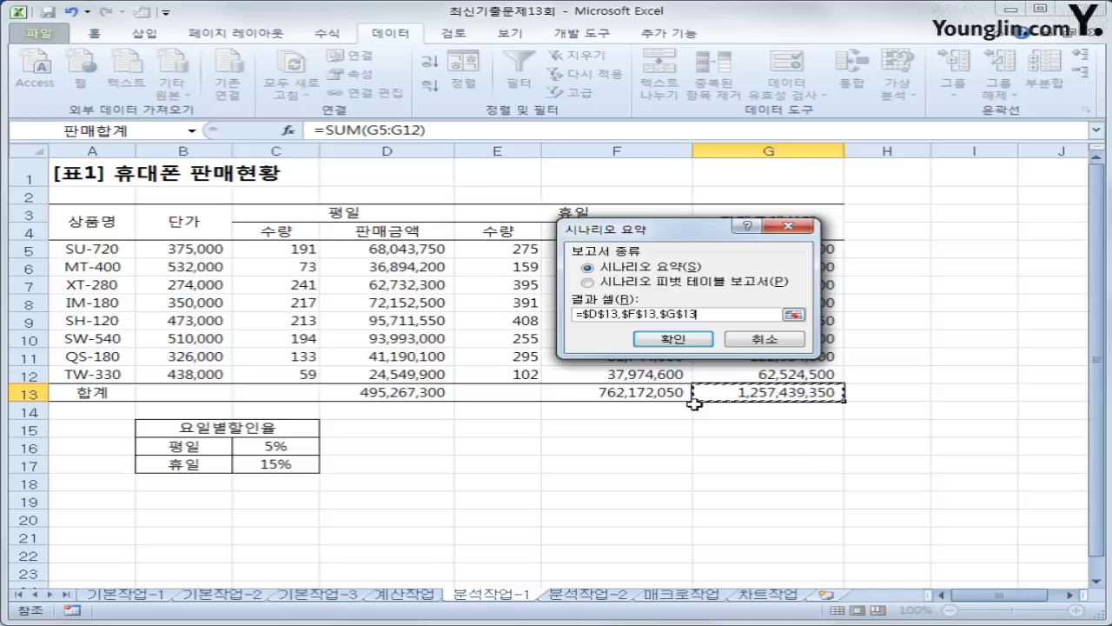
click(673, 338)
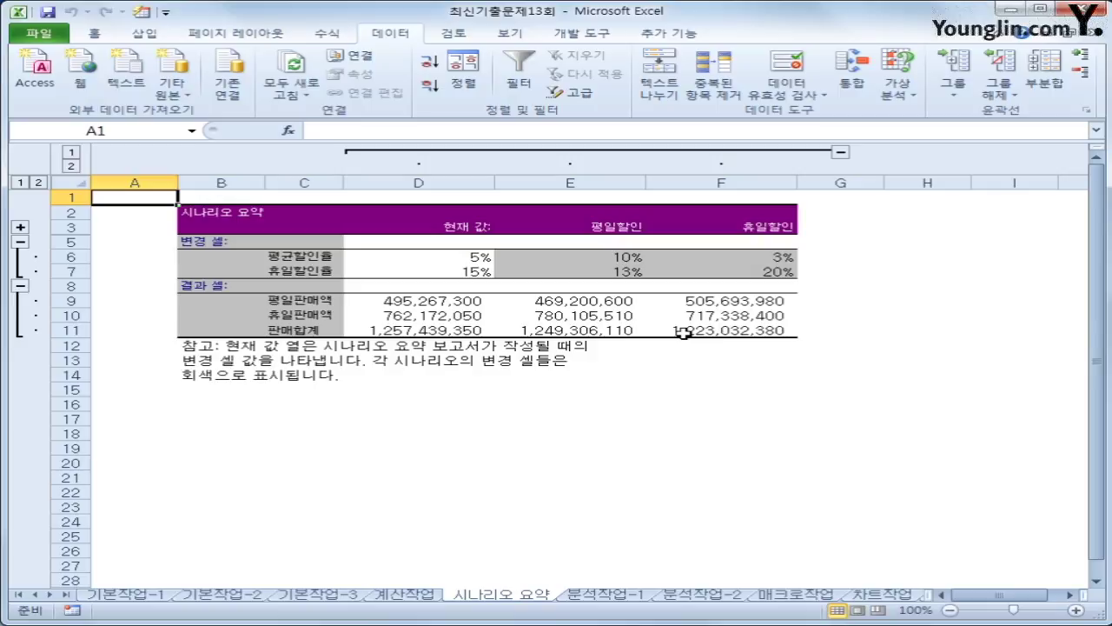
- Check the 분석작업-1 sheet against the 시나리오 요약 report, and open the 분석작업-2 sheet
click(609, 596)
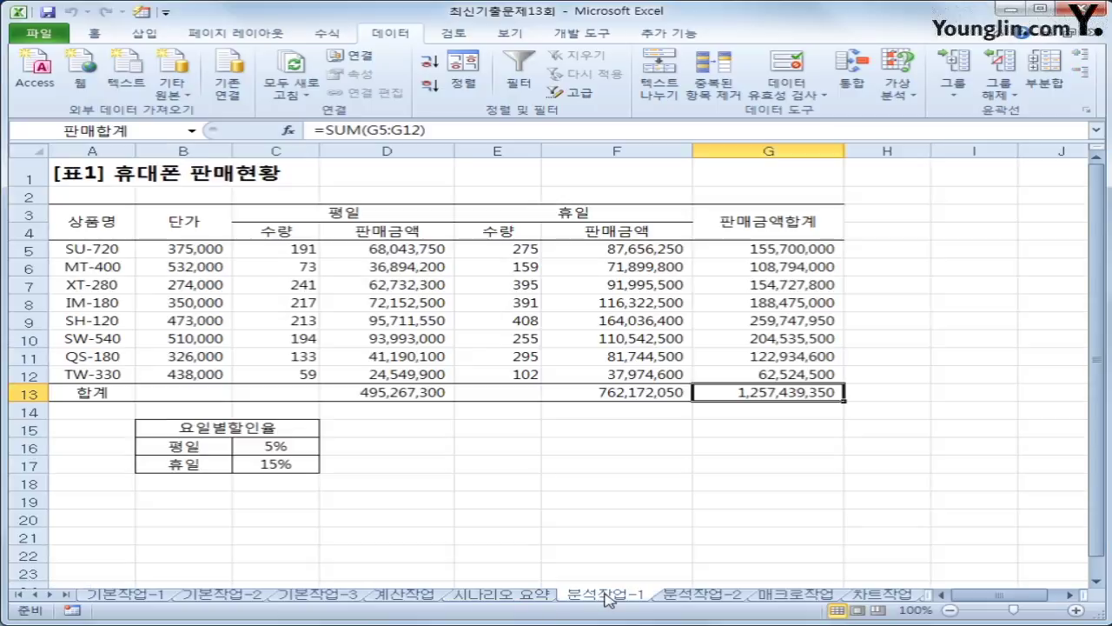
click(481, 598)
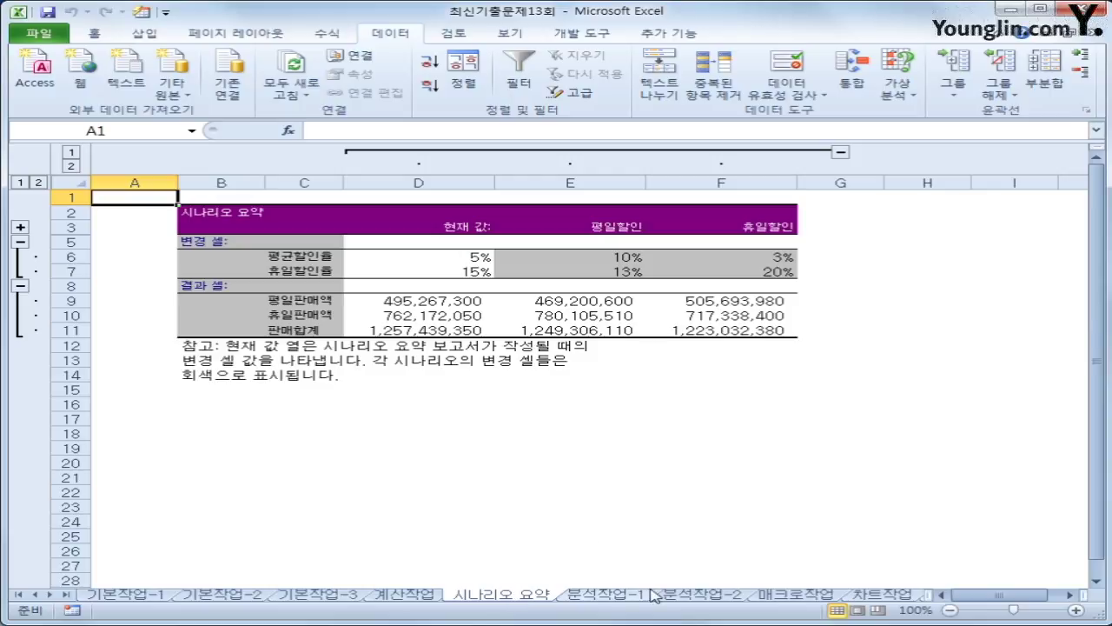
click(687, 596)
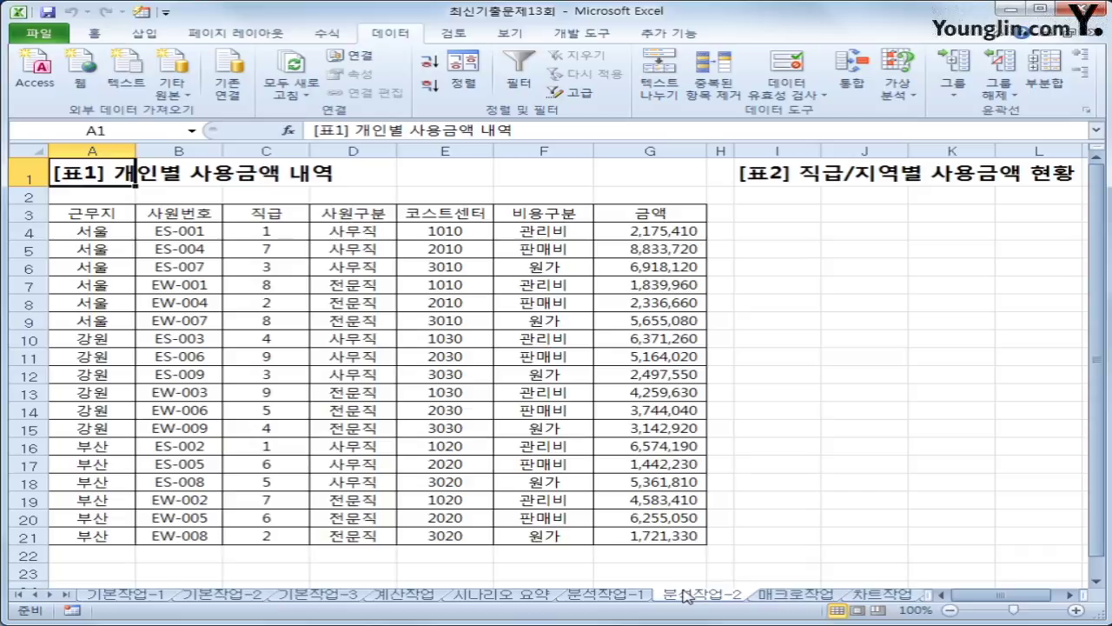
- Create a pivot table from A3:G21 on the existing 분석작업-2 worksheet, placed at cell I3
click(169, 247)
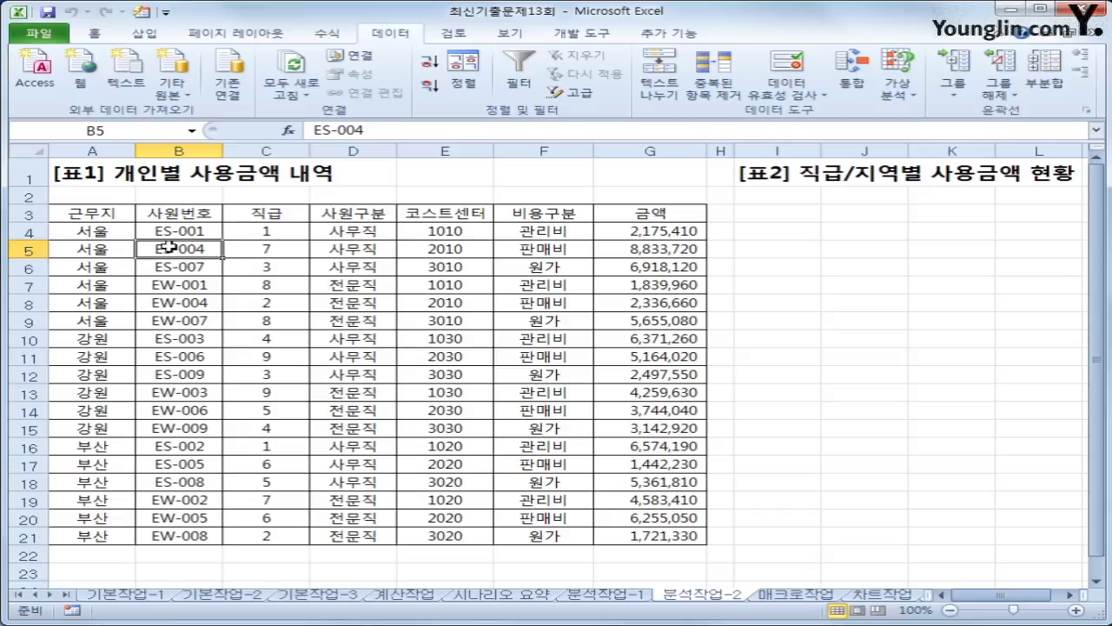
click(139, 35)
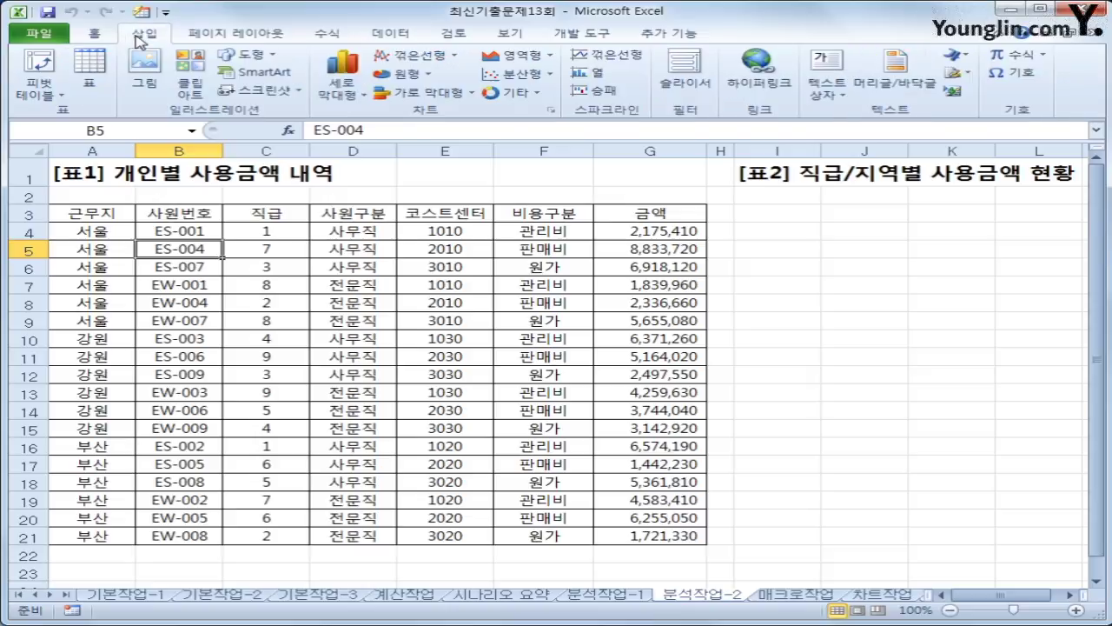
click(40, 68)
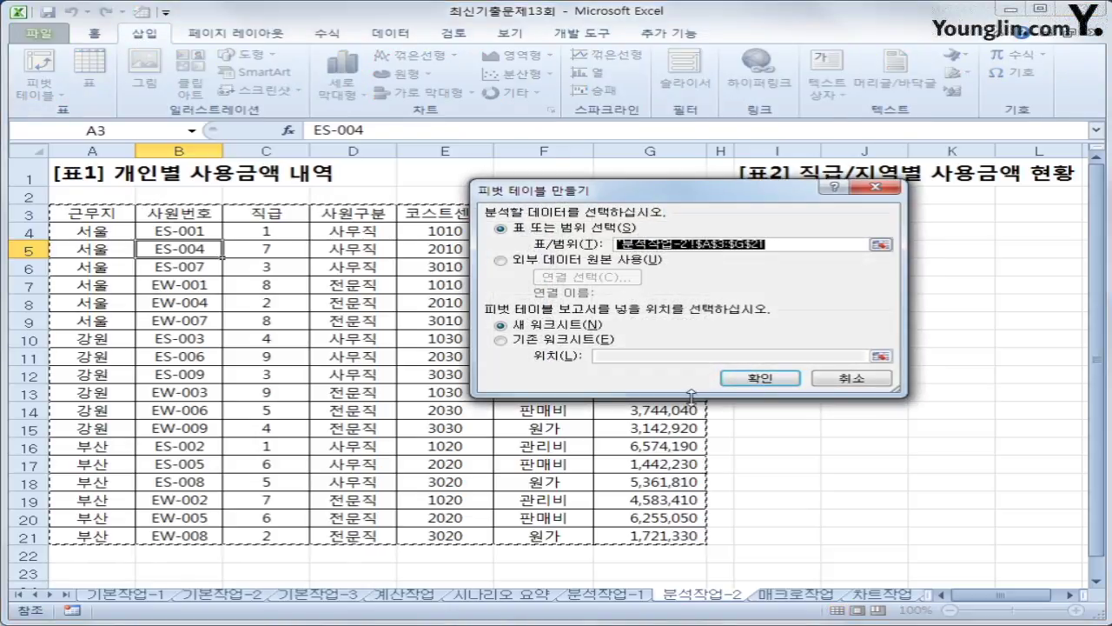
click(542, 340)
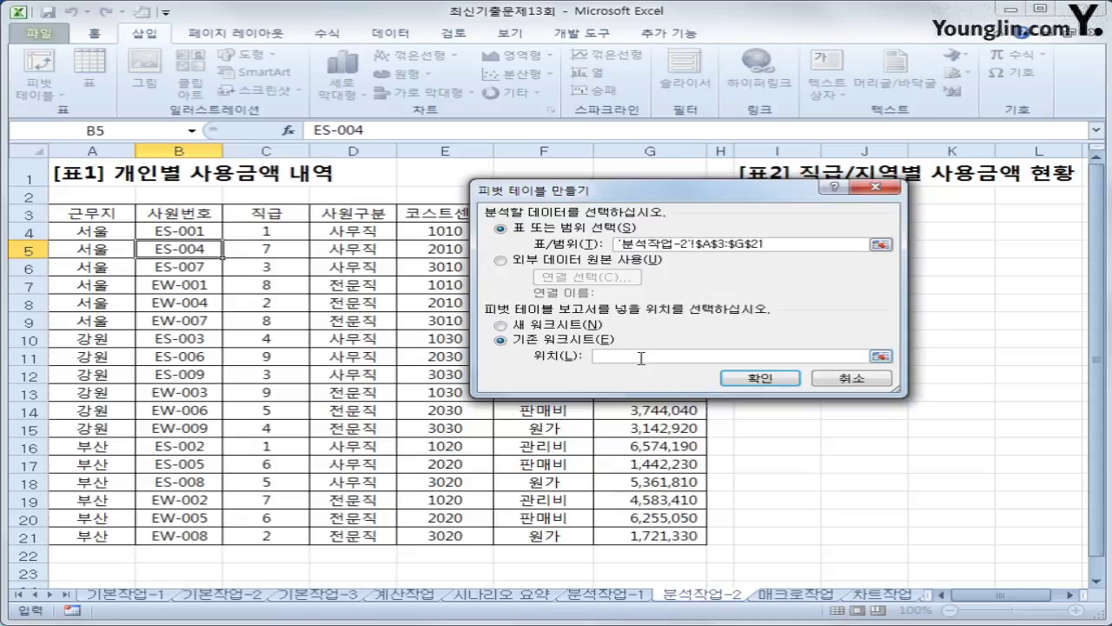
drag(686, 188, 724, 269)
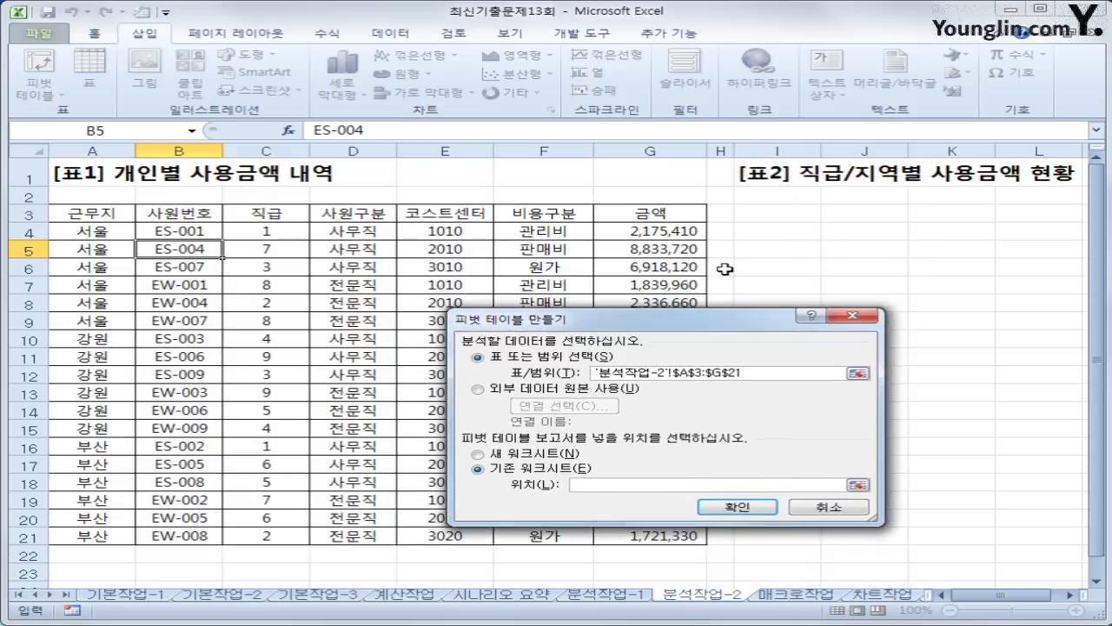
click(767, 217)
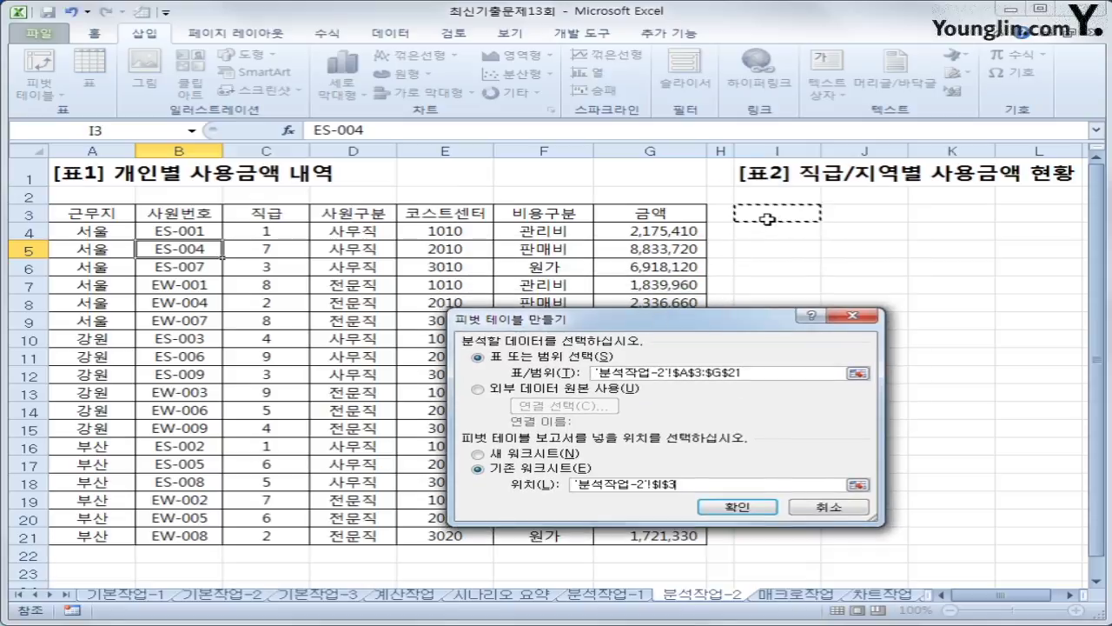
click(735, 505)
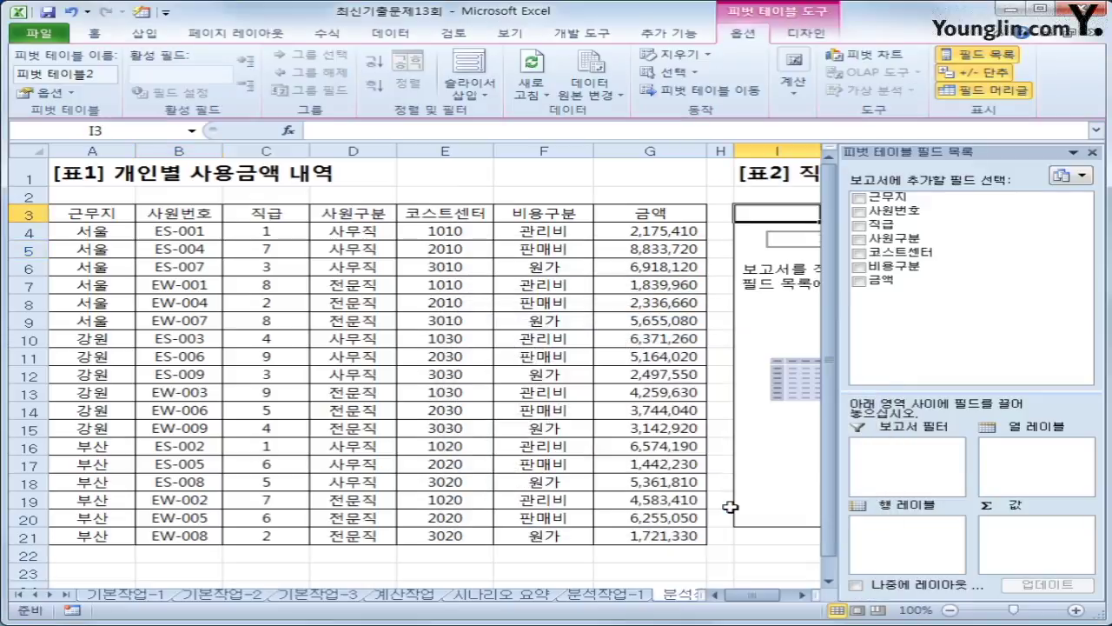
- Lay out the pivot table with 직급 and 사원구분 as row labels, 근무지 as column label and the sum of 금액 as values
click(803, 597)
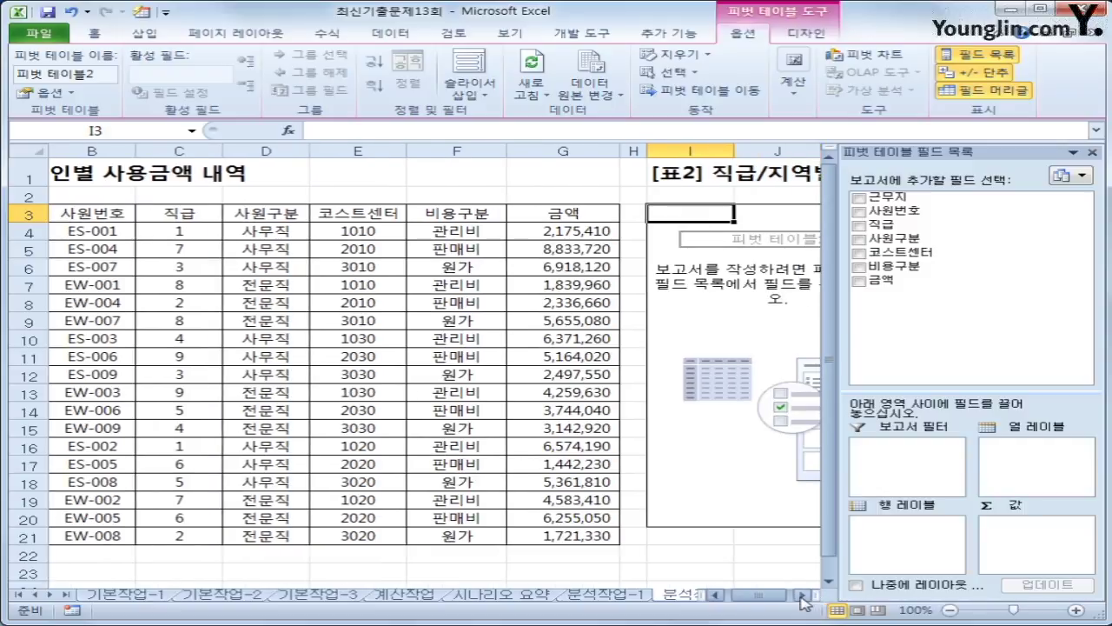
click(803, 596)
click(803, 596)
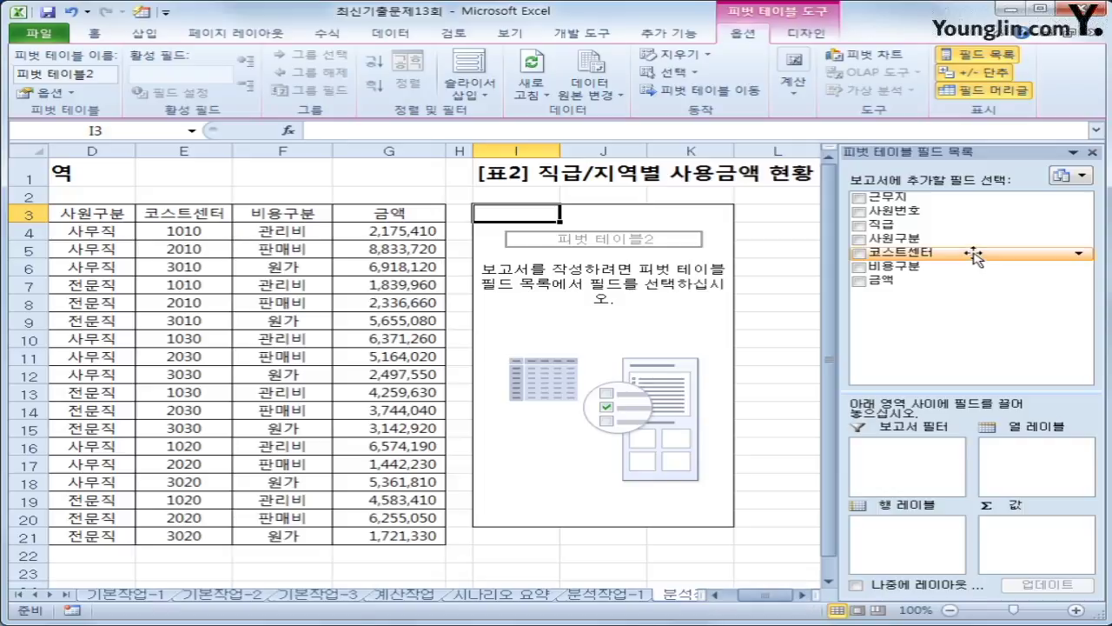
drag(899, 252, 909, 524)
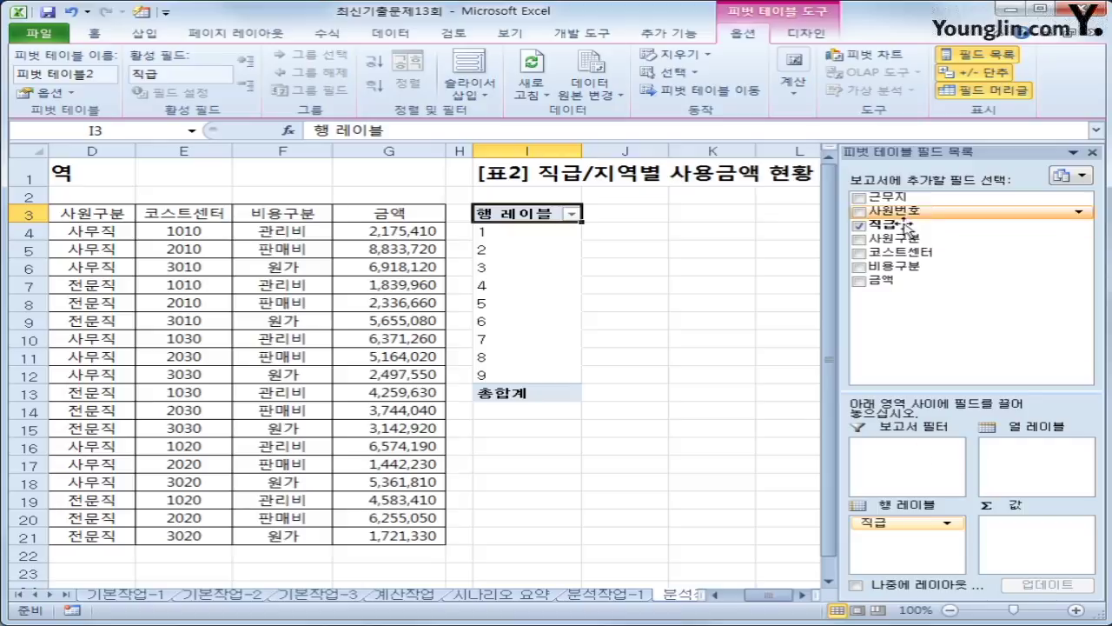
drag(904, 240, 917, 545)
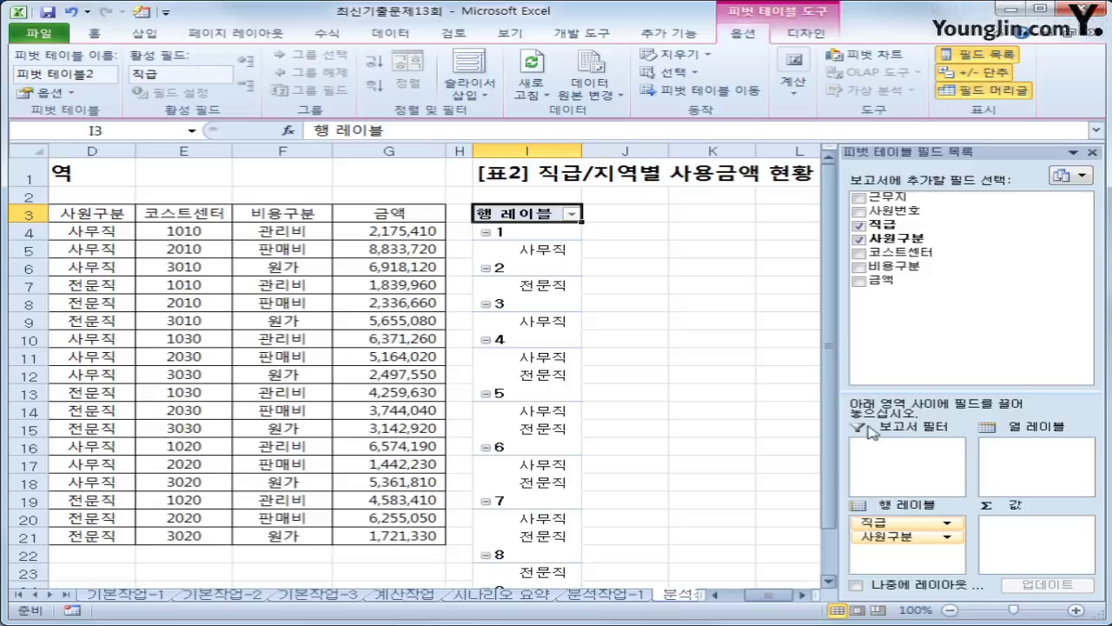
drag(895, 198, 1035, 467)
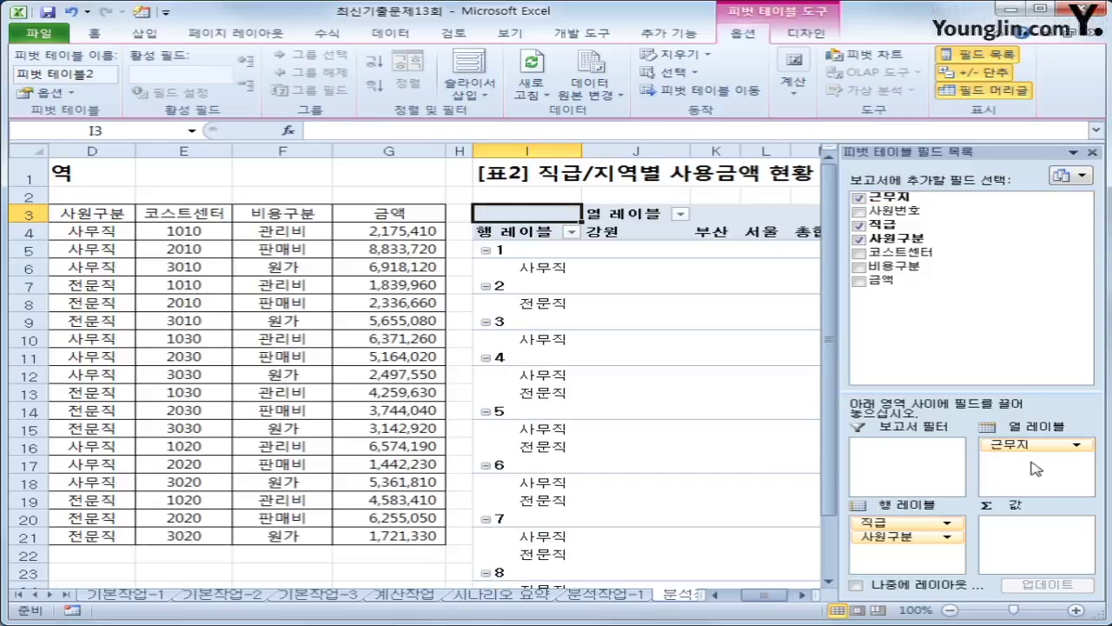
drag(884, 282, 1039, 536)
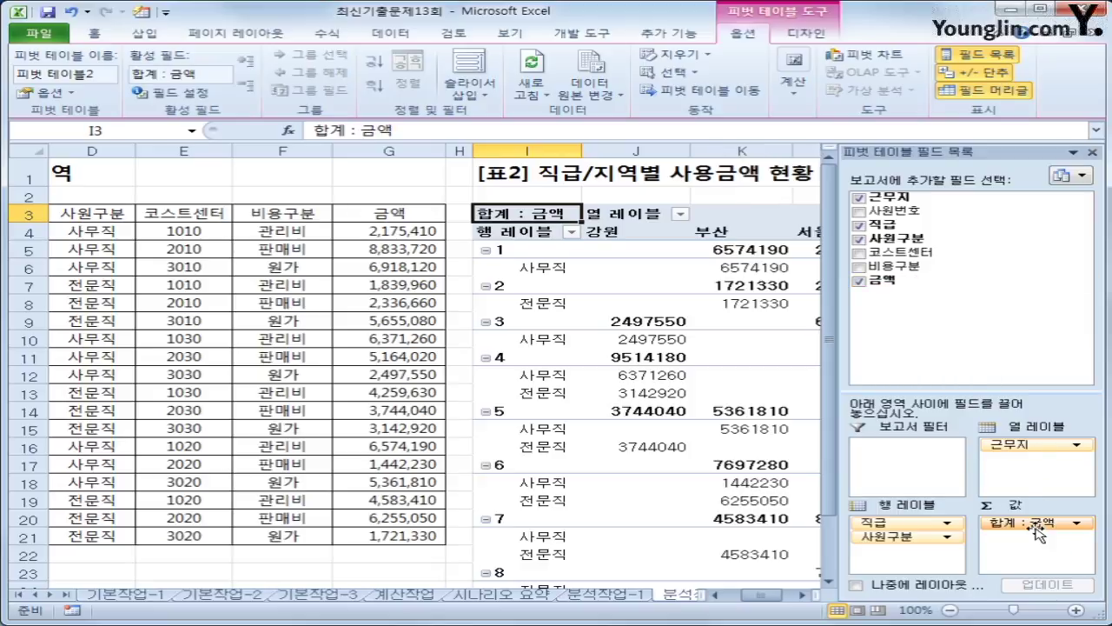
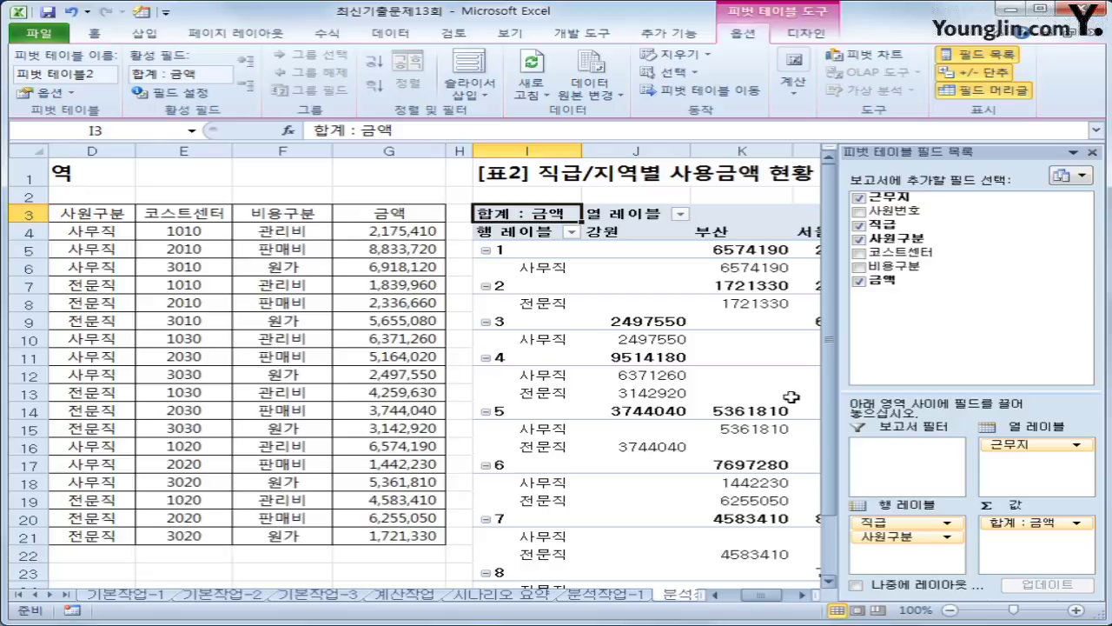
- Group the 직급 row labels from 1 to 9 in intervals of 3
click(515, 249)
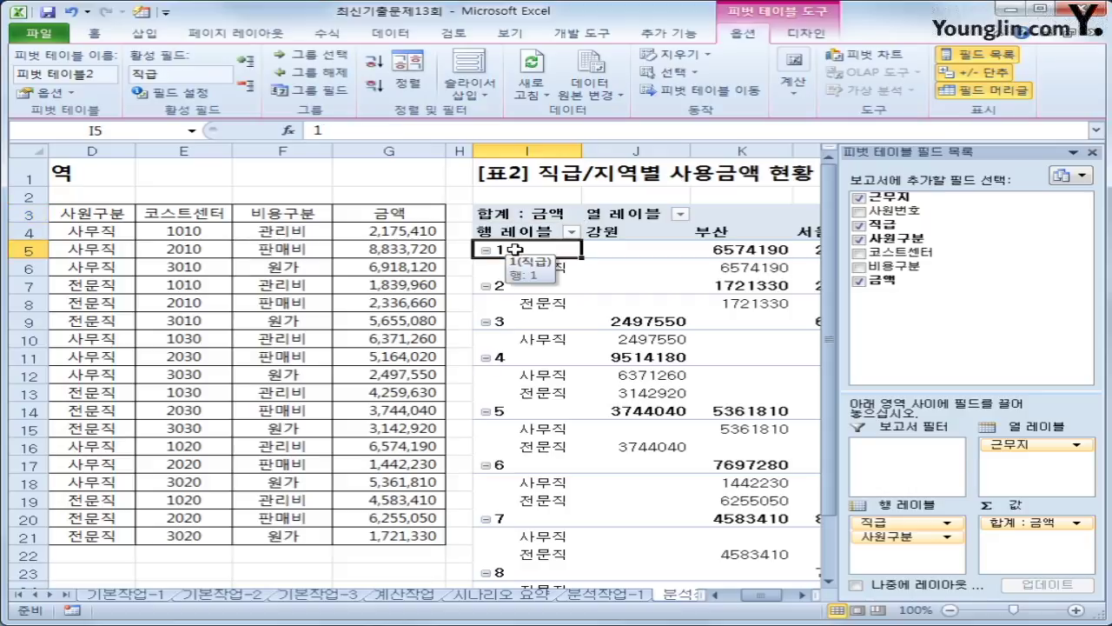
right_click(515, 249)
click(657, 409)
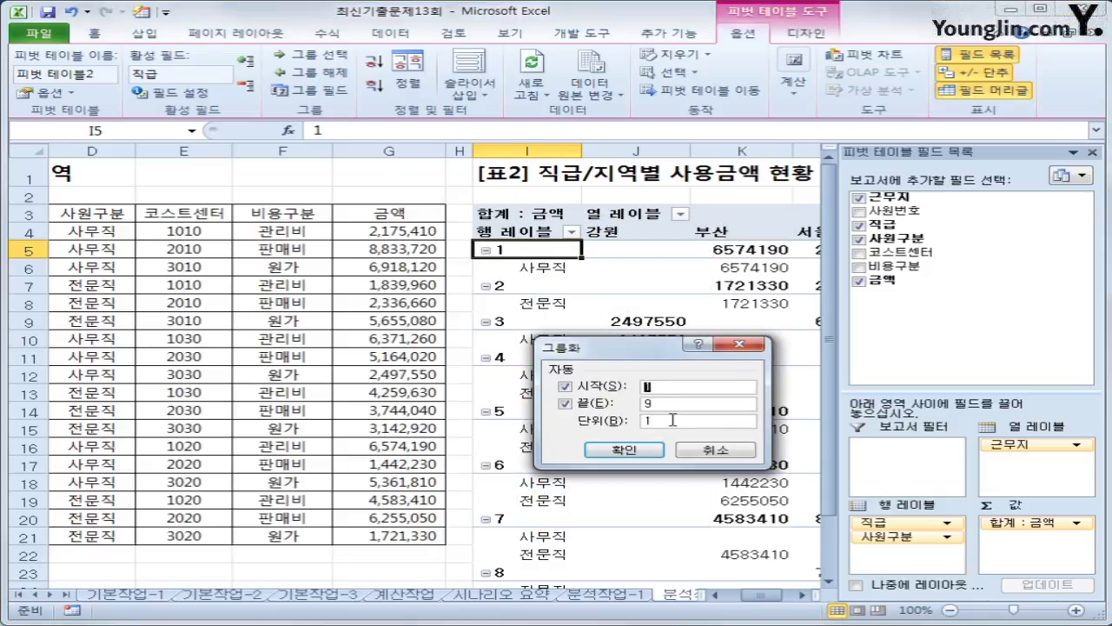
double_click(647, 420)
text(3)
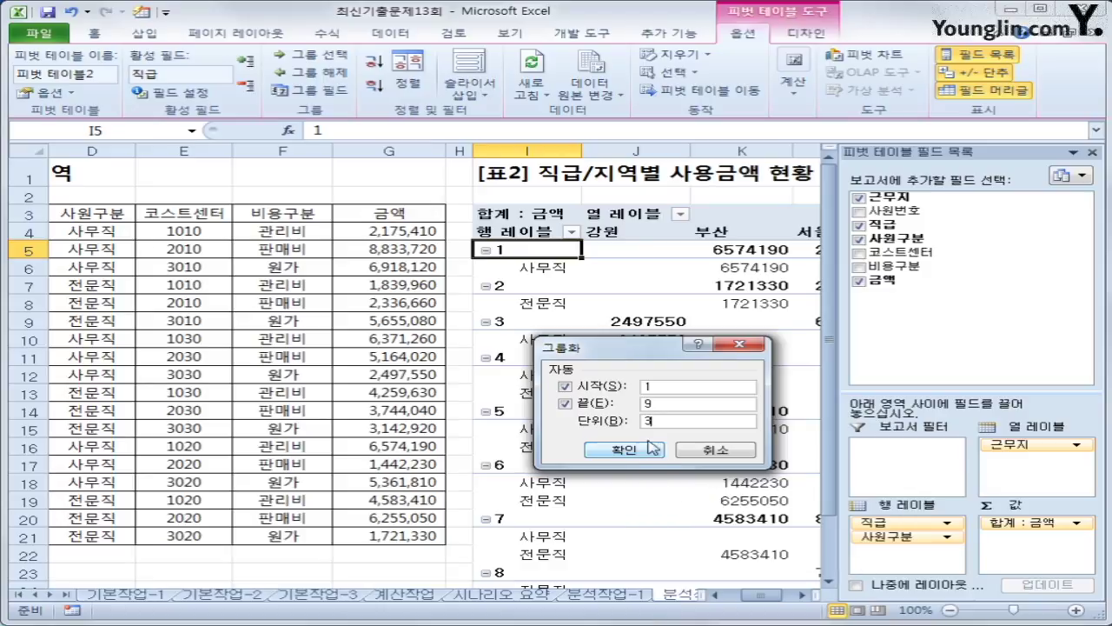
click(624, 452)
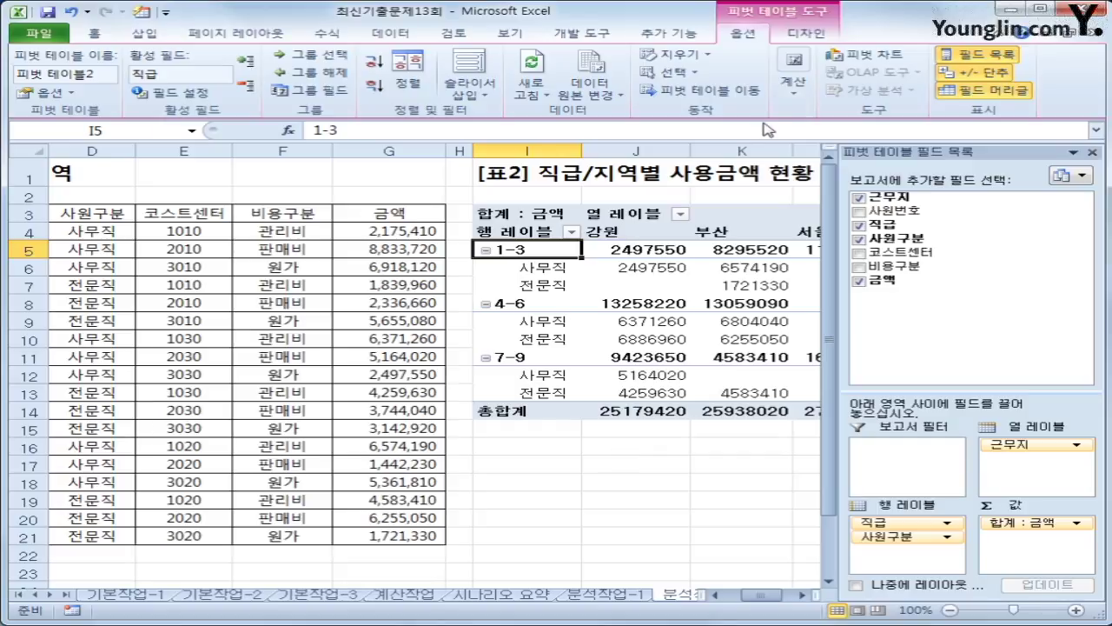
- Change the pivot table's report layout to outline form (개요 형식으로 표시)
click(805, 35)
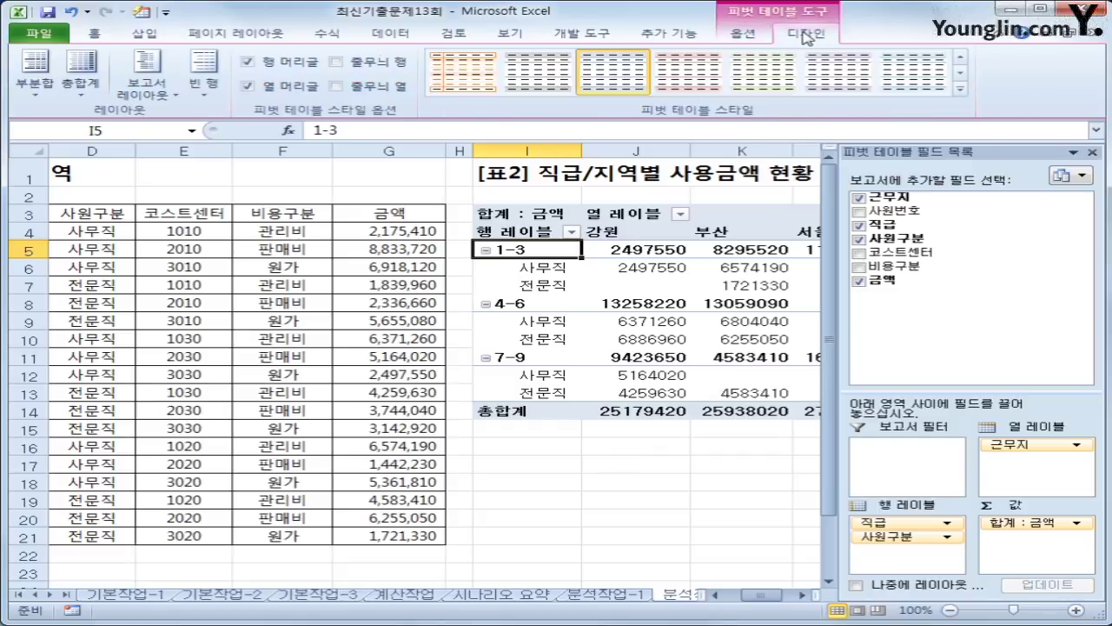
click(177, 95)
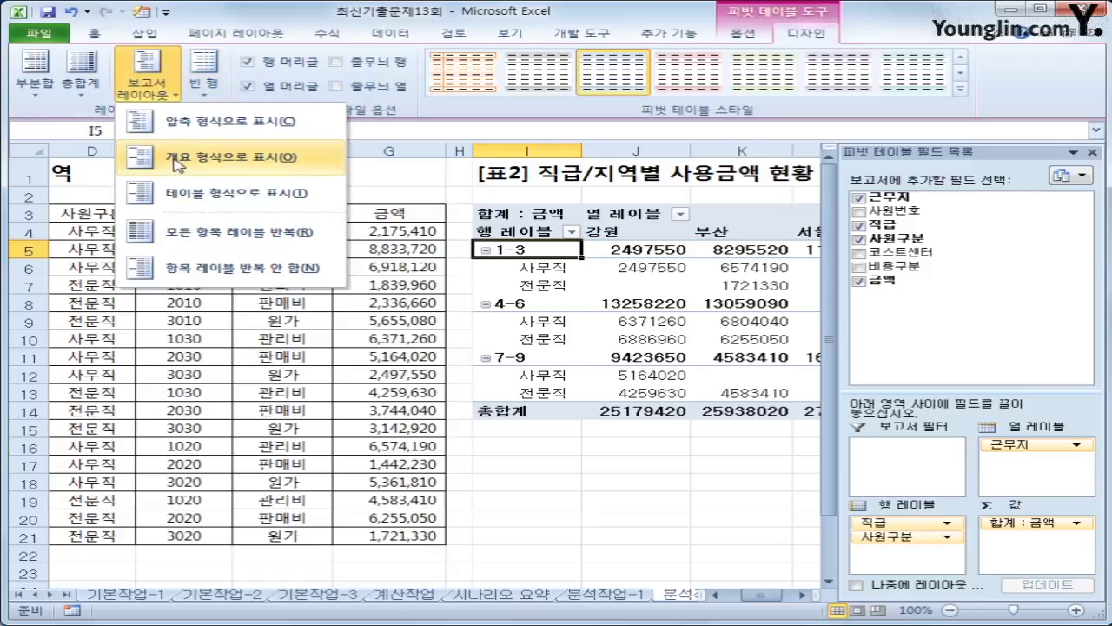
click(178, 165)
click(804, 595)
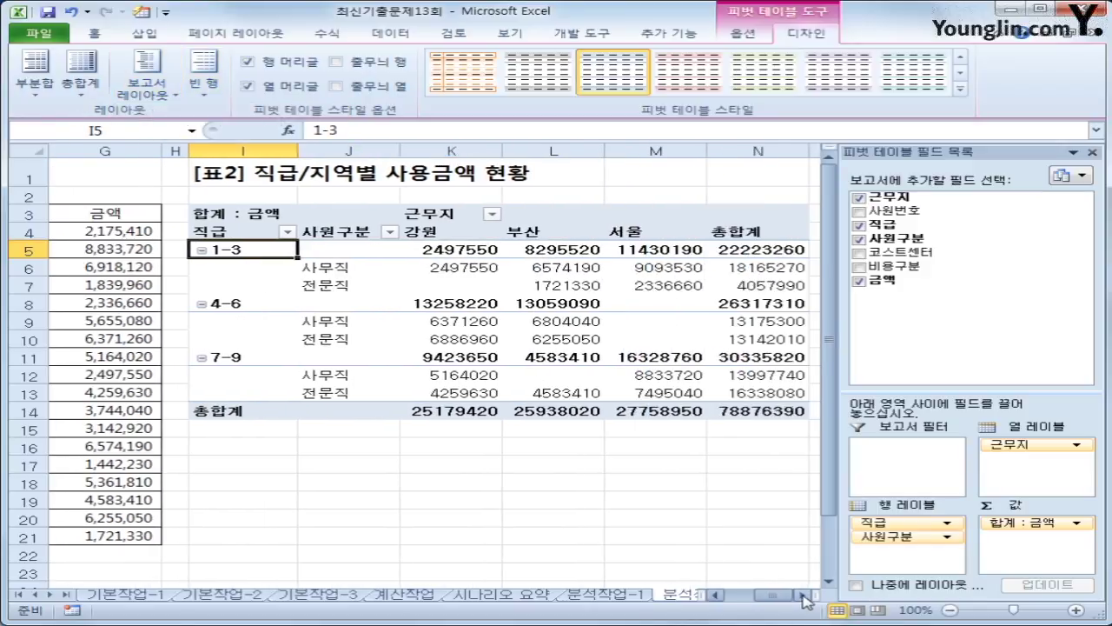
click(804, 595)
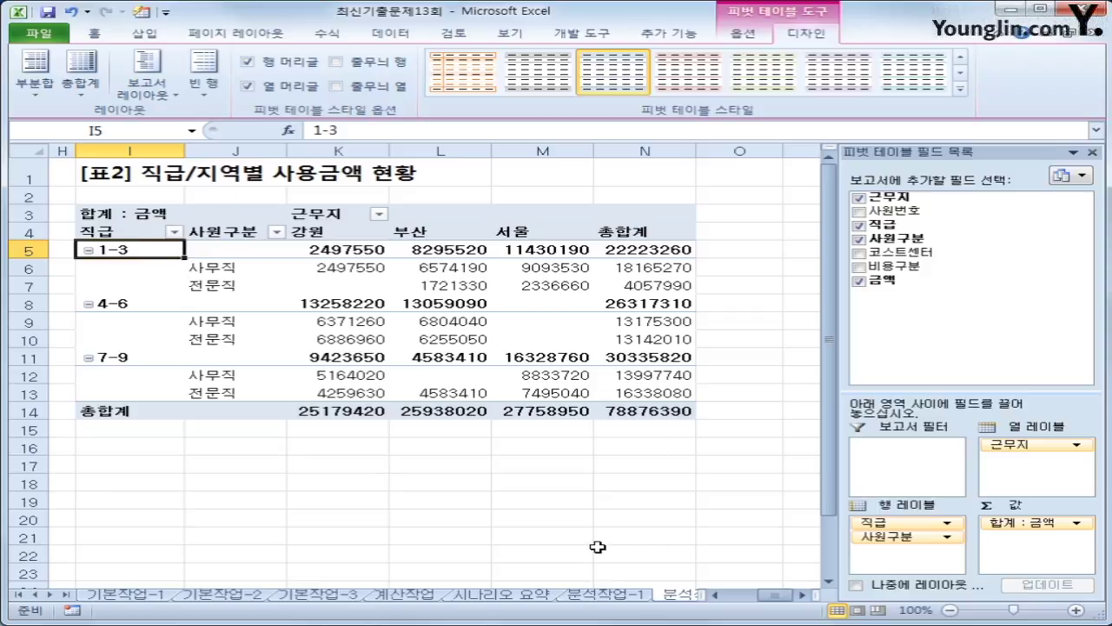
- Apply the comma style to the pivot values in K5:N14 and autofit the widths of columns K to M
drag(374, 252, 637, 416)
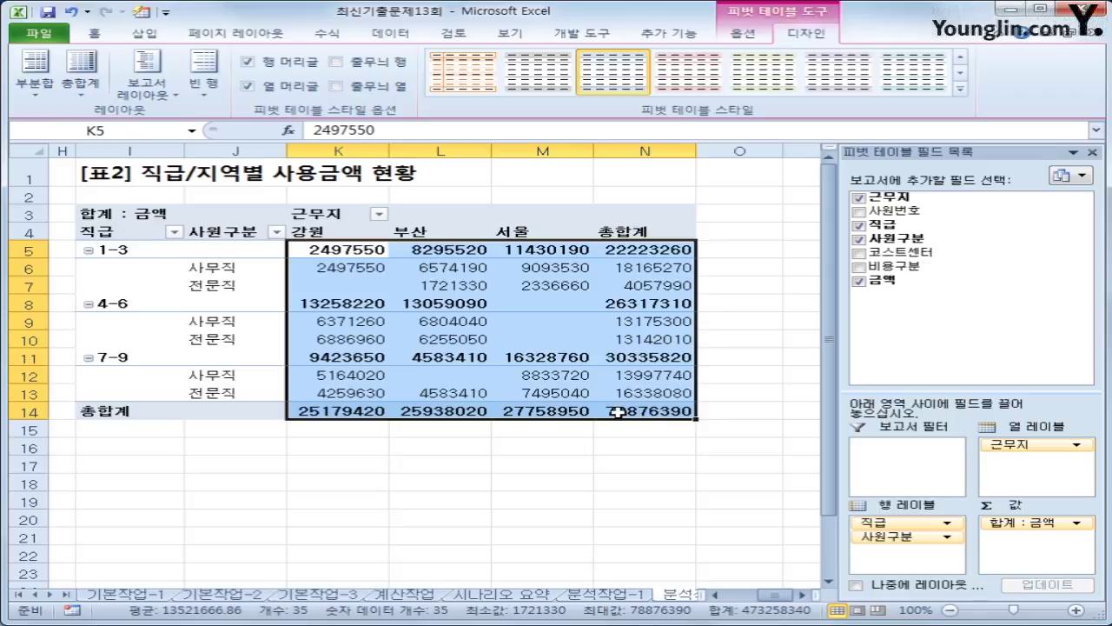
click(106, 34)
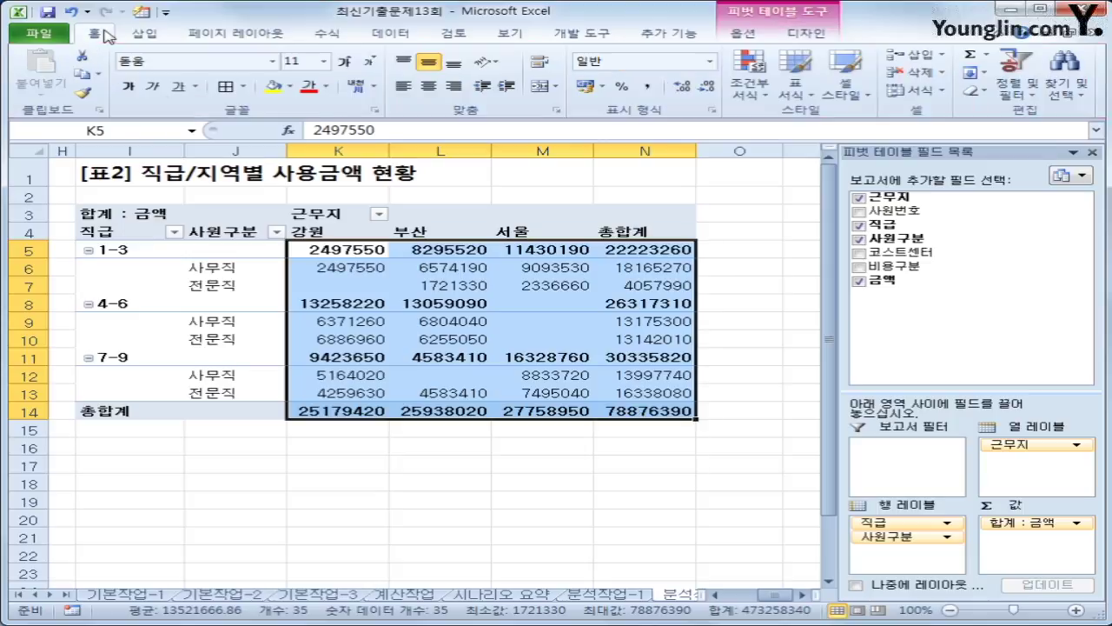
click(648, 87)
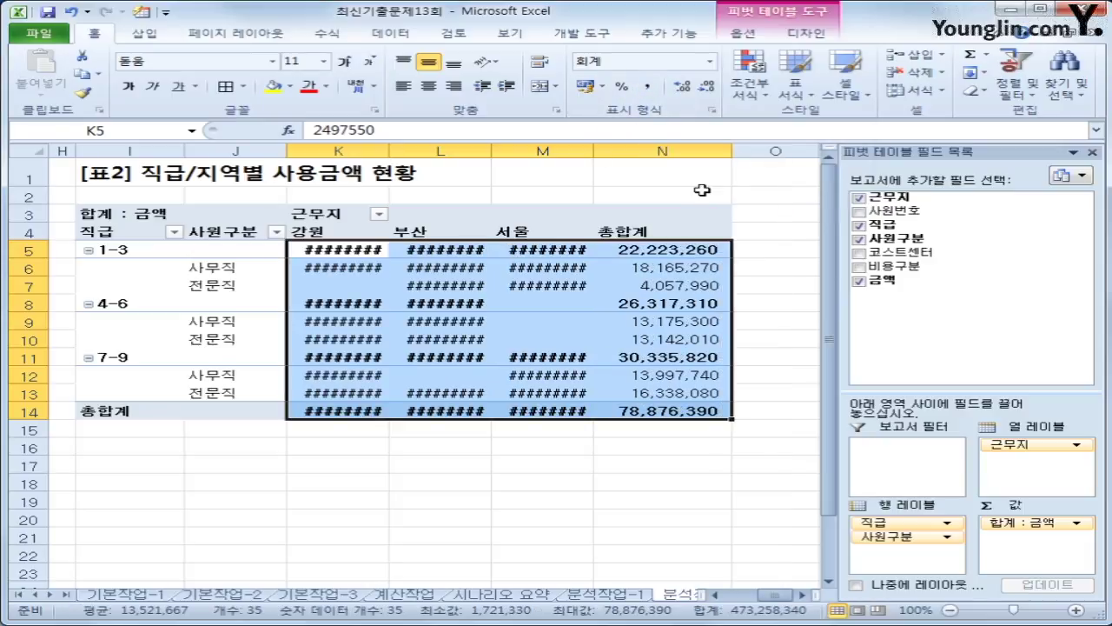
drag(364, 152, 539, 152)
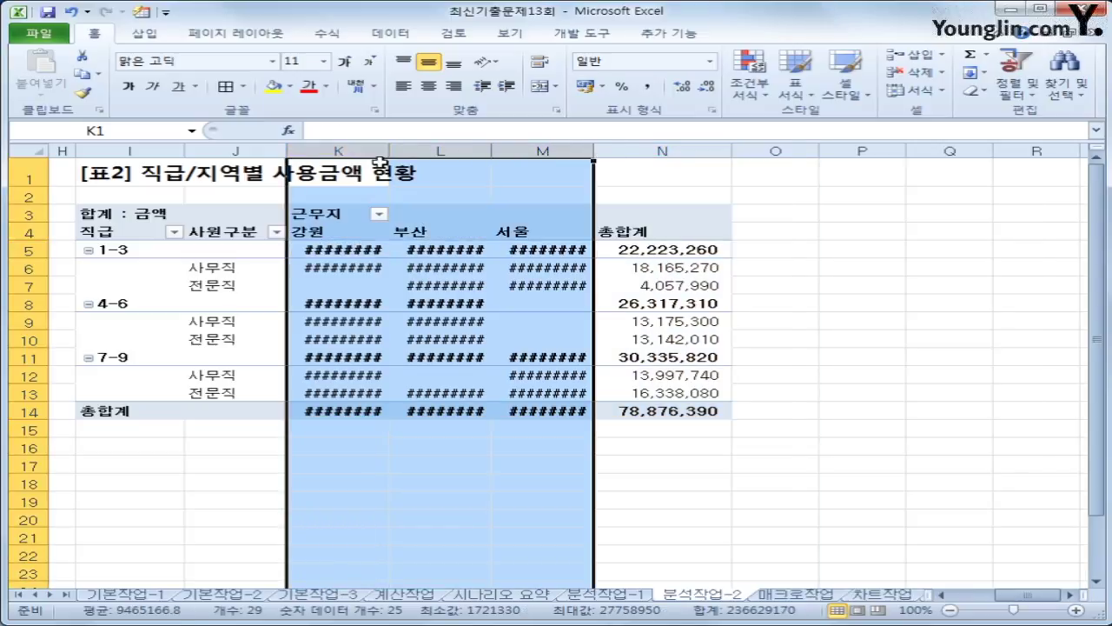
double_click(595, 153)
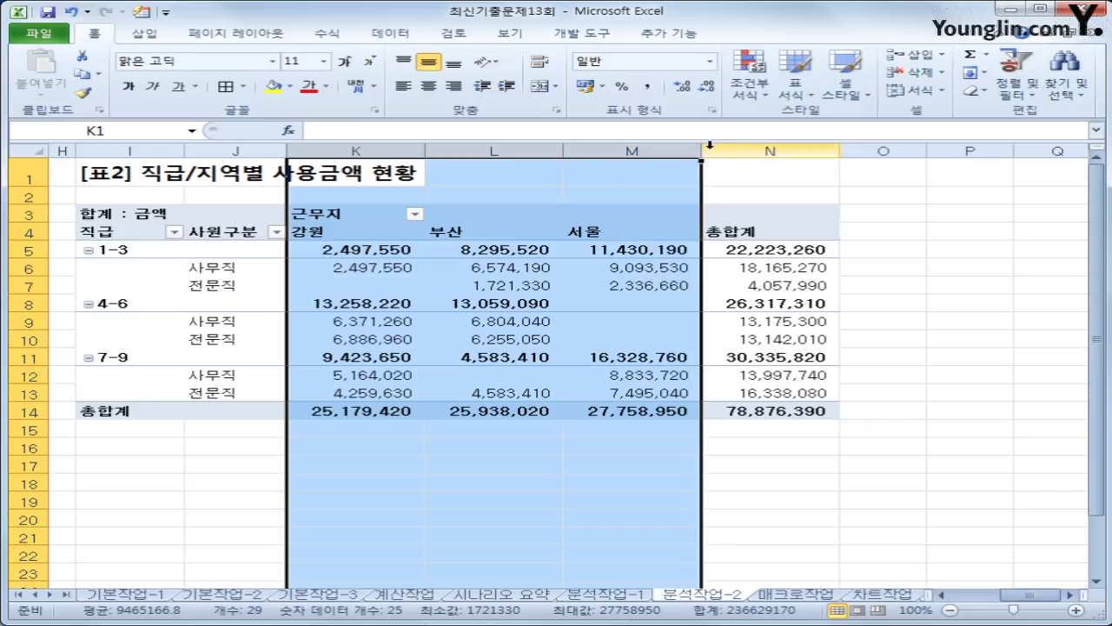
click(951, 497)
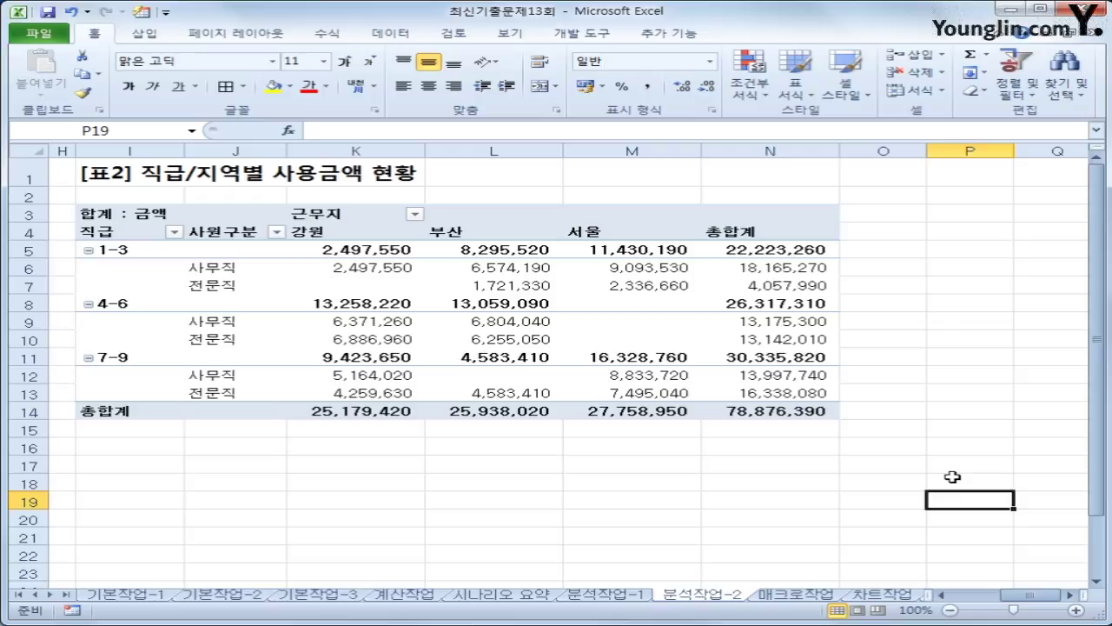
- Open the 매크로작업 sheet and start recording a macro named 합계 in the current workbook
click(821, 600)
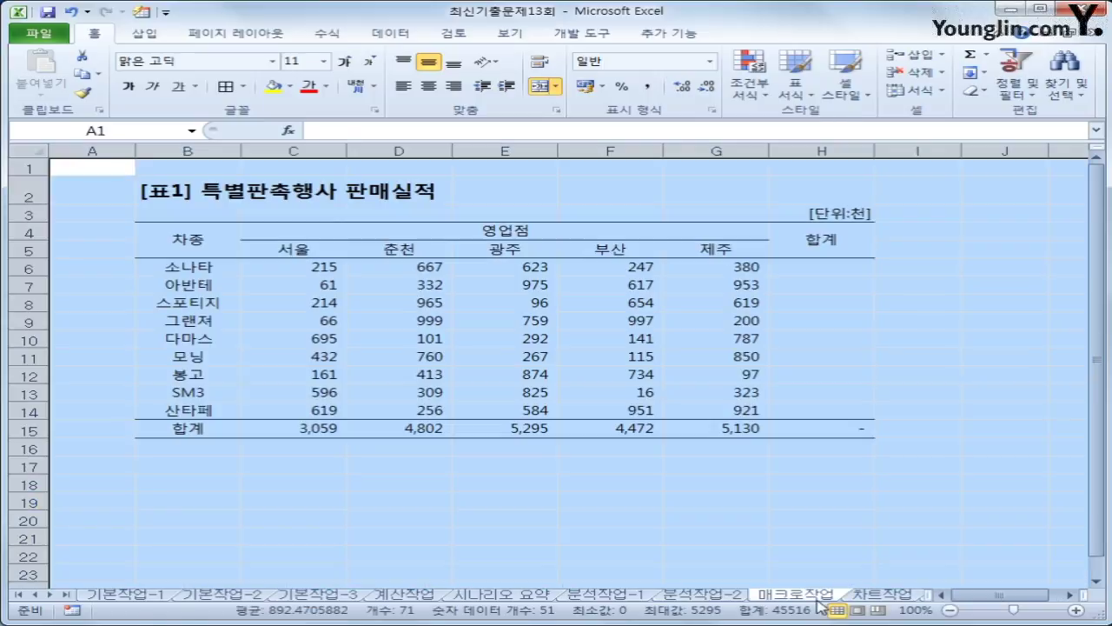
click(875, 519)
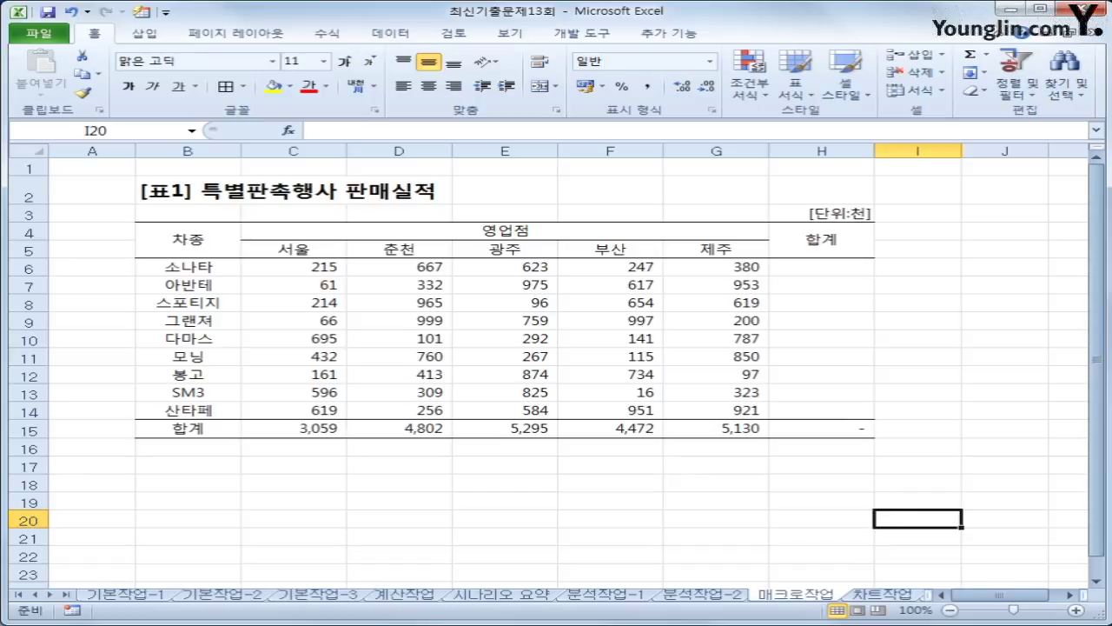
click(582, 35)
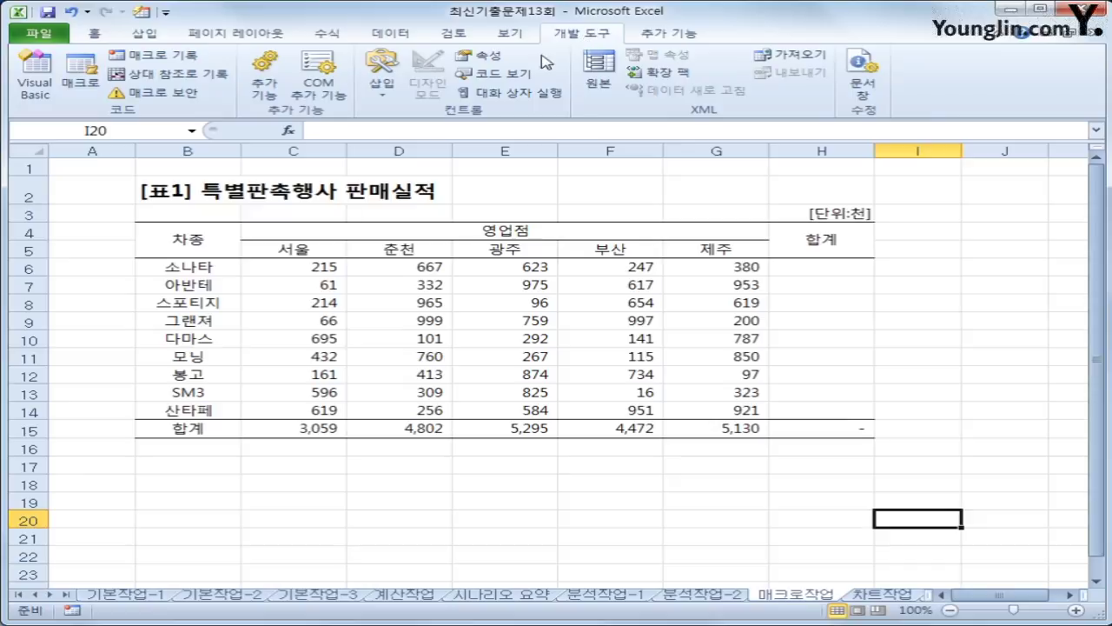
click(189, 57)
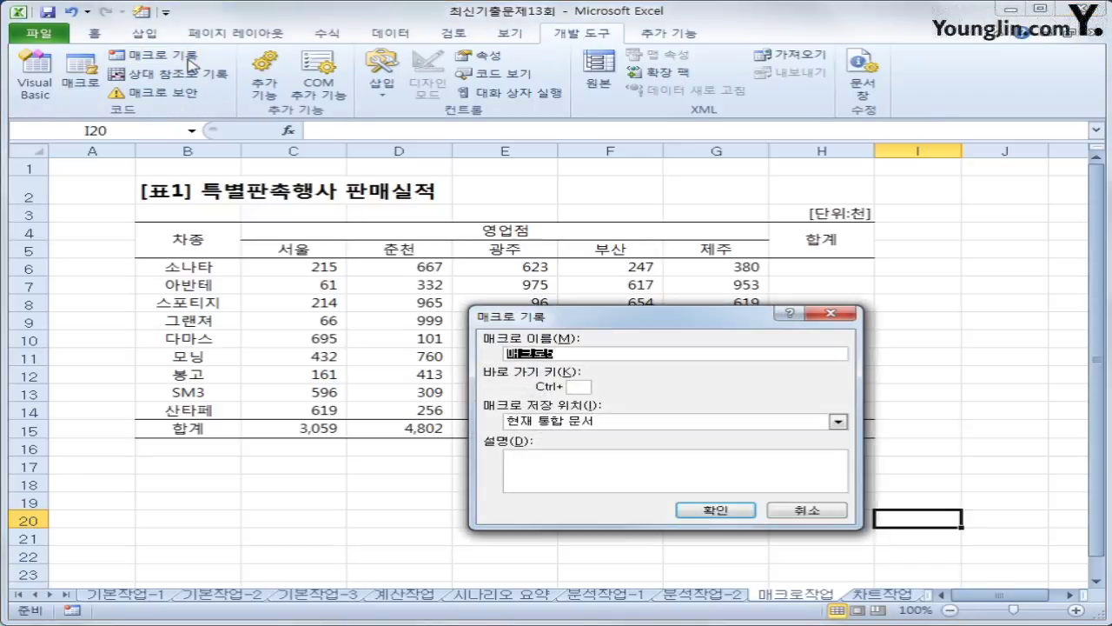
text(합계)
key(Return)
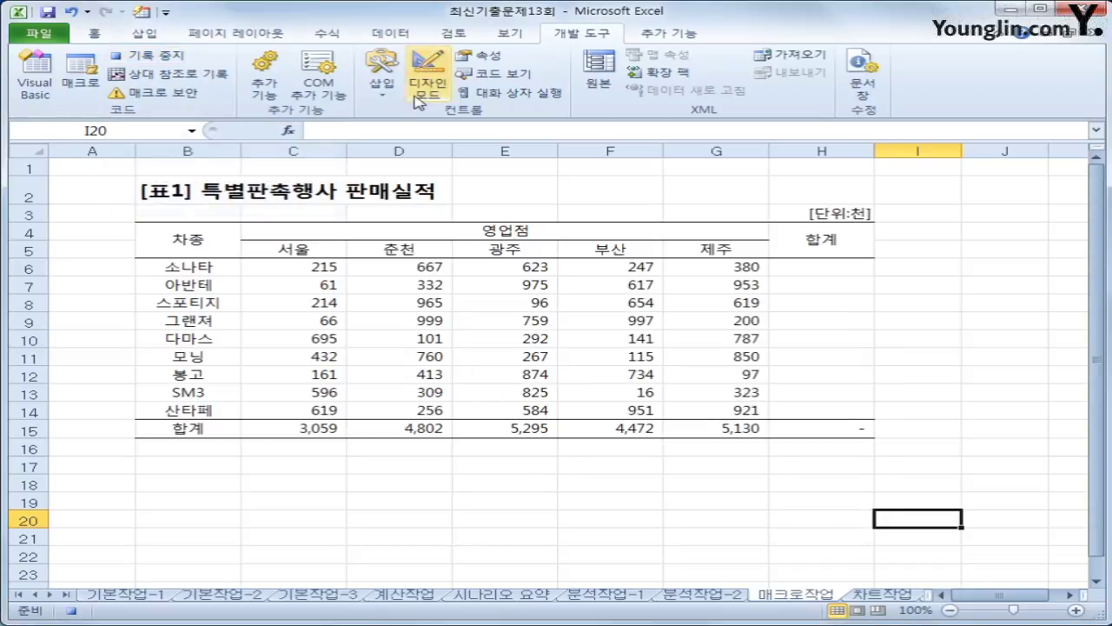
- Enter a SUM formula in H6 that adds up the 소나타 sales in C6:G6
click(841, 271)
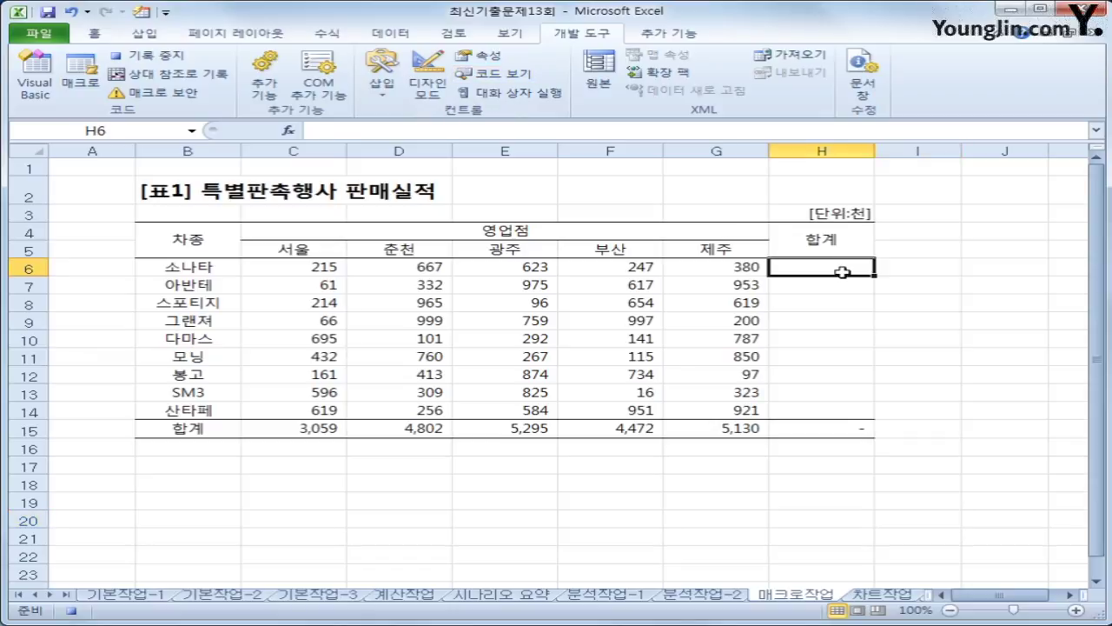
text(=)
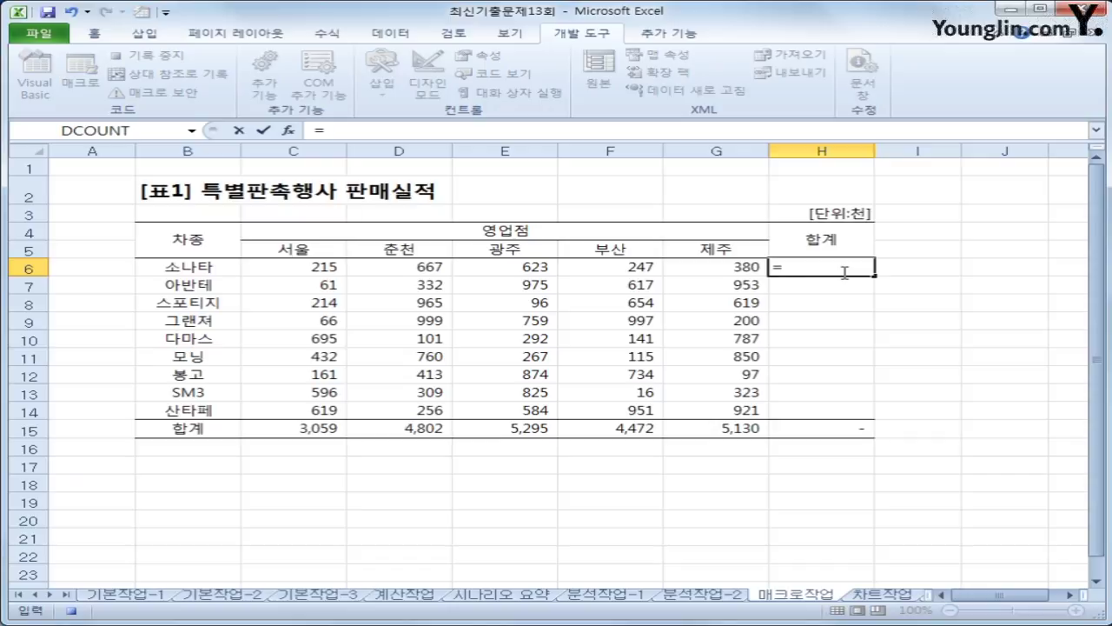
text(sum()
drag(323, 266, 706, 271)
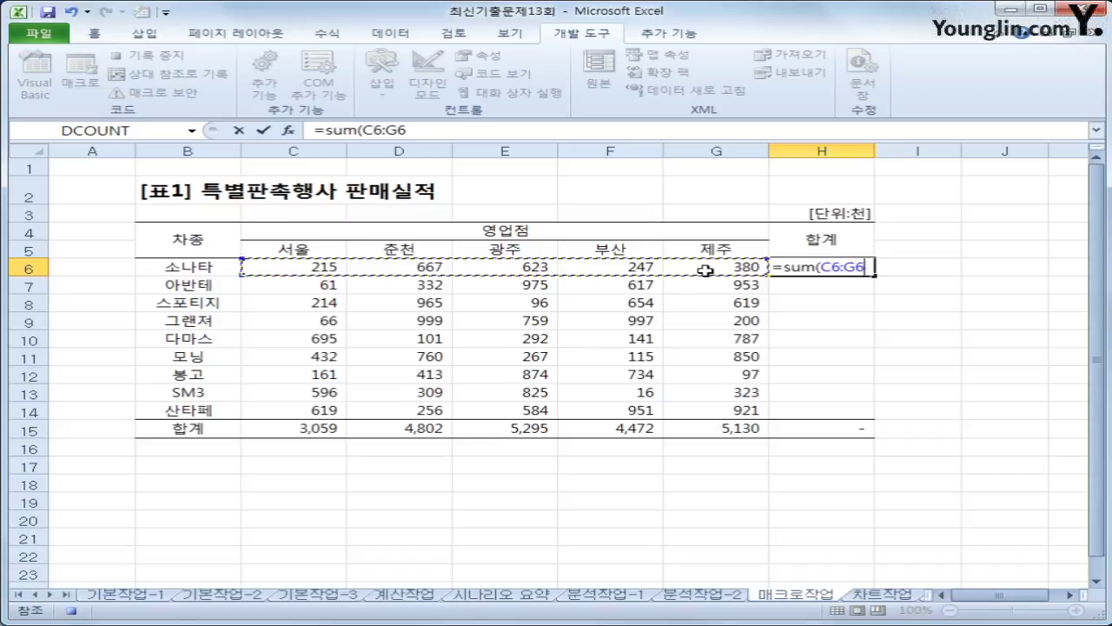
text())
key(Return)
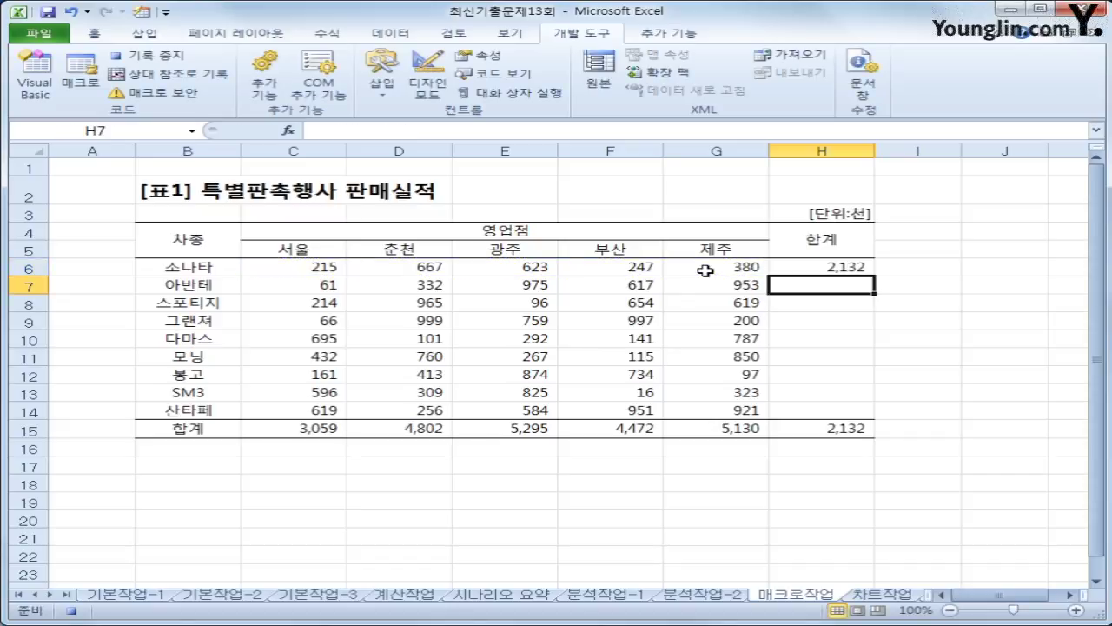
- Copy the H6 sum formula down through H14 and stop recording the macro
click(841, 269)
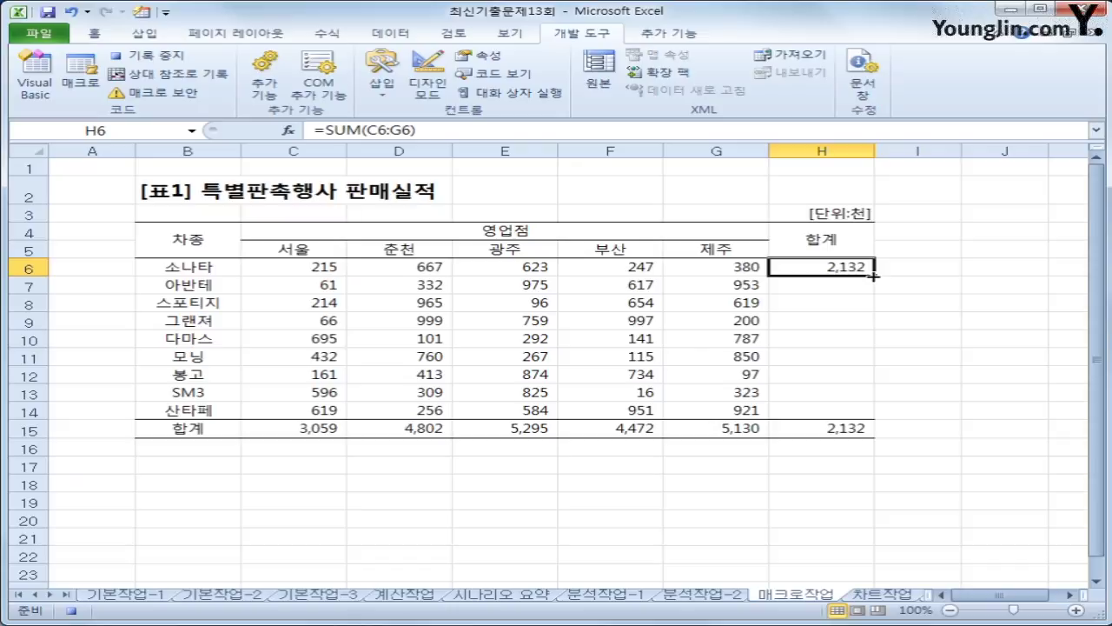
drag(872, 274, 883, 419)
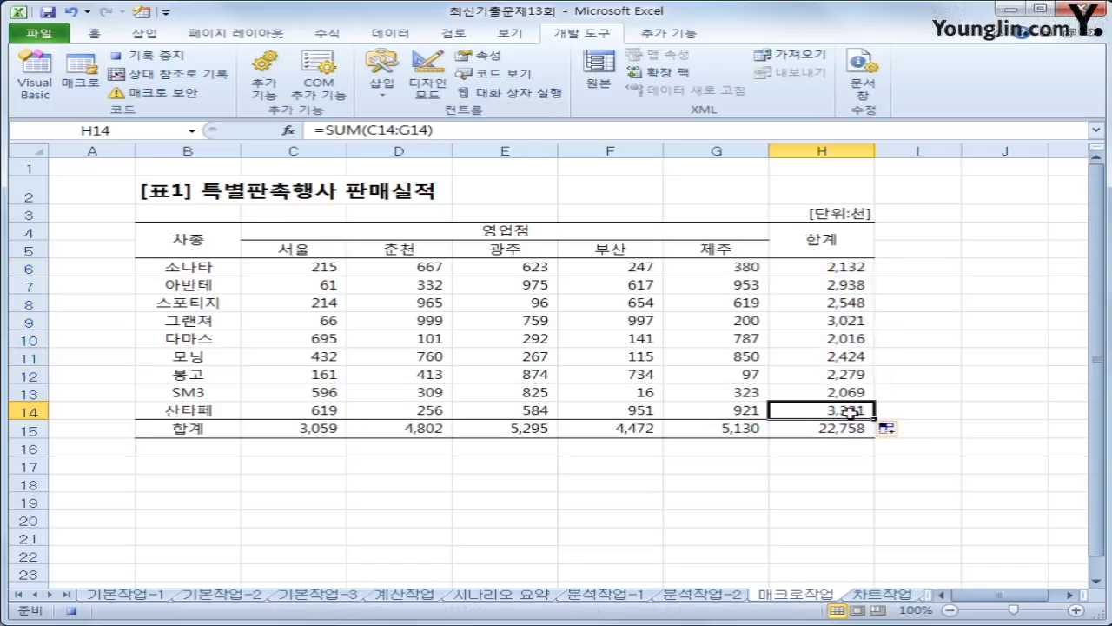
click(847, 413)
click(185, 57)
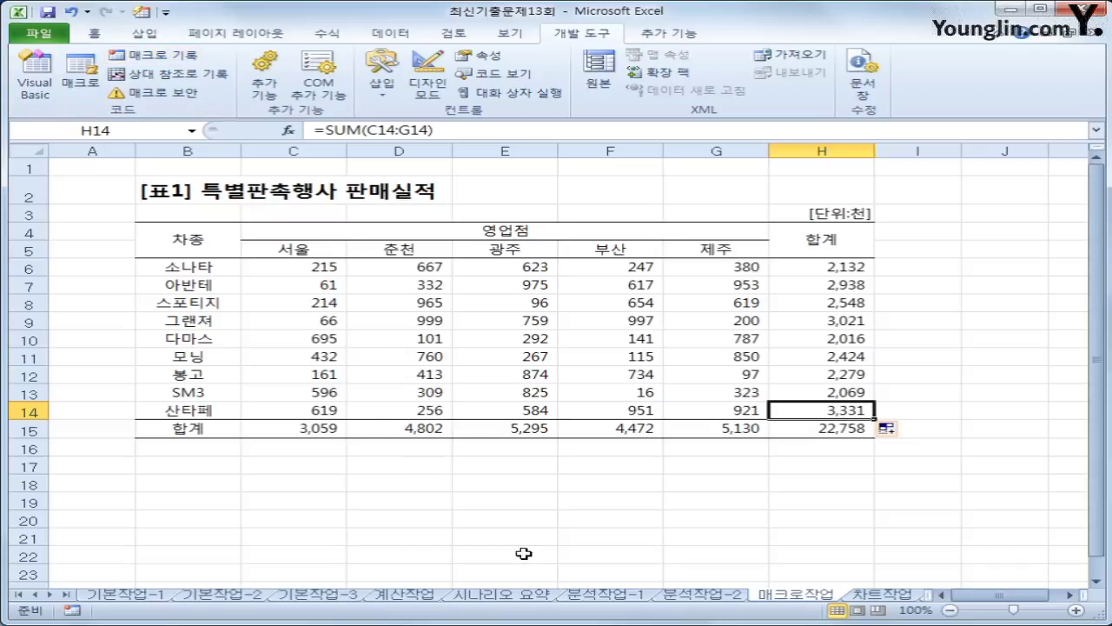
- Draw a bevel shape (빗면) about 2.88 by 5.16 cm over C17:D21 and label it 합계
click(530, 503)
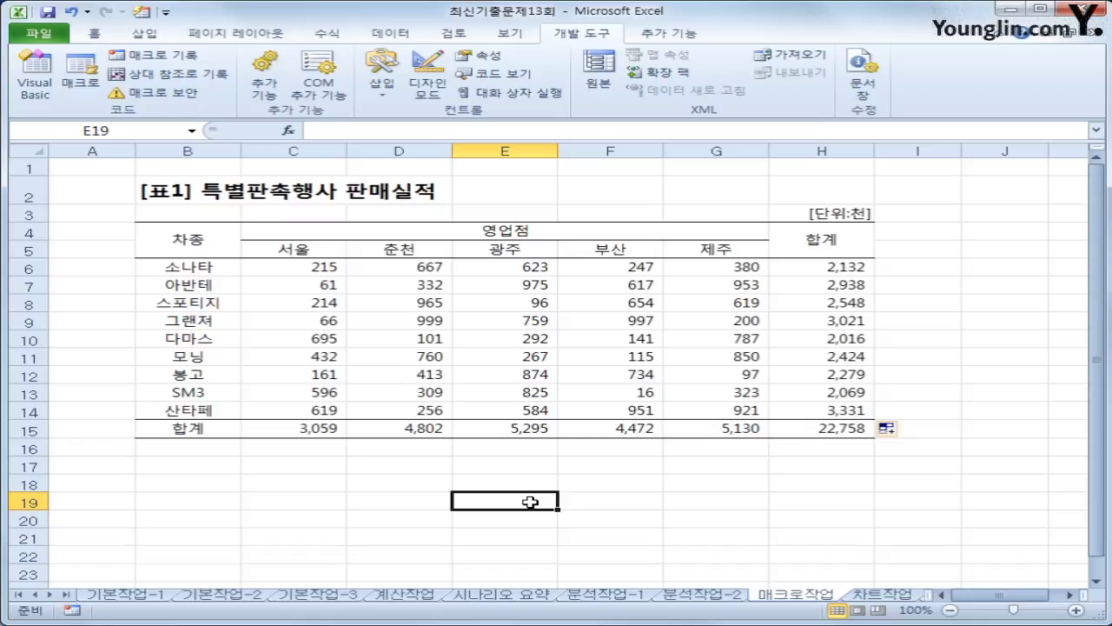
click(155, 38)
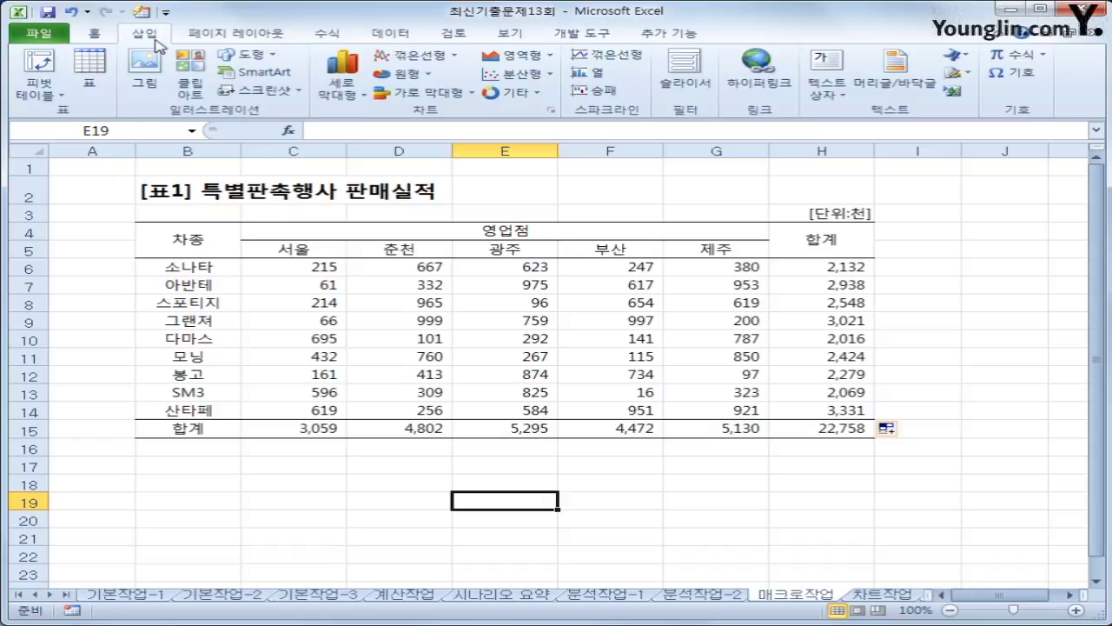
click(255, 56)
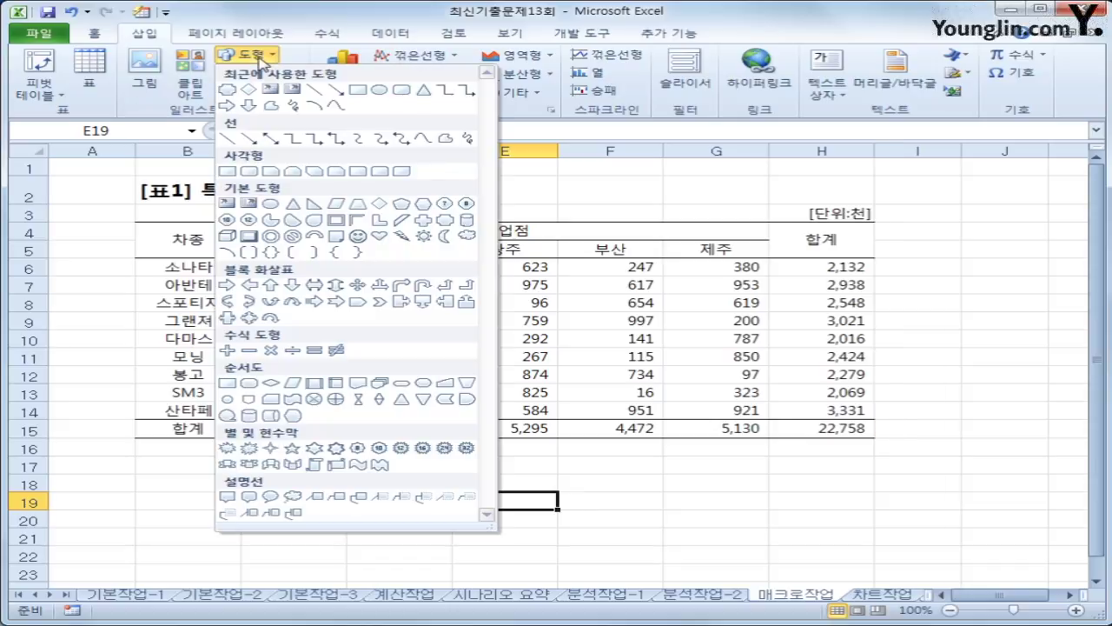
click(252, 239)
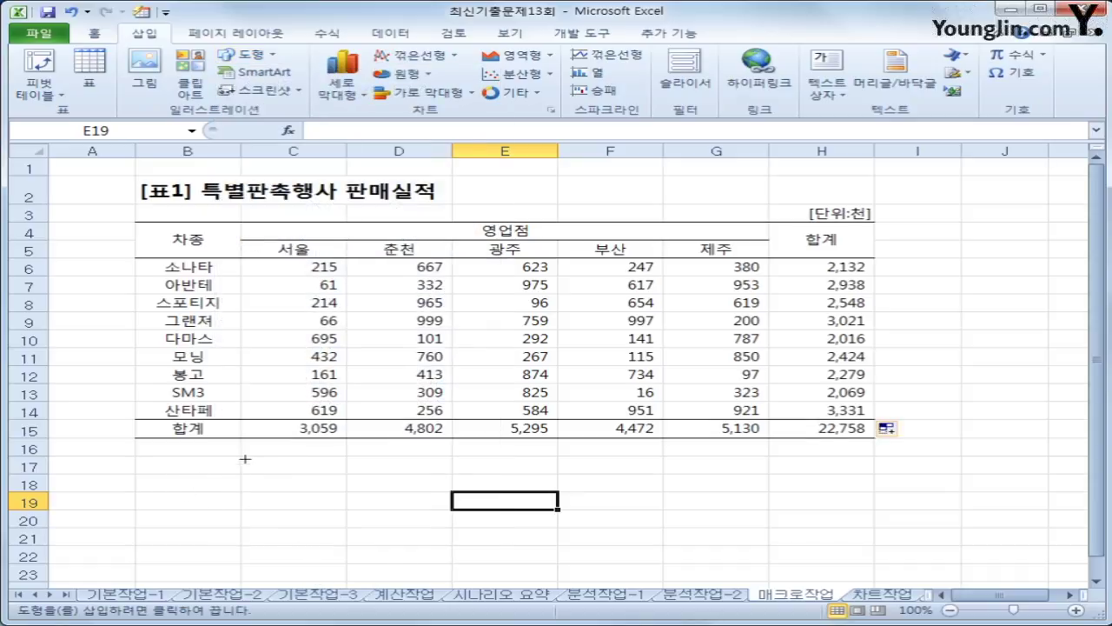
mouse_move(240, 457)
mouse_down()
mouse_move(406, 501)
mouse_move(407, 544)
mouse_up()
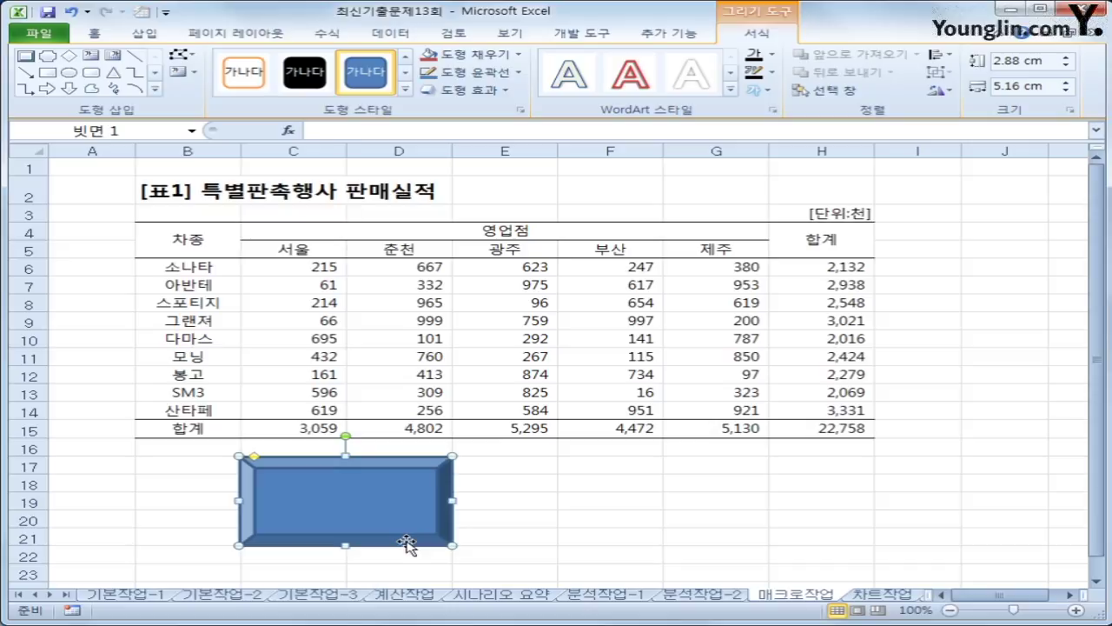
text(하ㅂ계)
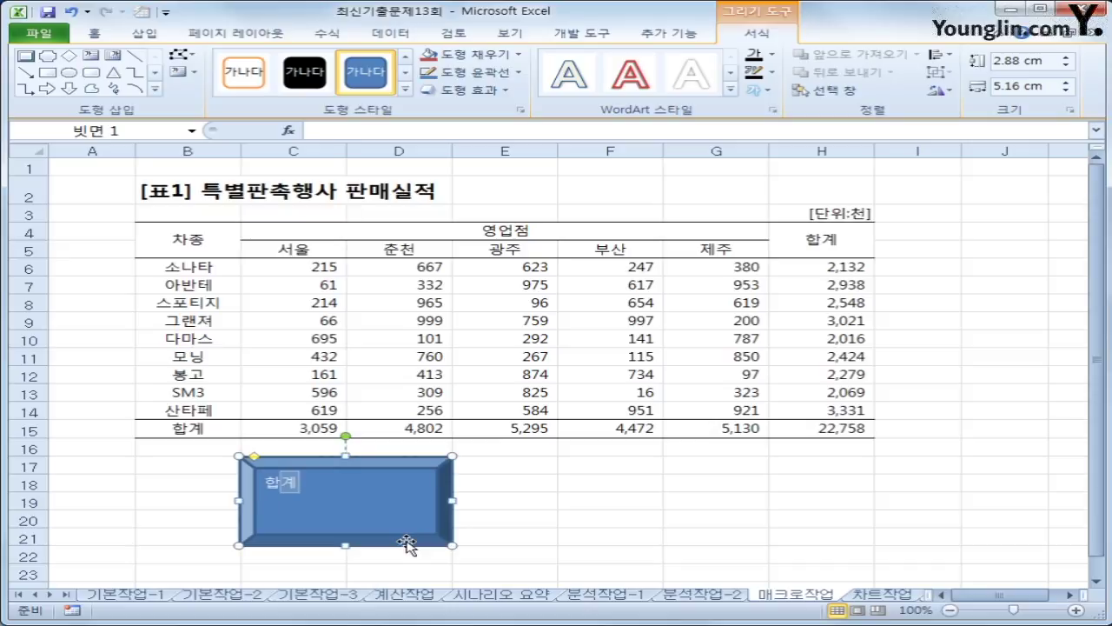
- Assign the 합계 macro to the bevel shape
right_click(407, 484)
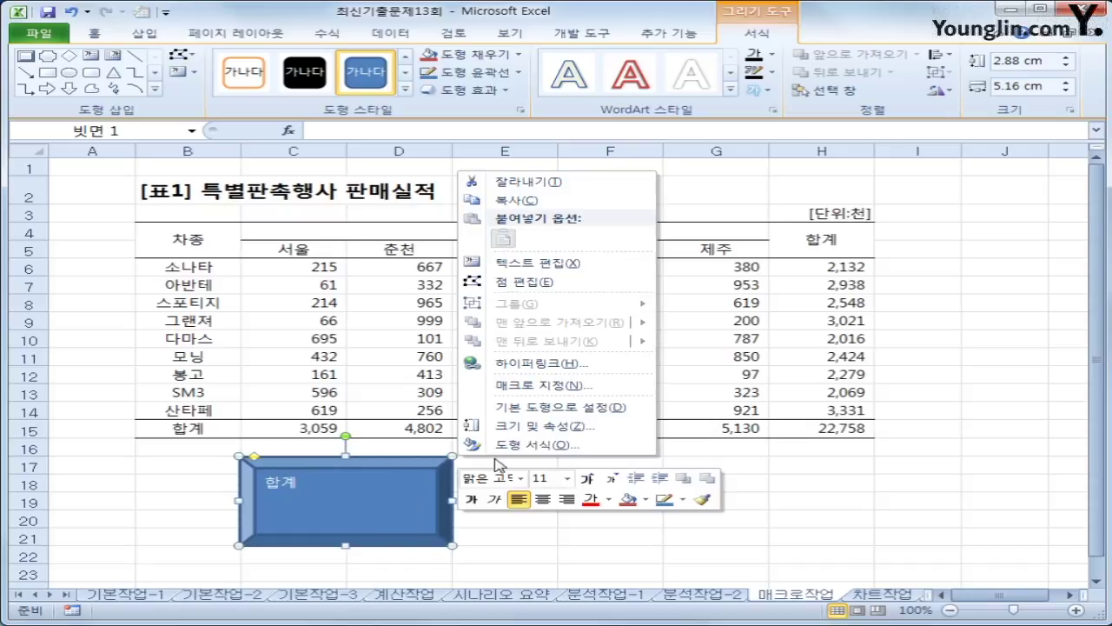
click(533, 385)
click(364, 299)
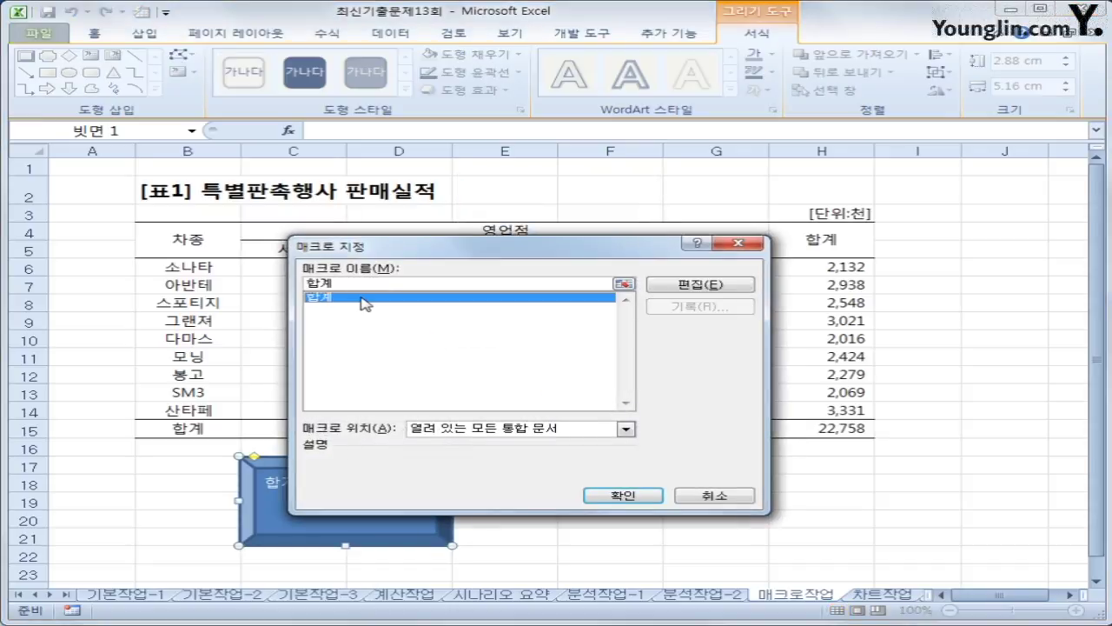
click(638, 496)
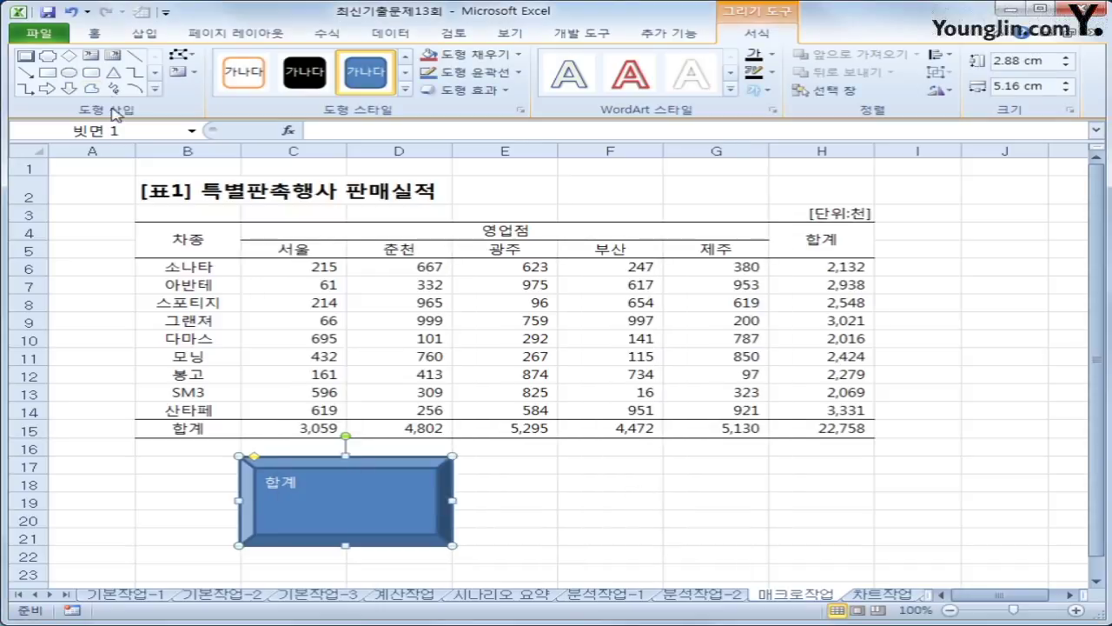
- Center the bevel shape's text both vertically and horizontally, and deselect the shape
click(92, 34)
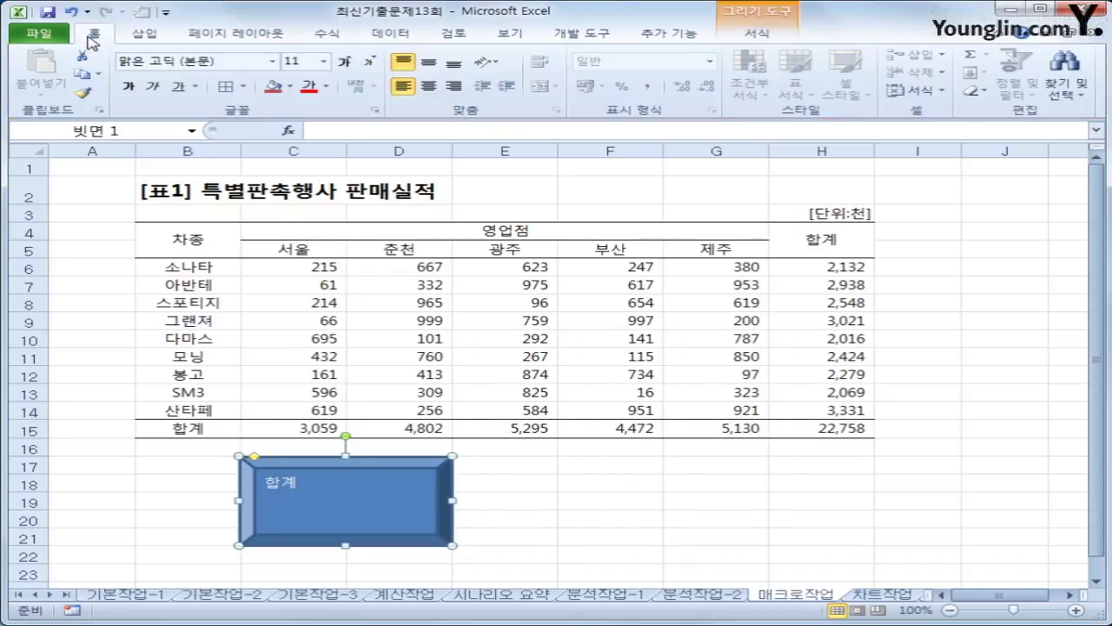
click(429, 62)
click(430, 86)
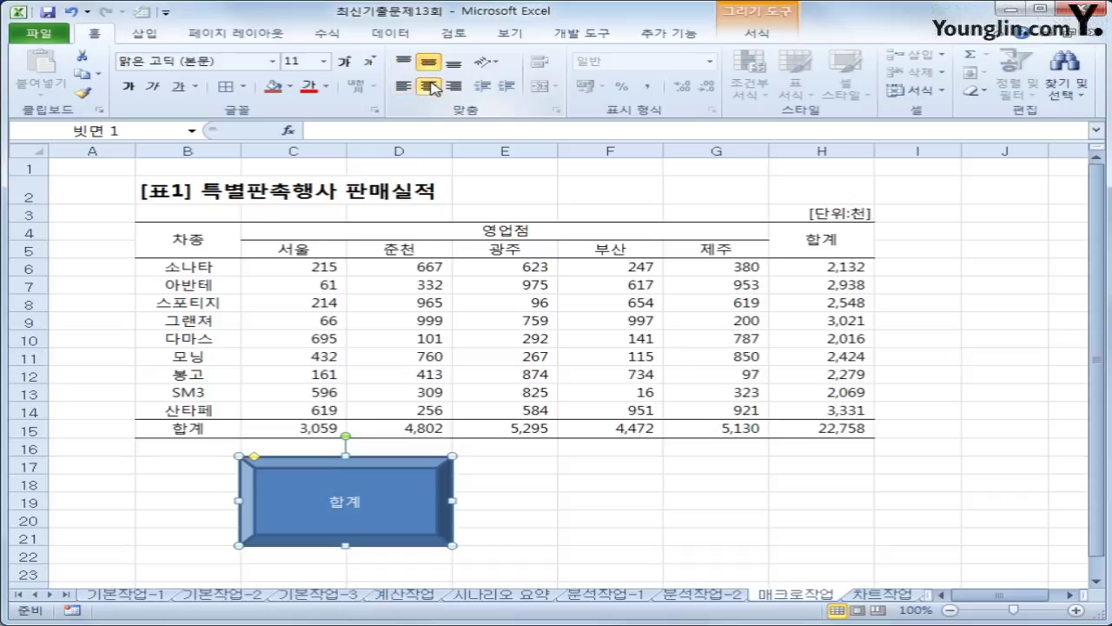
click(526, 521)
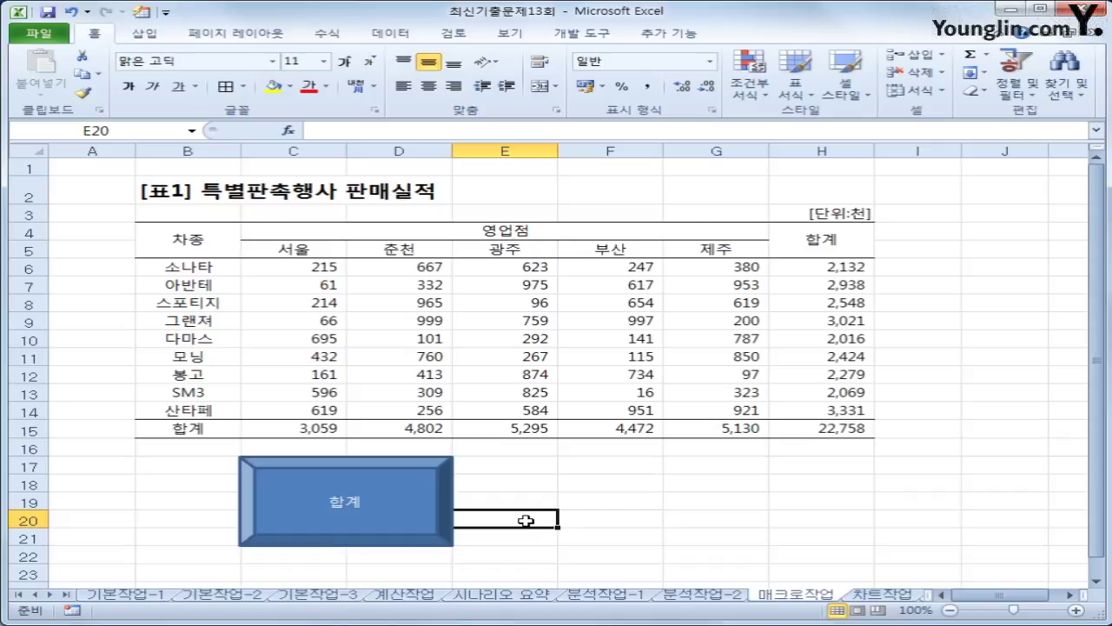
- Start recording a new macro named 서식 in the current workbook
click(575, 33)
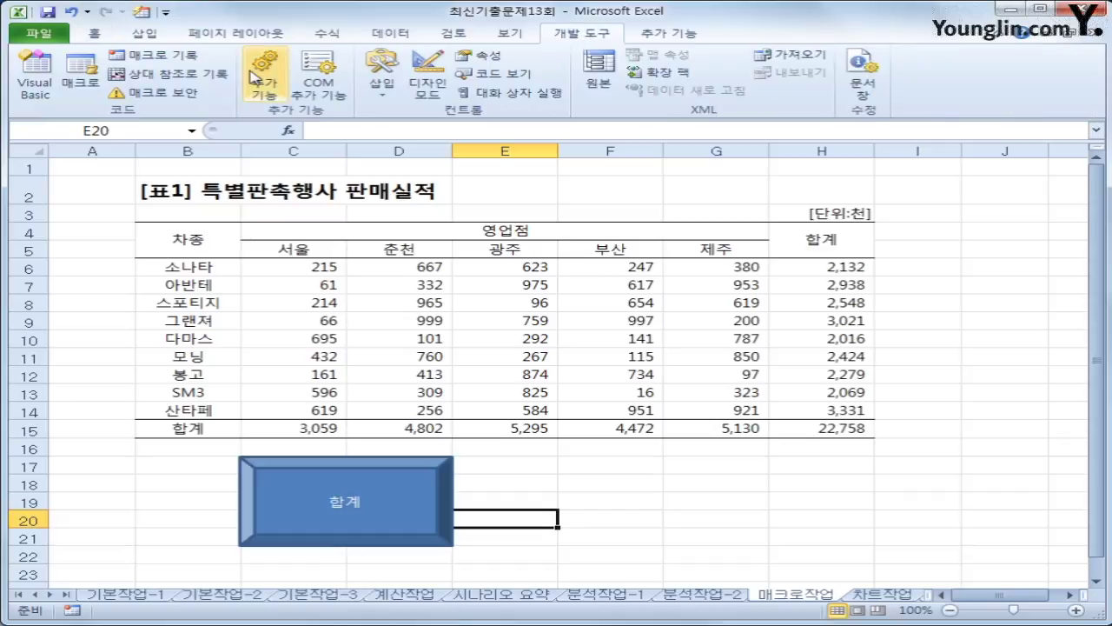
click(168, 58)
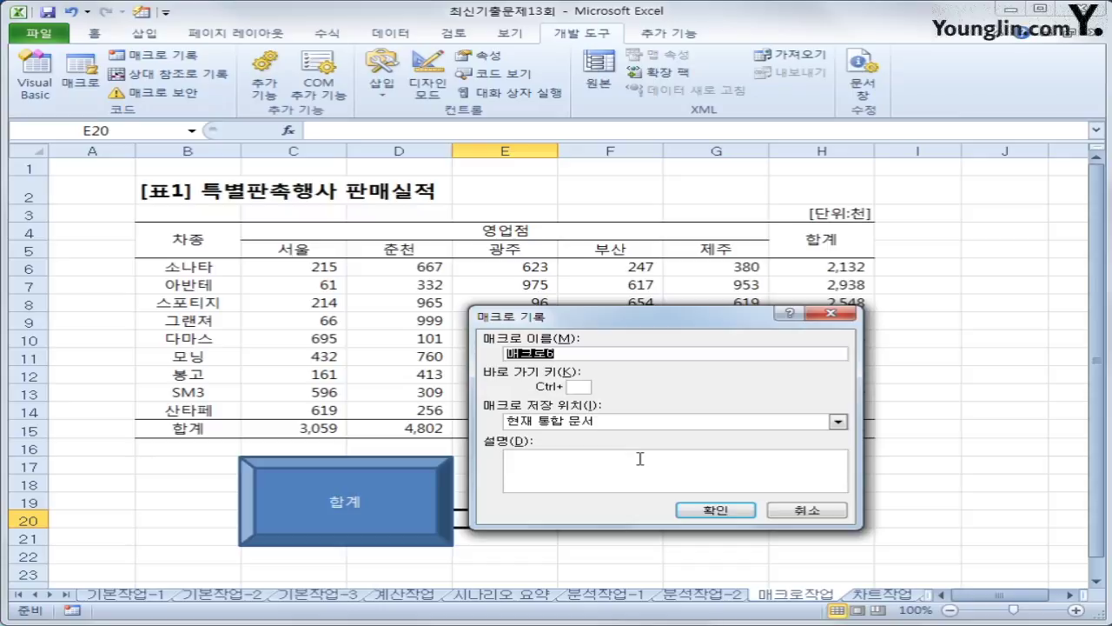
text(서식)
click(718, 510)
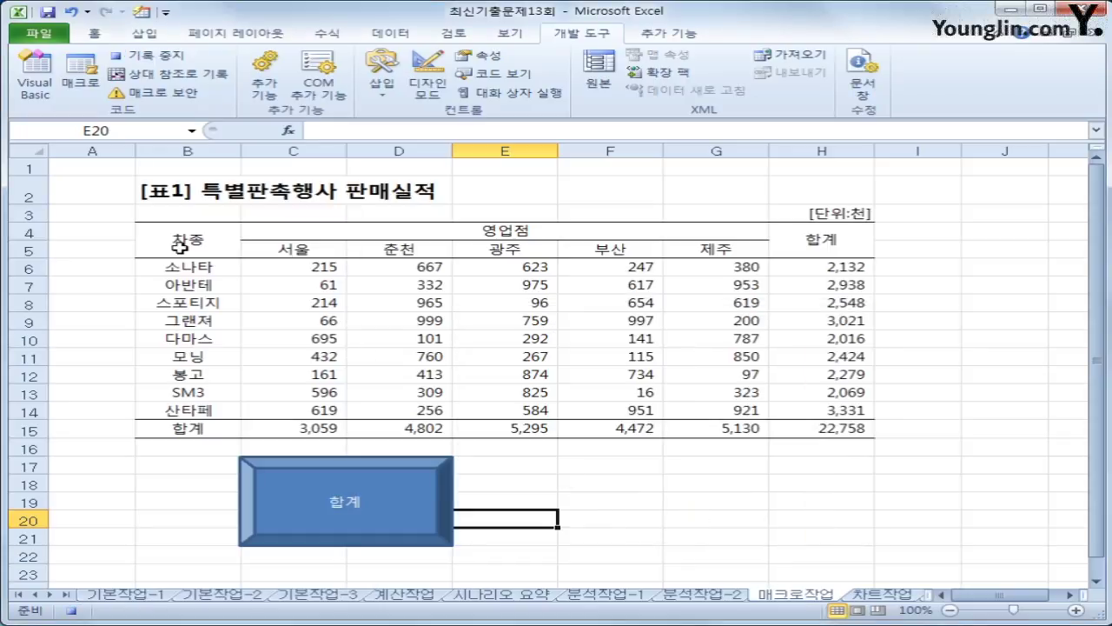
- Format the table header B4:H5 as bold with the standard yellow fill, and stop recording the macro
drag(179, 238, 817, 239)
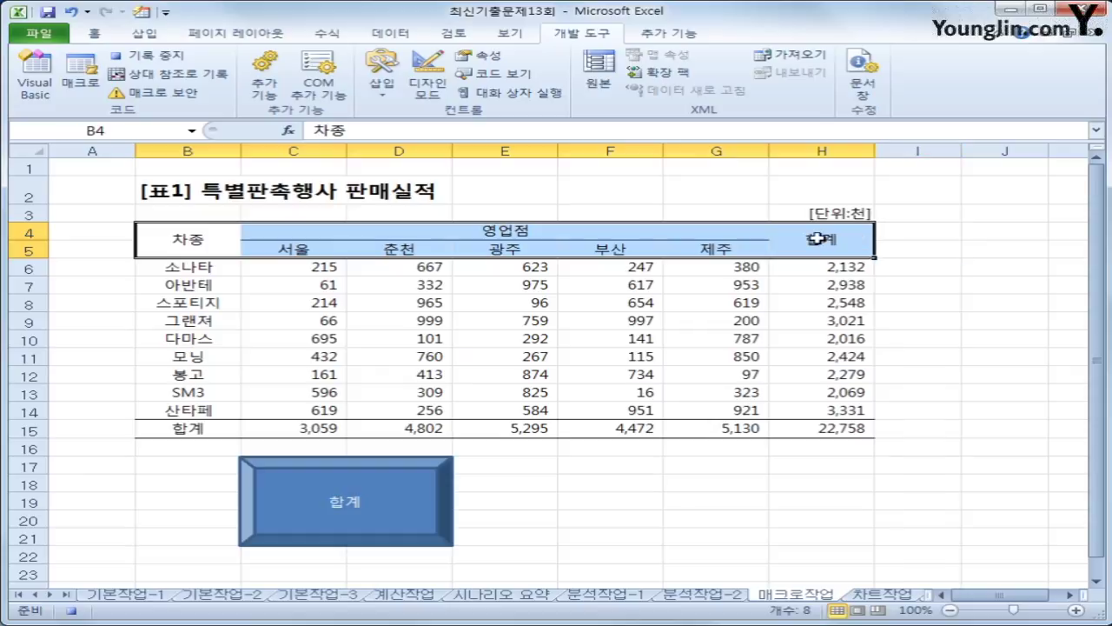
click(93, 33)
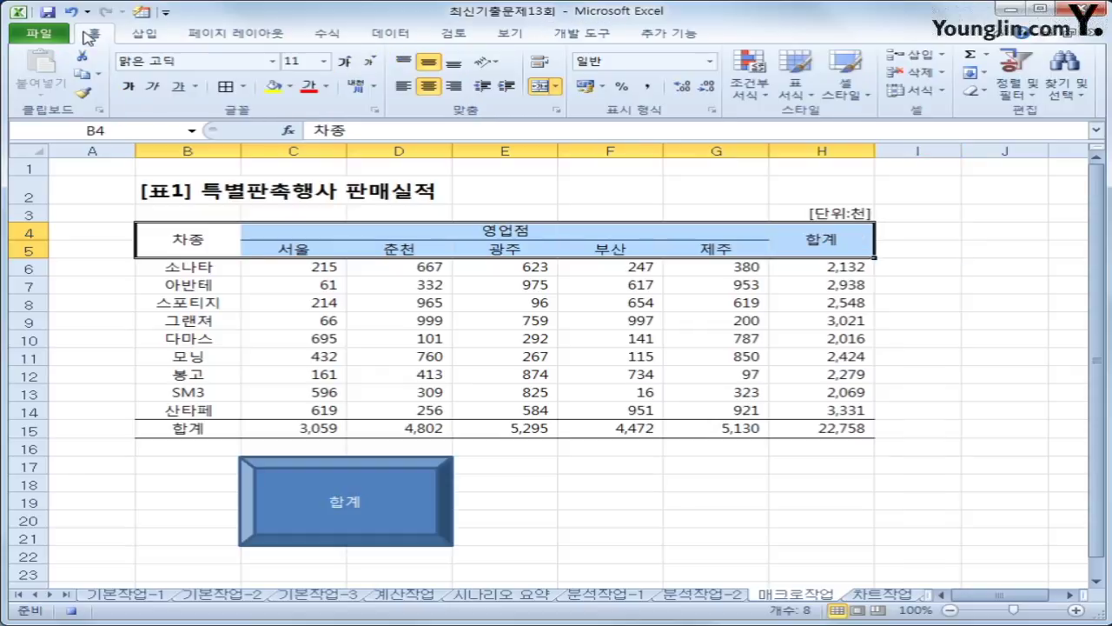
click(131, 88)
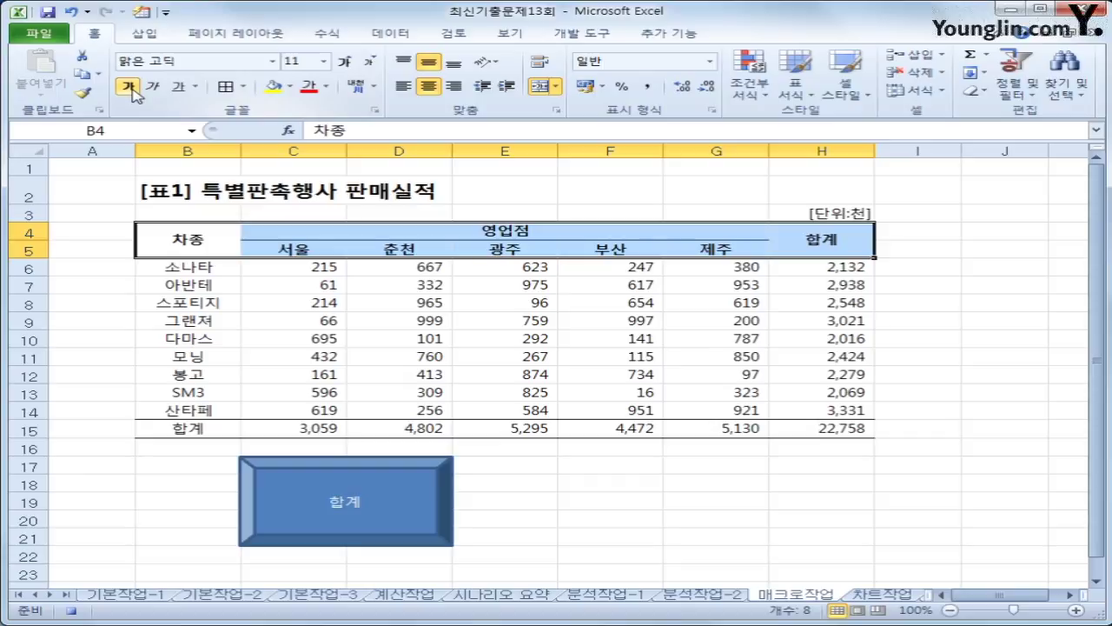
click(290, 87)
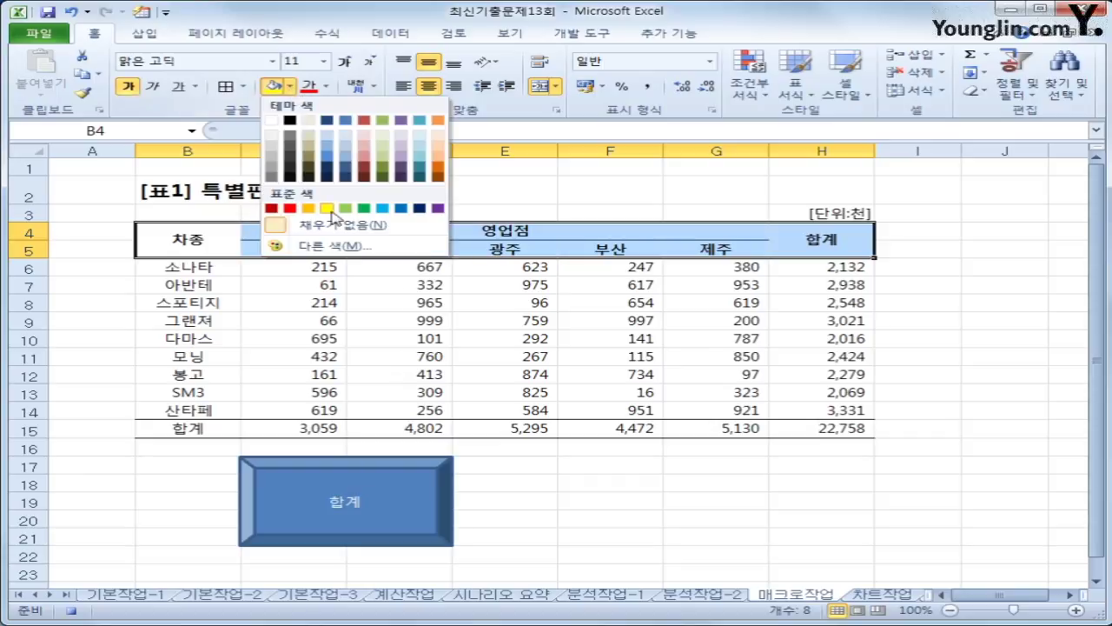
click(327, 208)
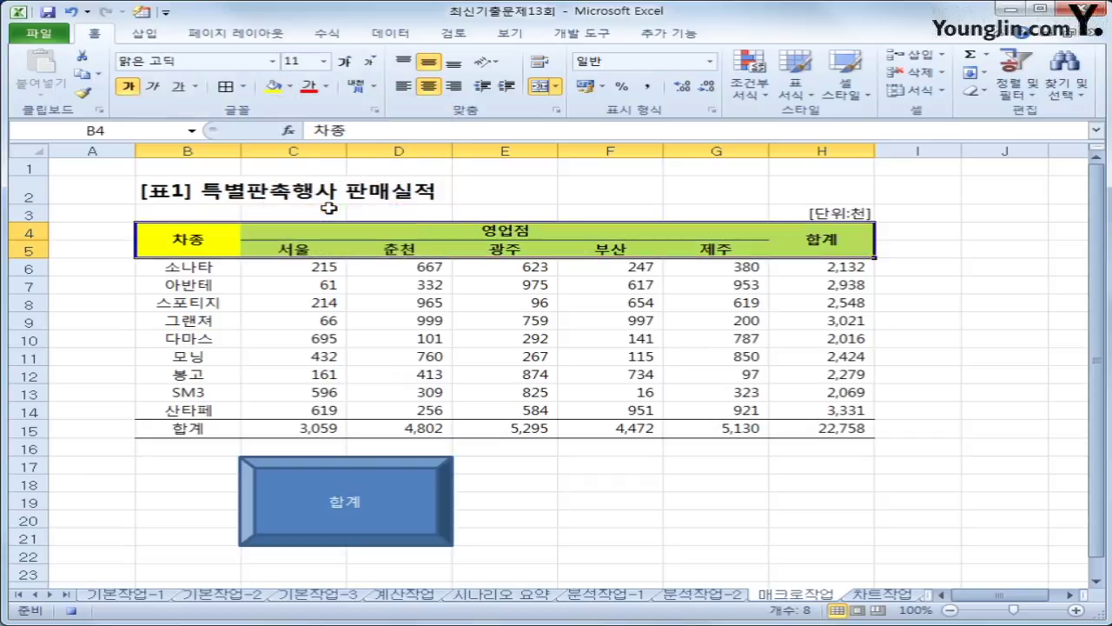
click(832, 251)
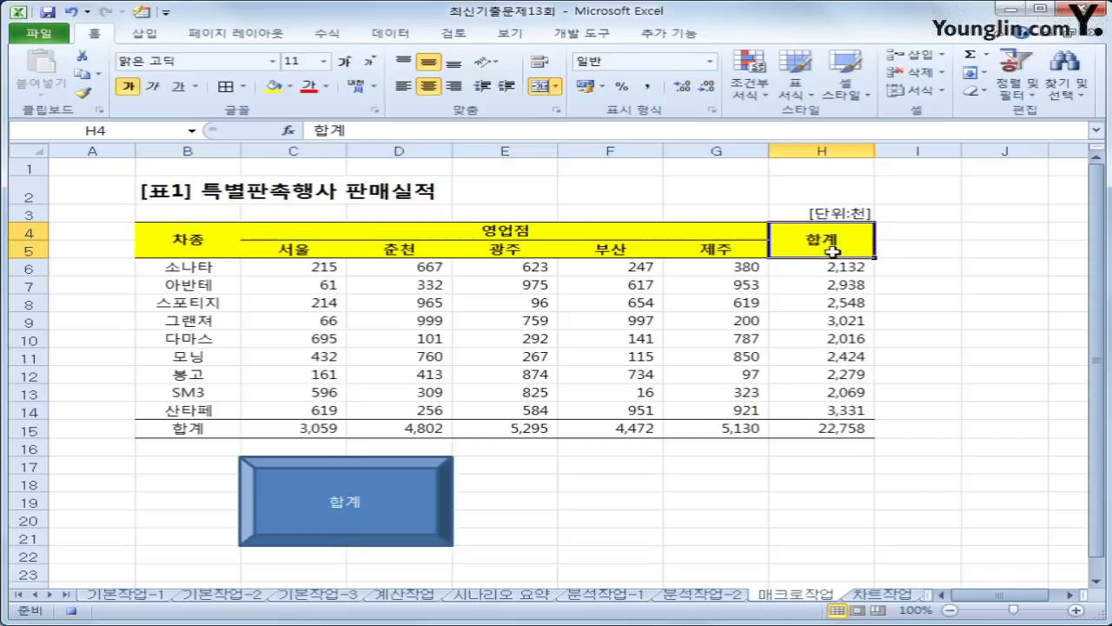
click(596, 35)
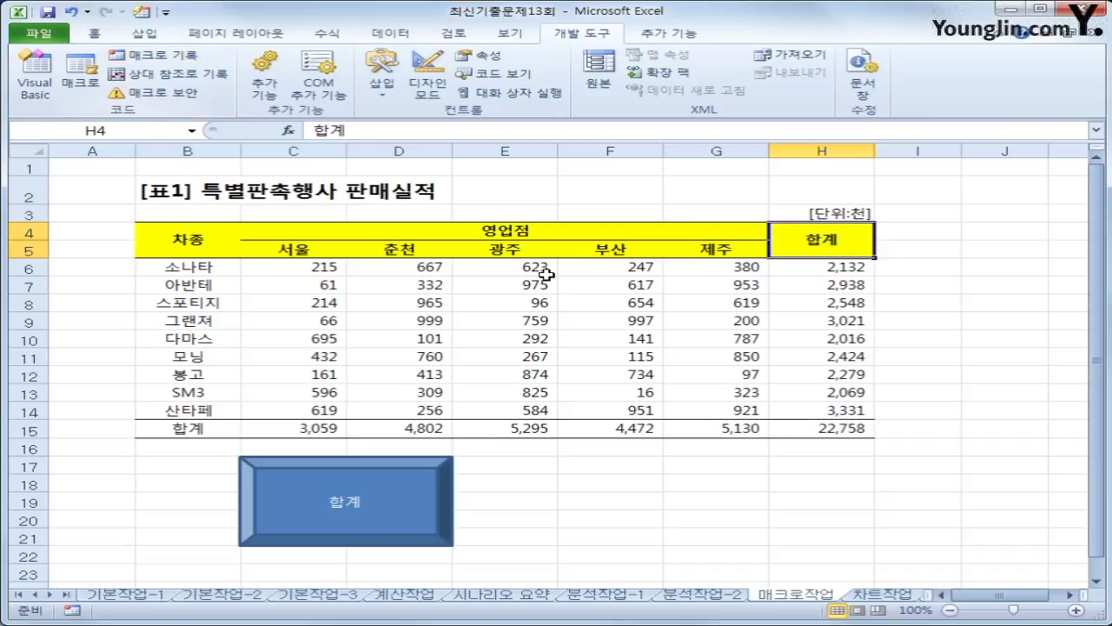
- Draw a sun shape (해) about 2.91 by 5.13 cm over F17:G21 and label it 서식
click(146, 33)
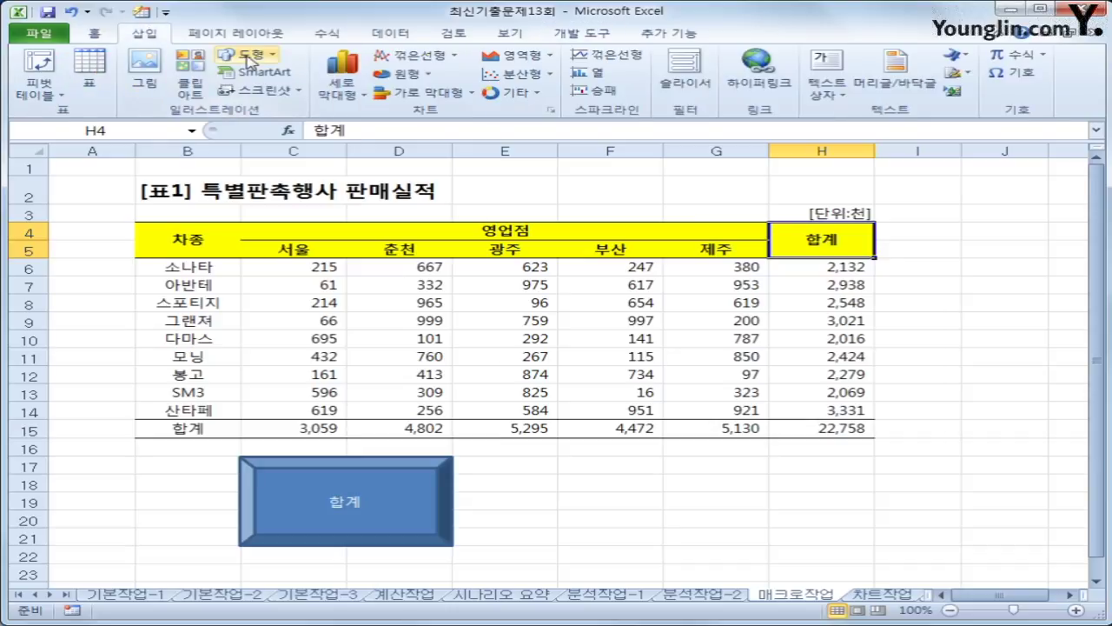
click(249, 58)
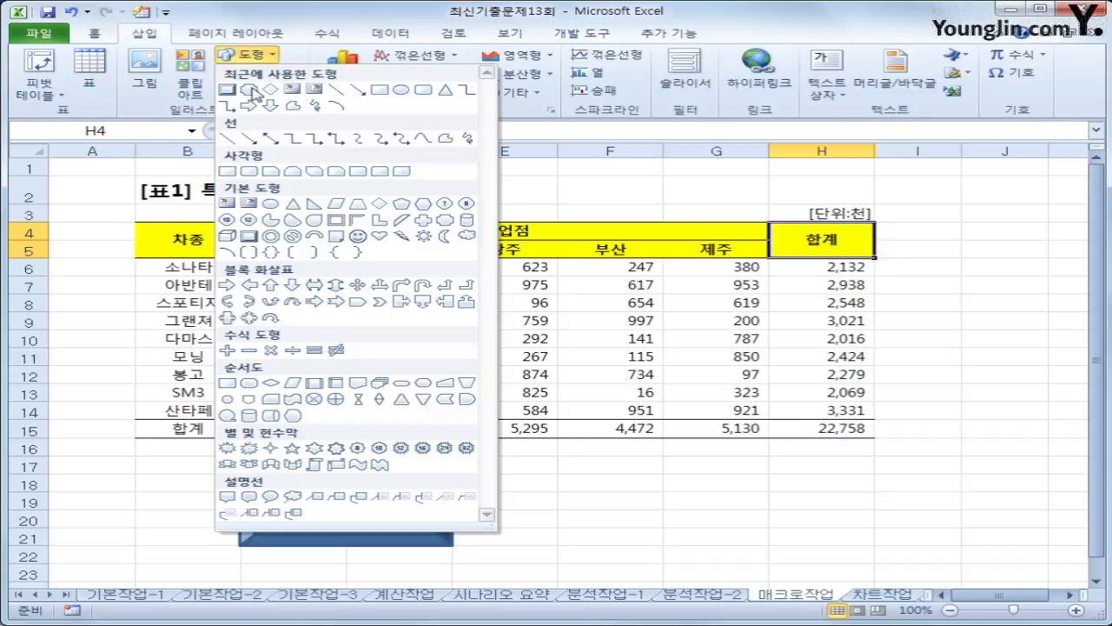
click(423, 237)
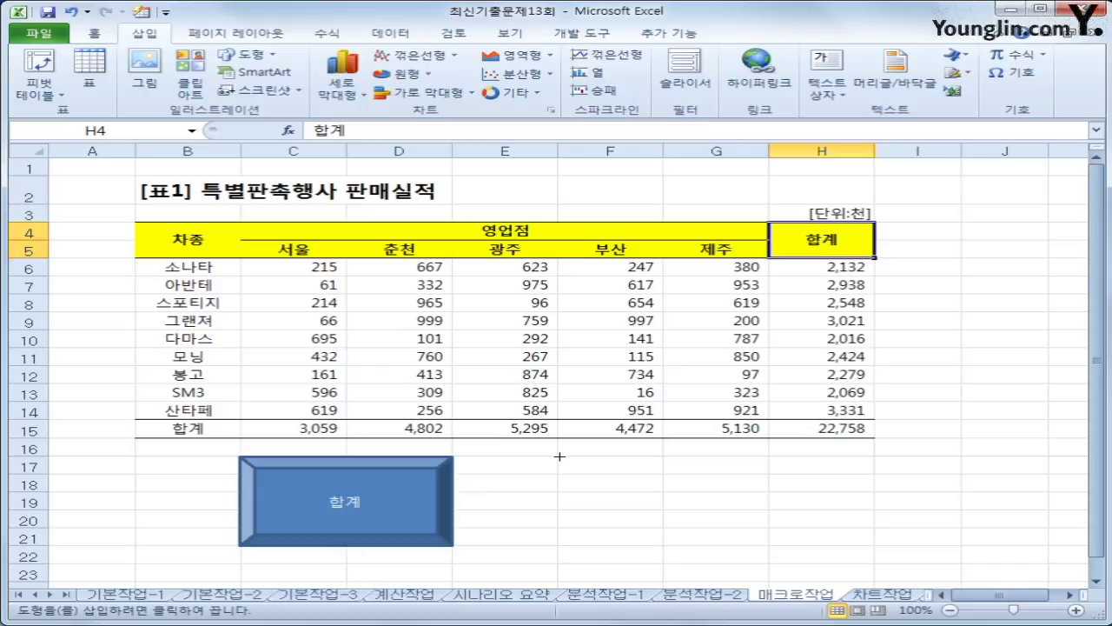
mouse_move(560, 456)
mouse_down()
mouse_move(603, 487)
mouse_move(600, 502)
mouse_move(651, 504)
mouse_move(745, 539)
mouse_up()
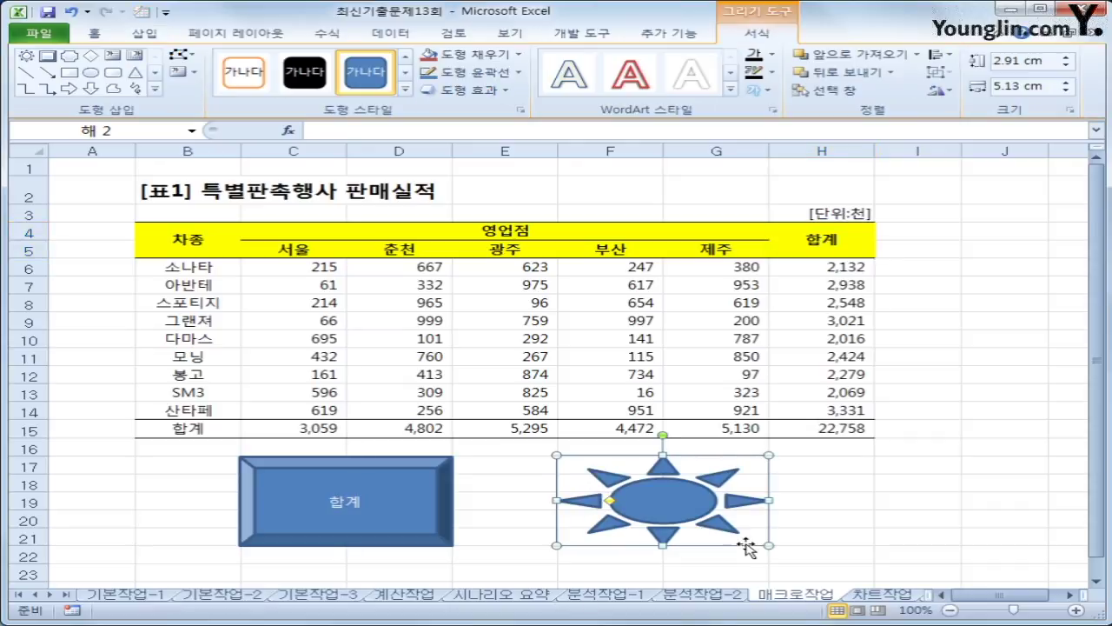
text(서식)
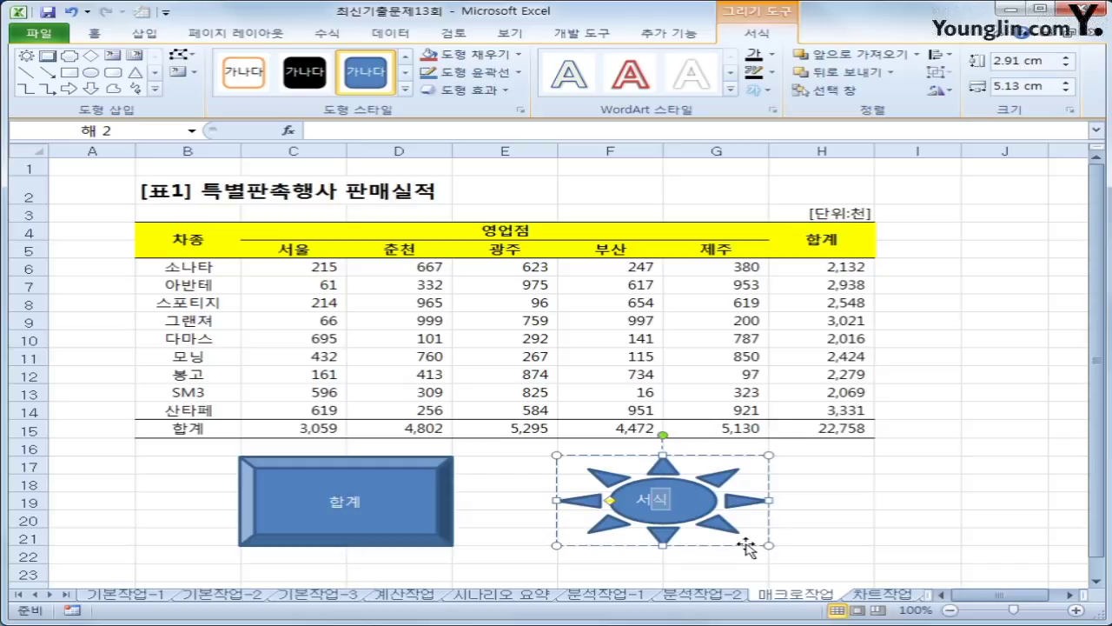
- Assign the 서식 macro to the sun shape
right_click(663, 462)
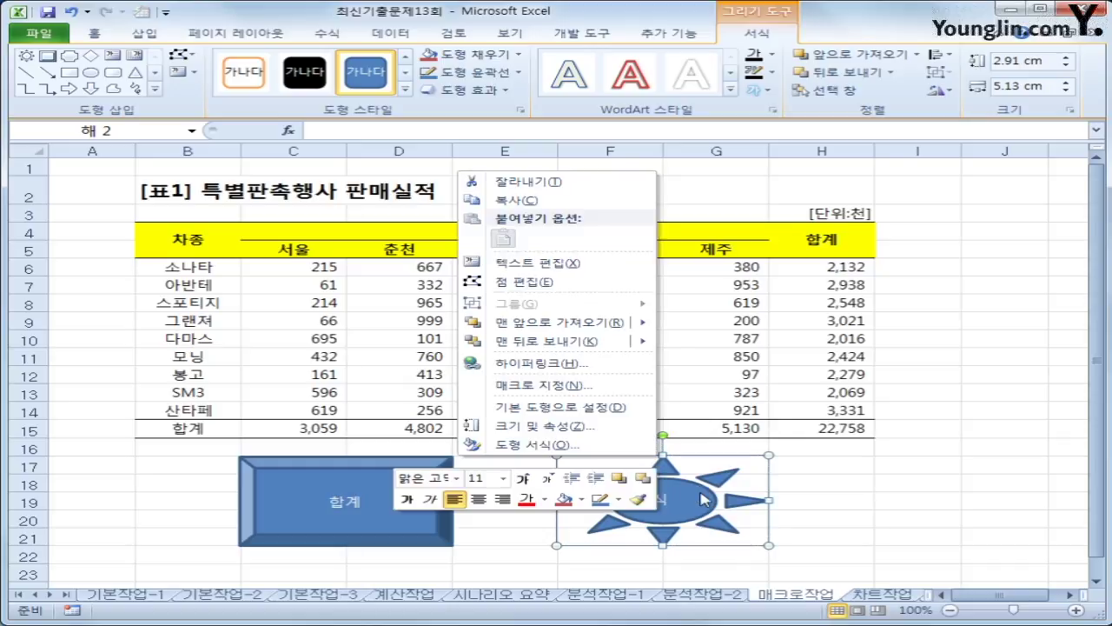
click(598, 385)
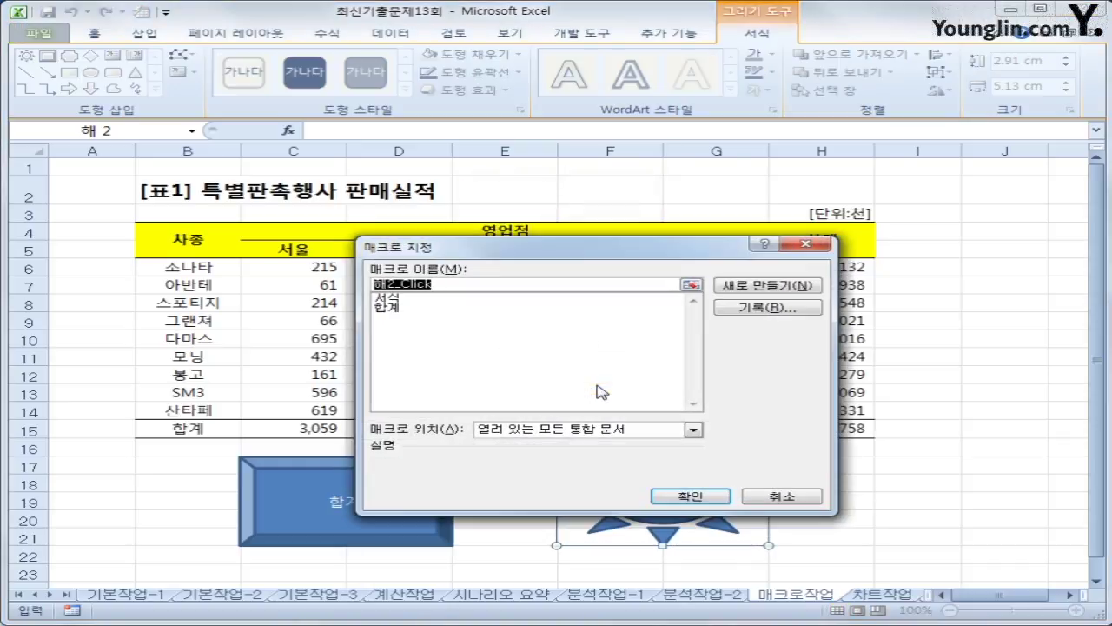
click(384, 299)
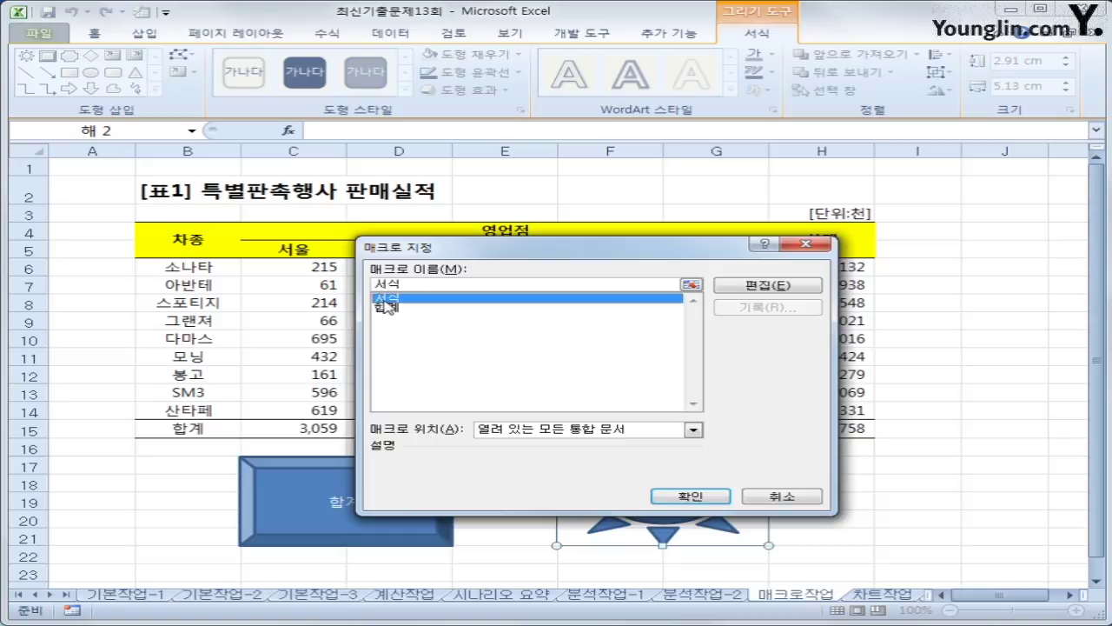
click(690, 496)
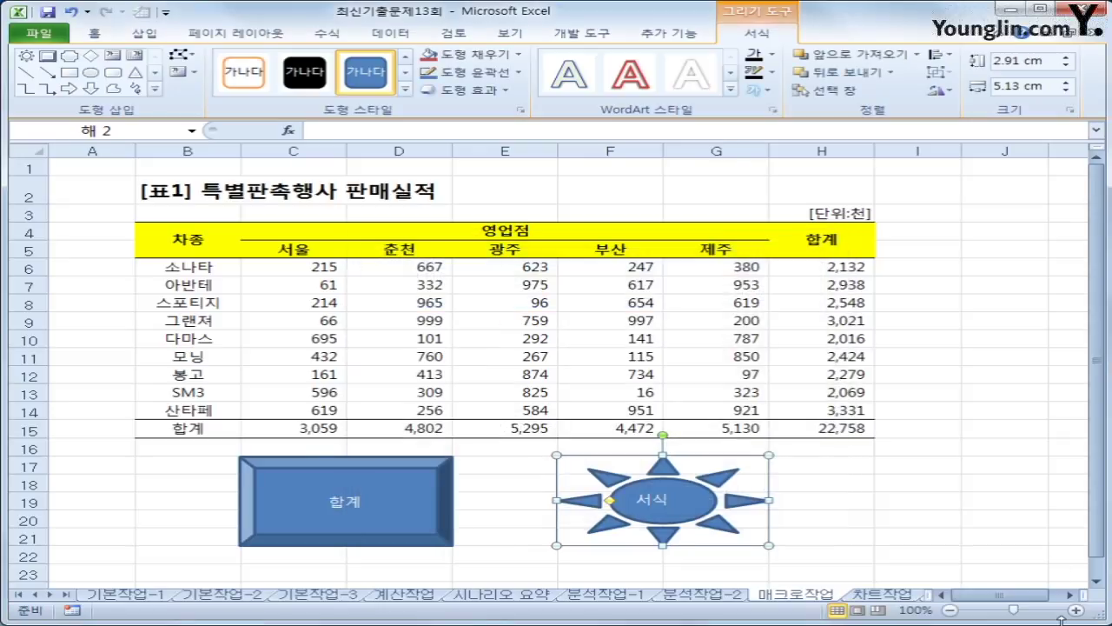
- Center the sun shape's text both vertically and horizontally, and deselect the shape
click(94, 34)
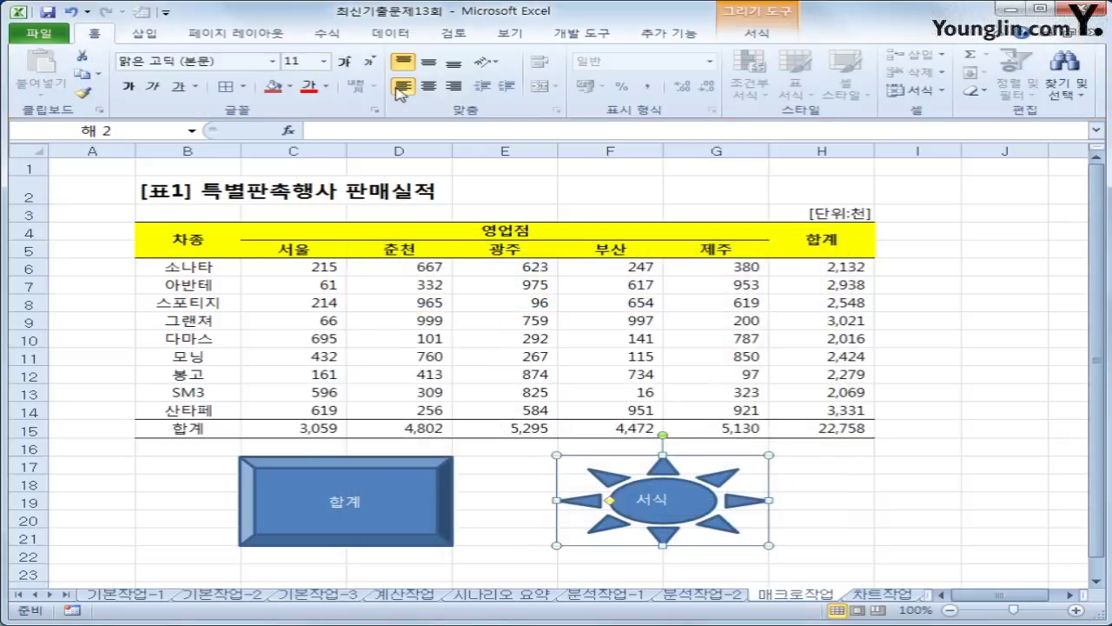
click(427, 61)
click(428, 86)
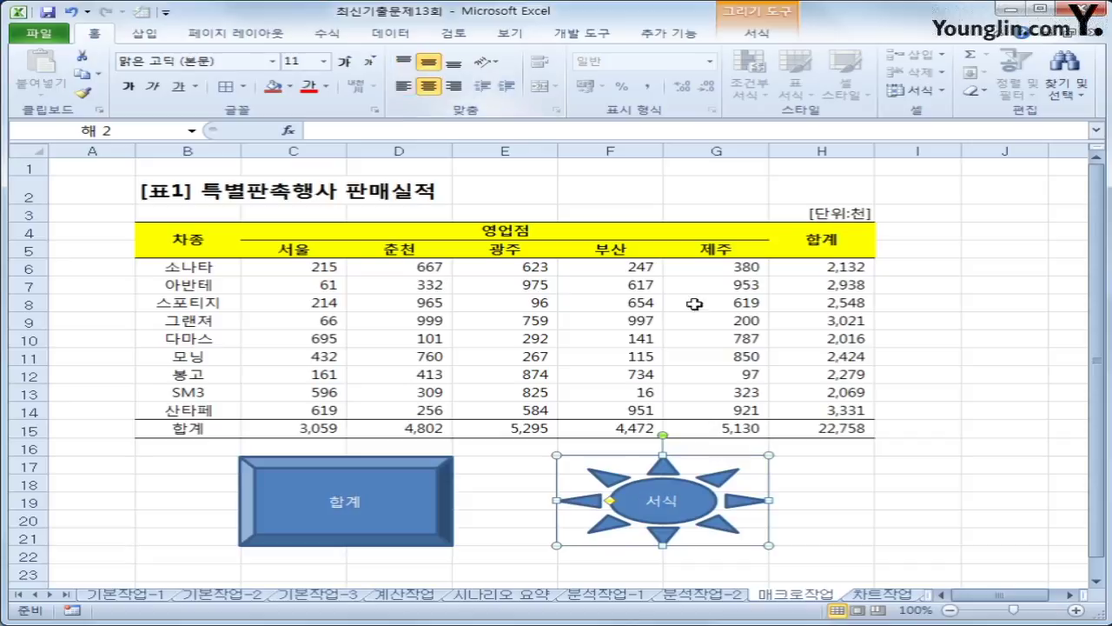
click(821, 556)
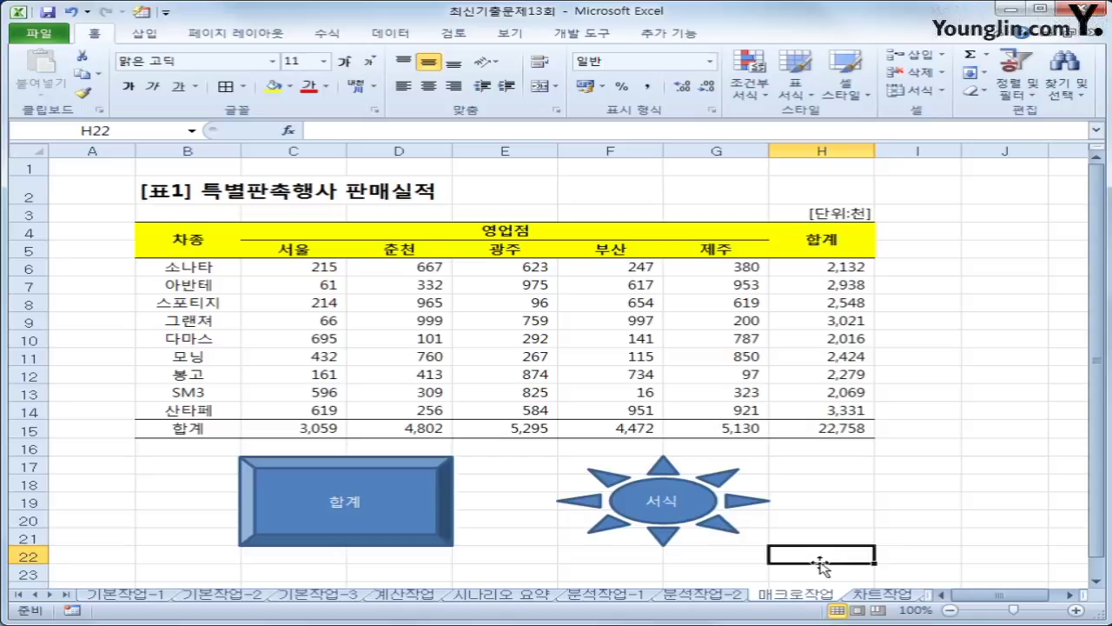
- On the 차트작업 sheet, change the chart's 증감율 series to a line with markers
click(879, 595)
scroll(719, 497, down, 2)
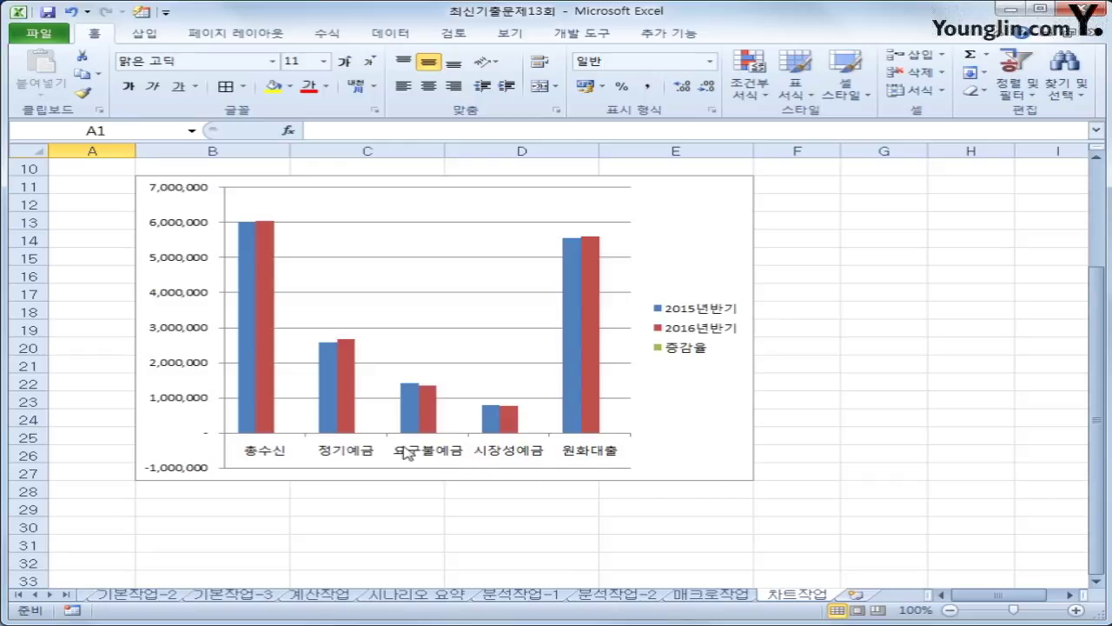
scroll(559, 461, up, 1)
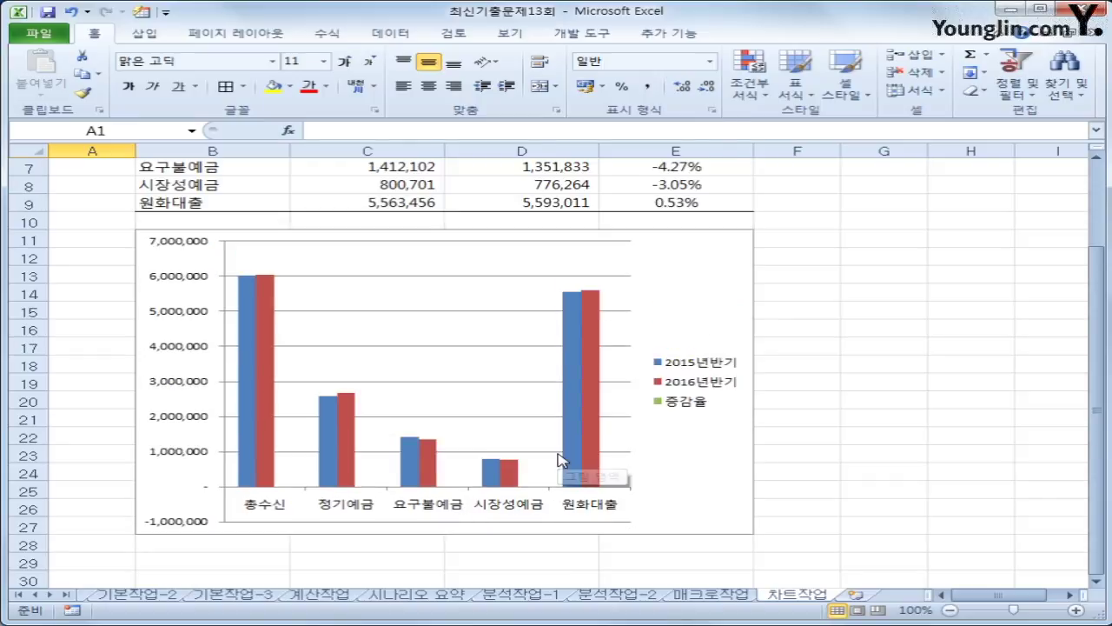
click(707, 272)
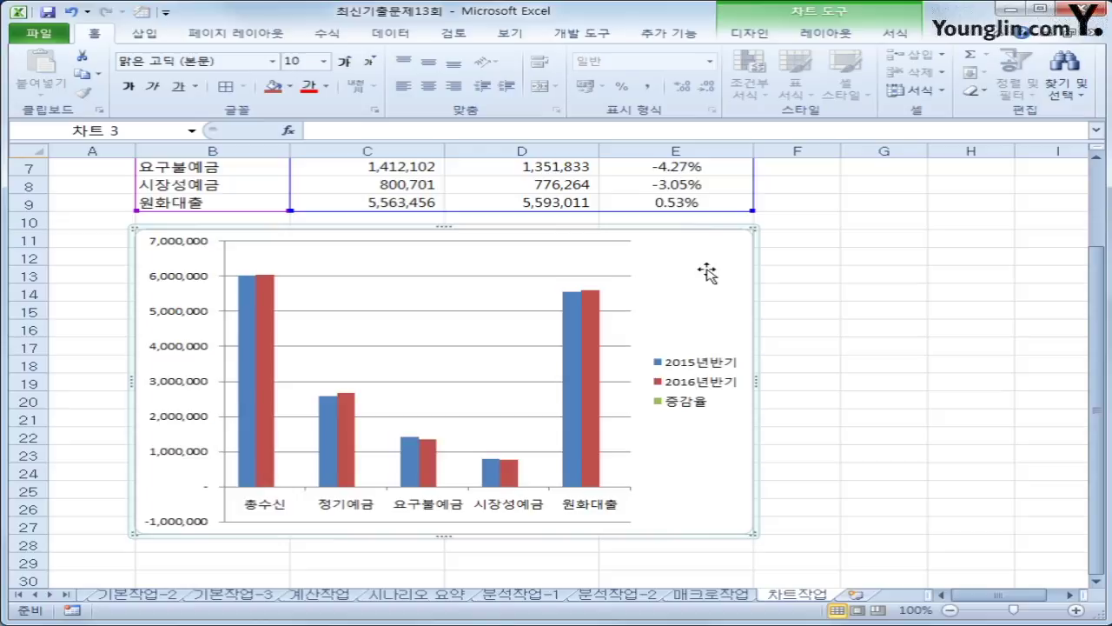
click(821, 33)
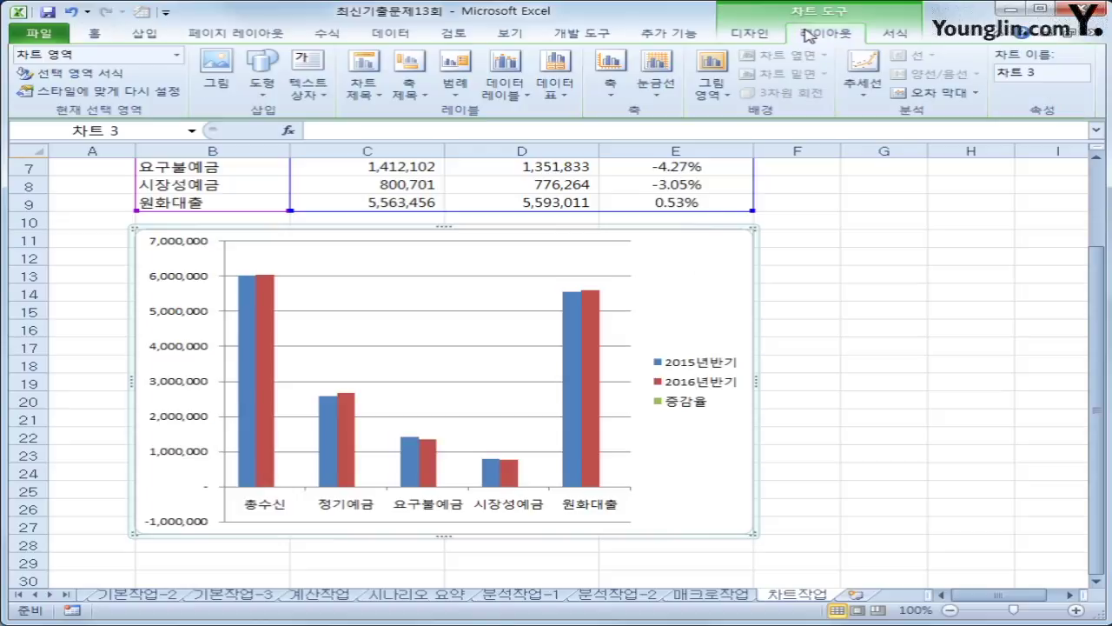
click(179, 57)
click(155, 199)
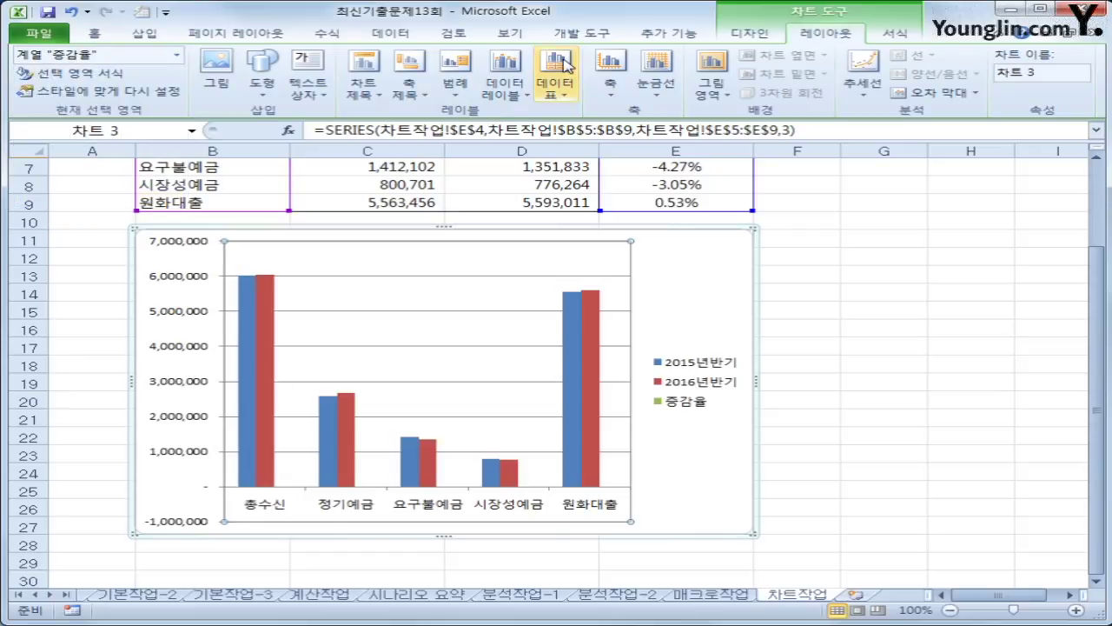
click(751, 40)
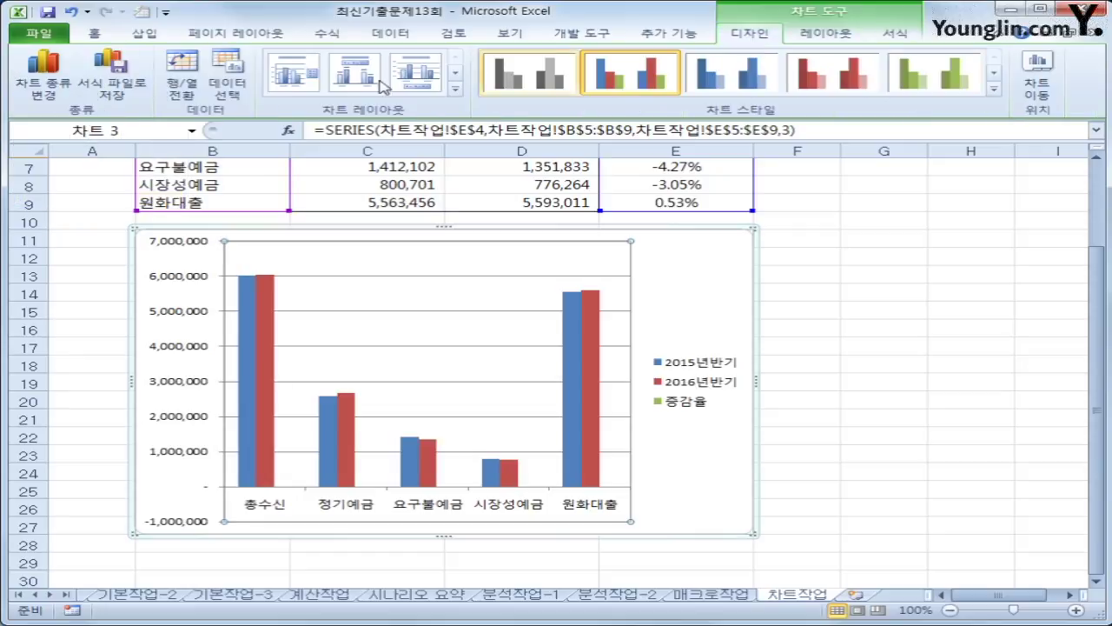
click(40, 93)
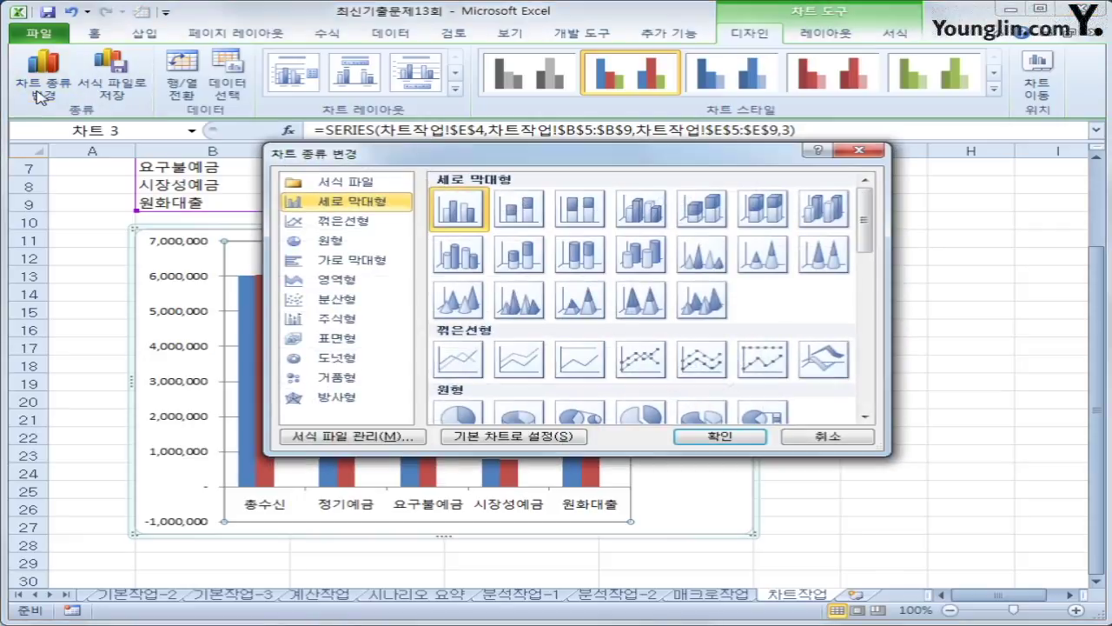
click(639, 361)
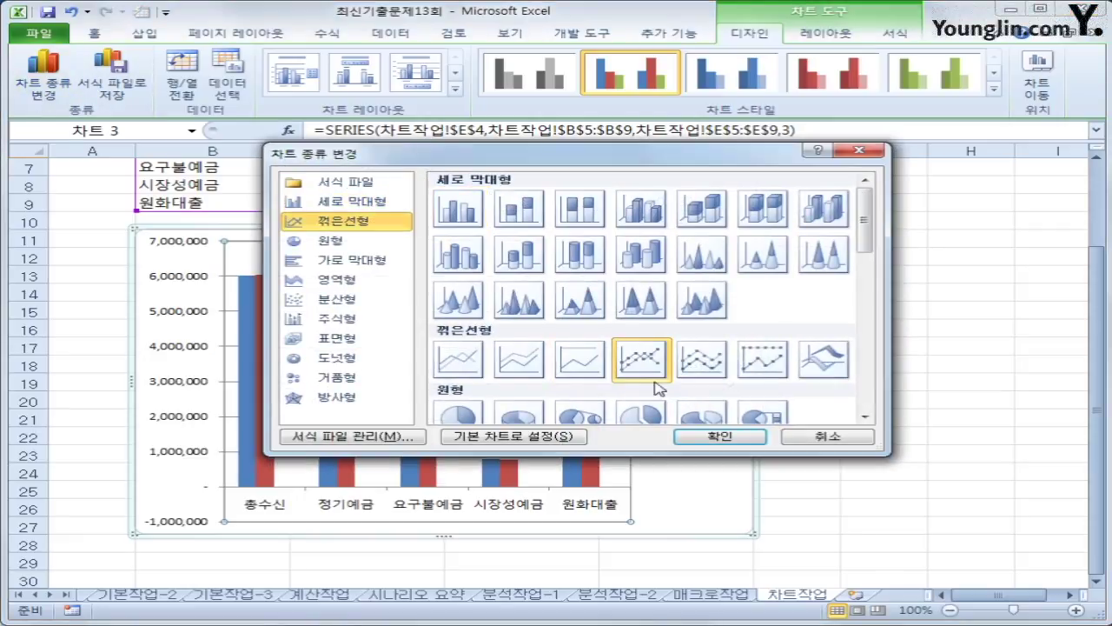
click(690, 435)
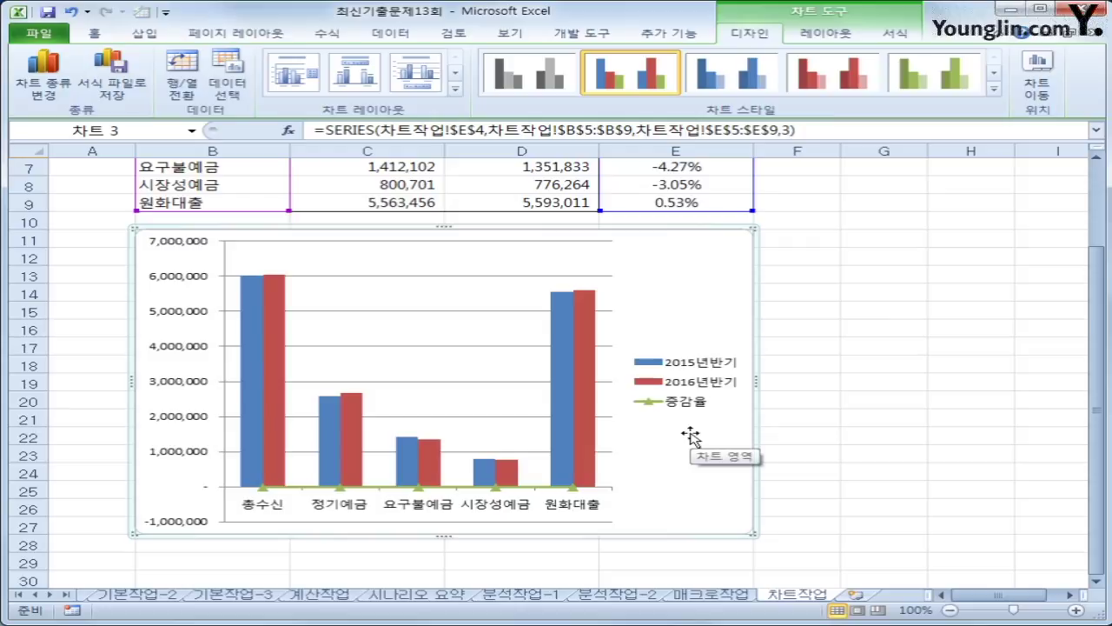
- Plot the 증감율 line series on the secondary axis (보조 축)
click(420, 491)
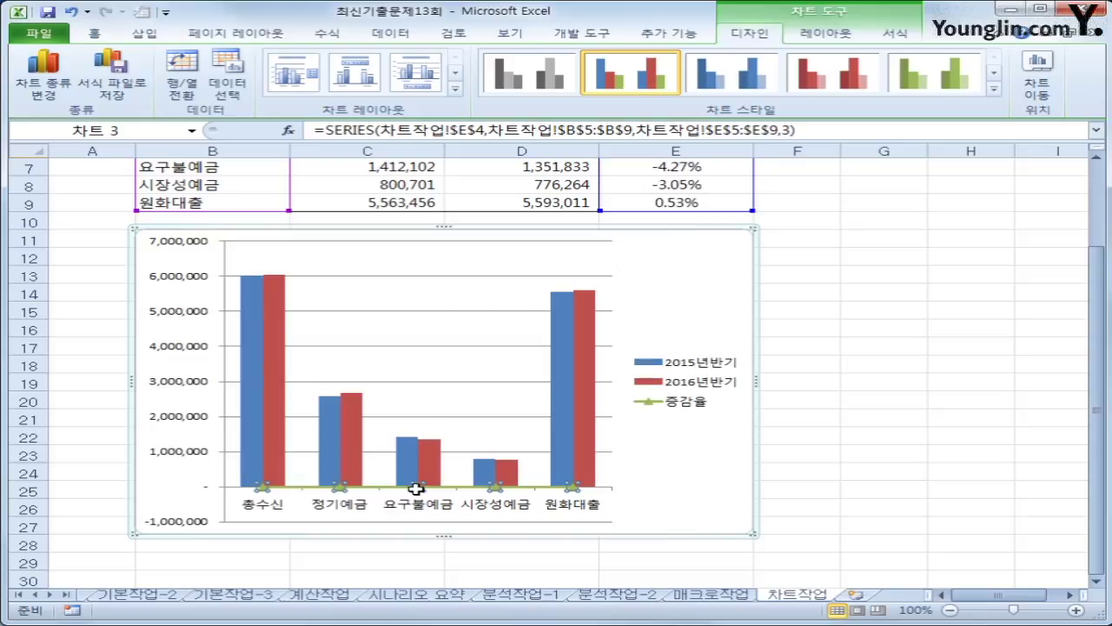
right_click(417, 490)
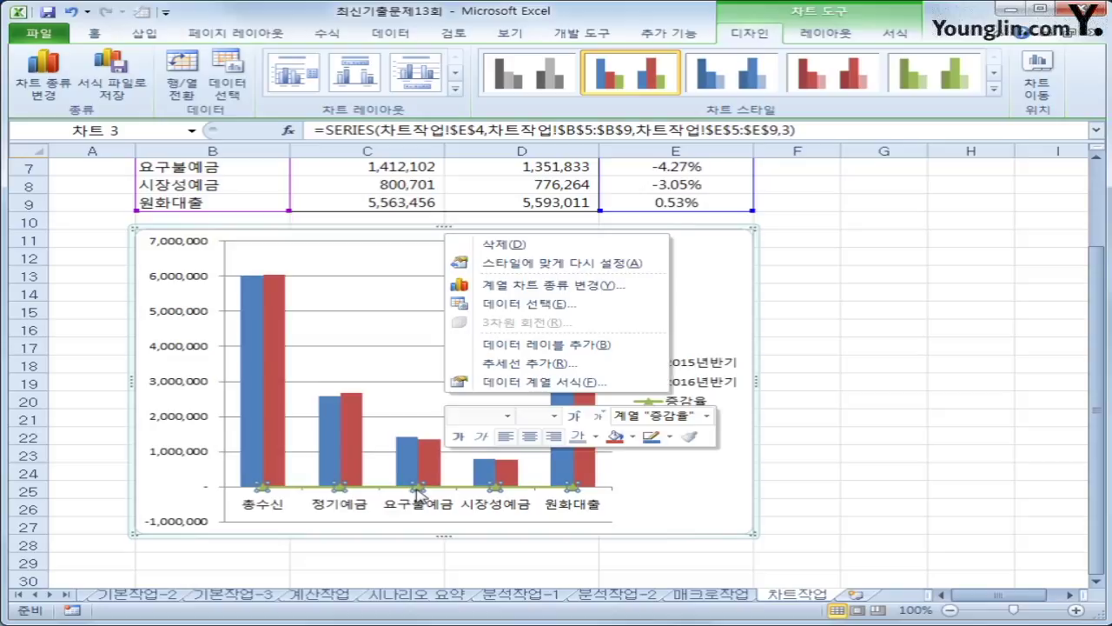
click(524, 383)
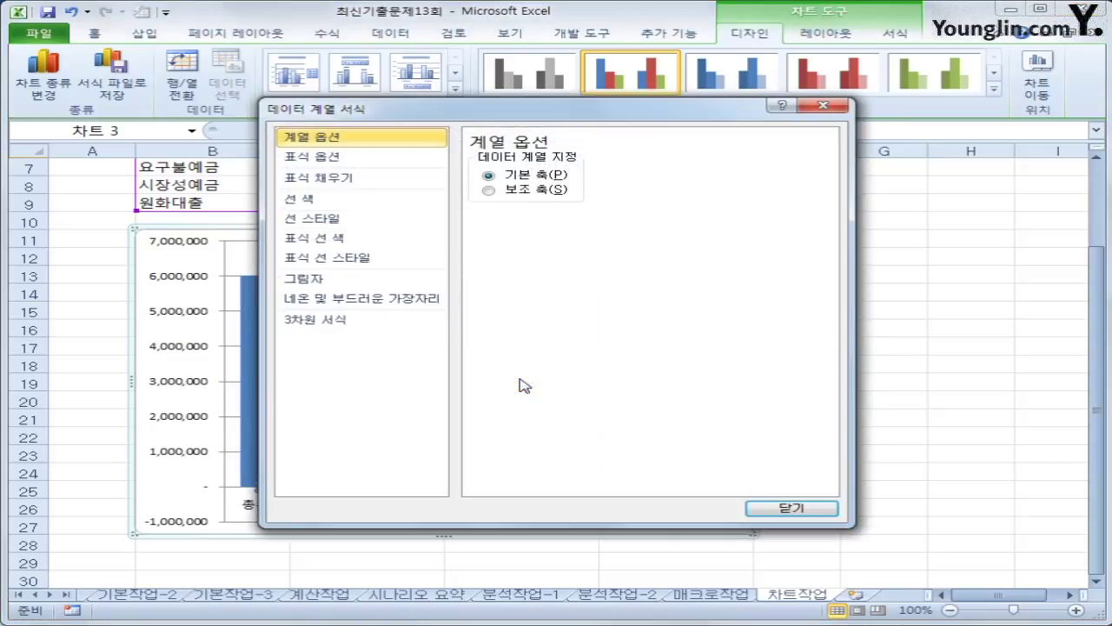
click(524, 194)
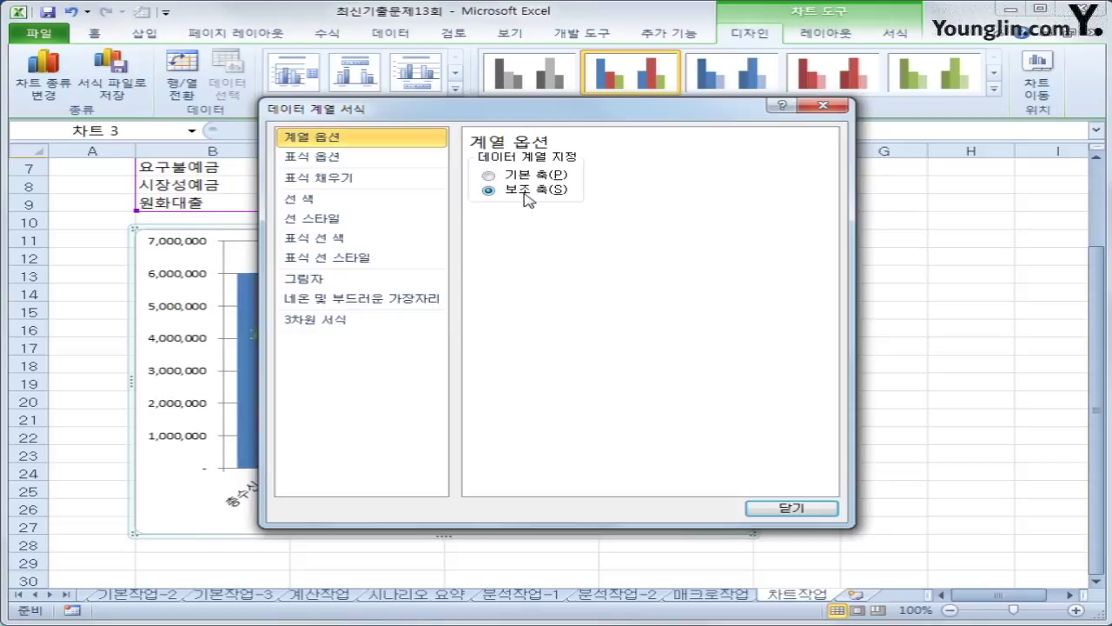
click(759, 509)
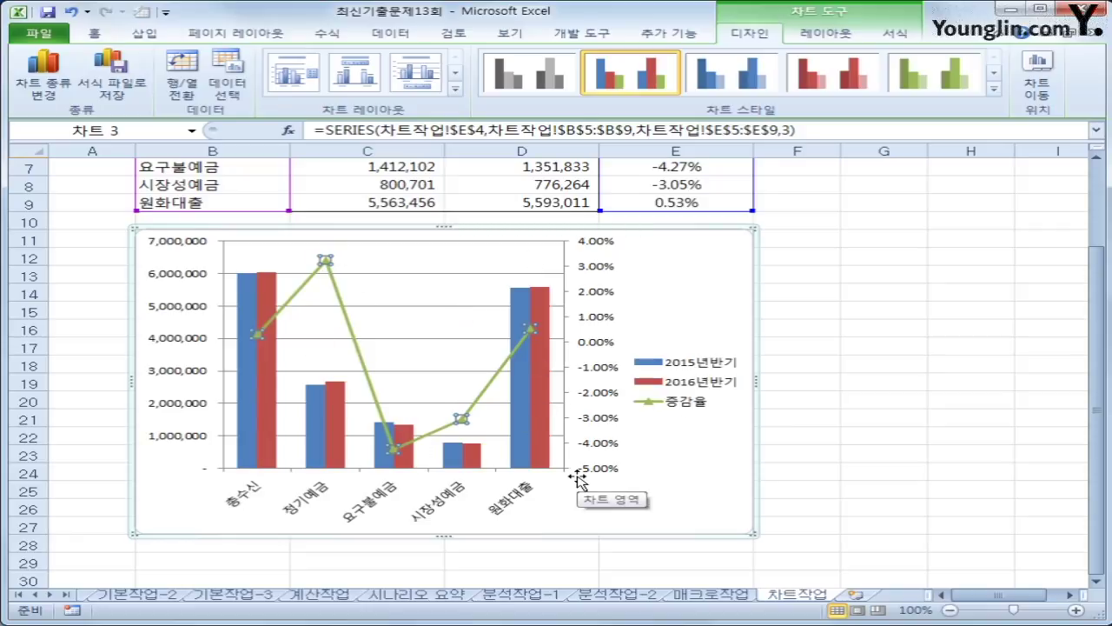
- Add a chart title above the chart reading 금융기관 여수신현황
click(702, 326)
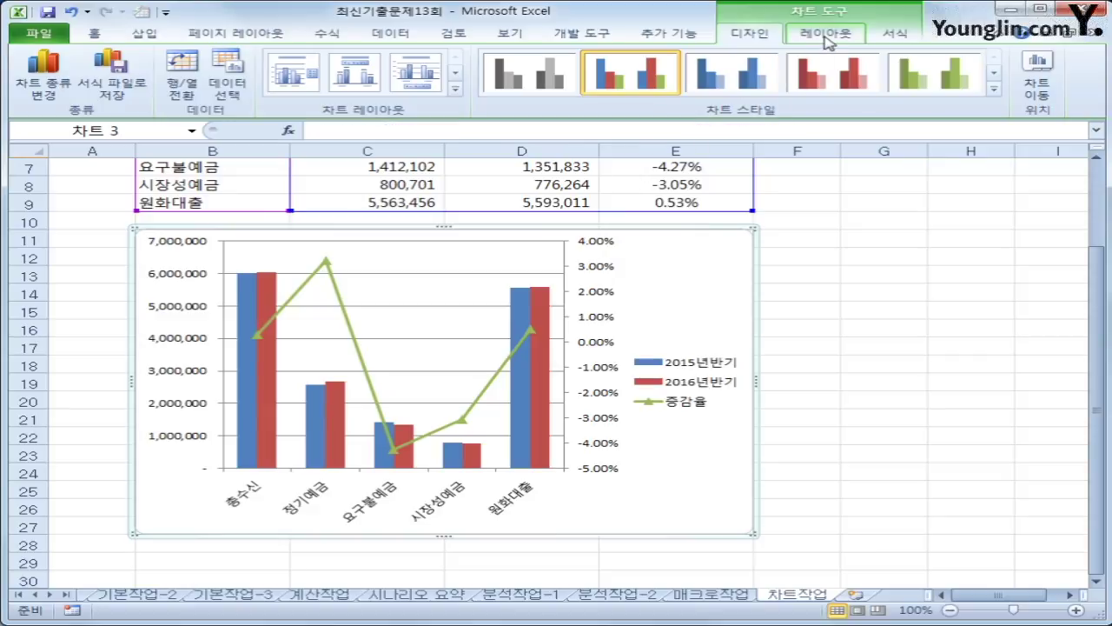
click(828, 36)
click(363, 76)
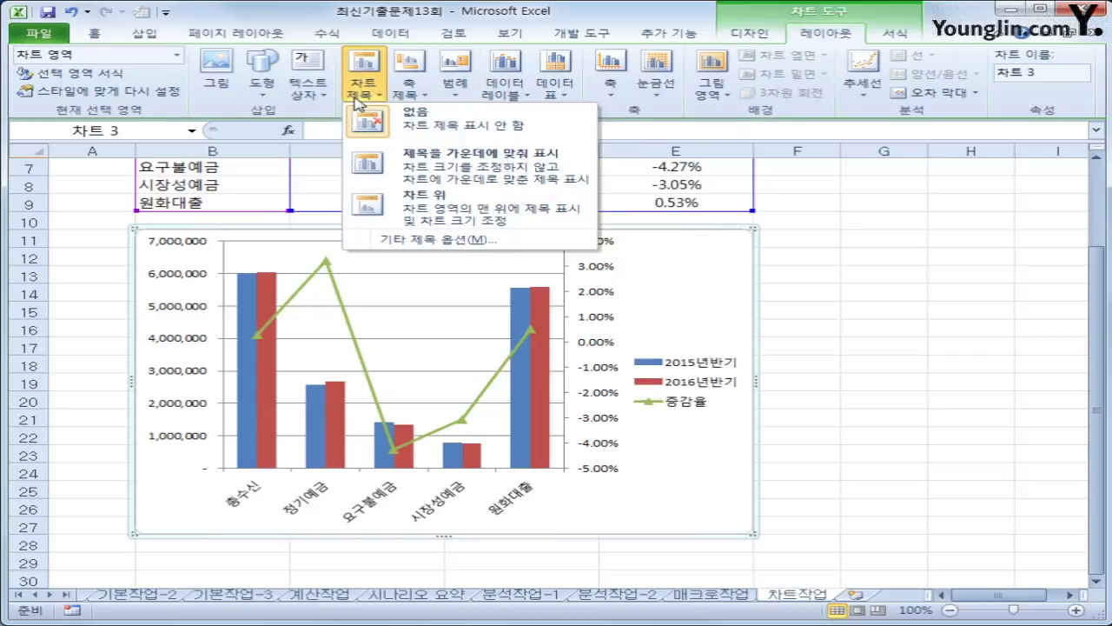
click(401, 196)
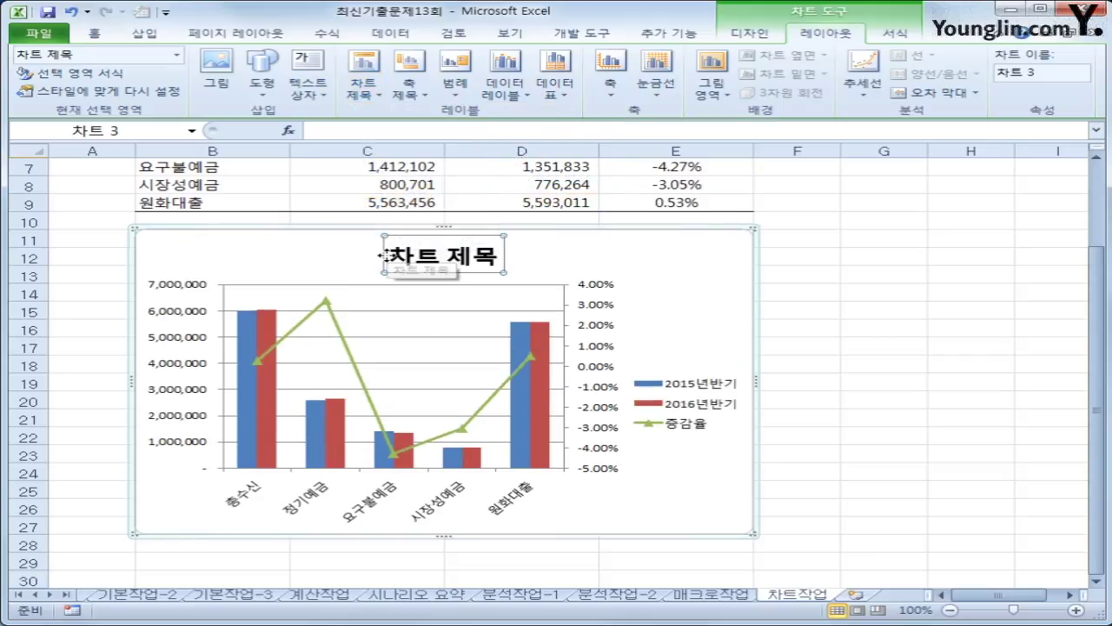
drag(393, 256, 497, 267)
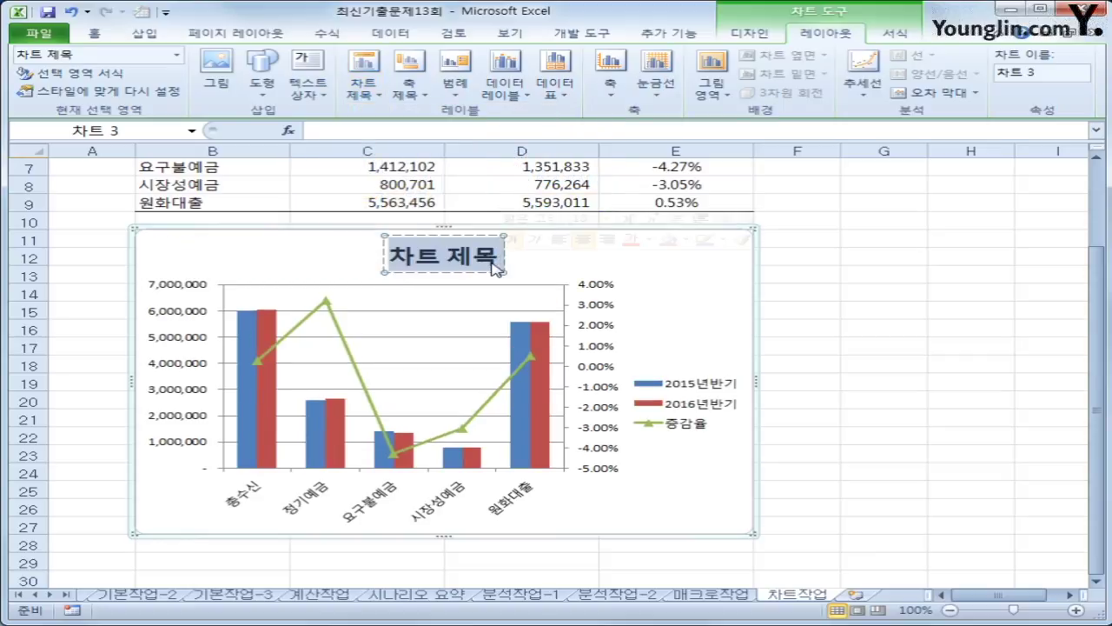
text(금융기관)
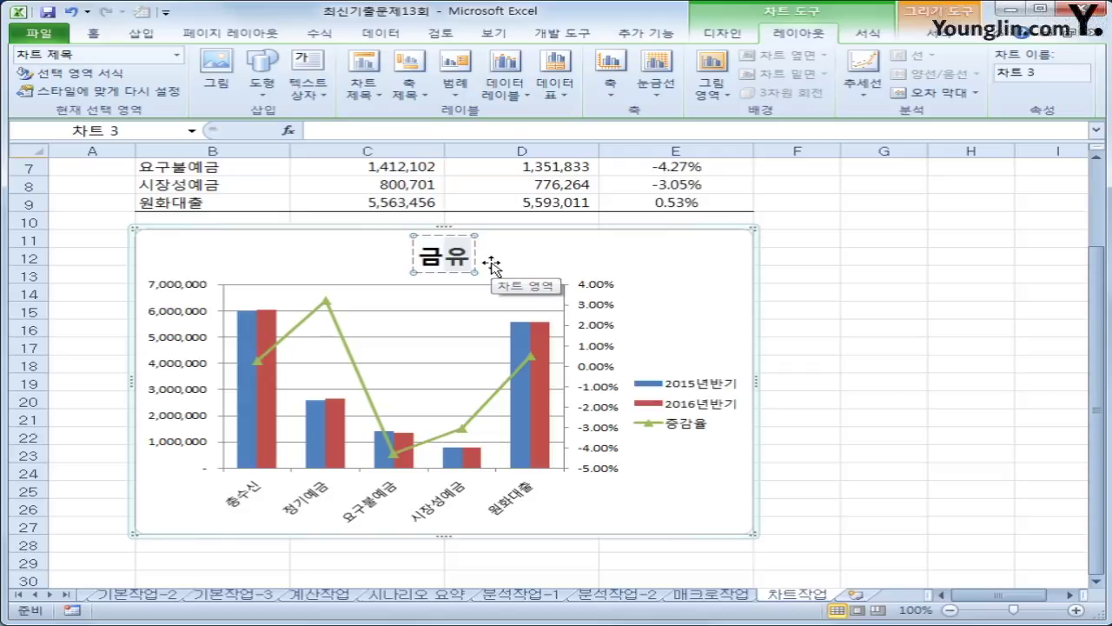
key(Escape)
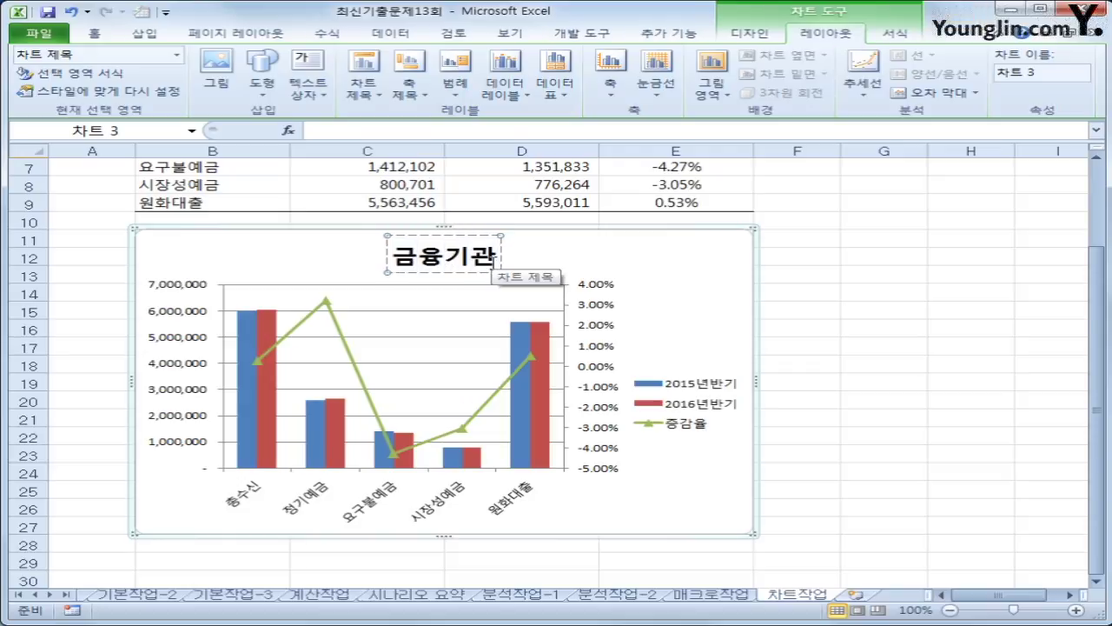
click(492, 259)
text(여수신현호)
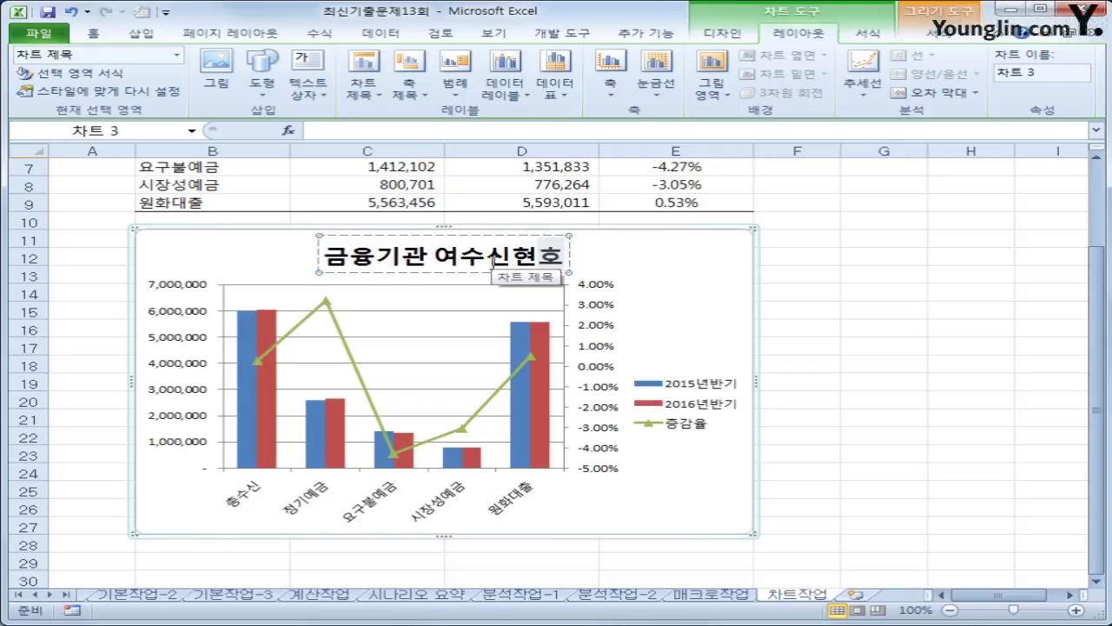
text(ㅏㅇ)
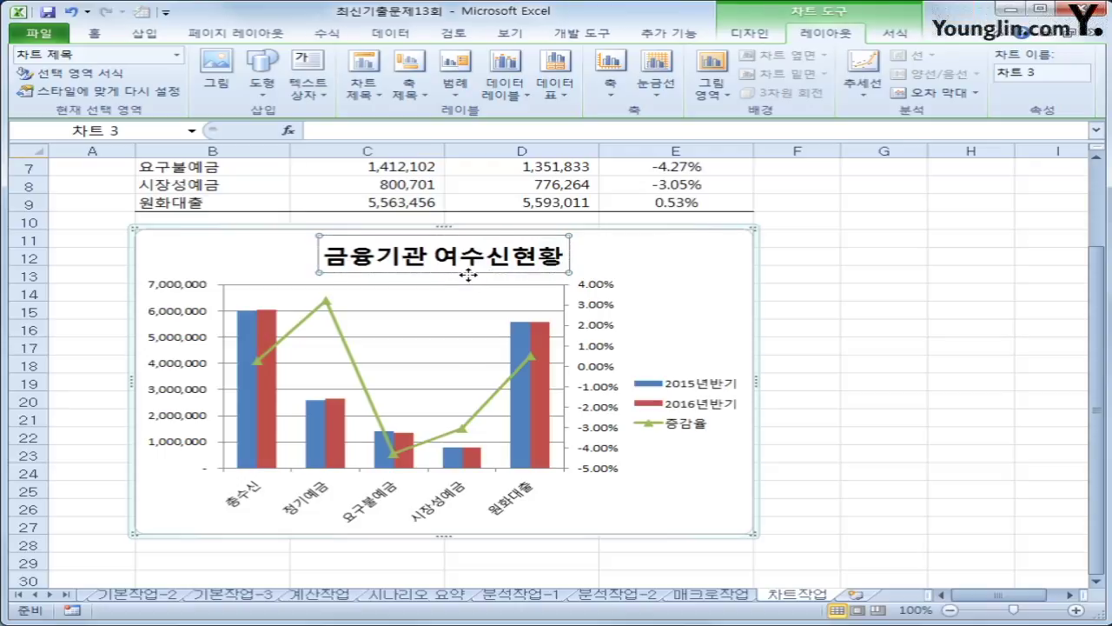
- Set the chart title's font to 굴림체 at size 12
right_click(469, 276)
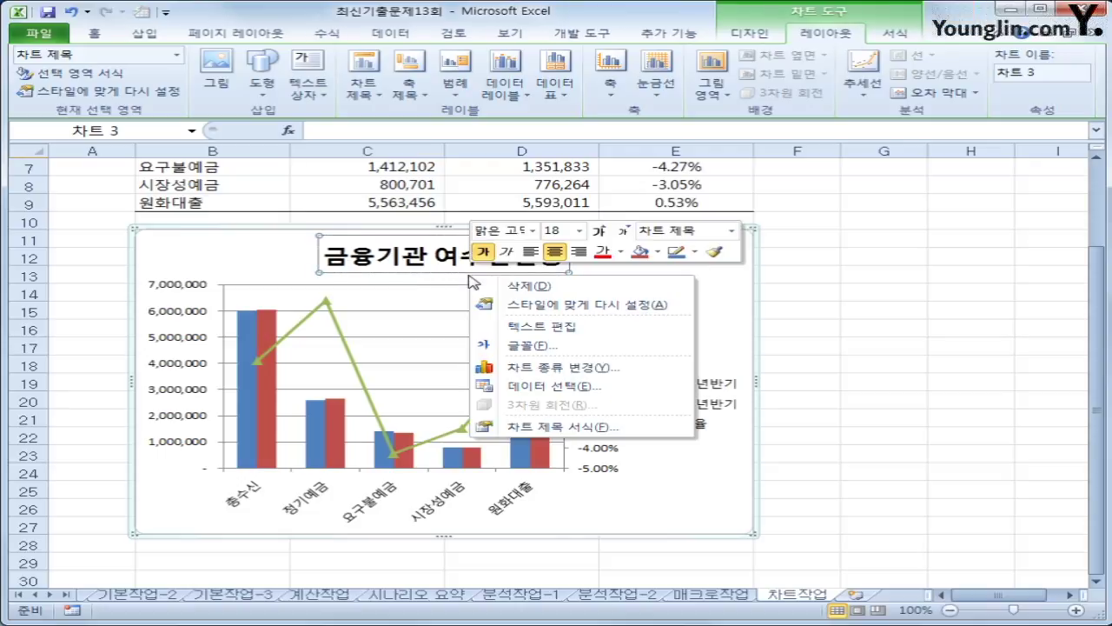
click(531, 230)
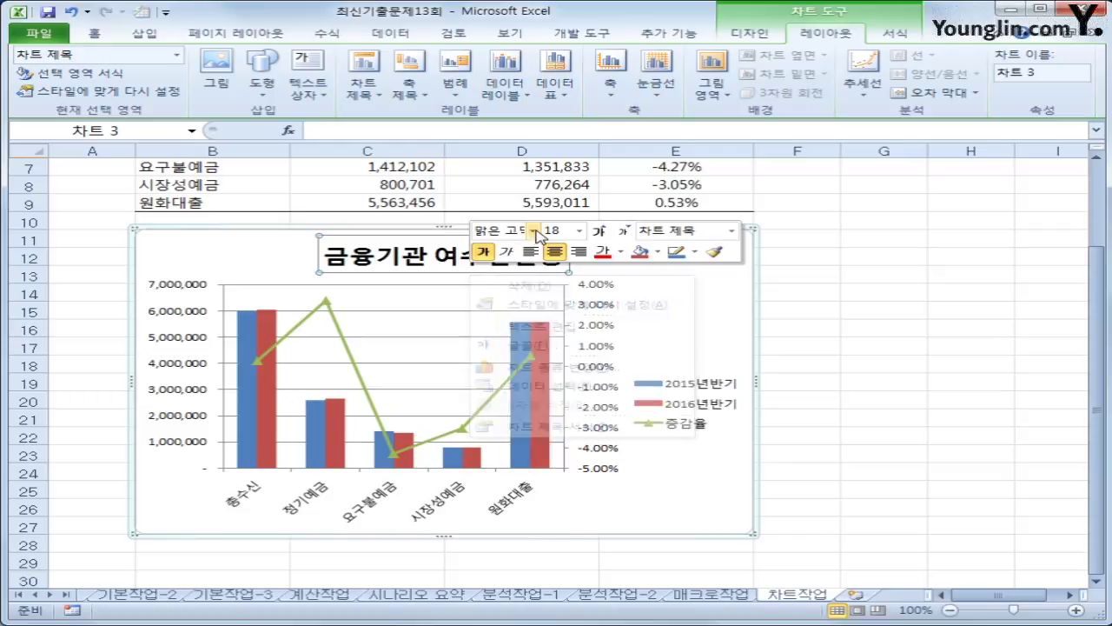
drag(771, 281, 770, 393)
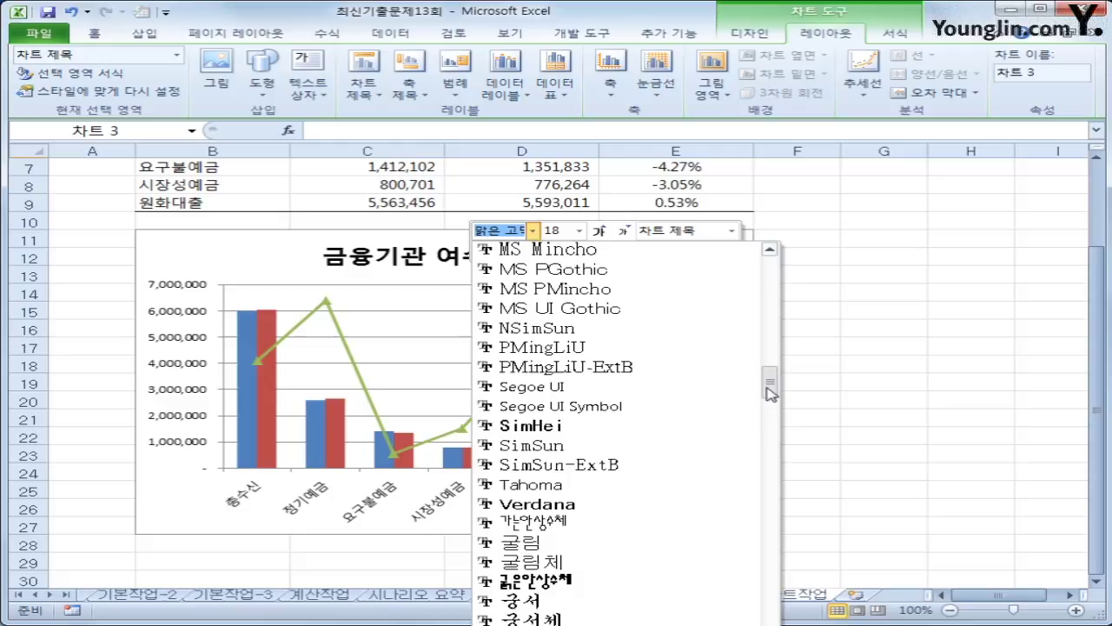
click(626, 564)
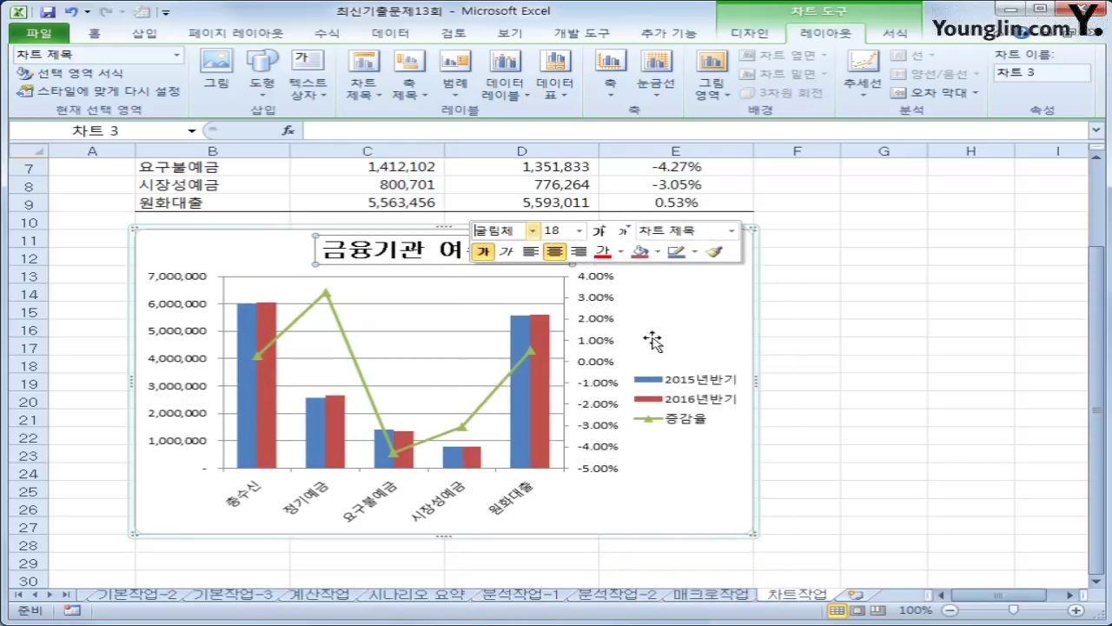
click(578, 230)
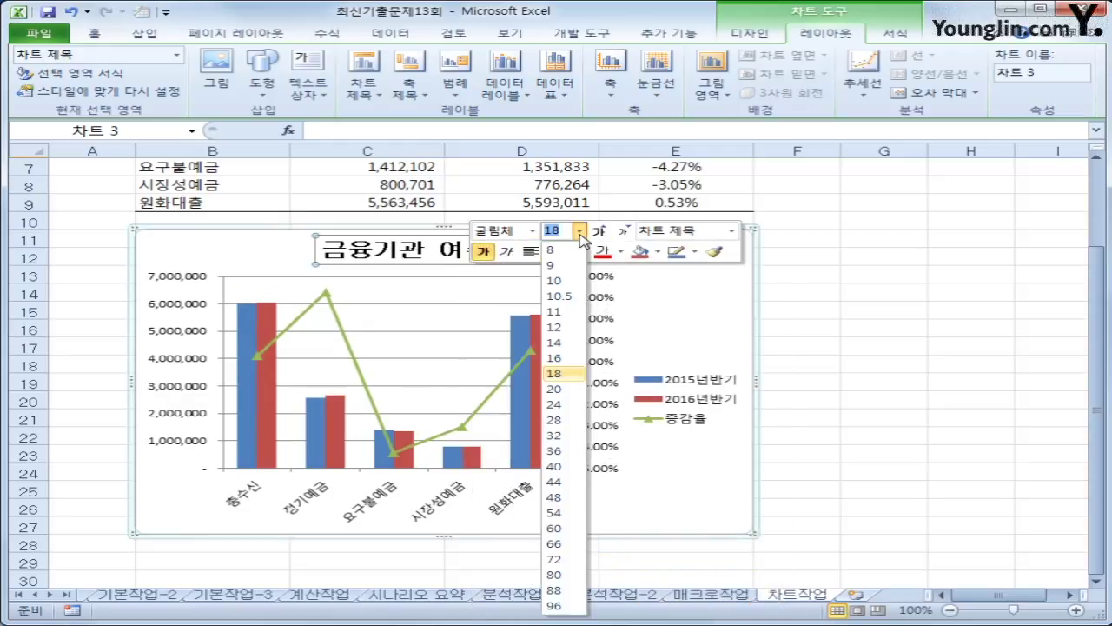
click(563, 326)
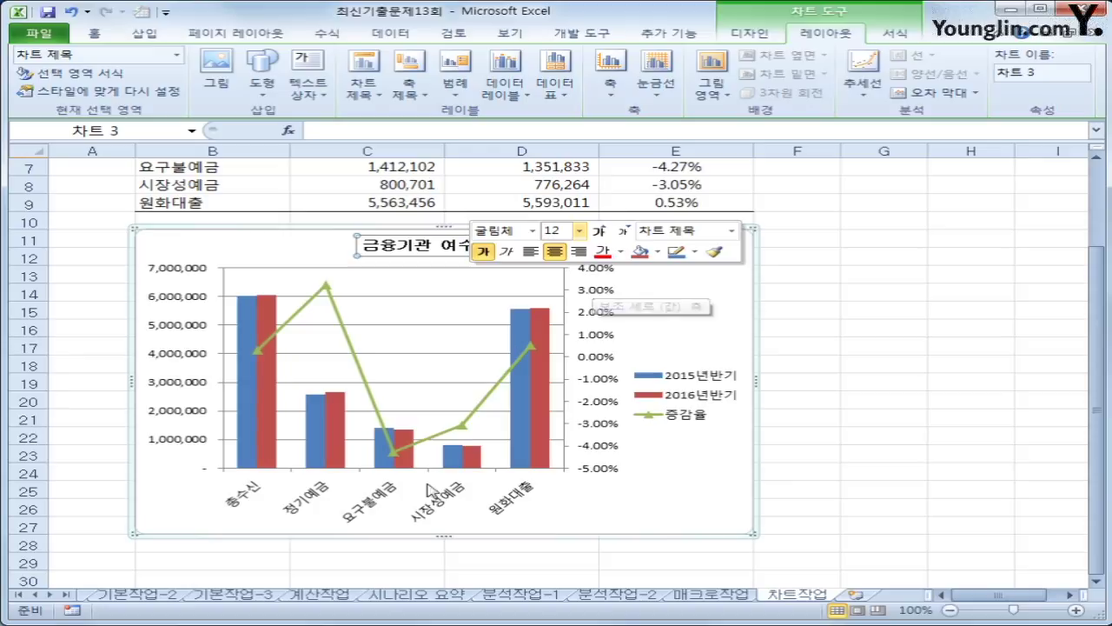
- Reduce the font size of the chart's horizontal category axis labels to 8
click(383, 498)
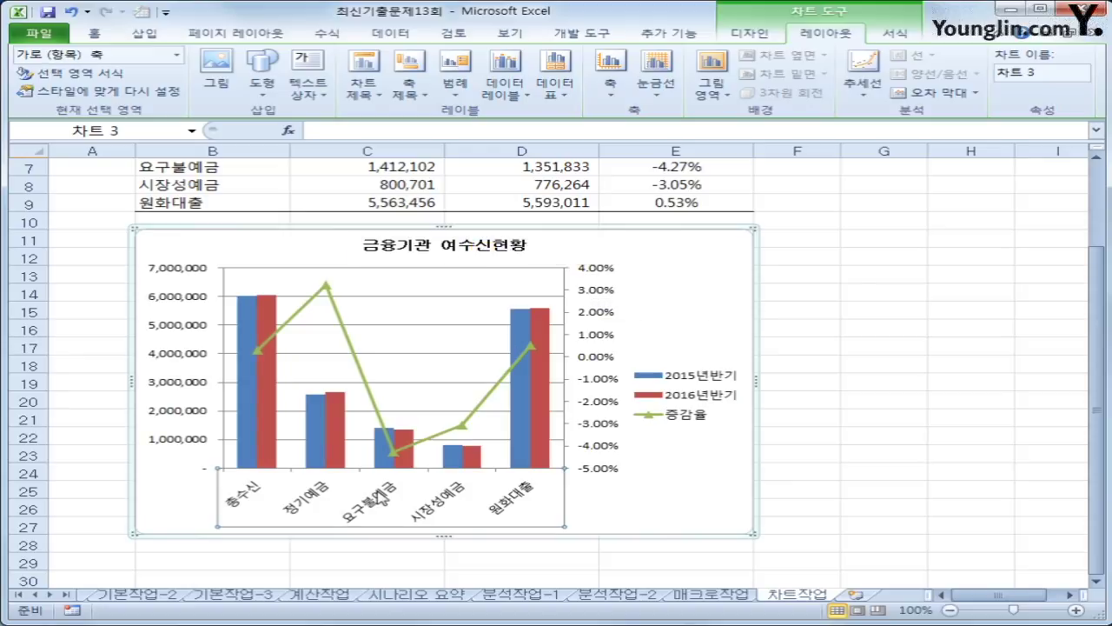
right_click(383, 498)
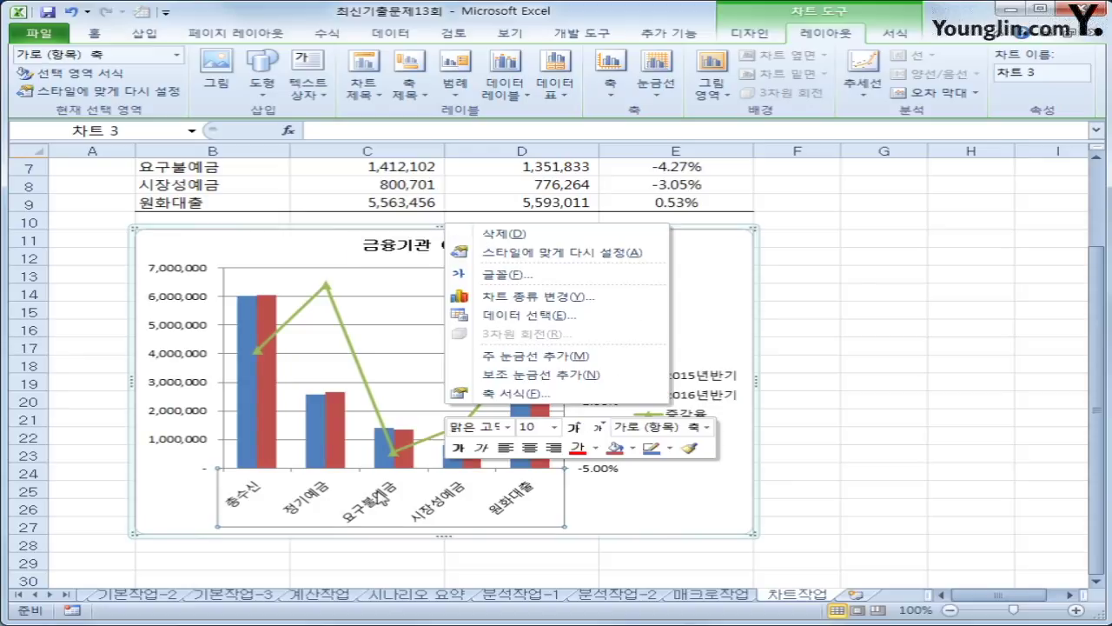
click(596, 427)
click(597, 428)
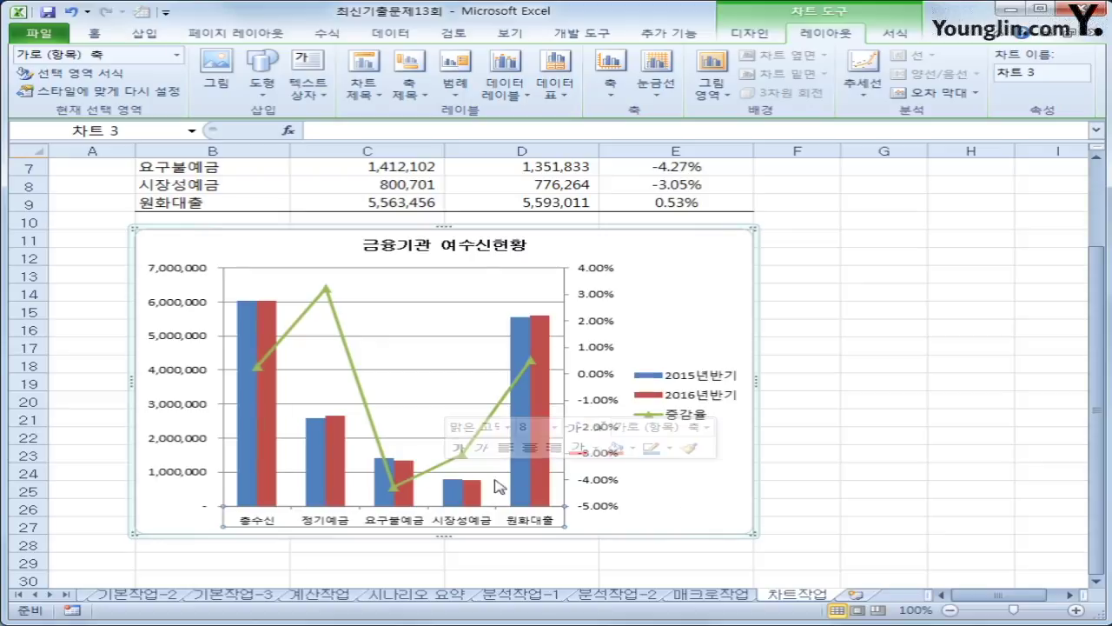
- Add a data label to only the 정기예금 point of the 증감율 line series
click(326, 290)
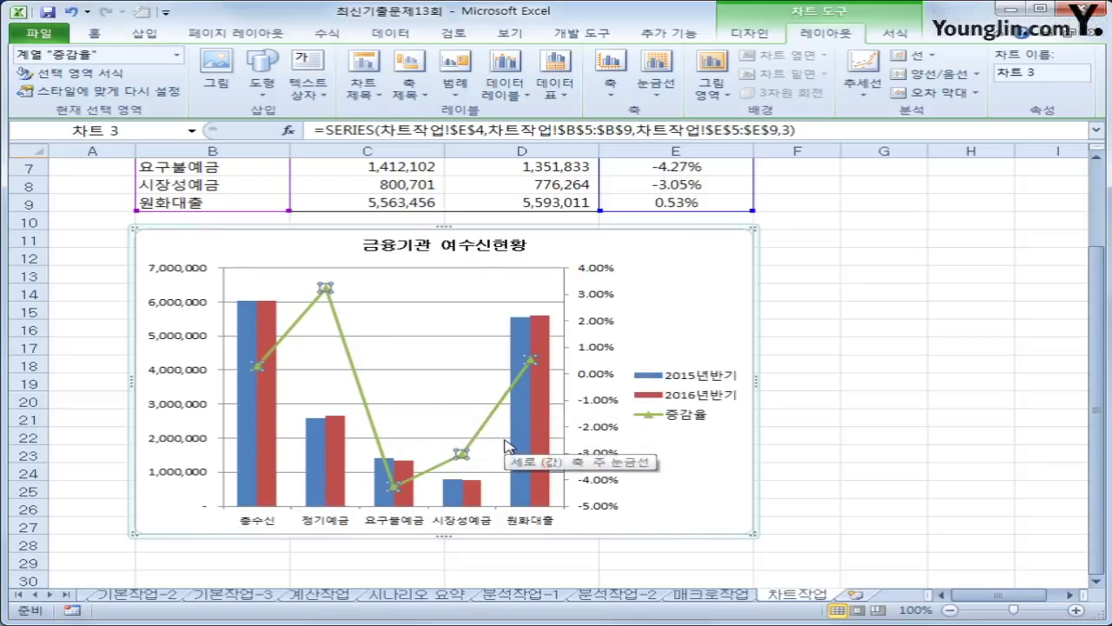
click(326, 292)
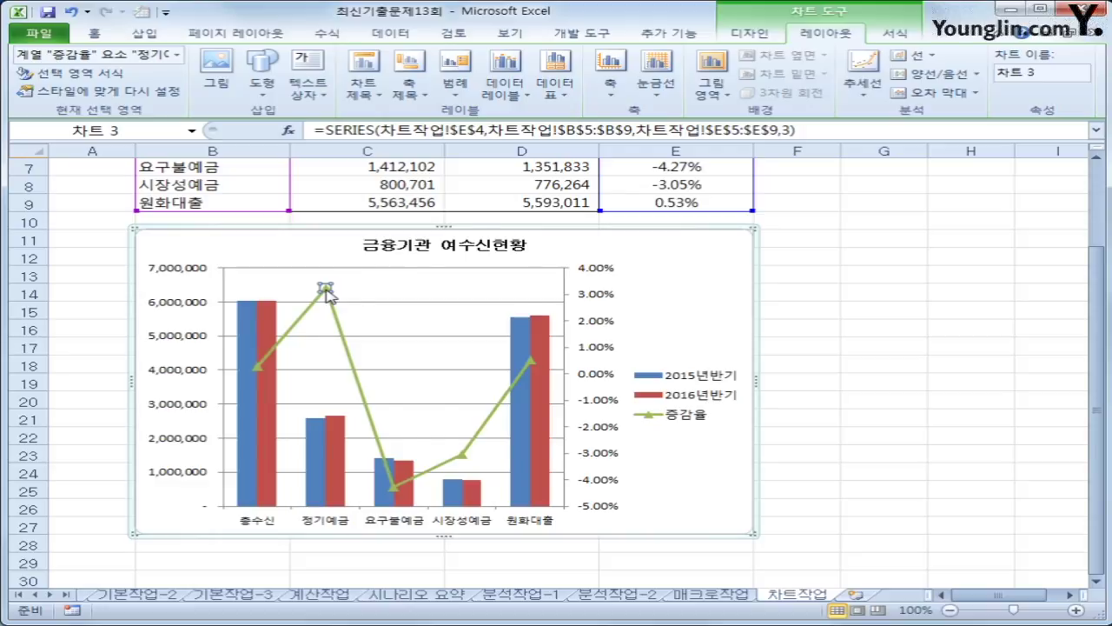
right_click(329, 296)
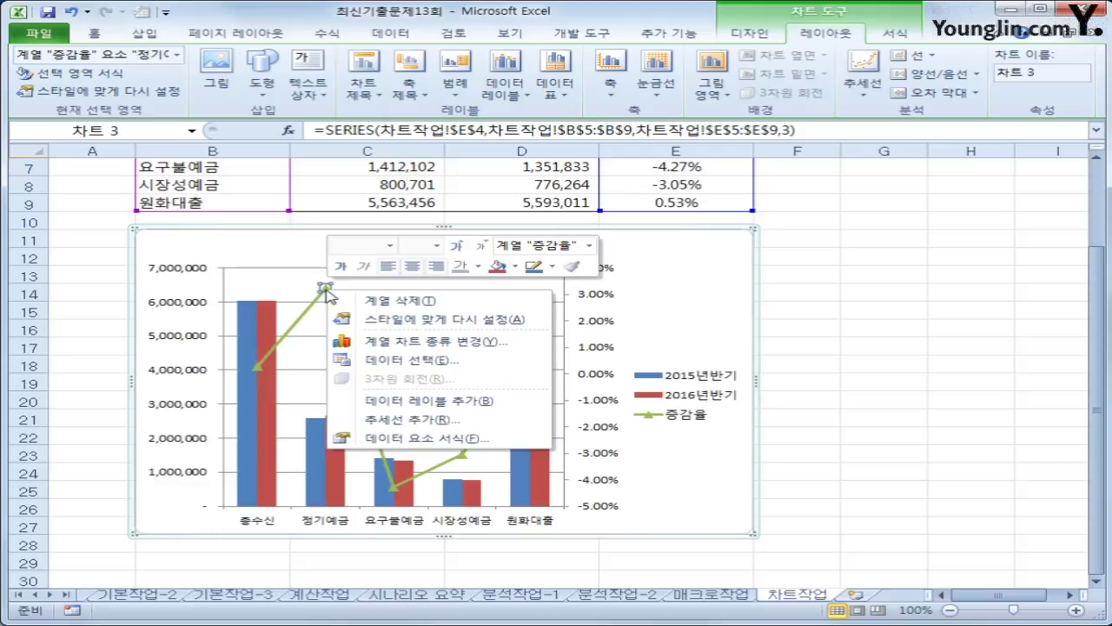
click(512, 401)
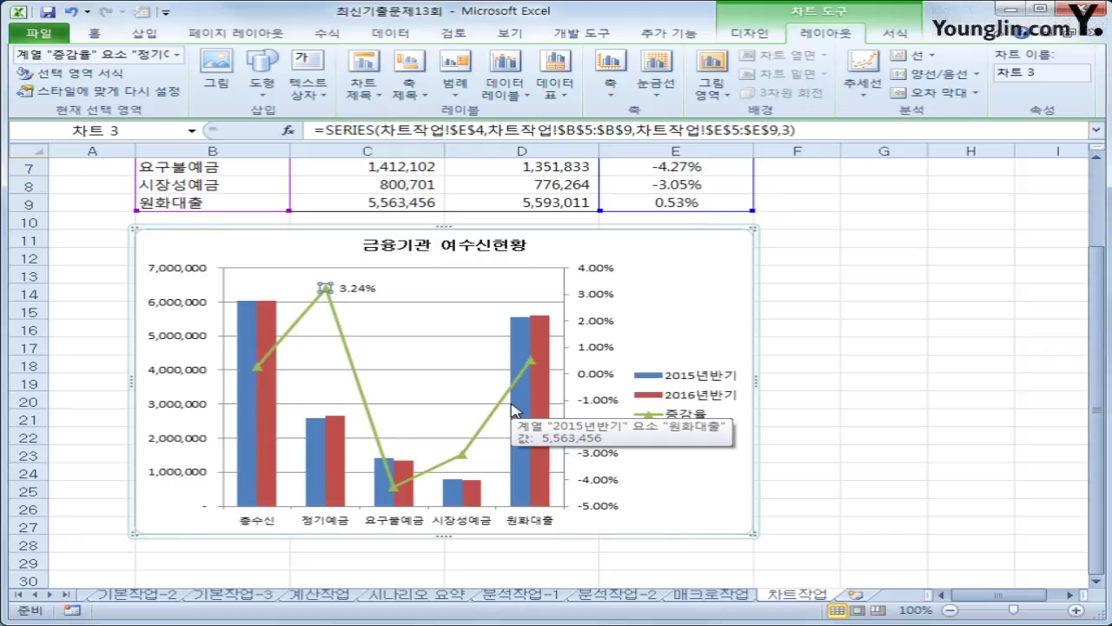
- Set the chart legend's position to the bottom (아래쪽) in its format settings
click(673, 391)
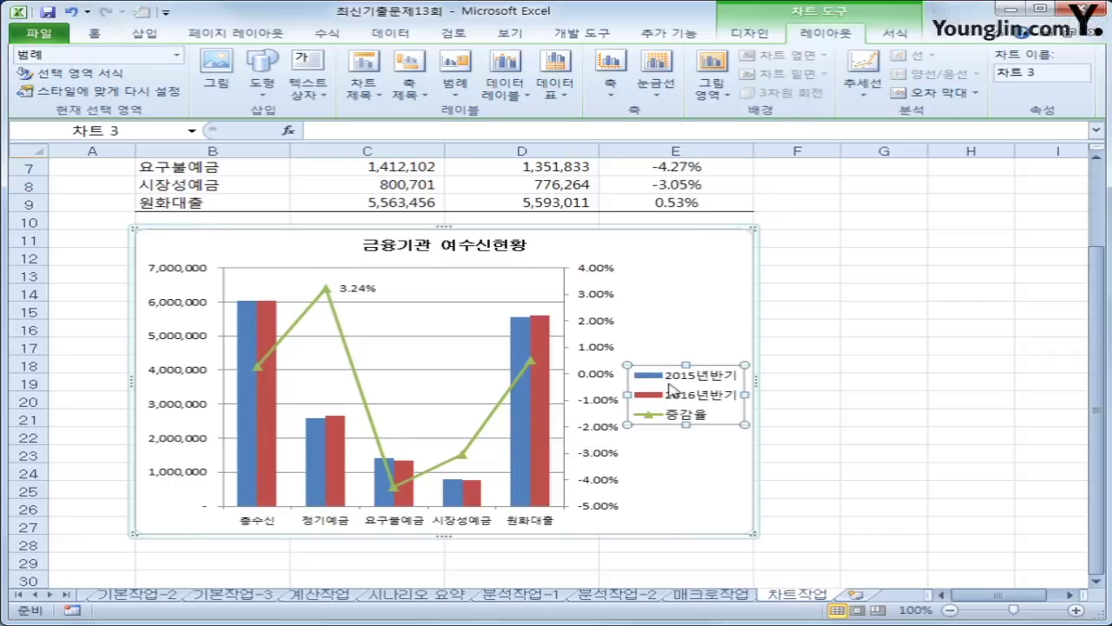
right_click(674, 391)
click(730, 517)
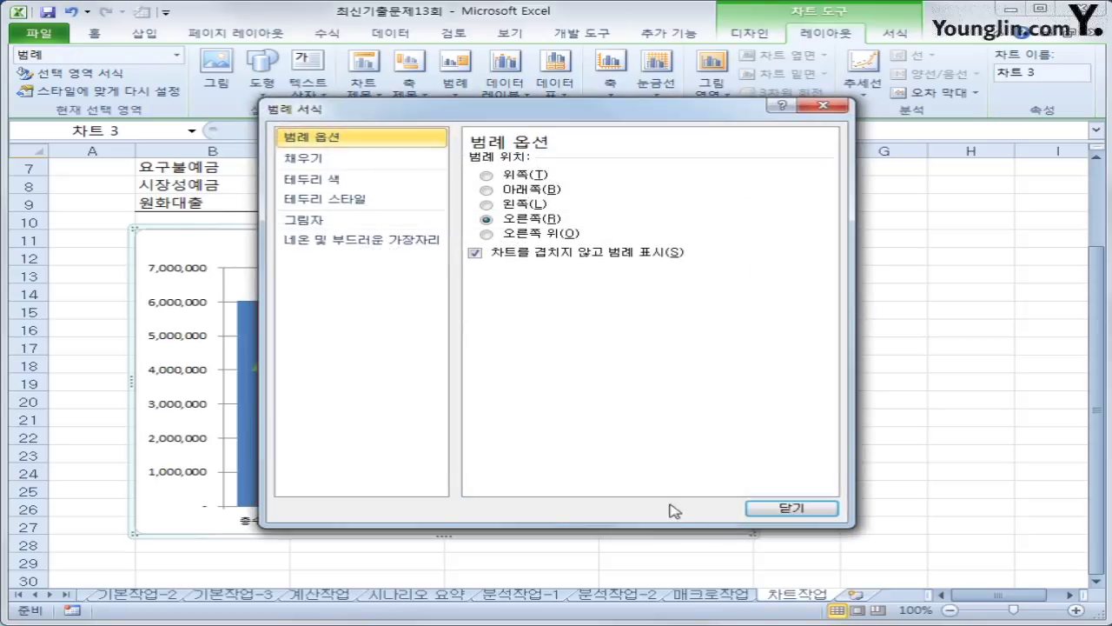
click(527, 191)
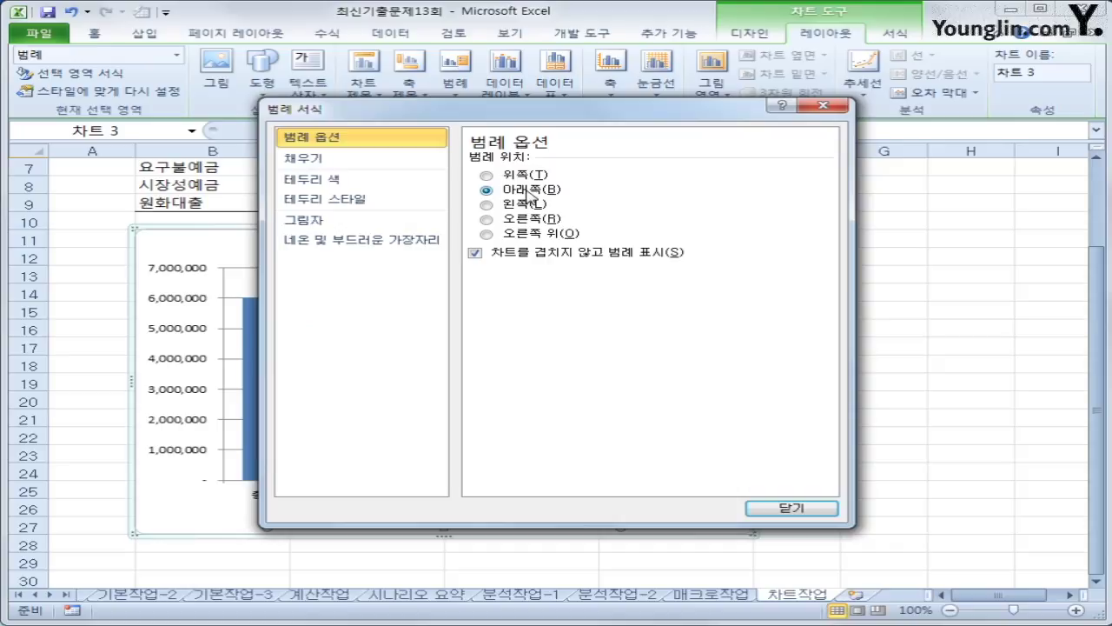
- Apply the outer (바깥쪽) preset shadow that falls diagonally to the lower right to the legend
click(343, 222)
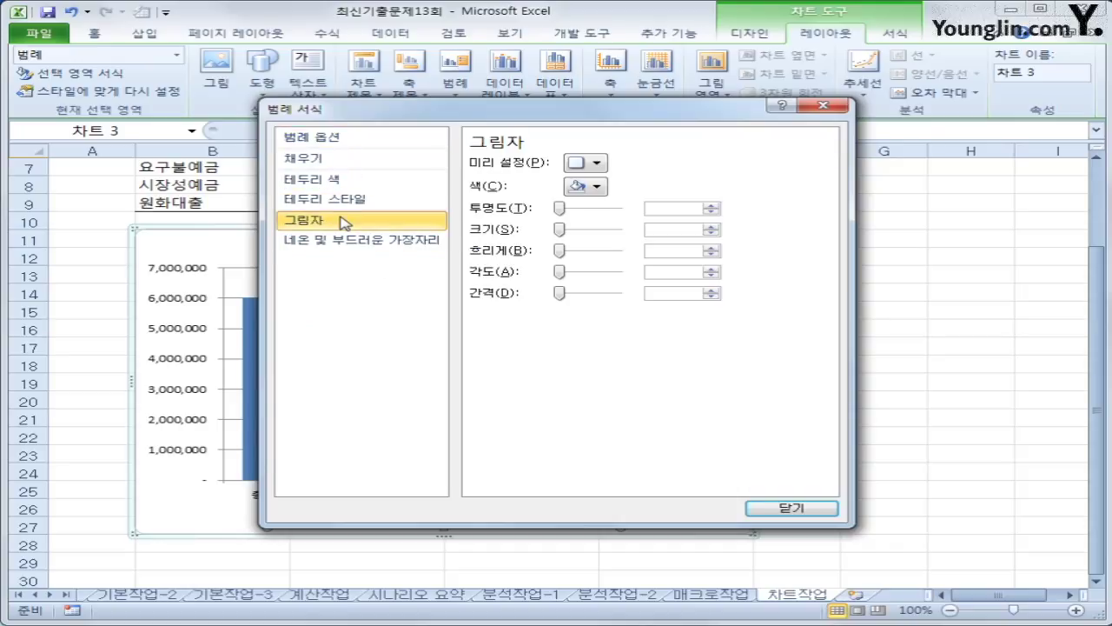
click(598, 164)
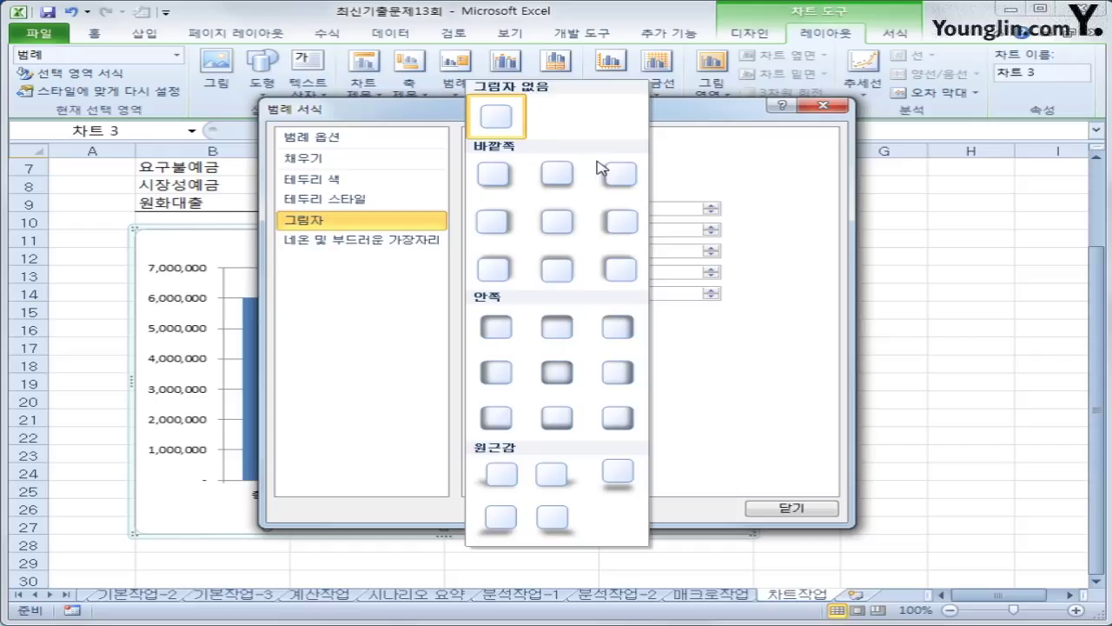
click(497, 173)
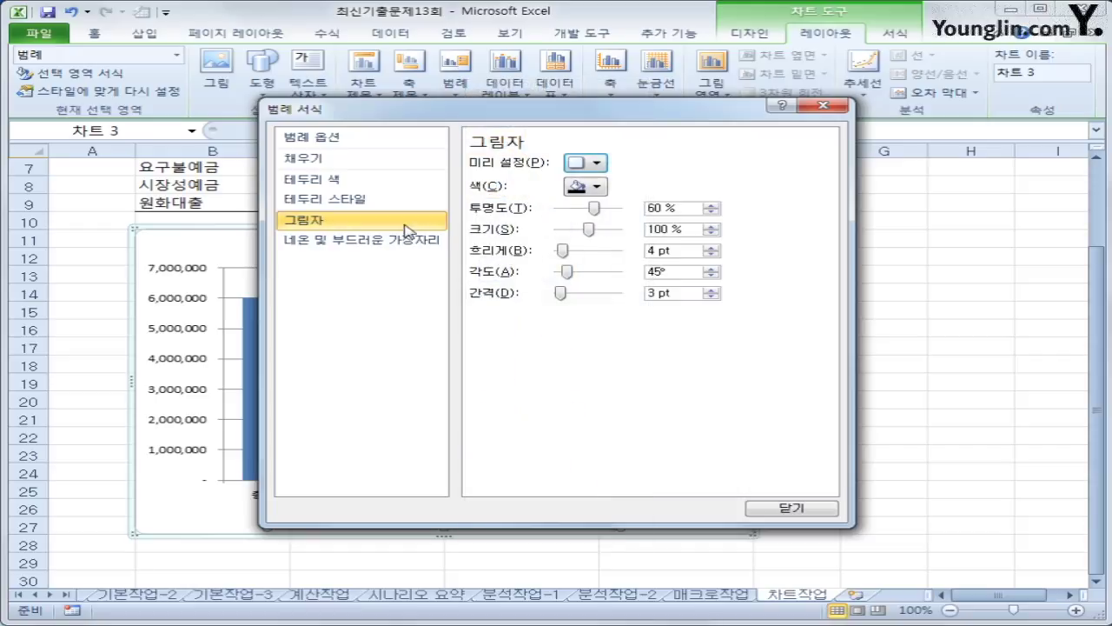
- Give the legend a solid white fill (단색 채우기), close its format settings and deselect the chart
click(344, 161)
click(539, 177)
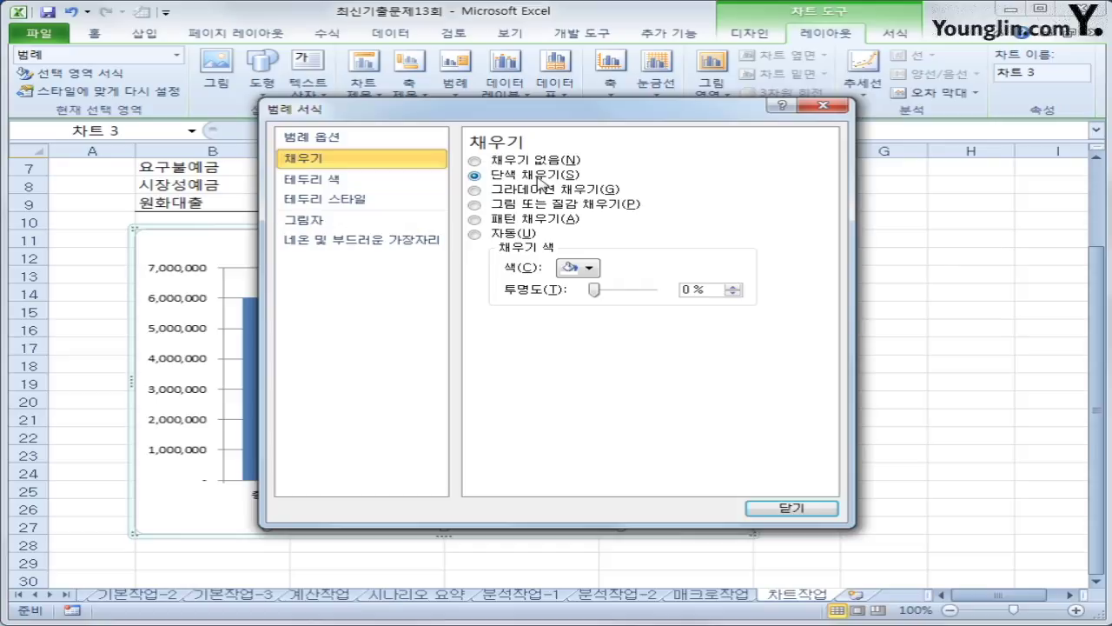
click(577, 270)
click(566, 303)
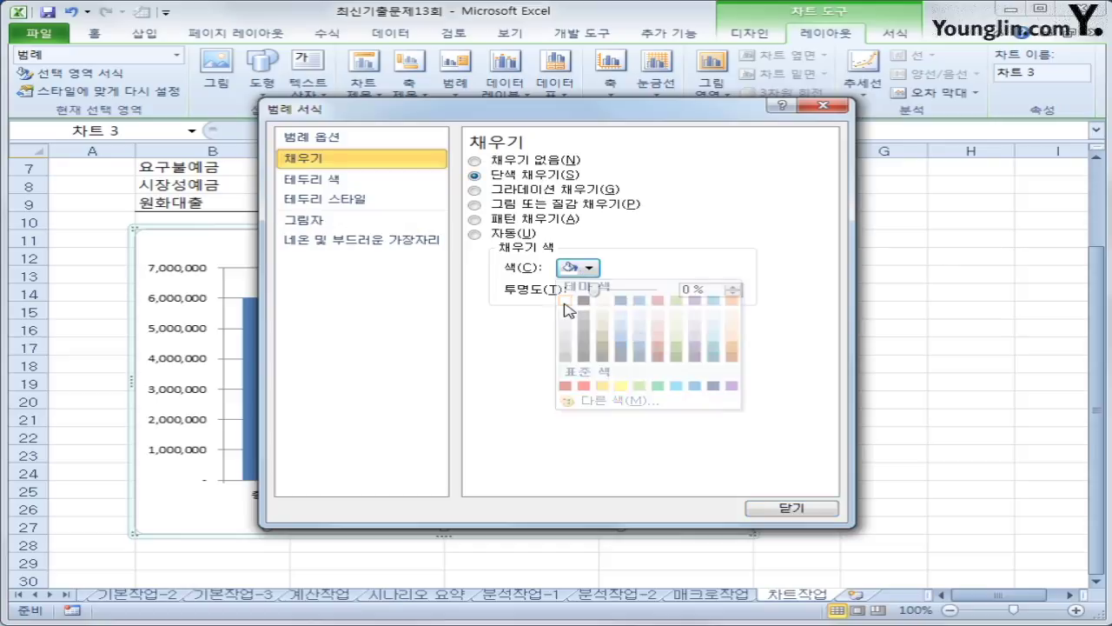
click(789, 507)
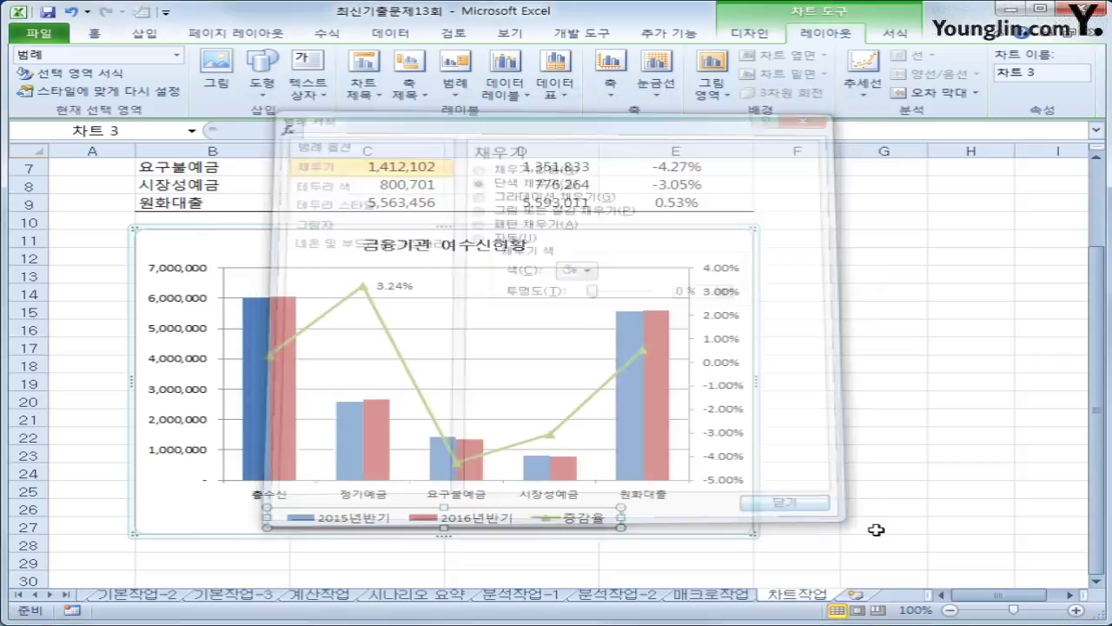
click(864, 527)
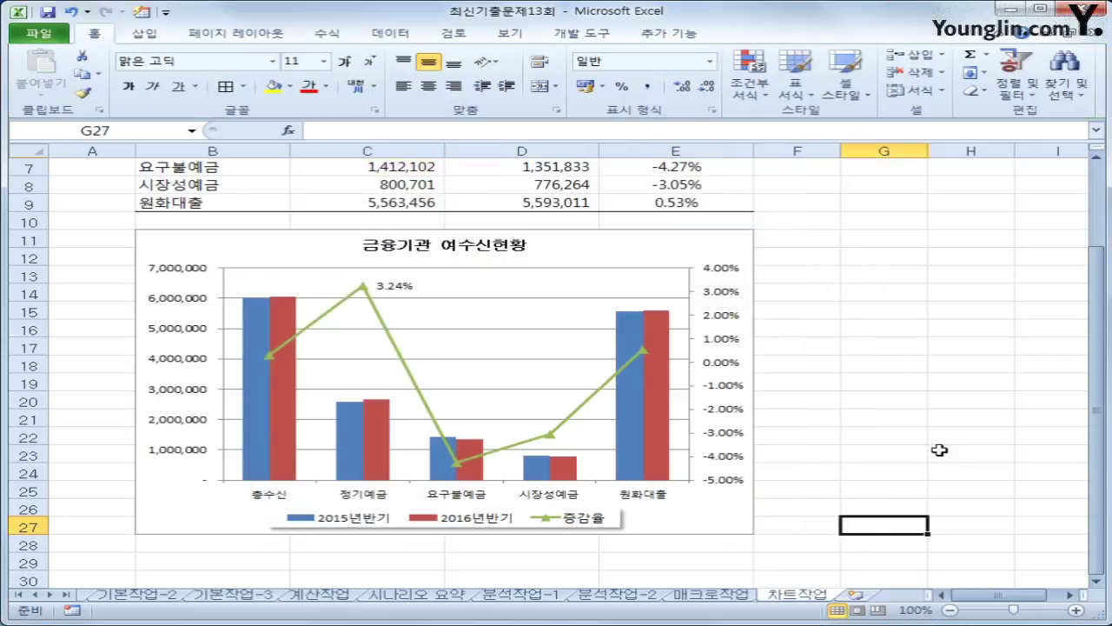